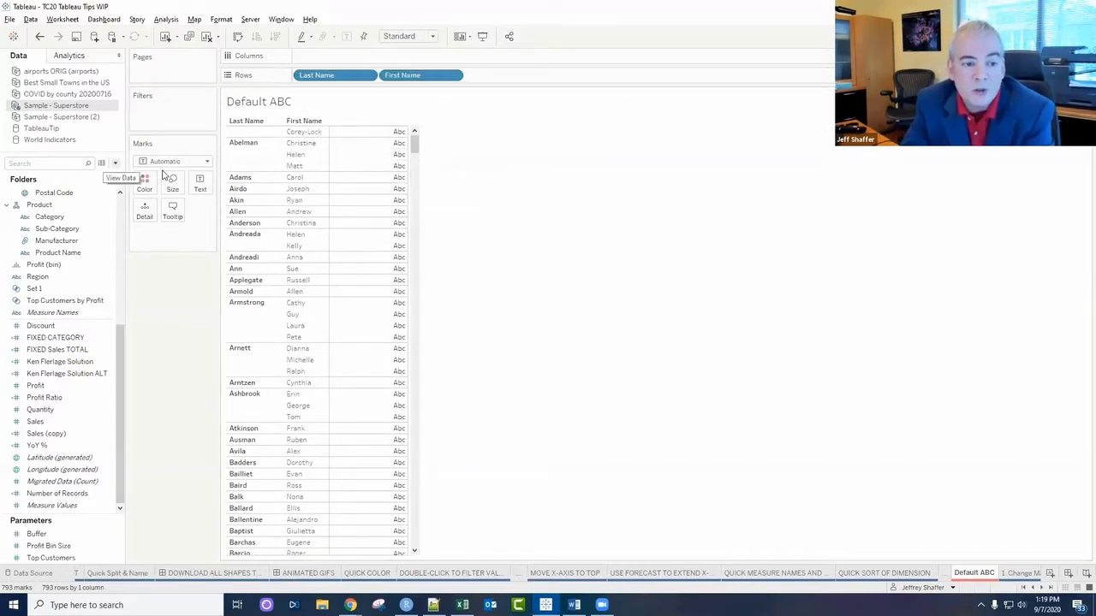
On the "1. Change Mark to Polygon" sheet, set the mark type to Polygon.
{"action": "left_click", "coordinate": [1041, 588]}
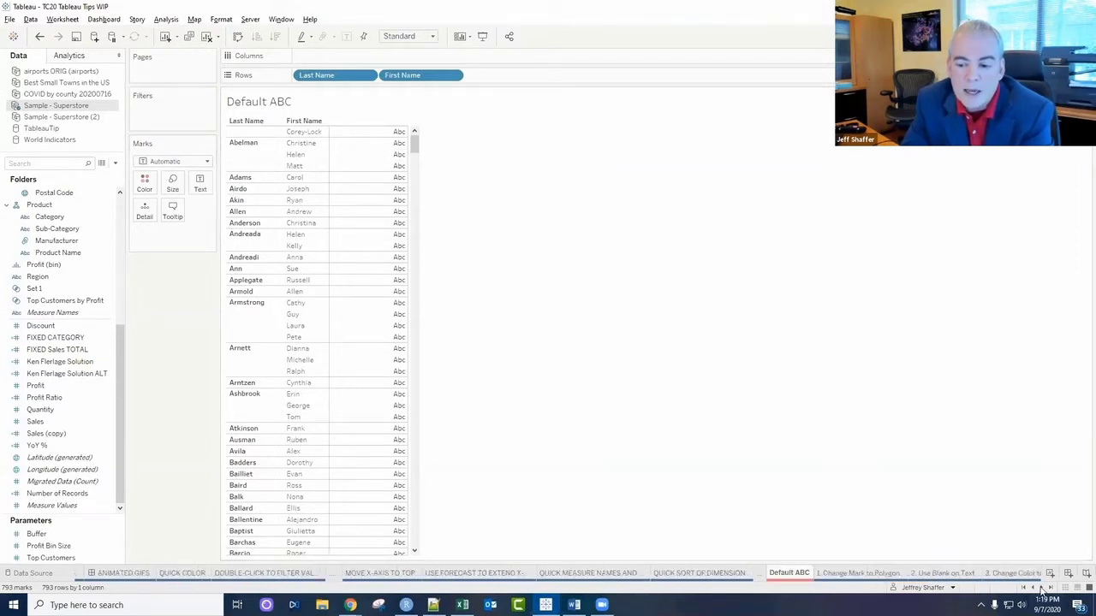
{"action": "left_click", "coordinate": [737, 572]}
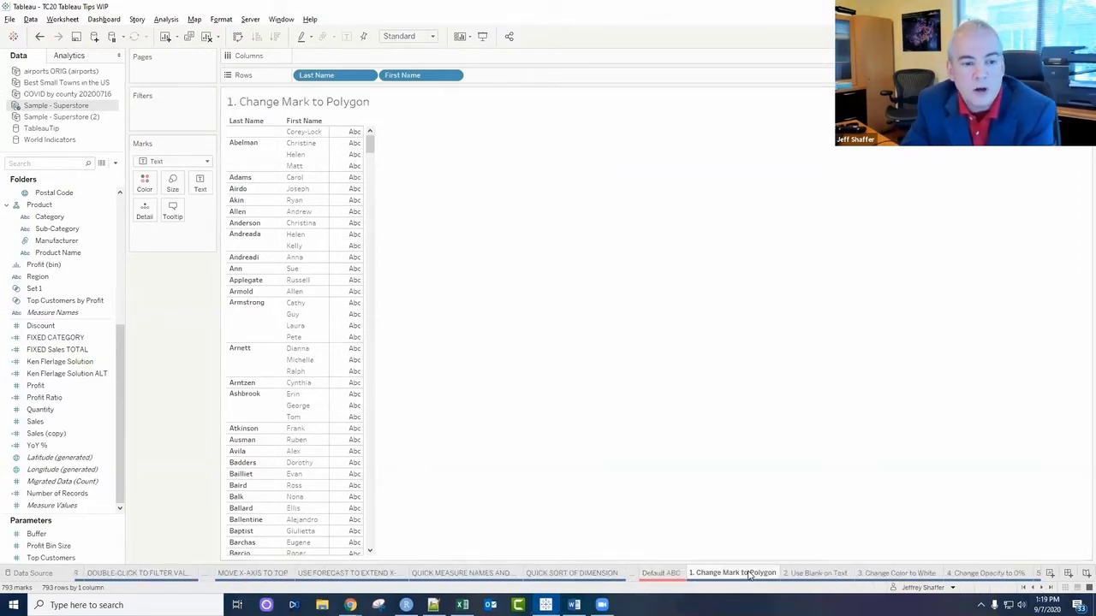
{"action": "left_click", "coordinate": [178, 162]}
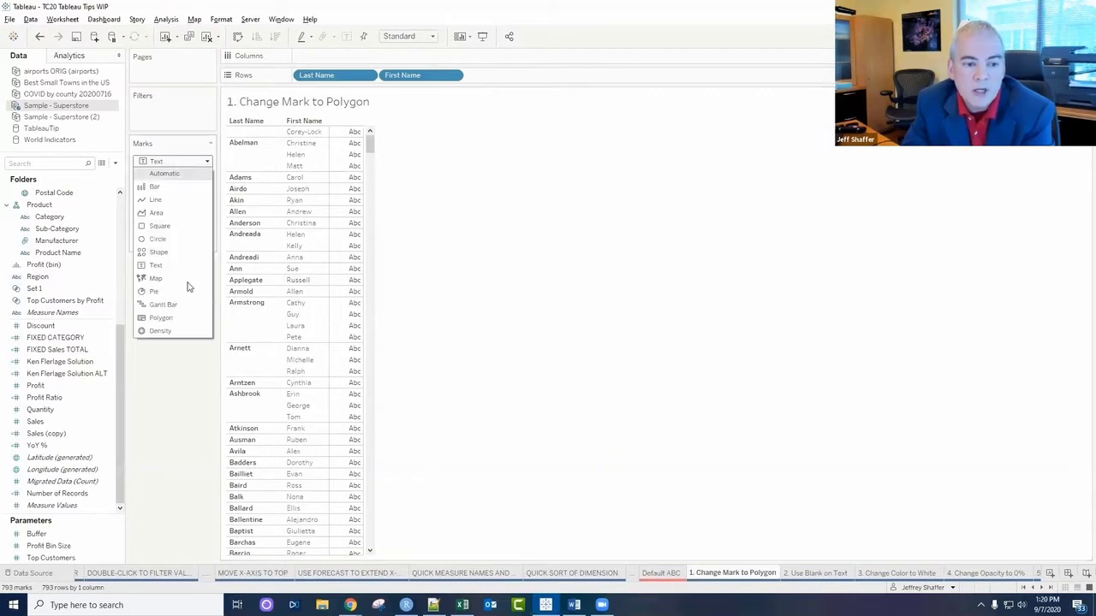
{"action": "left_click", "coordinate": [162, 318]}
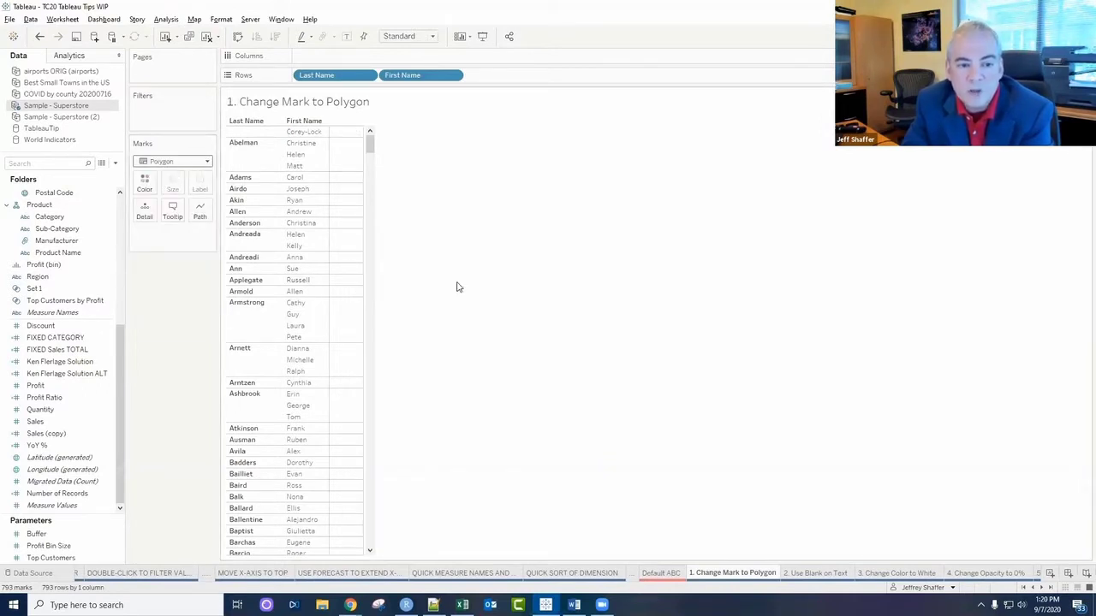
Select blocks of the emptied cells beside the first names to inspect how the polygon marks highlight, and clear the selection.
{"action": "left_click_drag", "start_coordinate": [334, 147], "coordinate": [359, 345]}
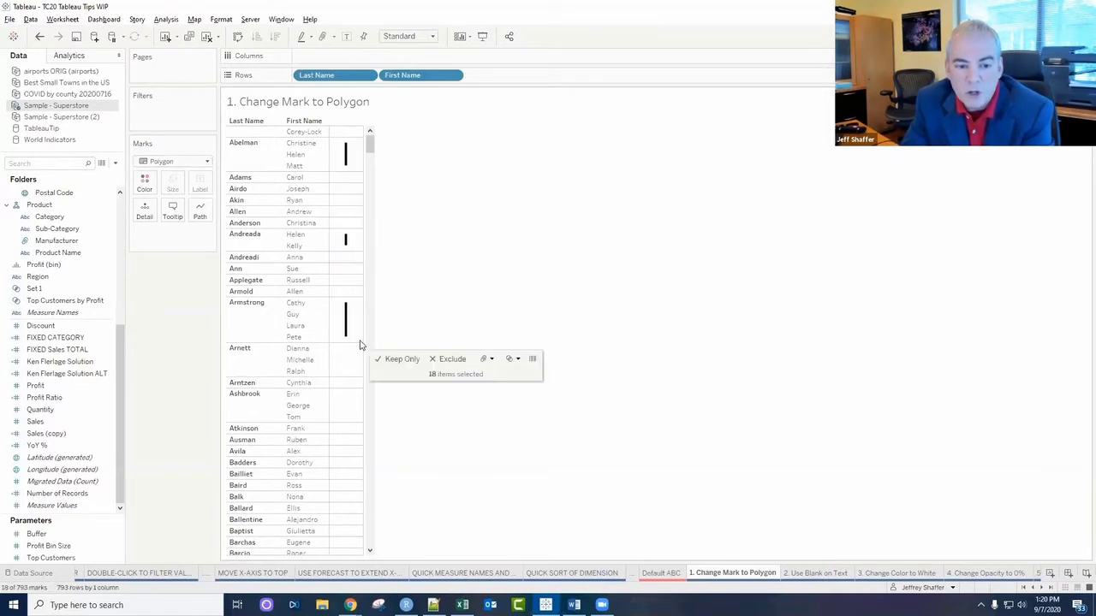
{"action": "left_click", "coordinate": [337, 153]}
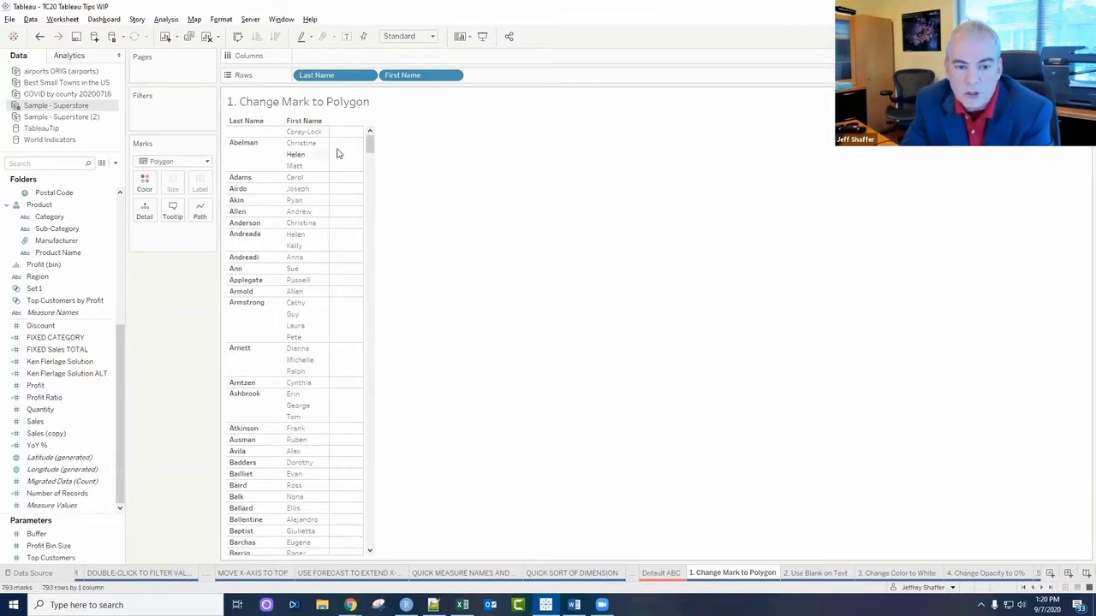
{"action": "left_click_drag", "start_coordinate": [334, 146], "coordinate": [360, 352]}
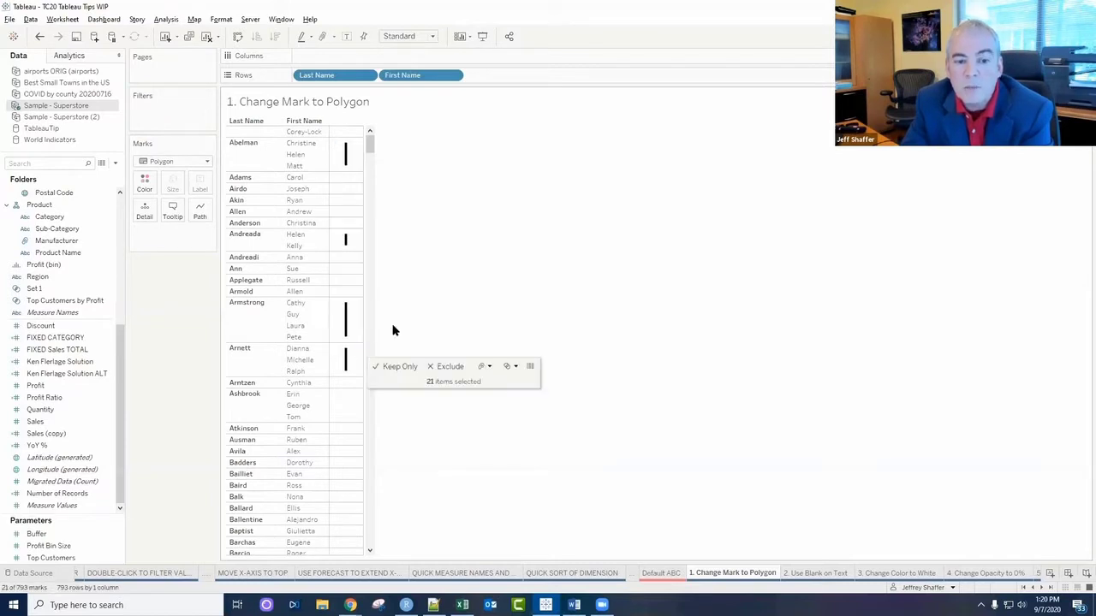
{"action": "left_click", "coordinate": [398, 318]}
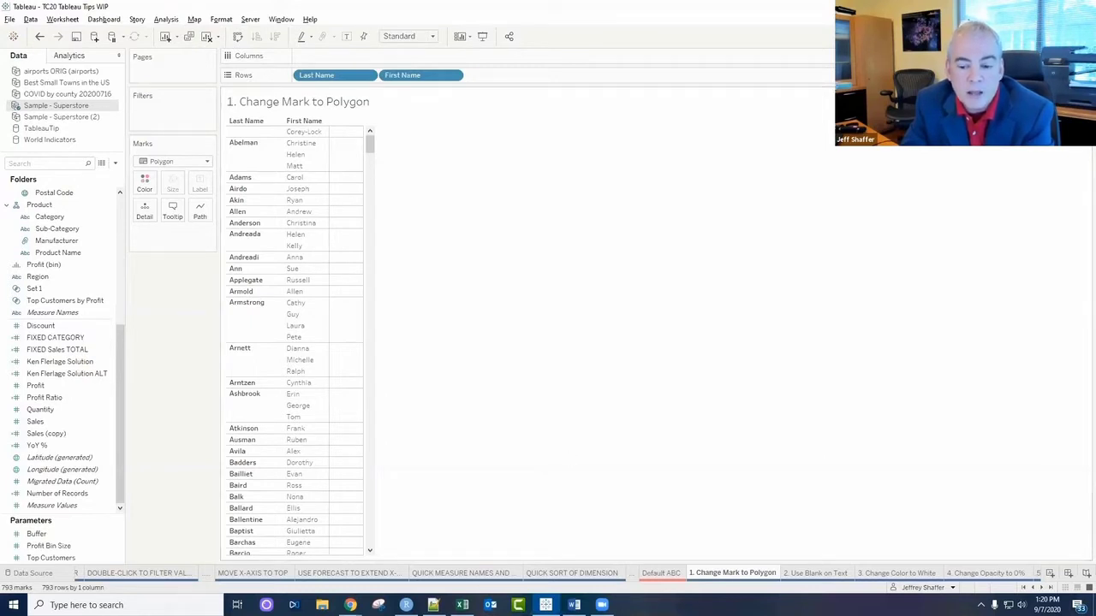
On the "2. Use Blank on Text" sheet, create the ad-hoc calculation ' ' on the Marks card and assign it to Text.
{"action": "left_click", "coordinate": [822, 573]}
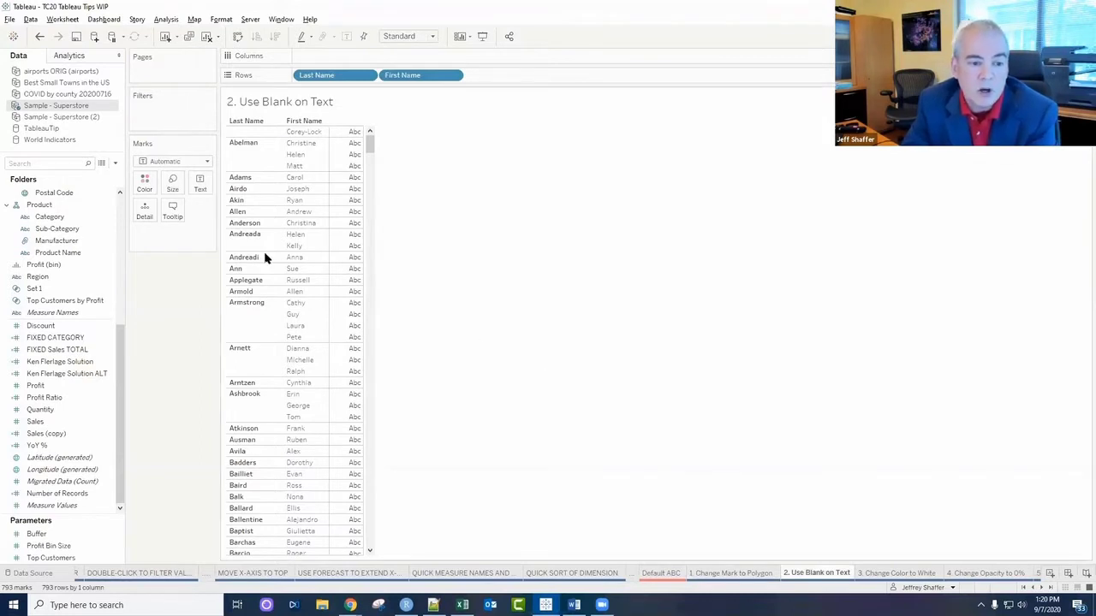
{"action": "double_click", "coordinate": [182, 237]}
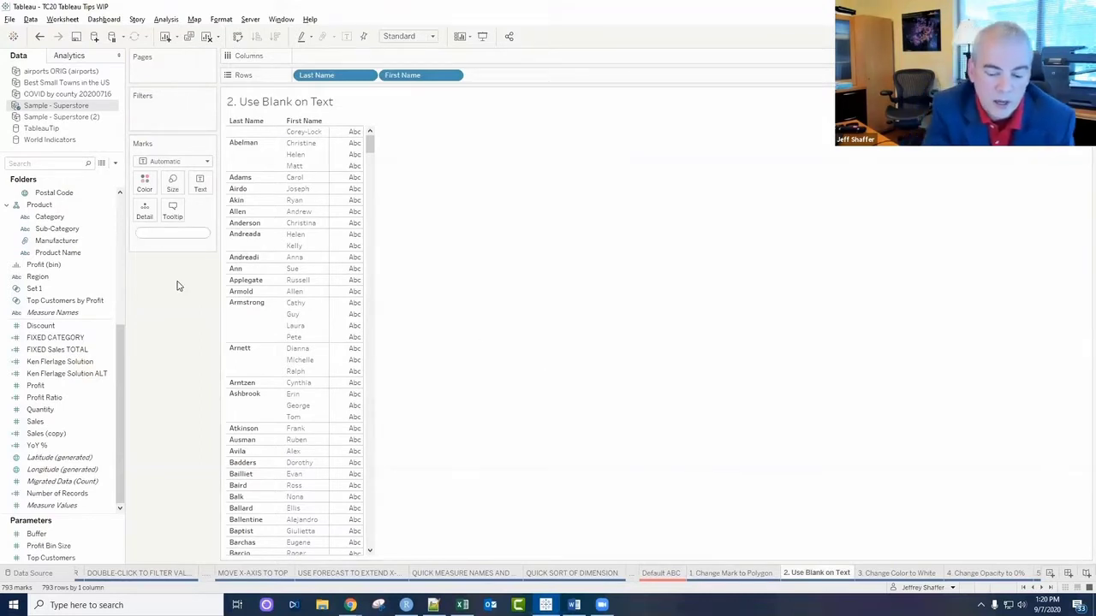
{"action": "type", "text": "''"}
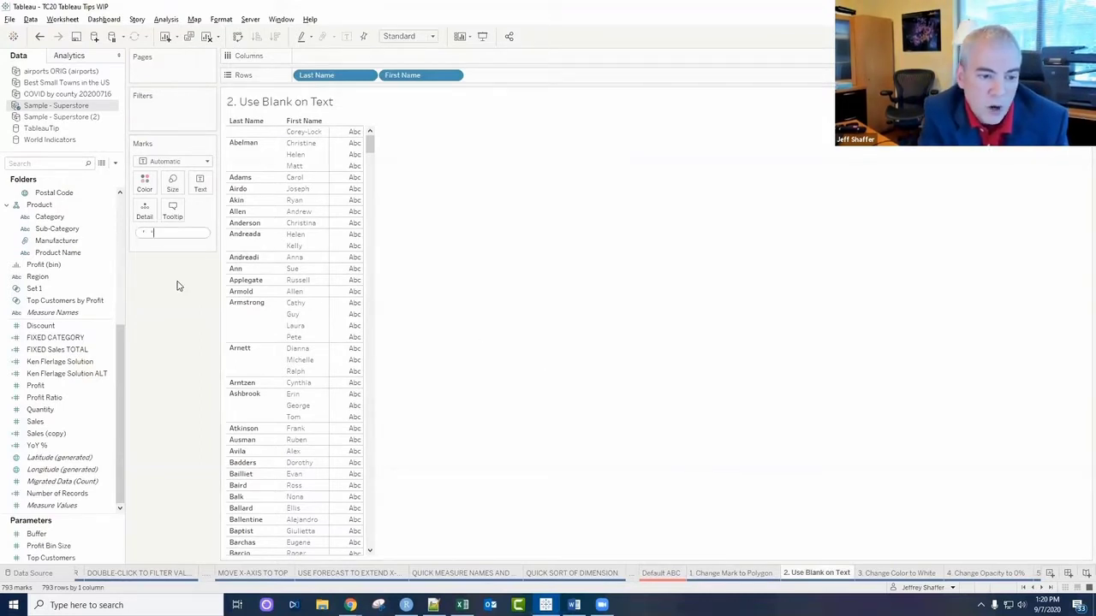
{"action": "key", "text": "Return"}
{"action": "left_click_drag", "start_coordinate": [186, 232], "coordinate": [200, 183]}
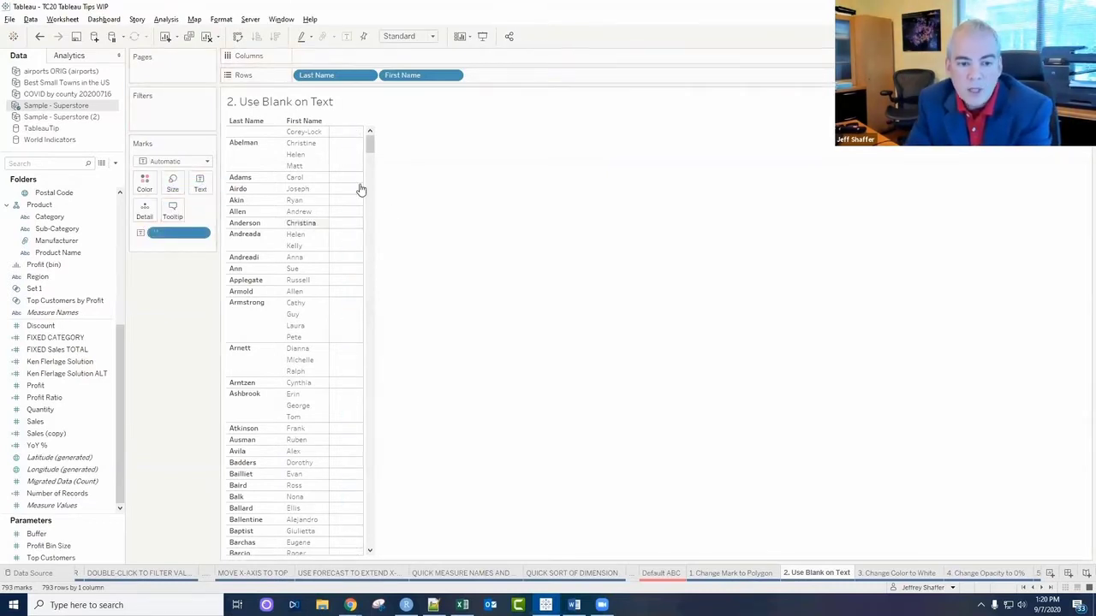
Select ranges of the blank text cells and a single cell to inspect their highlighting and tooltip.
{"action": "left_click_drag", "start_coordinate": [334, 145], "coordinate": [358, 342]}
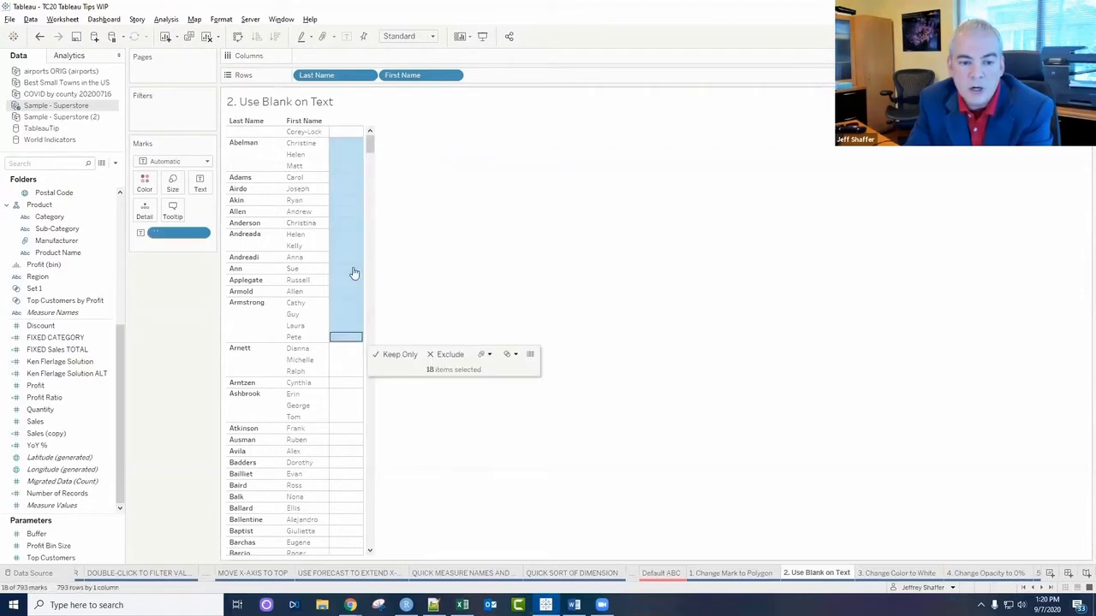
{"action": "left_click", "coordinate": [353, 366]}
{"action": "left_click_drag", "start_coordinate": [334, 130], "coordinate": [363, 368]}
{"action": "left_click", "coordinate": [346, 281]}
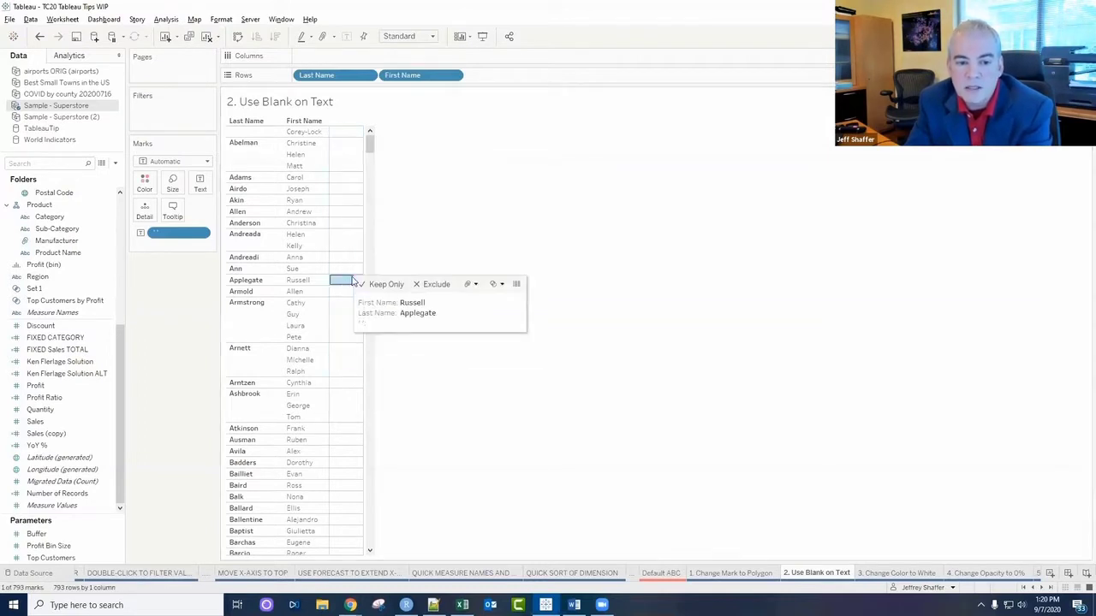
On the "3. Change Color to White" sheet, set the mark color to white and select a block of cells to check the highlighting.
{"action": "left_click", "coordinate": [898, 573]}
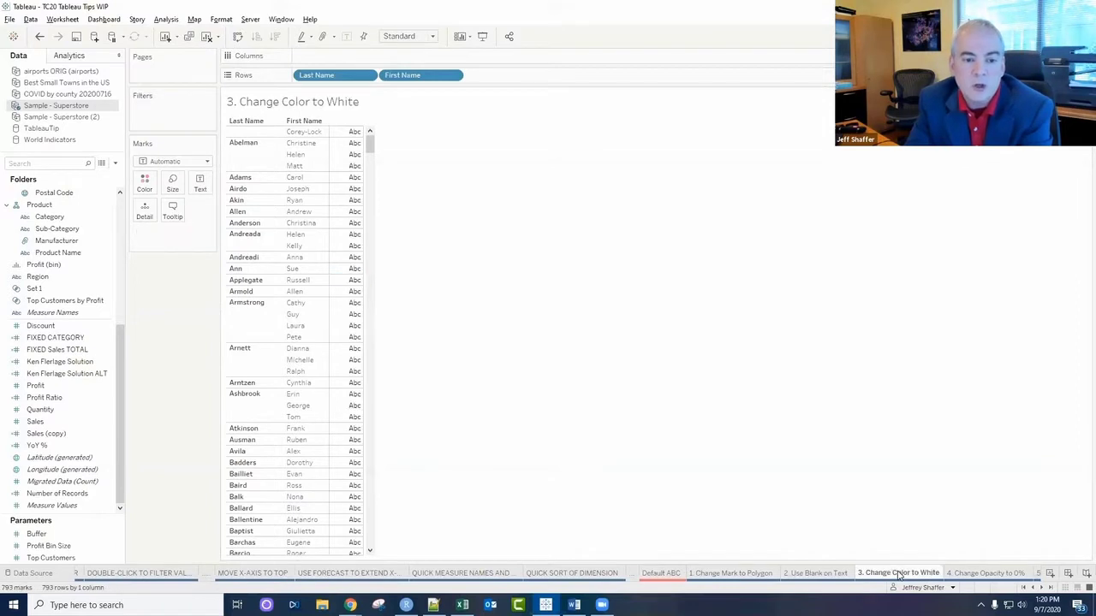
{"action": "left_click", "coordinate": [147, 187]}
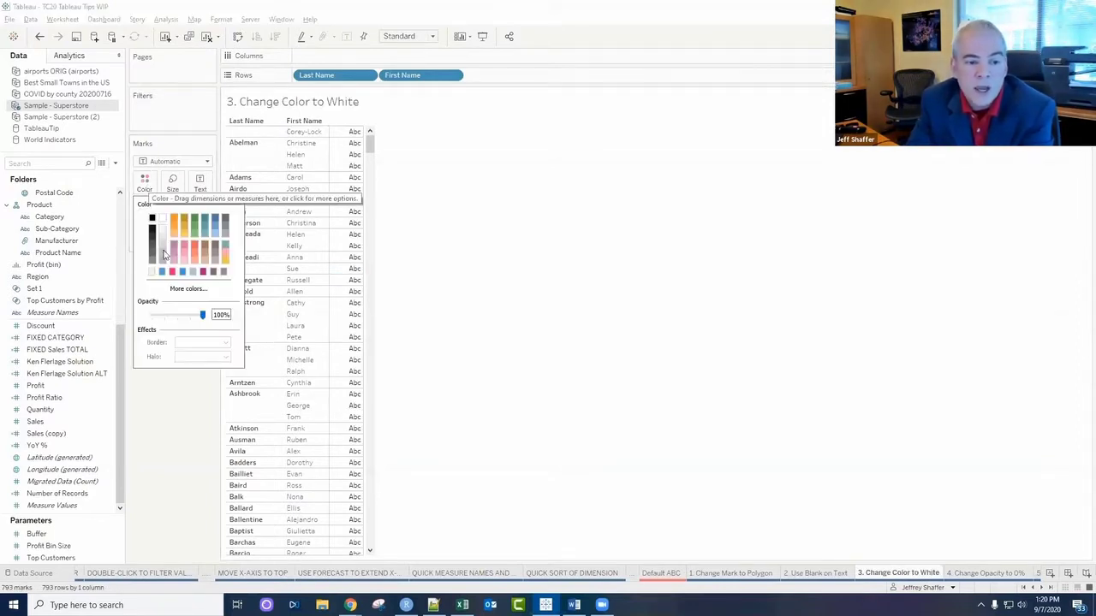
{"action": "left_click", "coordinate": [151, 274]}
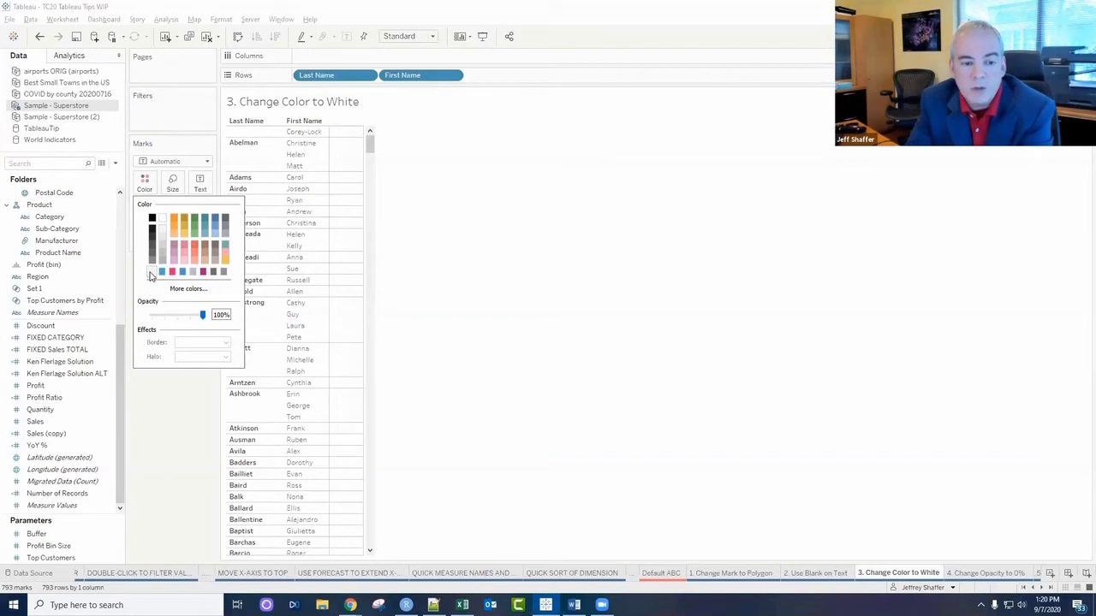
{"action": "left_click", "coordinate": [336, 144]}
{"action": "left_click_drag", "start_coordinate": [333, 162], "coordinate": [359, 326]}
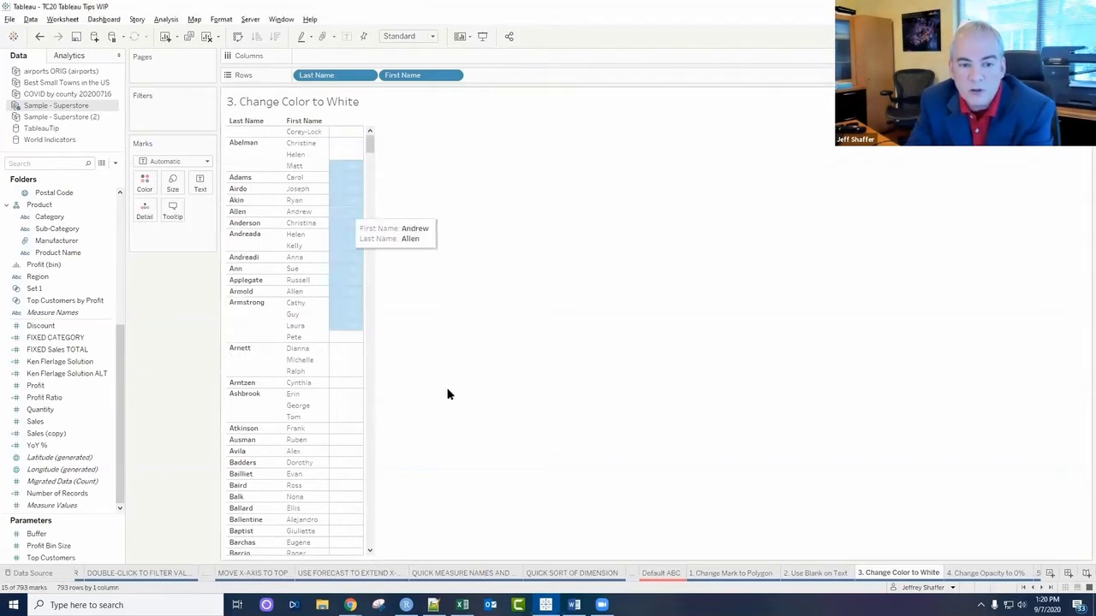
On the "4. Change Opacity to 0%" sheet, set the mark opacity to 0% and select a block of cells to check it.
{"action": "left_click", "coordinate": [984, 573]}
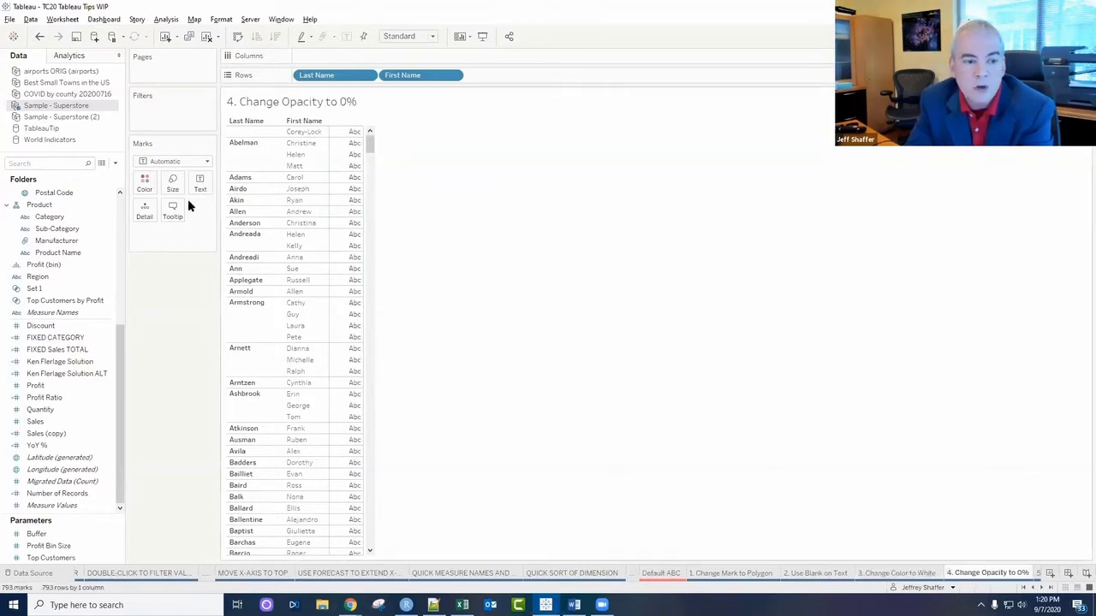
{"action": "left_click", "coordinate": [144, 182]}
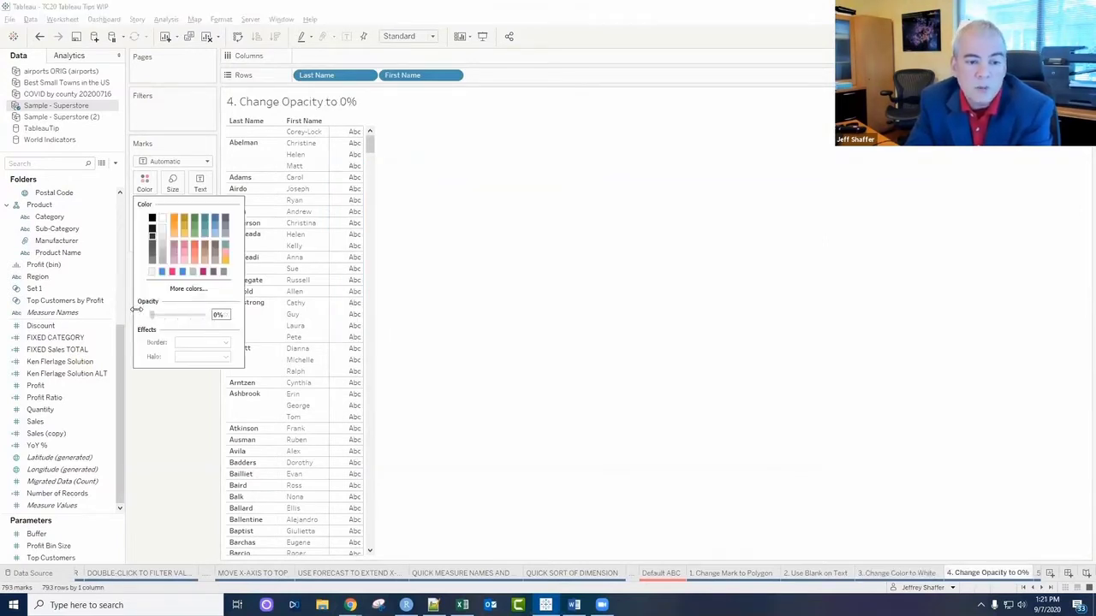
{"action": "left_click_drag", "start_coordinate": [334, 128], "coordinate": [368, 333]}
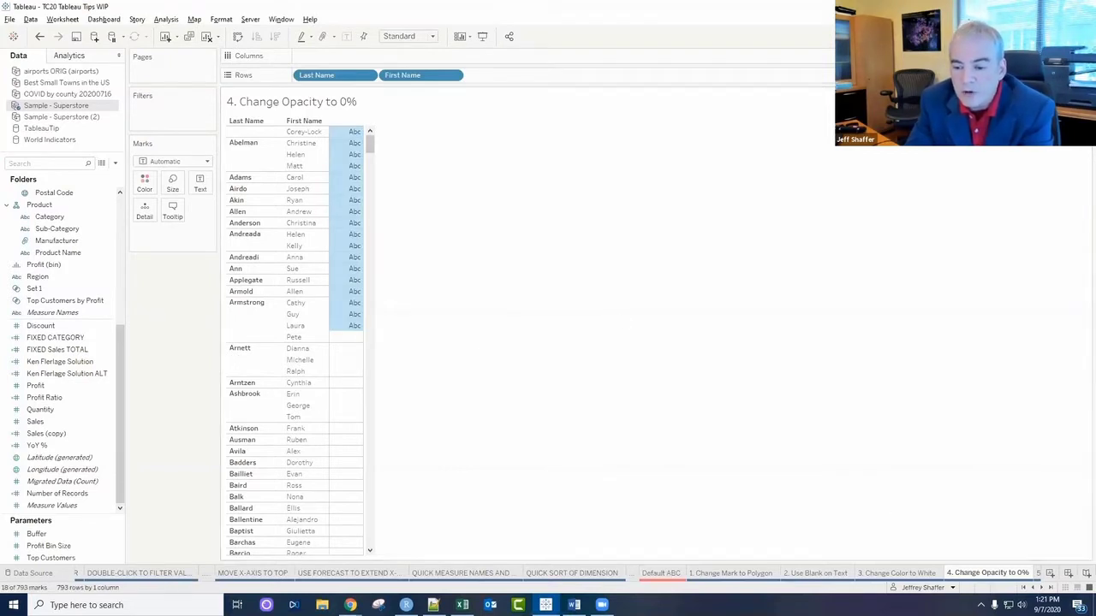
On the "5. Resize the Column to Thin" sheet, shrink the Abc column to its thinnest width beside the First Name column.
{"action": "left_click", "coordinate": [1041, 588]}
{"action": "left_click", "coordinate": [1041, 588]}
{"action": "left_click", "coordinate": [1041, 588]}
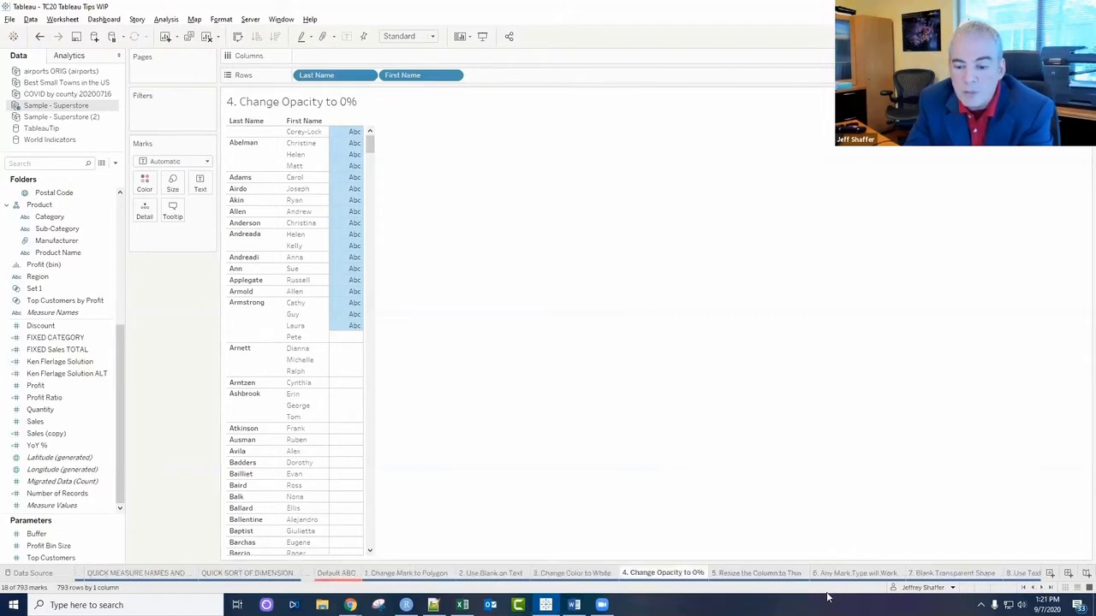
{"action": "left_click", "coordinate": [780, 575]}
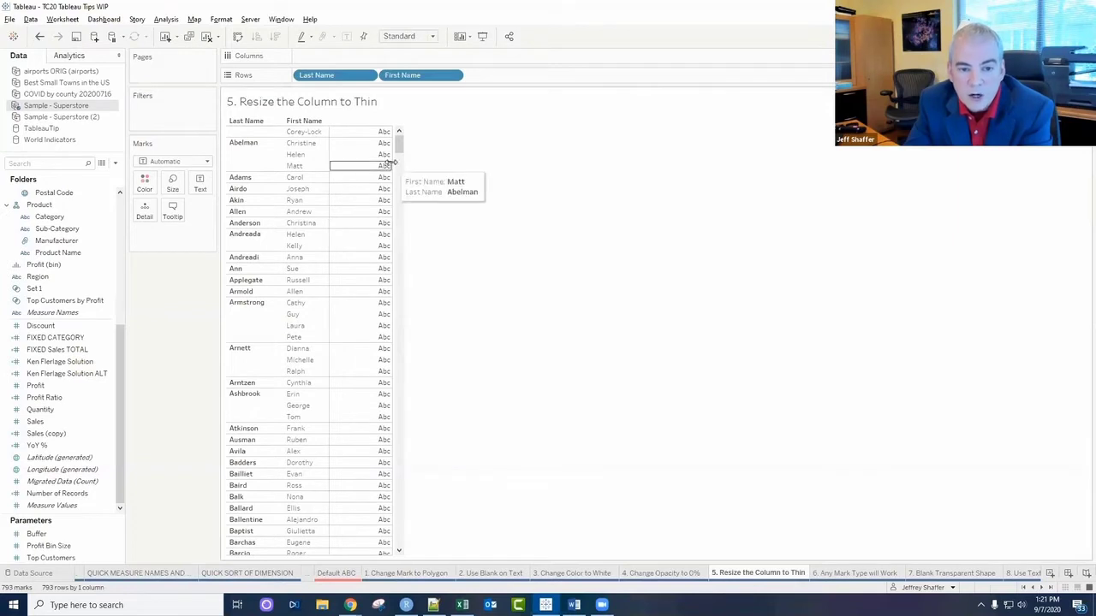
{"action": "left_click_drag", "start_coordinate": [345, 161], "coordinate": [332, 168]}
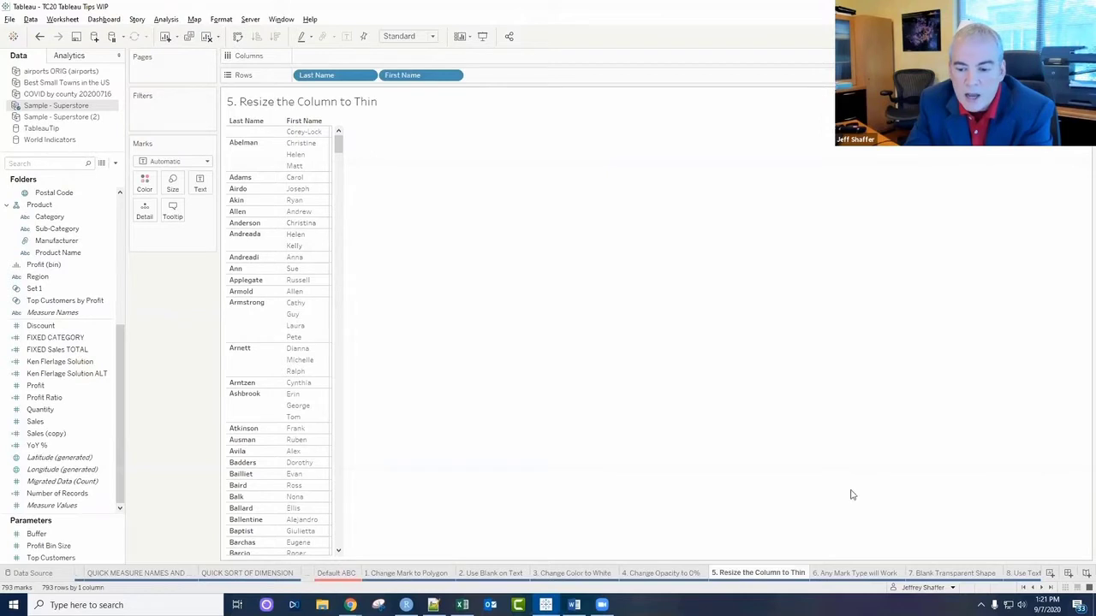
On the "6. Any Mark Type will Work" sheet, change the mark type to Pie and set its opacity to 0%.
{"action": "left_click", "coordinate": [865, 575]}
{"action": "left_click", "coordinate": [177, 162]}
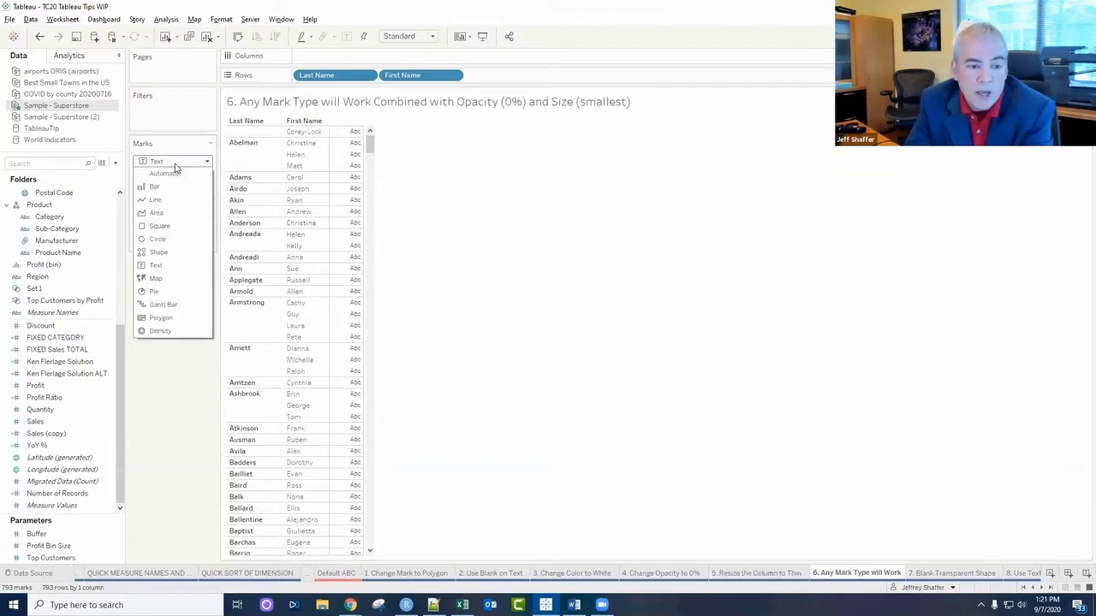
{"action": "left_click", "coordinate": [174, 293]}
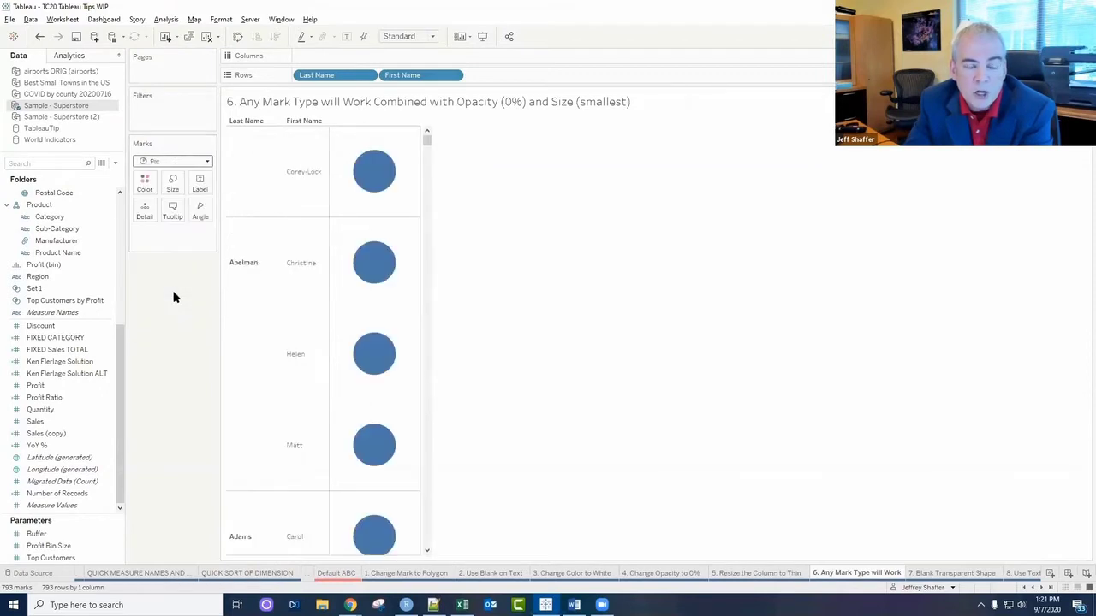
{"action": "left_click", "coordinate": [145, 182]}
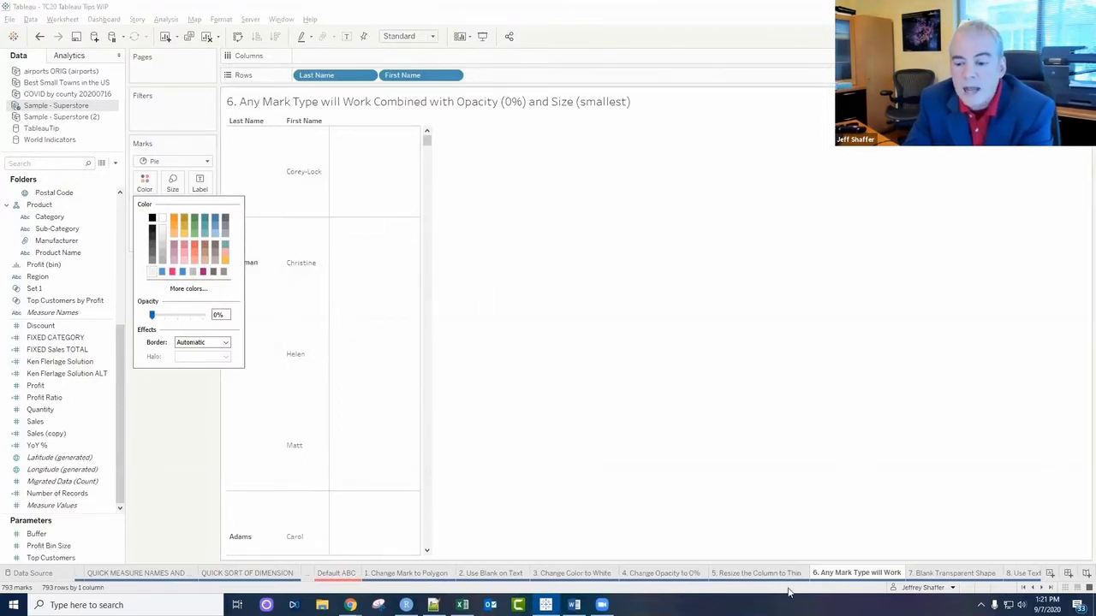
On the "7. Blank Transparent Shape" sheet, change the mark type to Shape.
{"action": "left_click", "coordinate": [957, 574]}
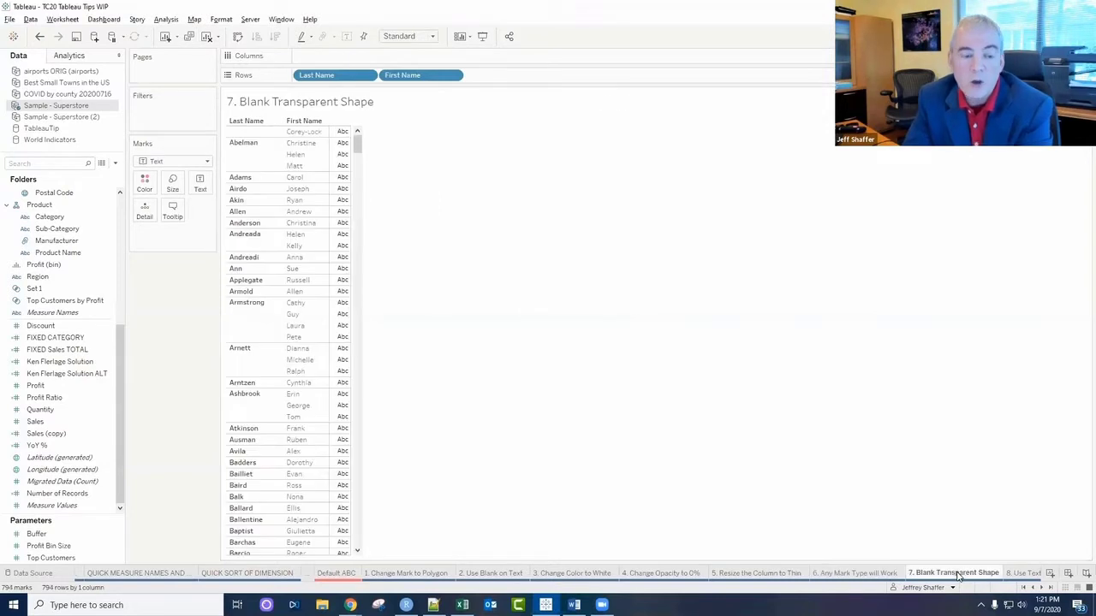
{"action": "left_click", "coordinate": [180, 162]}
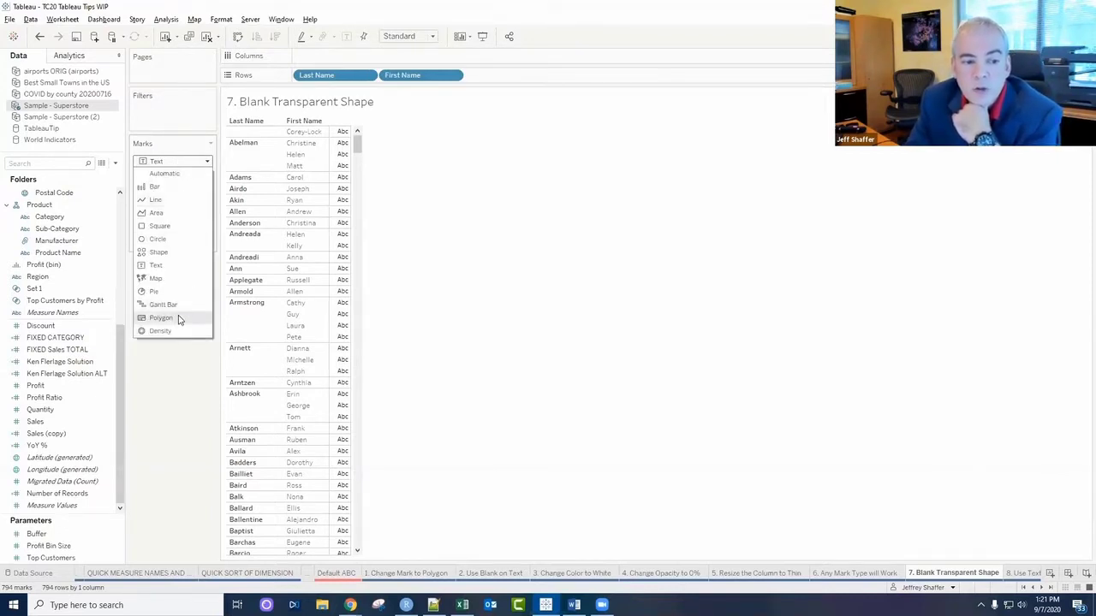
{"action": "left_click", "coordinate": [174, 255]}
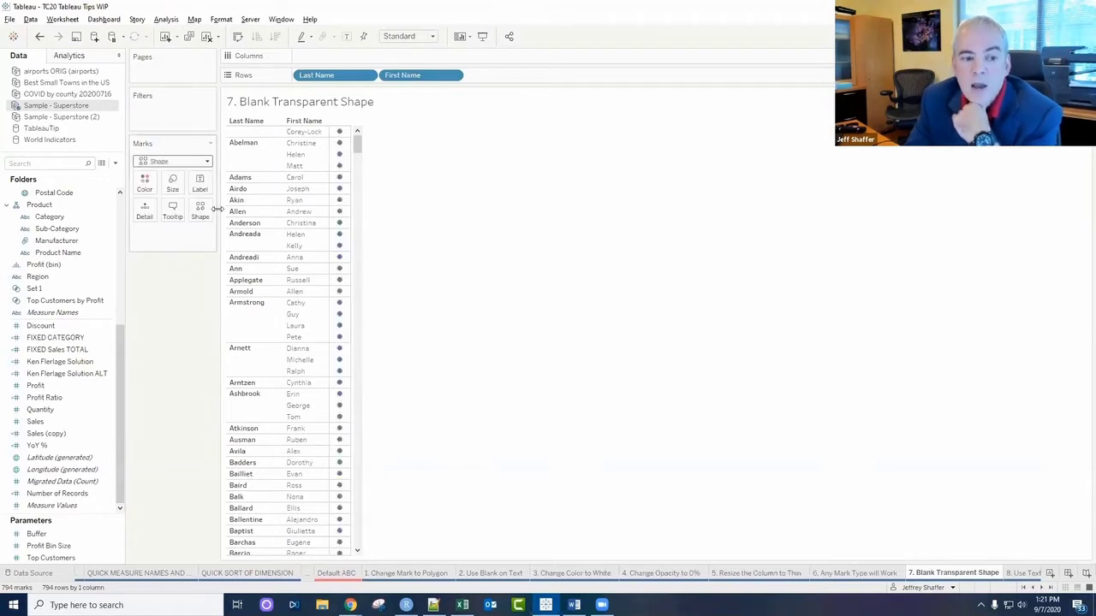
Replace the filled circle marks with the blank transparent shape from the Misc shape palette and apply it.
{"action": "left_click", "coordinate": [200, 211]}
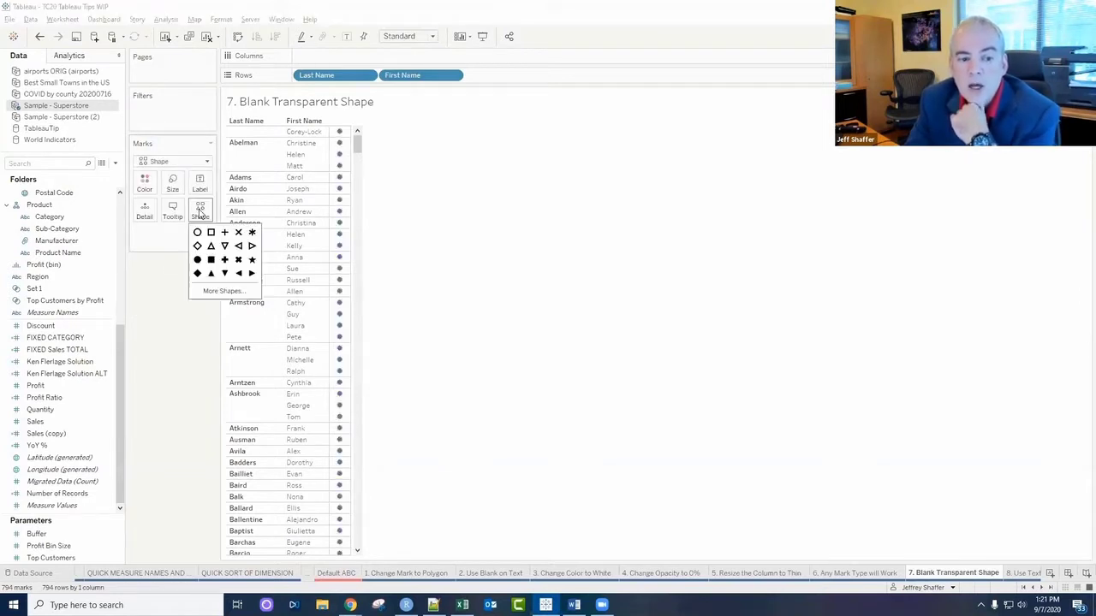
{"action": "left_click", "coordinate": [223, 291]}
{"action": "left_click", "coordinate": [571, 202]}
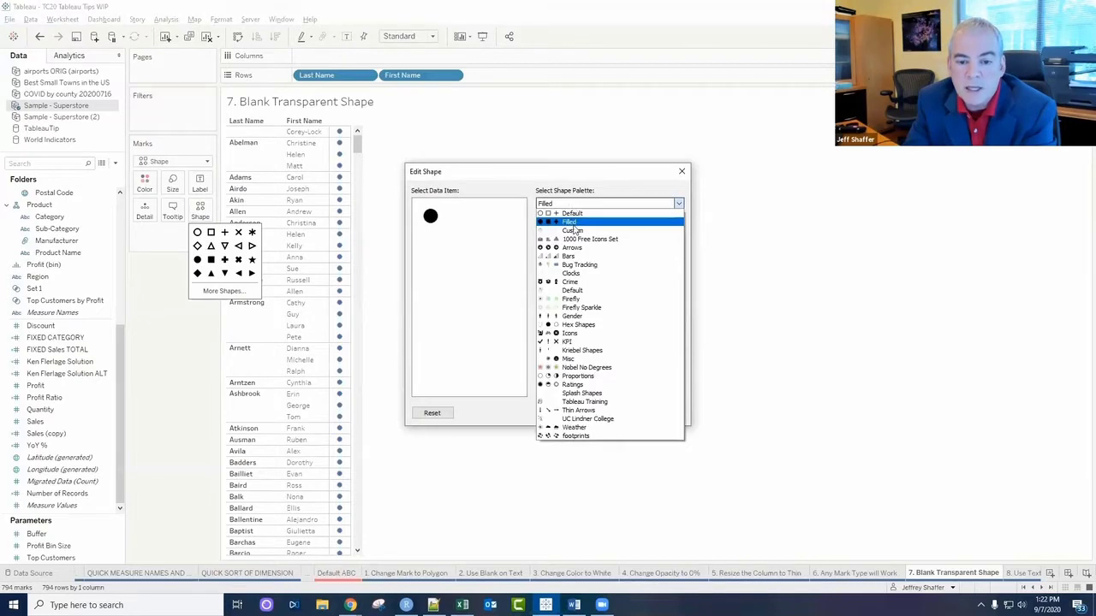
{"action": "left_click", "coordinate": [572, 359]}
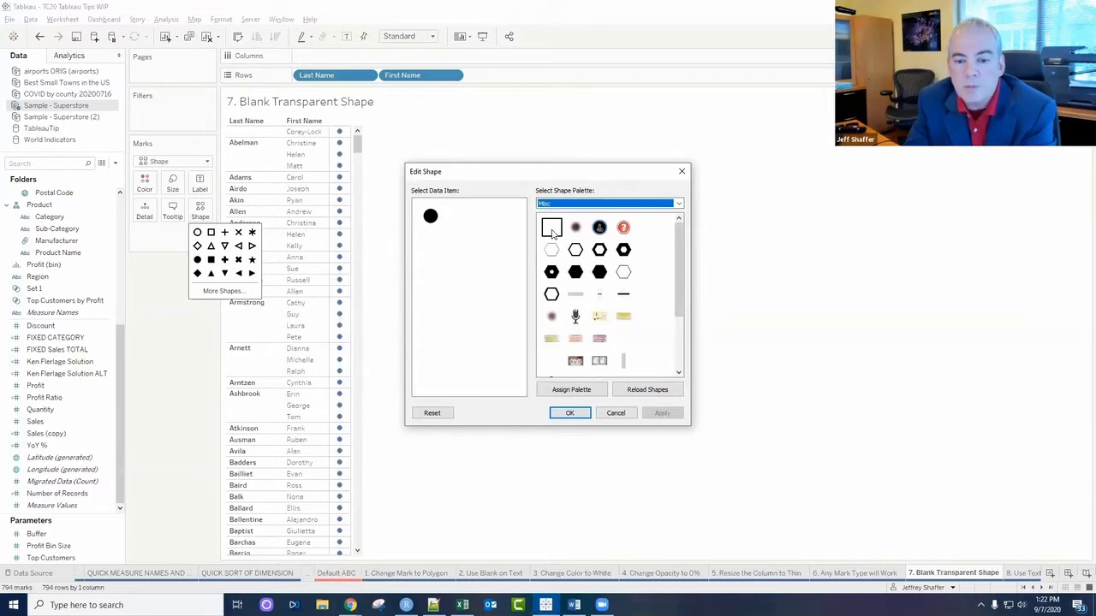
{"action": "left_click", "coordinate": [552, 229]}
{"action": "left_click", "coordinate": [661, 413]}
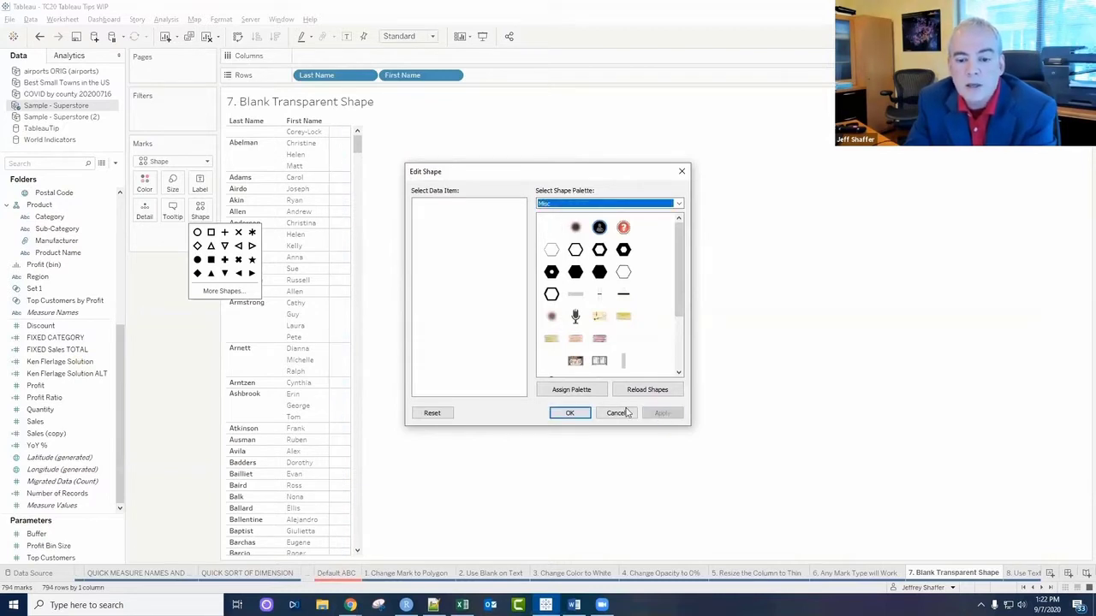
{"action": "left_click", "coordinate": [569, 413]}
{"action": "mouse_move", "coordinate": [332, 136]}
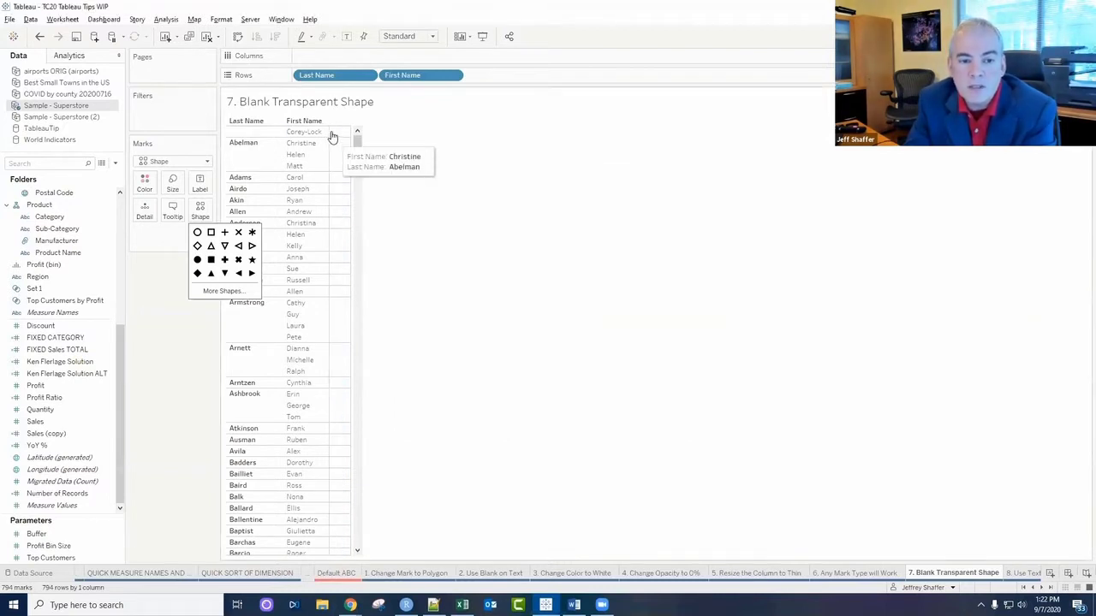
Test selecting the transparent marks beside the names and shrink their blank column to its thinnest width.
{"action": "left_click_drag", "start_coordinate": [332, 137], "coordinate": [349, 246]}
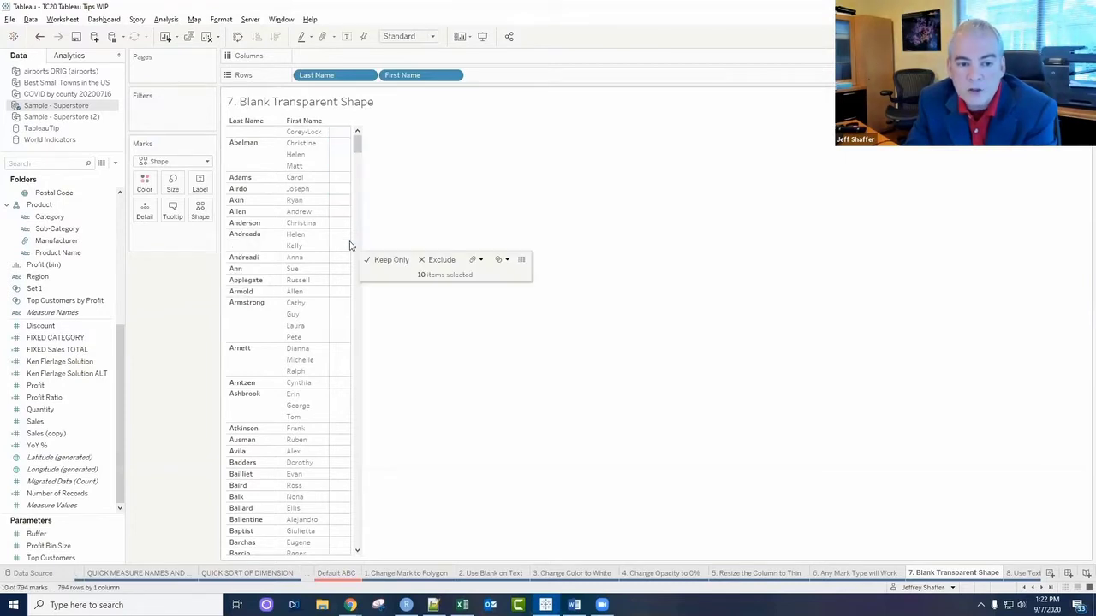
{"action": "left_click_drag", "start_coordinate": [333, 129], "coordinate": [348, 239]}
{"action": "left_click", "coordinate": [340, 208]}
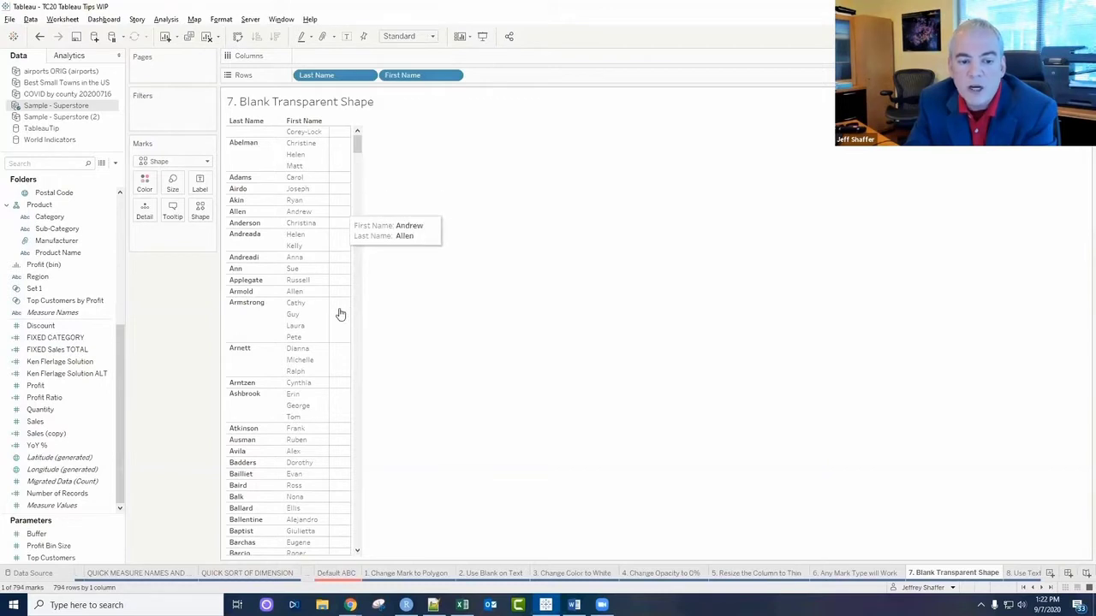
{"action": "left_click_drag", "start_coordinate": [345, 332], "coordinate": [334, 137]}
{"action": "left_click_drag", "start_coordinate": [351, 311], "coordinate": [350, 357]}
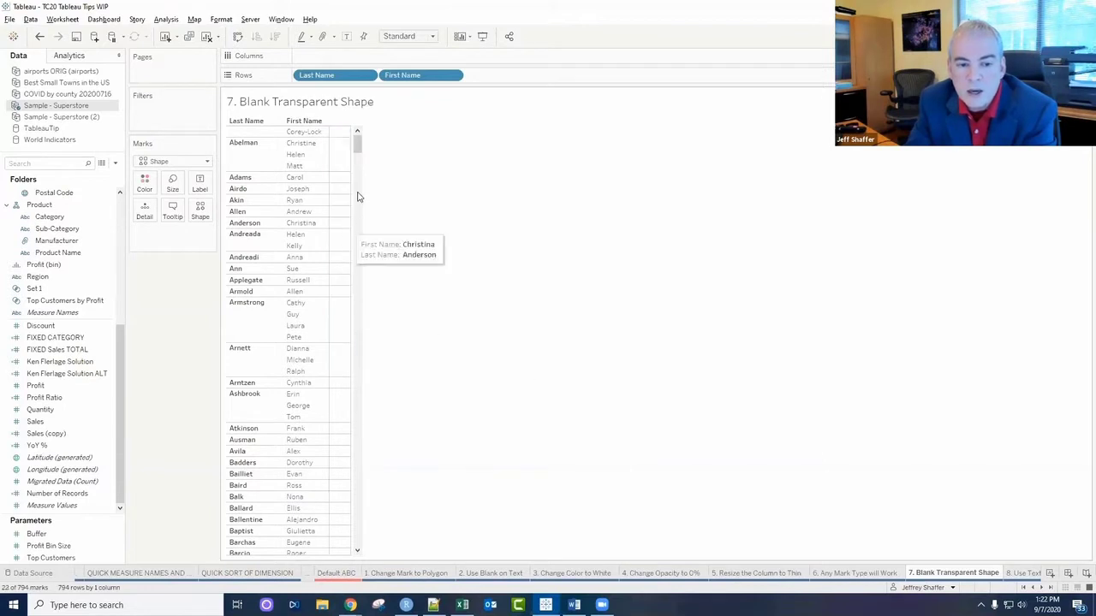
{"action": "left_click_drag", "start_coordinate": [334, 190], "coordinate": [331, 190]}
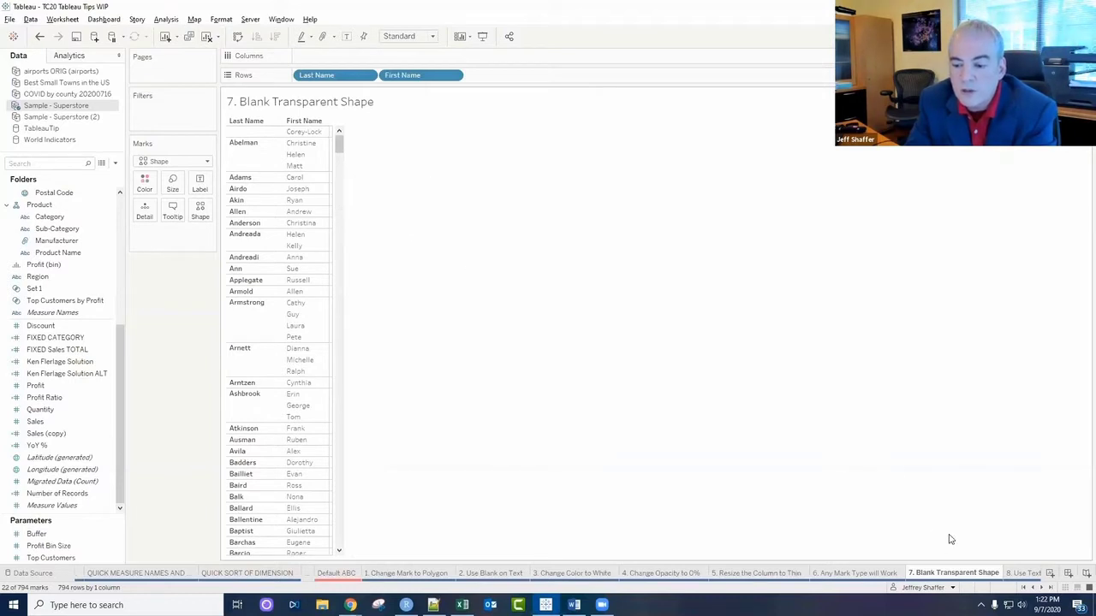
On the "8. Use Text and Measure Names" sheet, duplicate First Name from Rows onto Text and hide the header of the Rows copy.
{"action": "left_click", "coordinate": [1024, 574]}
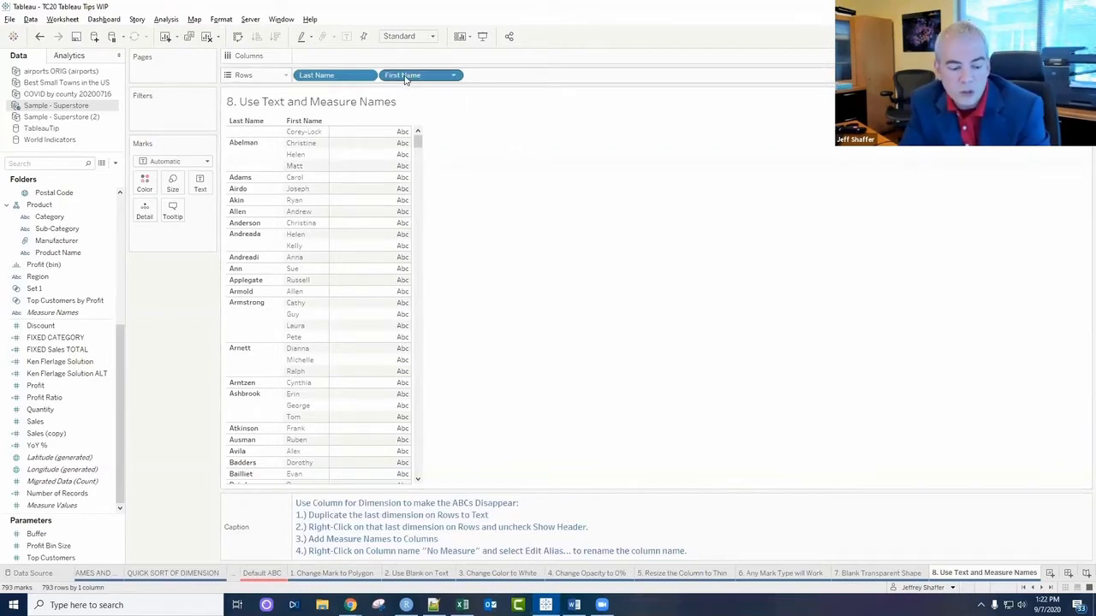
{"action": "left_click_drag", "start_coordinate": [404, 76], "coordinate": [200, 182]}
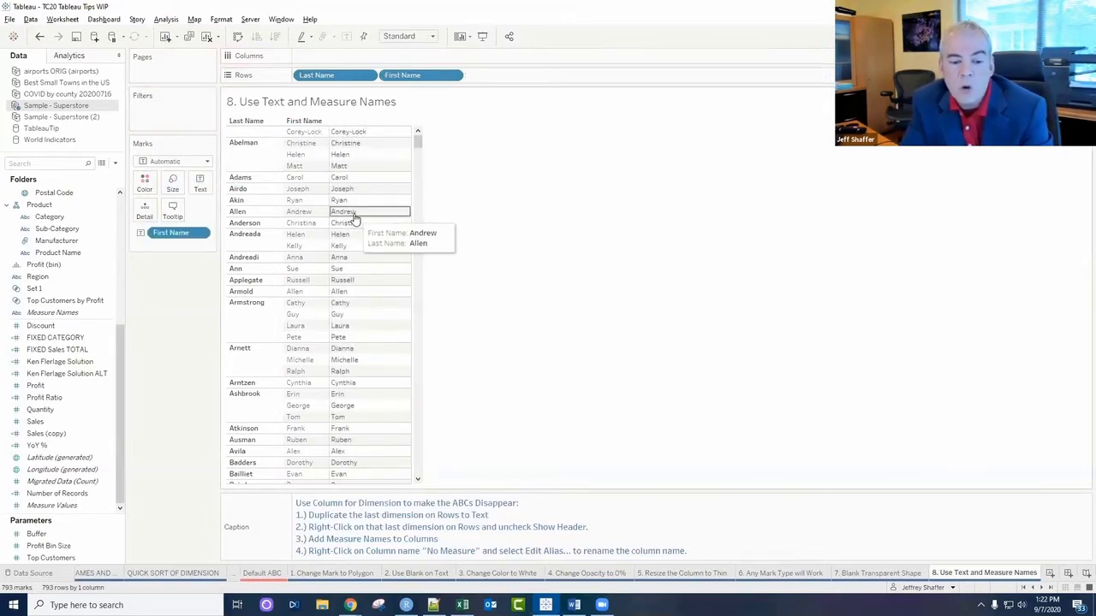
{"action": "right_click", "coordinate": [417, 78]}
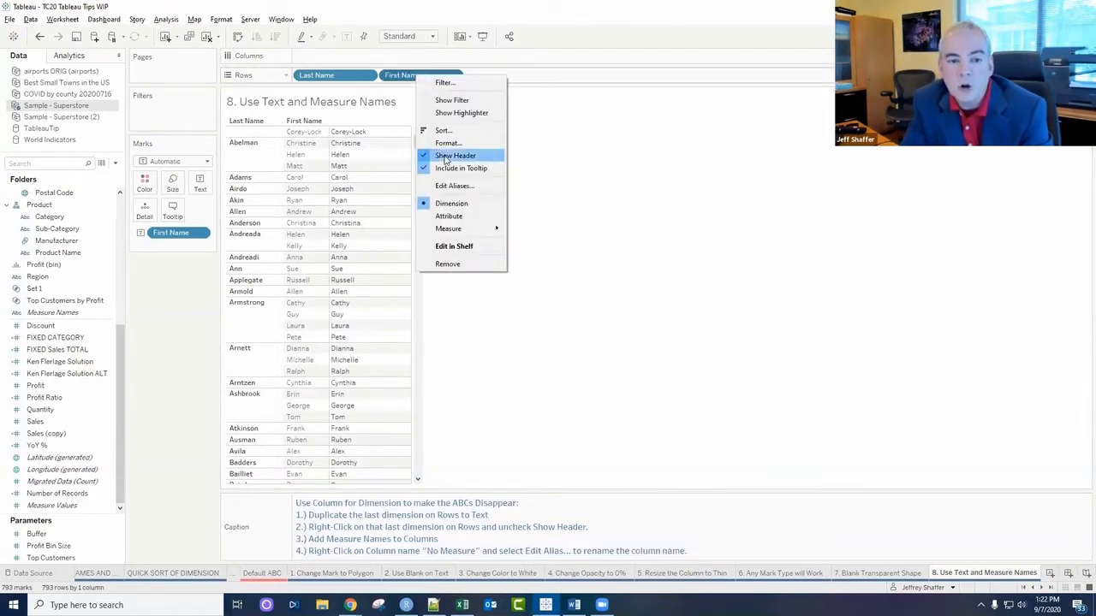
{"action": "left_click", "coordinate": [445, 158]}
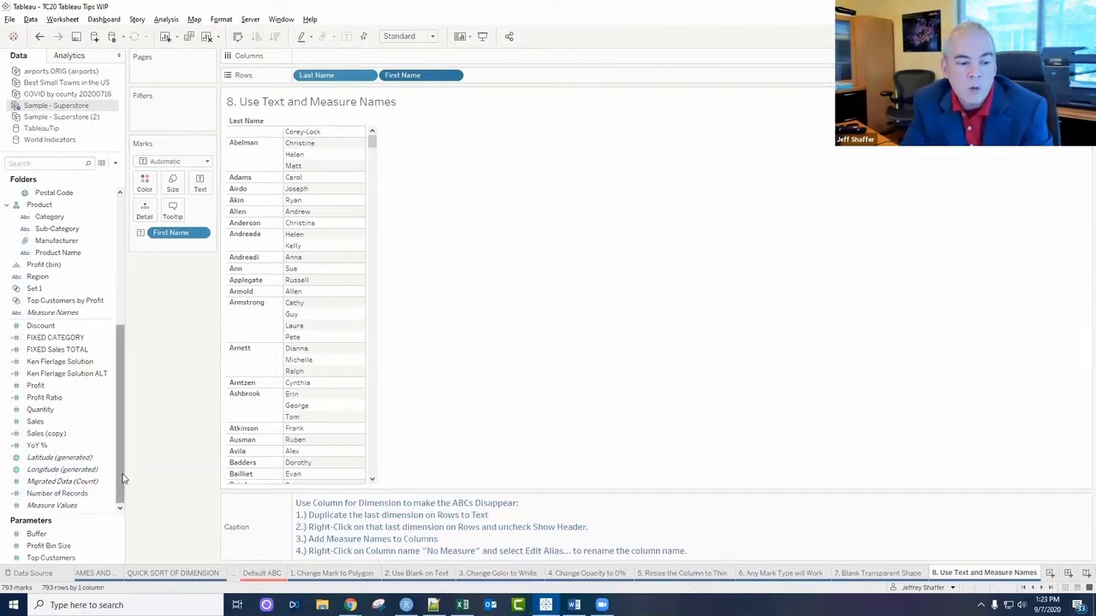
Add Measure Names to Columns and set the alias of the No Measure Value heading to "Firswt Name".
{"action": "left_click_drag", "start_coordinate": [51, 313], "coordinate": [347, 56]}
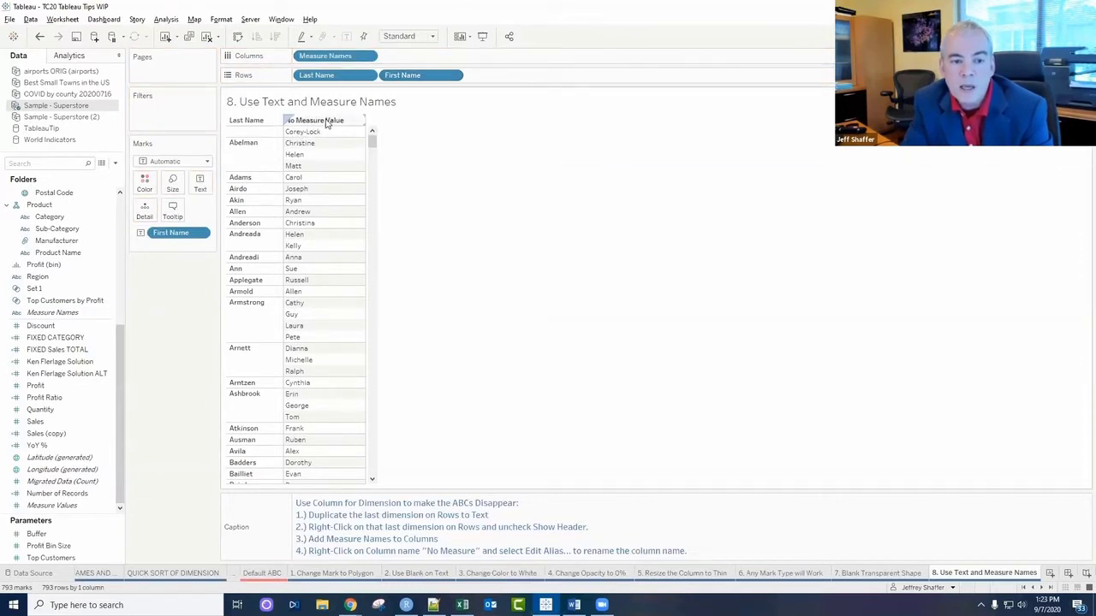
{"action": "right_click", "coordinate": [325, 122]}
{"action": "left_click", "coordinate": [354, 201]}
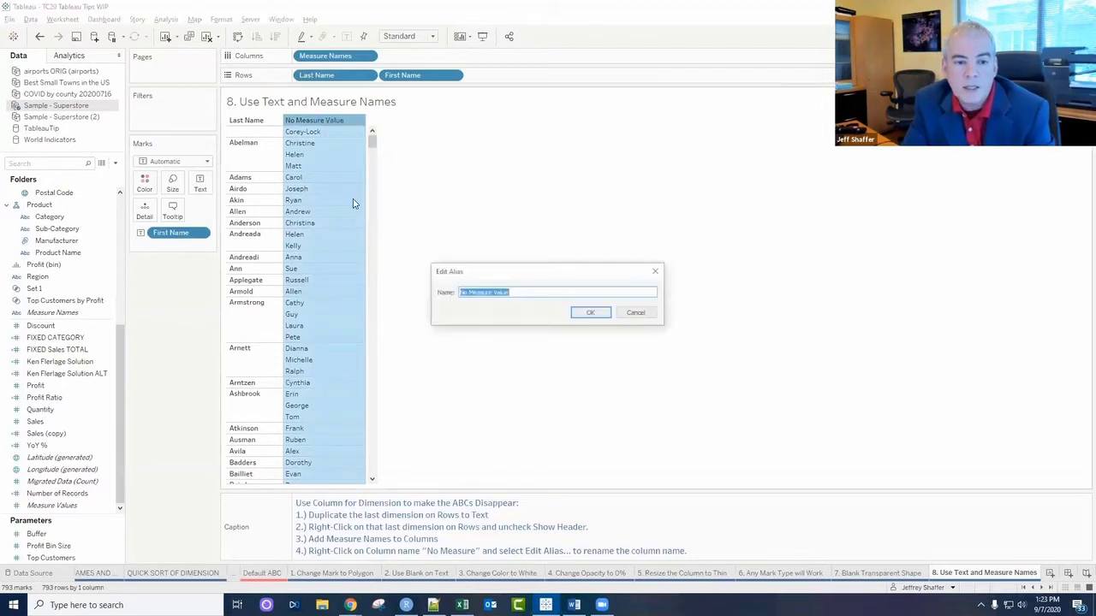
{"action": "type", "text": "Firswt Na"}
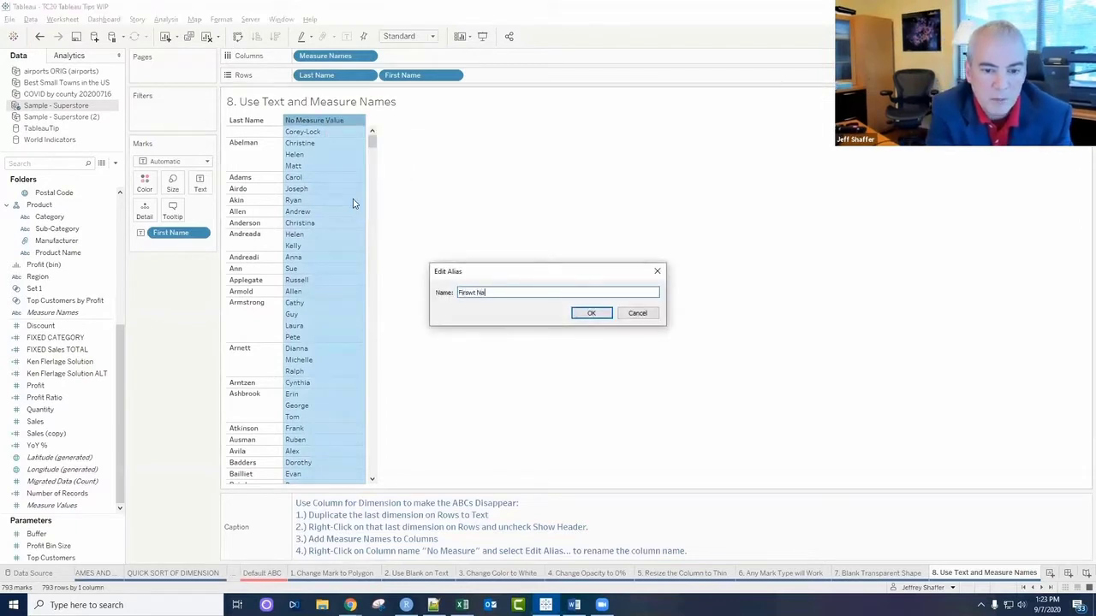
{"action": "type", "text": "me"}
{"action": "key", "text": "Return"}
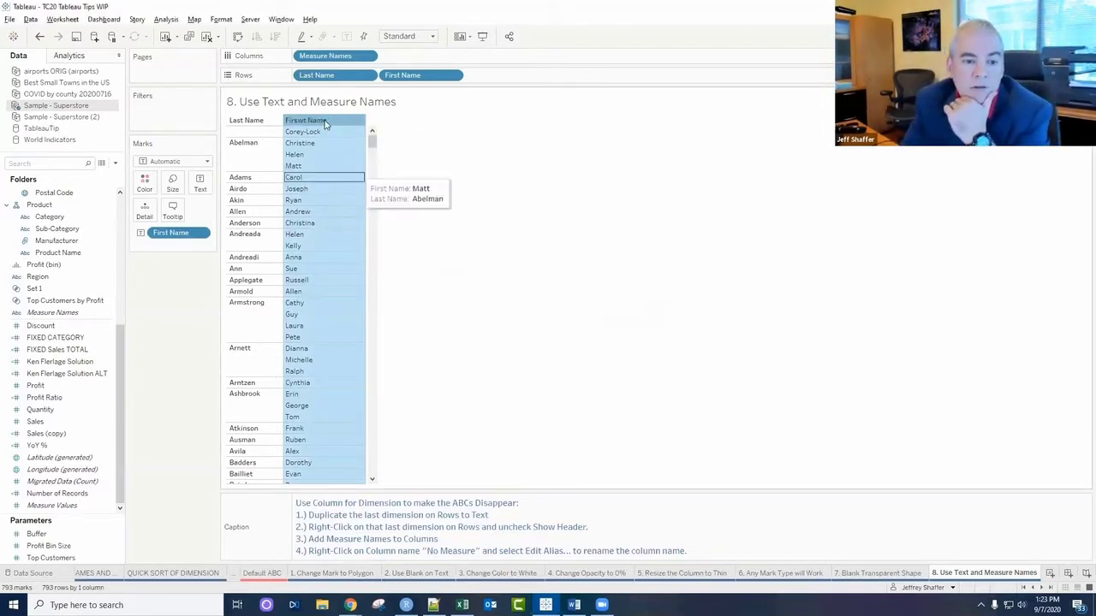
{"action": "left_click", "coordinate": [430, 220]}
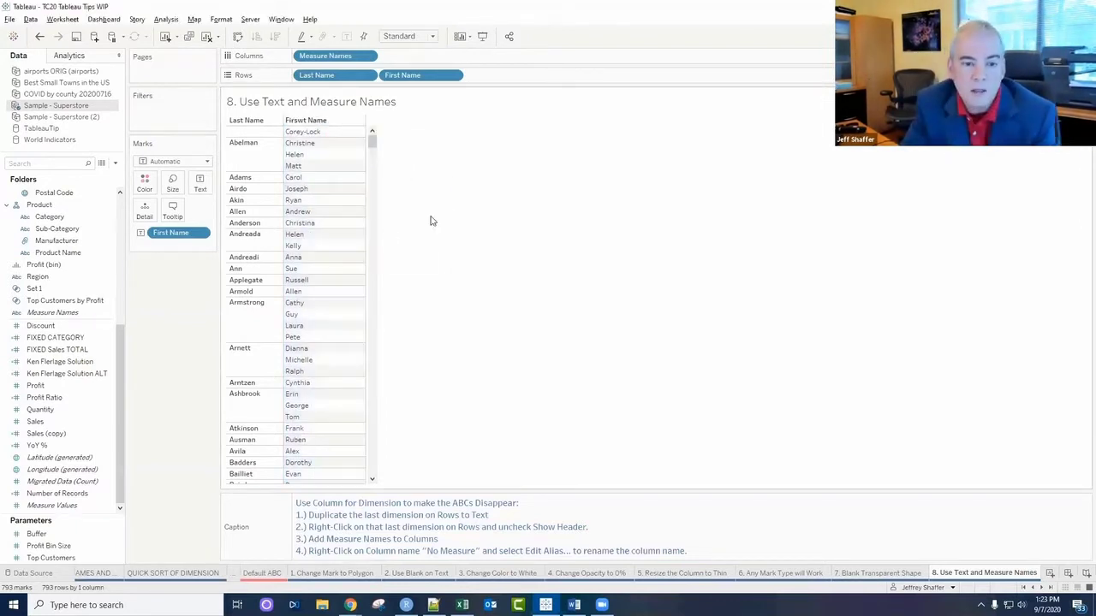
Correct the misspelled column heading alias to "First Name".
{"action": "right_click", "coordinate": [306, 125]}
{"action": "key", "text": "Return"}
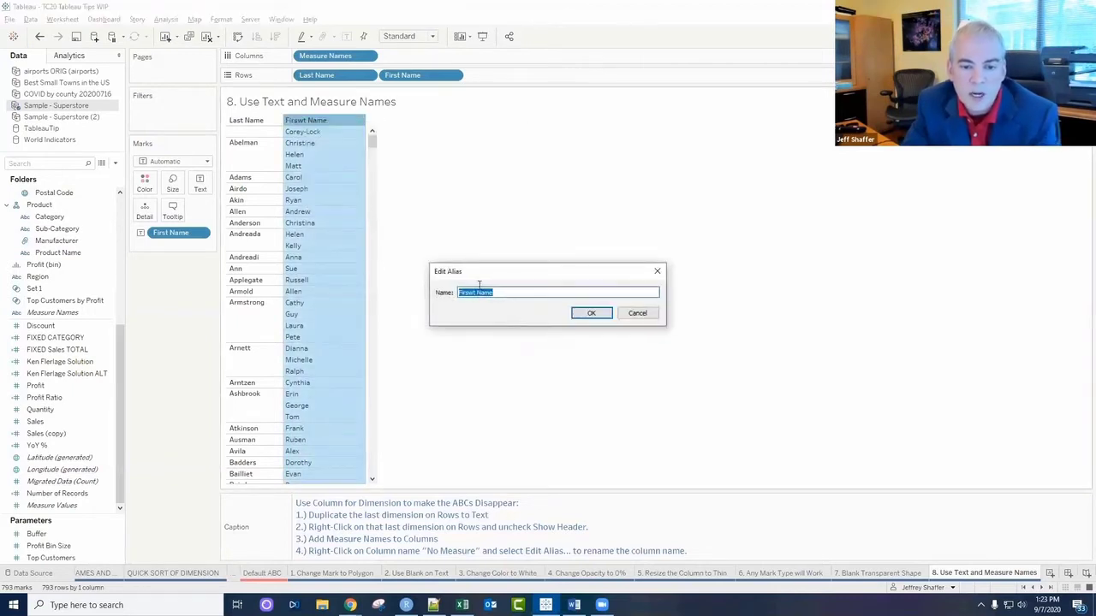
{"action": "left_click", "coordinate": [470, 292]}
{"action": "key", "text": "Delete"}
{"action": "left_click", "coordinate": [591, 313]}
{"action": "left_click", "coordinate": [484, 291]}
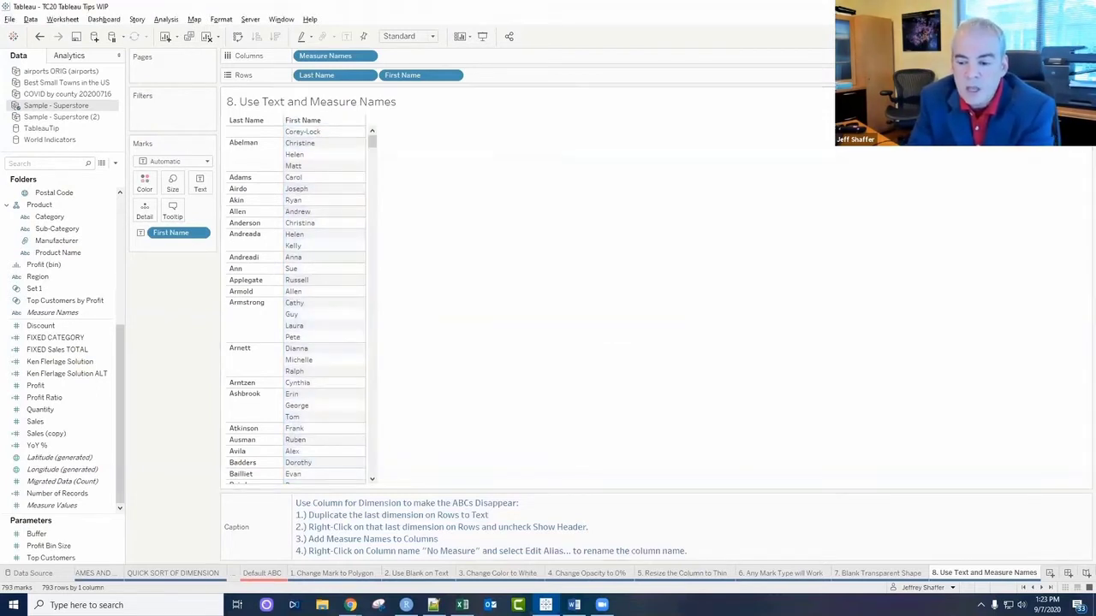
On the "9. RESIZE TO REMOVE COLUMN" sheet, widen the Abc column by three increments.
{"action": "left_click", "coordinate": [1043, 588]}
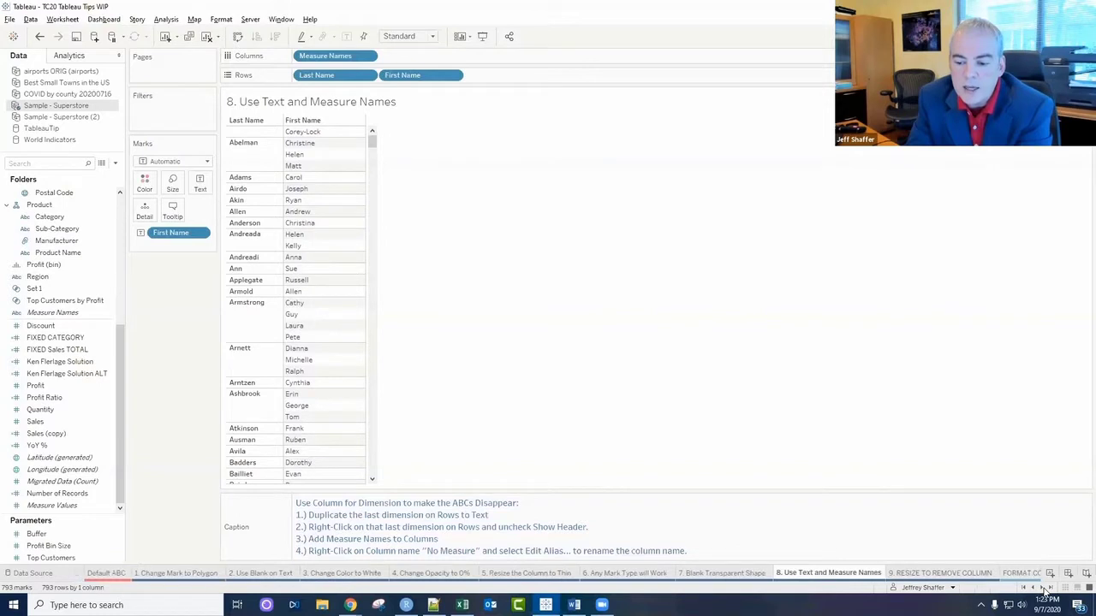
{"action": "left_click", "coordinate": [896, 573]}
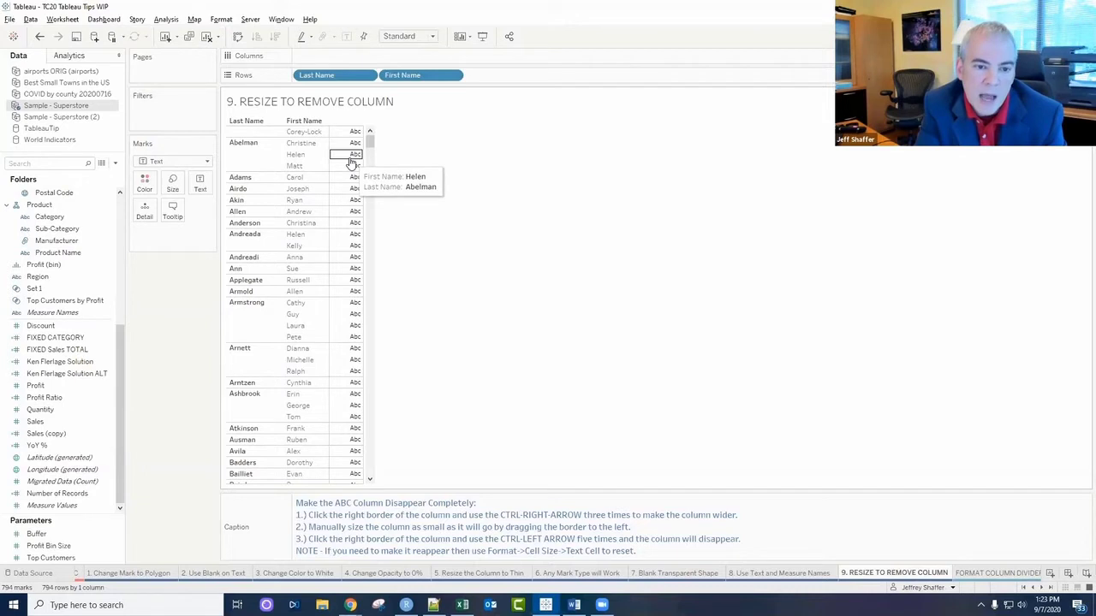
{"action": "key", "text": "ctrl+Right"}
{"action": "key", "text": "ctrl+Right"}
{"action": "key", "text": "ctrl+Right"}
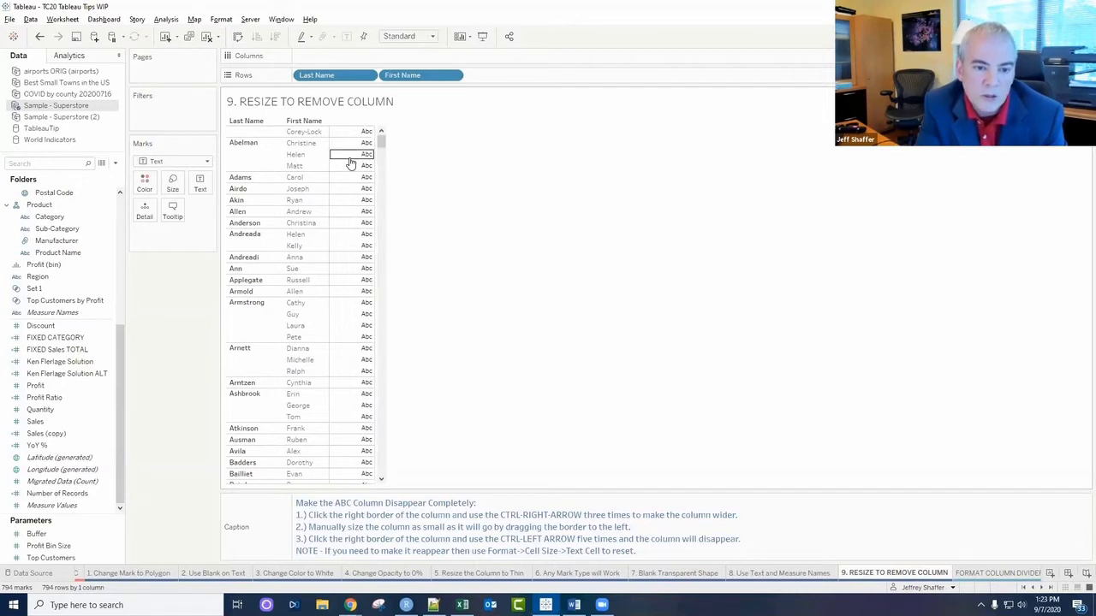
{"action": "key", "text": "ctrl+Right"}
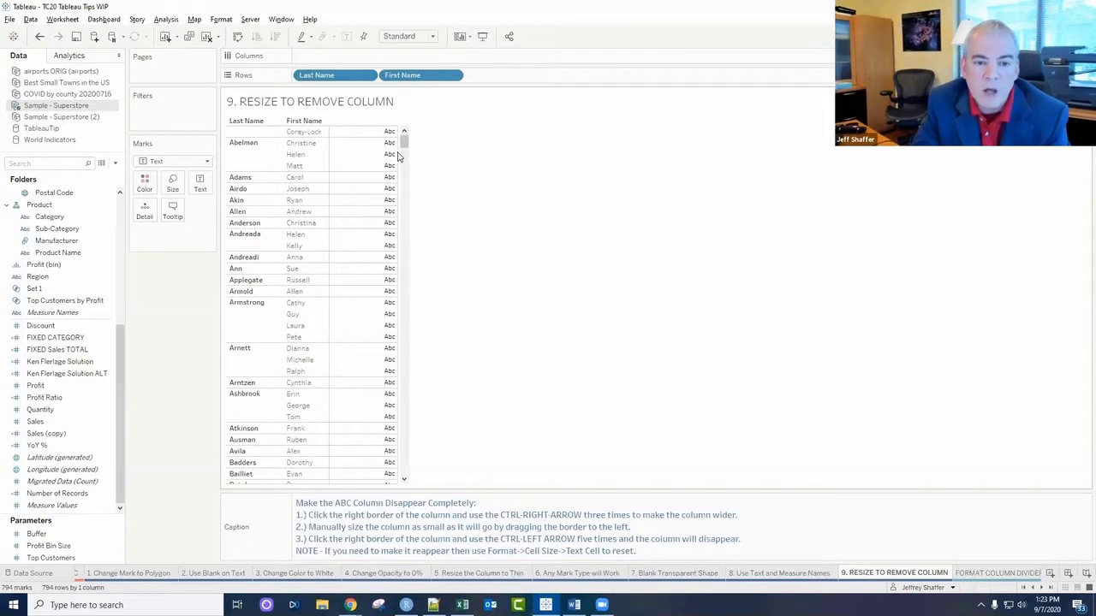
Shrink the Abc column manually to its thinnest width and narrow the cells further to remove the column completely.
{"action": "left_click_drag", "start_coordinate": [397, 154], "coordinate": [322, 158]}
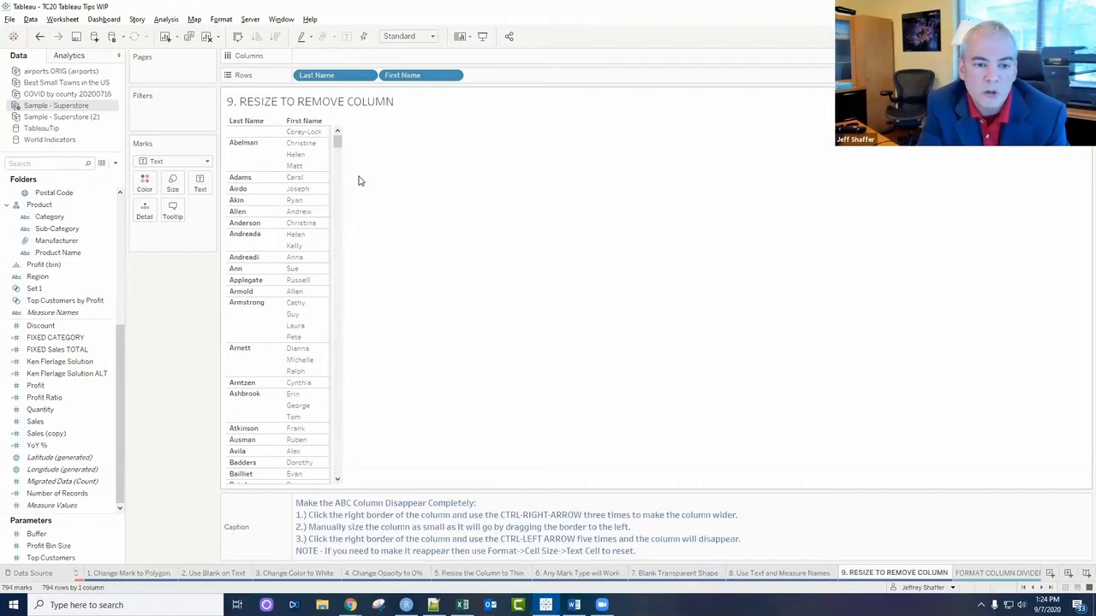
{"action": "key", "text": "ctrl+Left"}
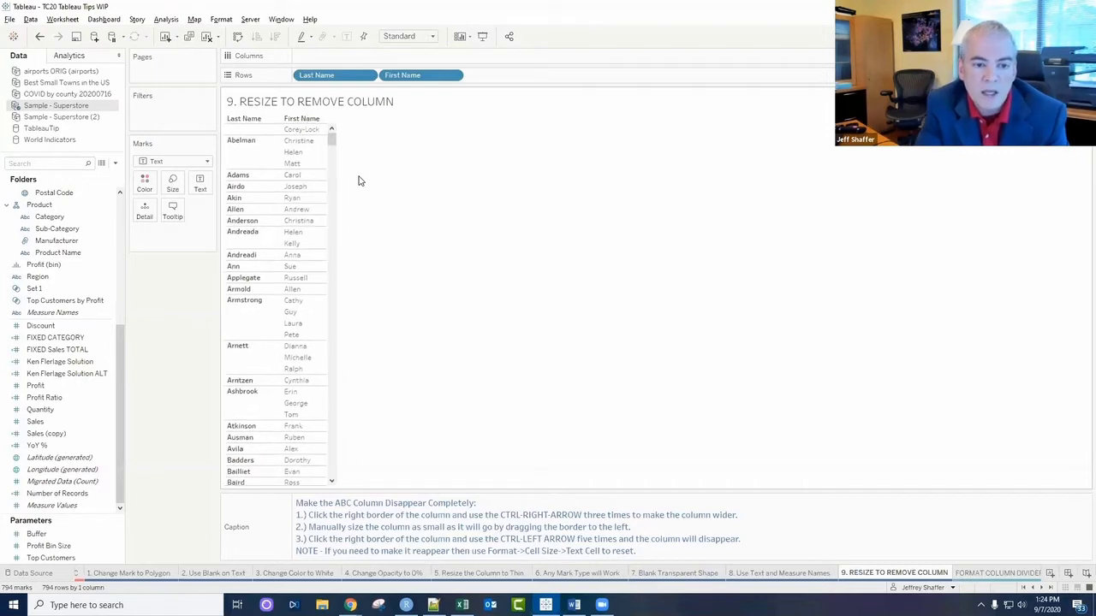
Try to grab the removed column's border beside First Name, and reset the cell size to Text Cell.
{"action": "left_click_drag", "start_coordinate": [330, 152], "coordinate": [331, 130]}
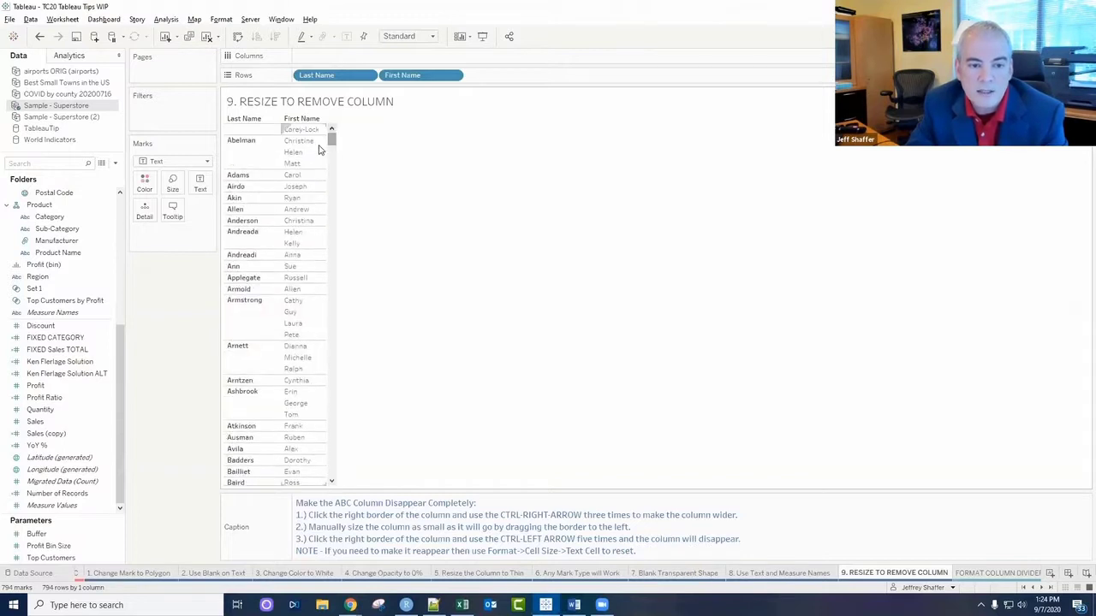
{"action": "left_click", "coordinate": [299, 141]}
{"action": "left_click", "coordinate": [293, 151]}
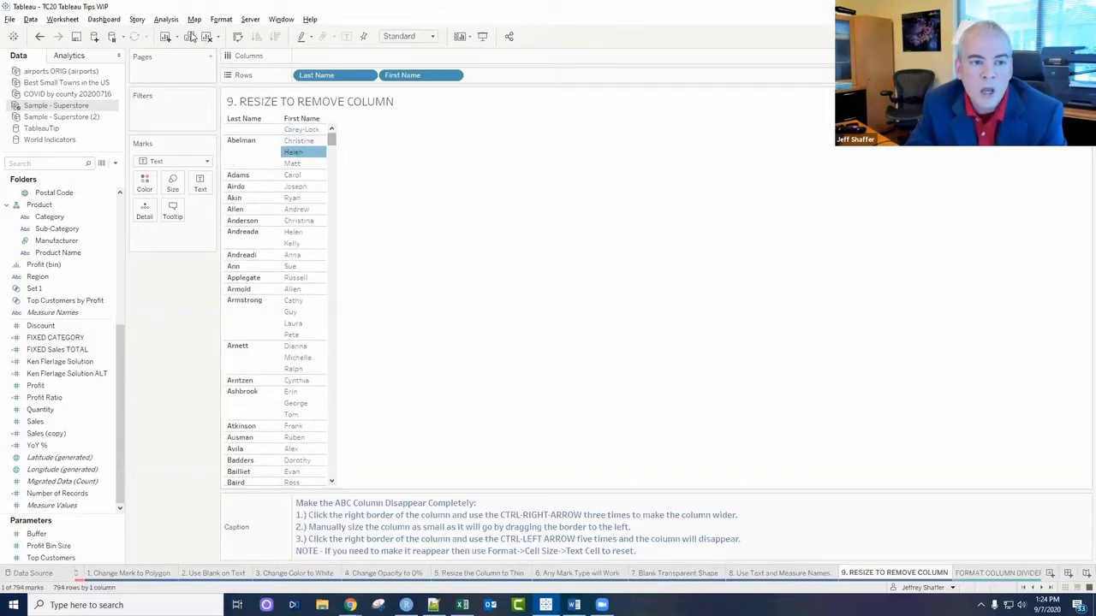
{"action": "left_click", "coordinate": [433, 242]}
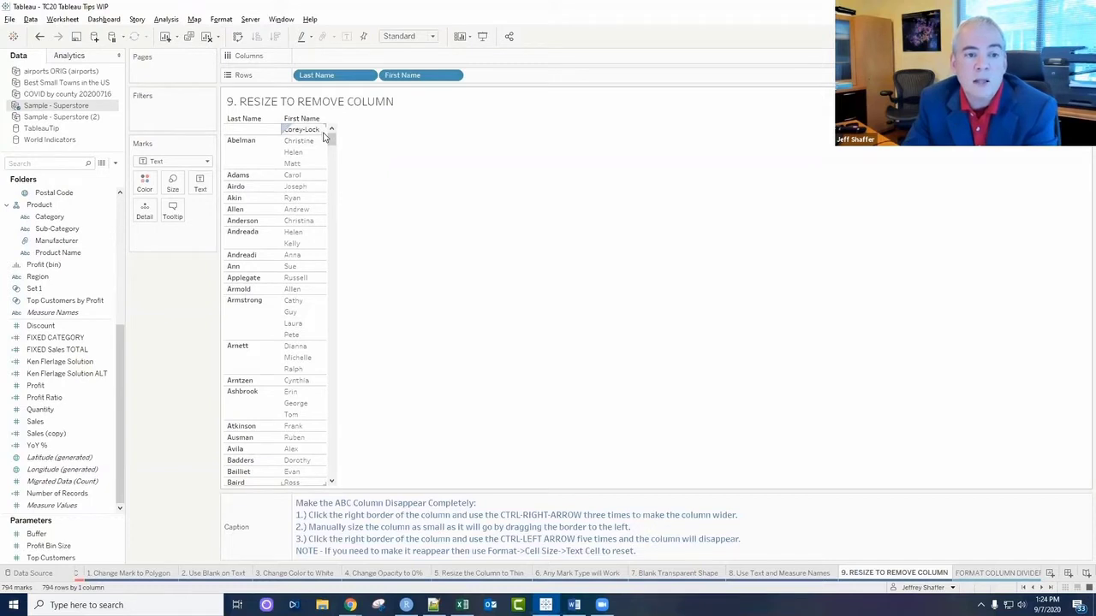
{"action": "left_click", "coordinate": [221, 20]}
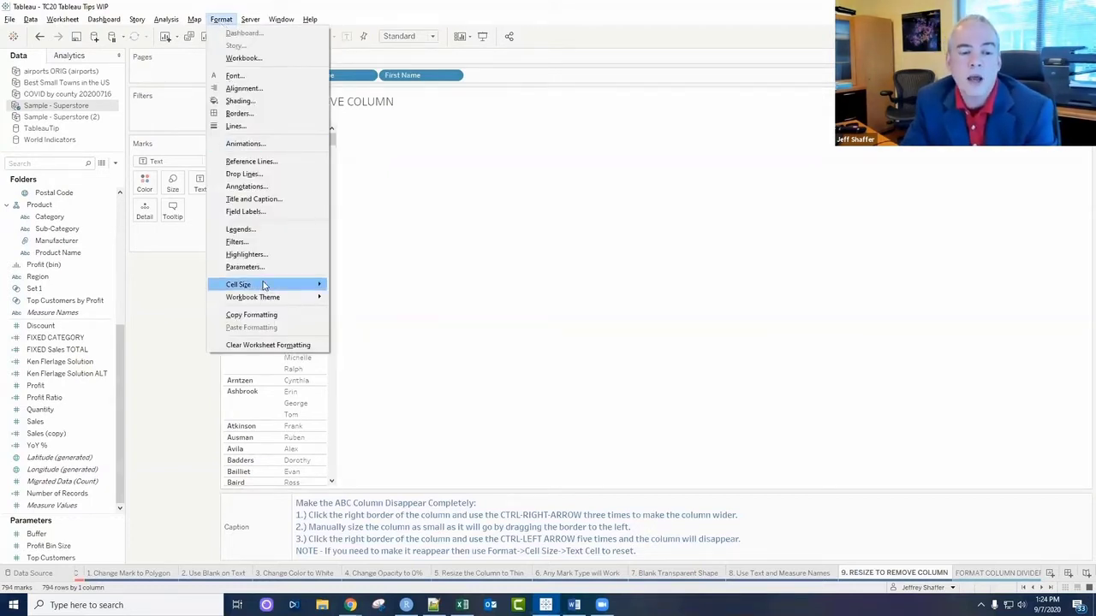
{"action": "mouse_move", "coordinate": [264, 286]}
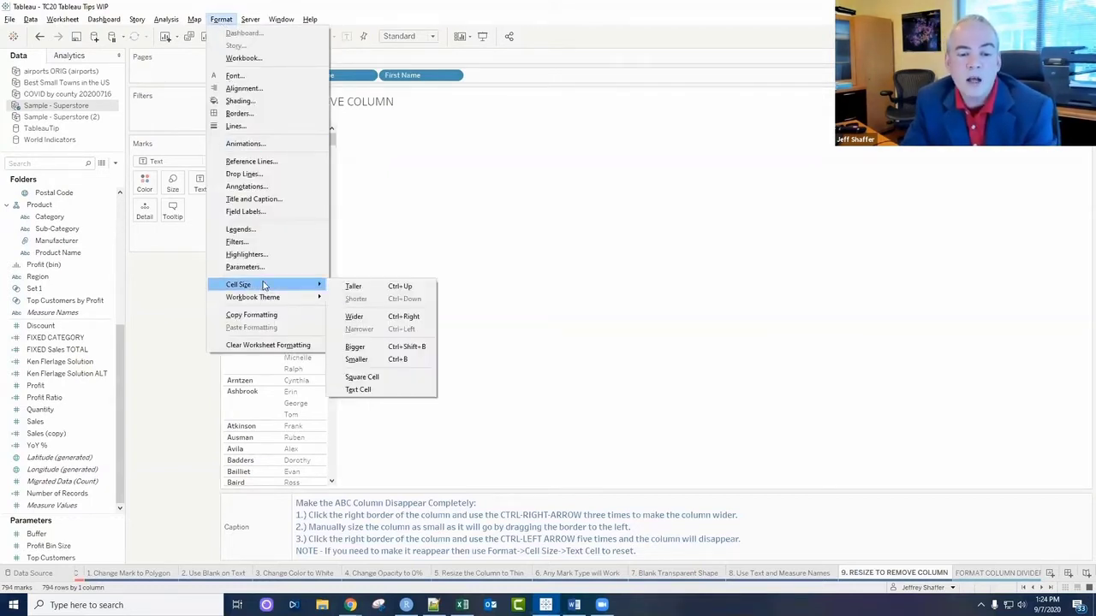
{"action": "left_click", "coordinate": [381, 390]}
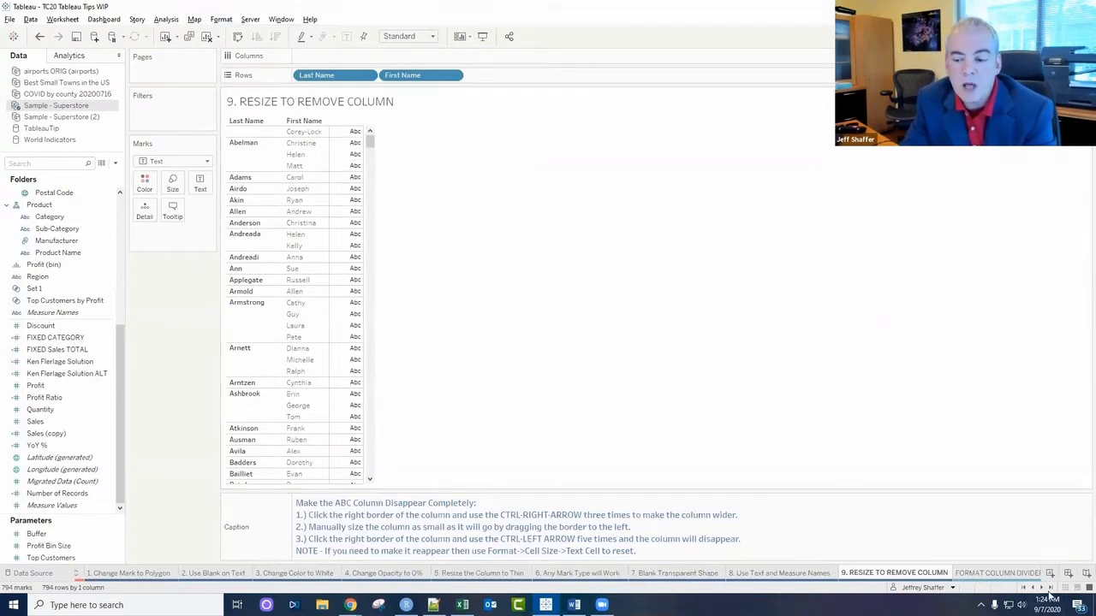
Open the "REMOVING ABC SUMMARY" dashboard.
{"action": "left_click", "coordinate": [1042, 590]}
{"action": "left_click", "coordinate": [1041, 590]}
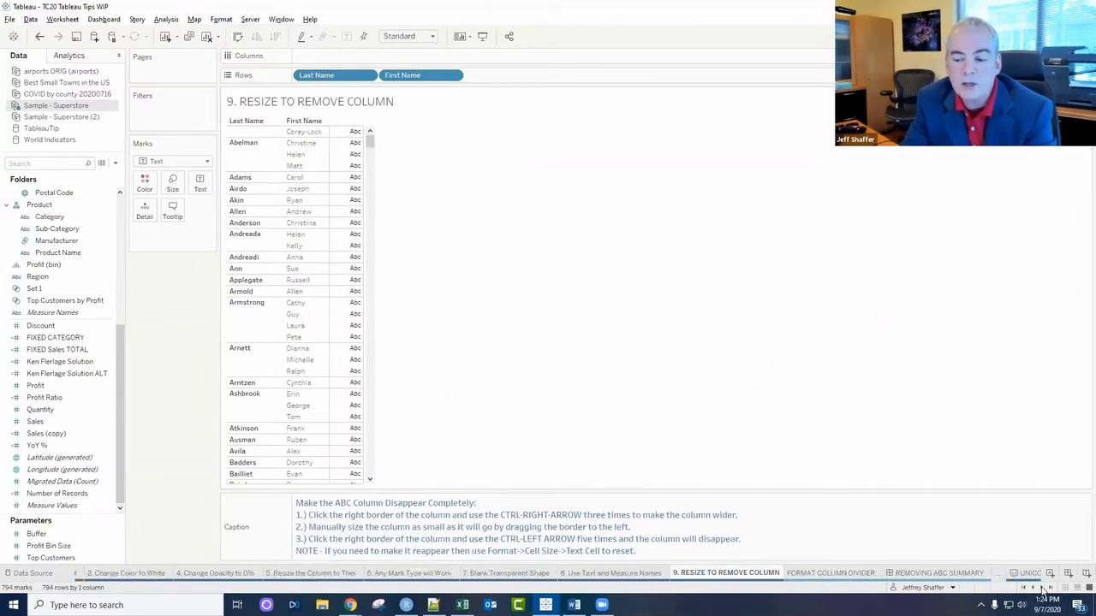
{"action": "left_click", "coordinate": [955, 577]}
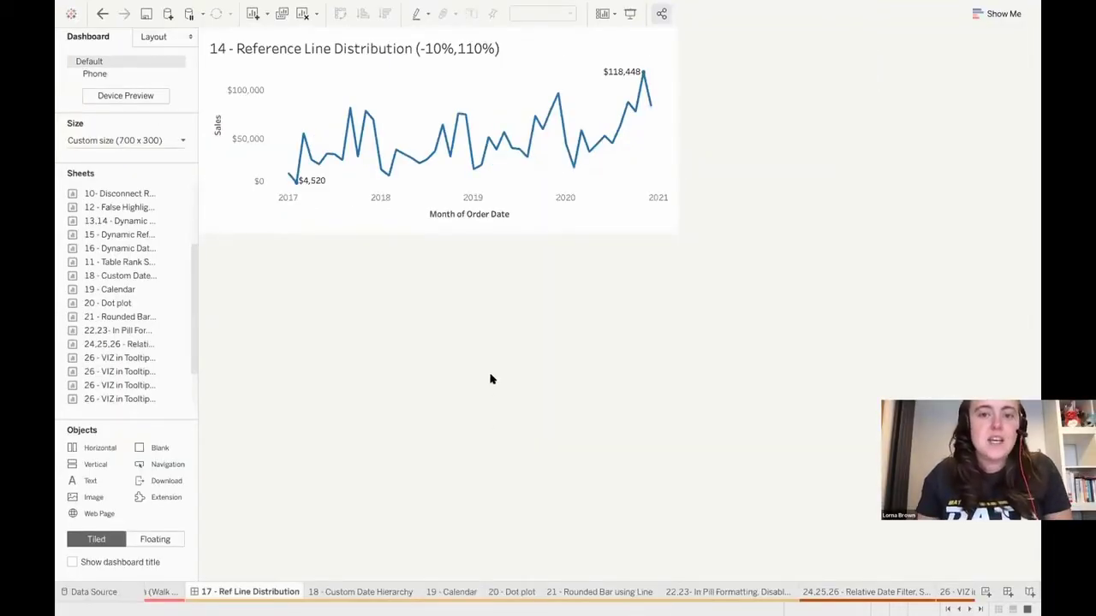
Add a reference line to the Sales axis of the "14 - Reference Line Distribution" chart and make it a Distribution.
{"action": "mouse_move", "coordinate": [648, 109]}
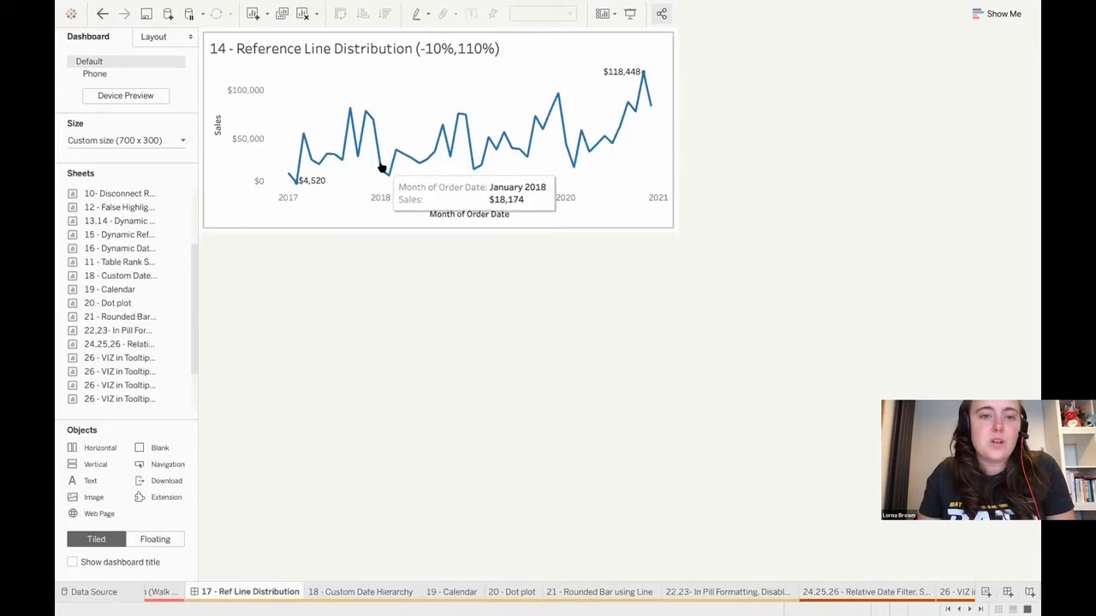
{"action": "mouse_move", "coordinate": [631, 73]}
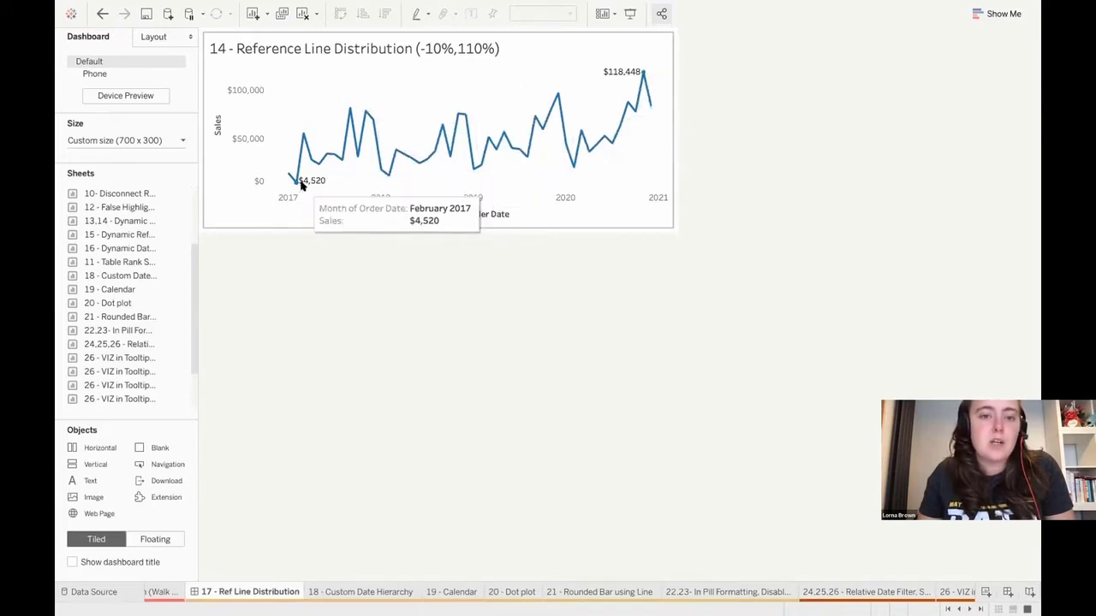
{"action": "right_click", "coordinate": [224, 112]}
{"action": "left_click", "coordinate": [308, 210]}
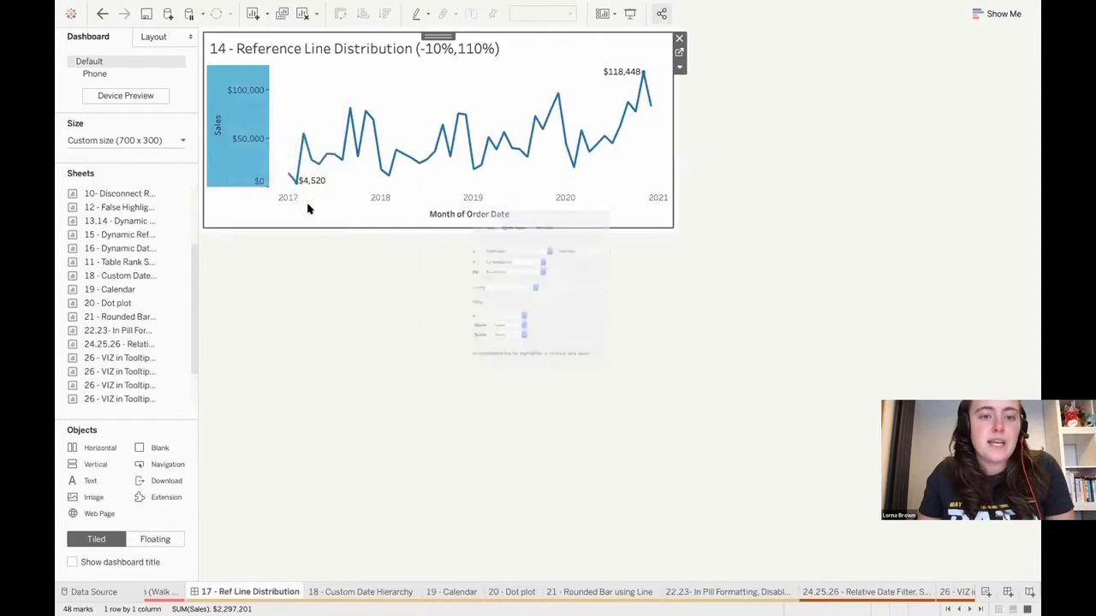
{"action": "left_click", "coordinate": [585, 116]}
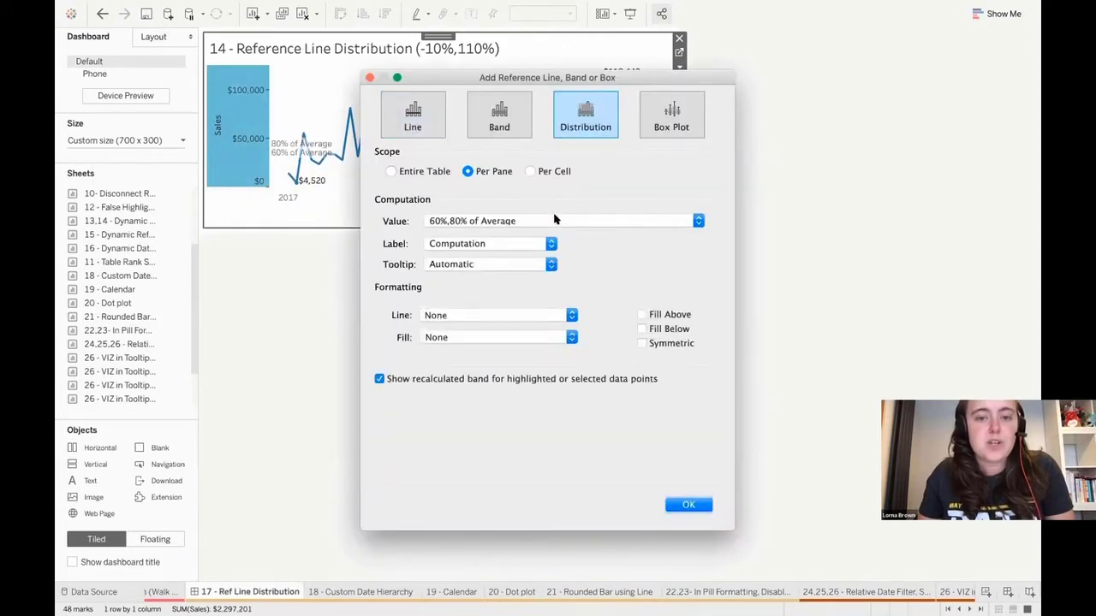
Set the distribution's value to 110 percent of the Maximum of SUM(Sales) and apply it to the chart.
{"action": "left_click", "coordinate": [554, 221]}
{"action": "left_click", "coordinate": [532, 259]}
{"action": "type", "text": "110"}
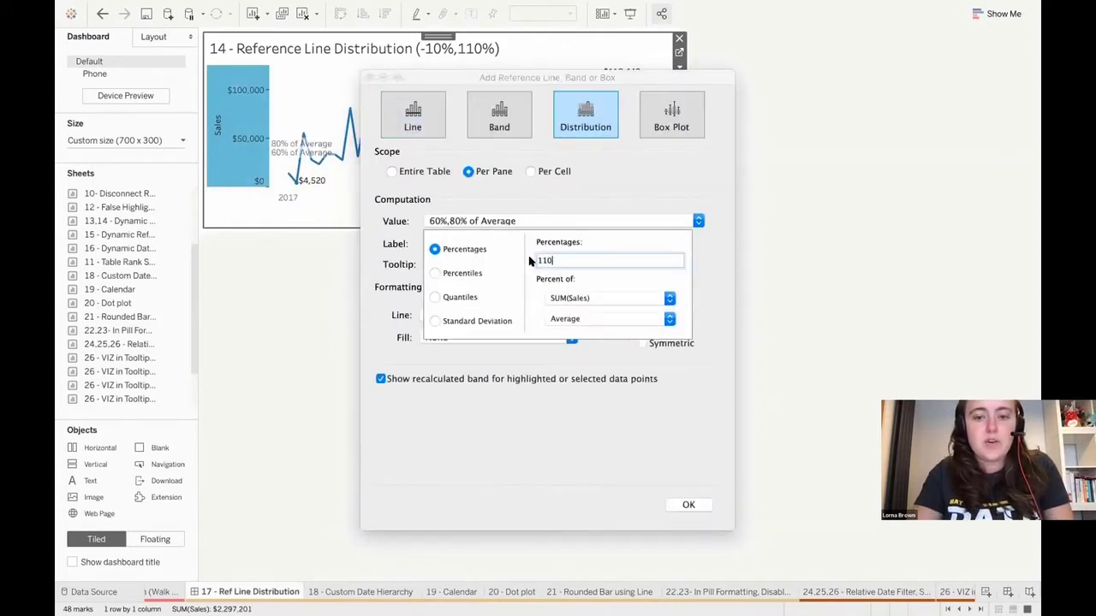
{"action": "left_click", "coordinate": [586, 301]}
{"action": "left_click", "coordinate": [581, 284]}
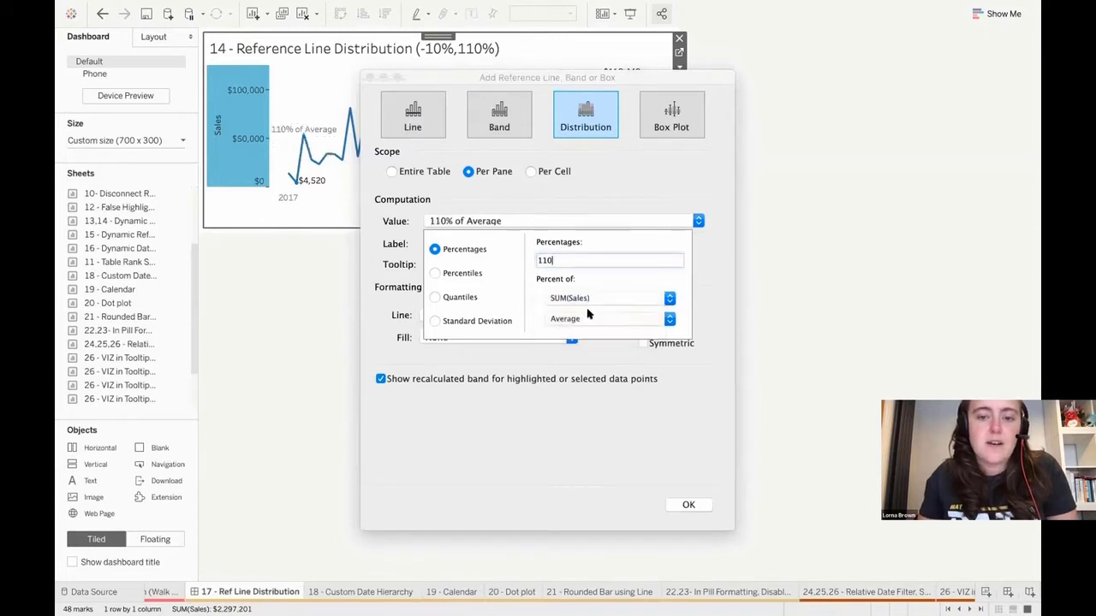
{"action": "left_click", "coordinate": [591, 317]}
{"action": "left_click", "coordinate": [584, 308]}
{"action": "left_click_drag", "start_coordinate": [556, 75], "coordinate": [648, 71]}
{"action": "left_click", "coordinate": [775, 498]}
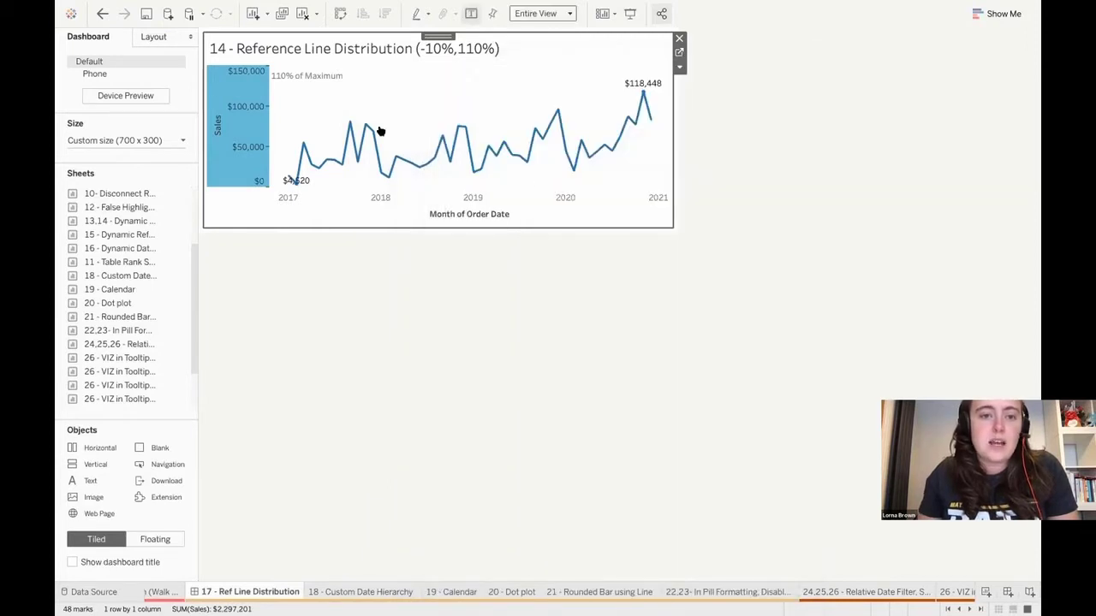
Add a second Distribution to the Sales axis at -10 percent of the Minimum of SUM(Sales), with label and tooltip set to None.
{"action": "right_click", "coordinate": [257, 150]}
{"action": "left_click", "coordinate": [309, 246]}
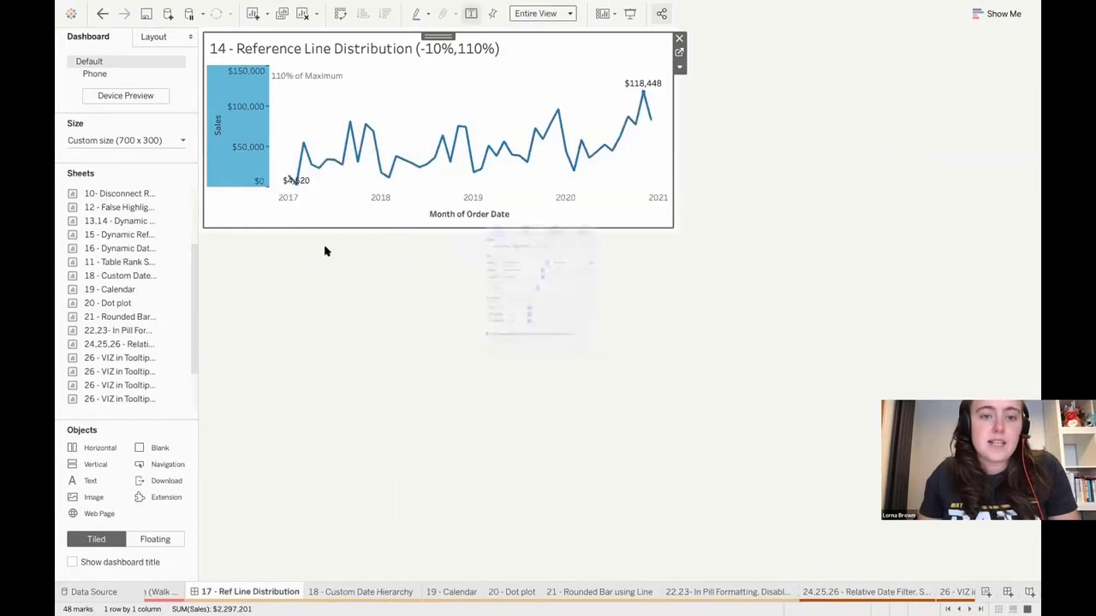
{"action": "left_click", "coordinate": [583, 109]}
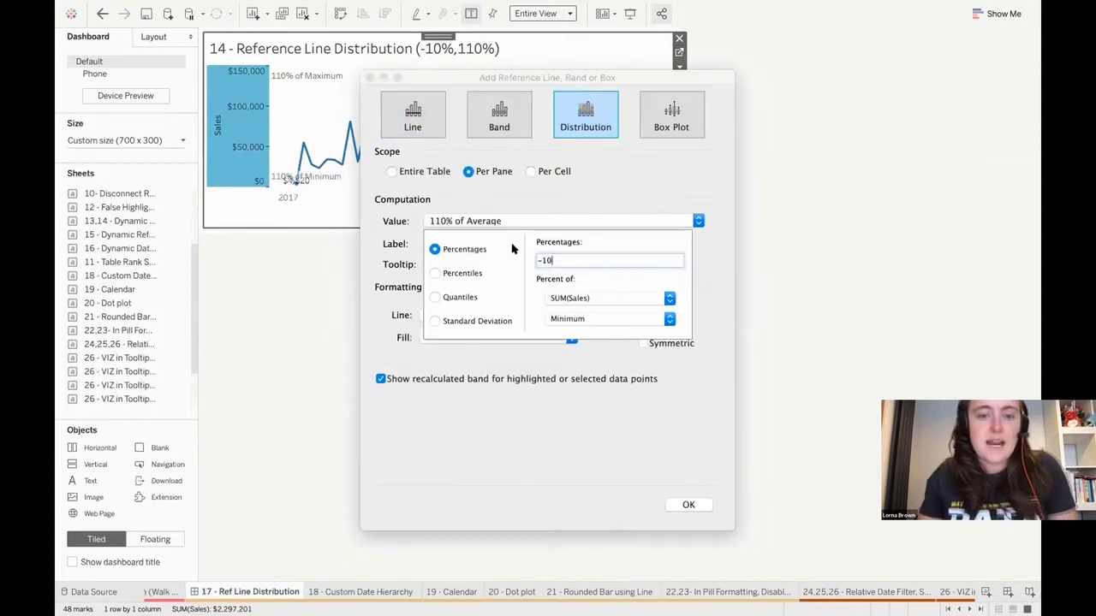
{"action": "left_click", "coordinate": [572, 196]}
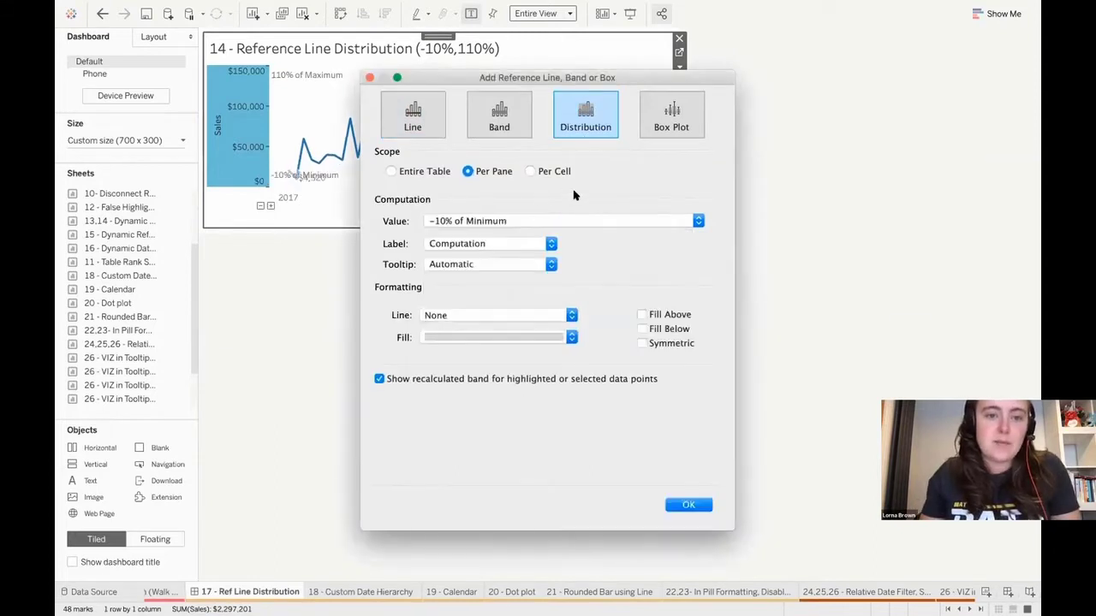
{"action": "left_click", "coordinate": [500, 243]}
{"action": "left_click", "coordinate": [479, 220]}
{"action": "left_click", "coordinate": [497, 264]}
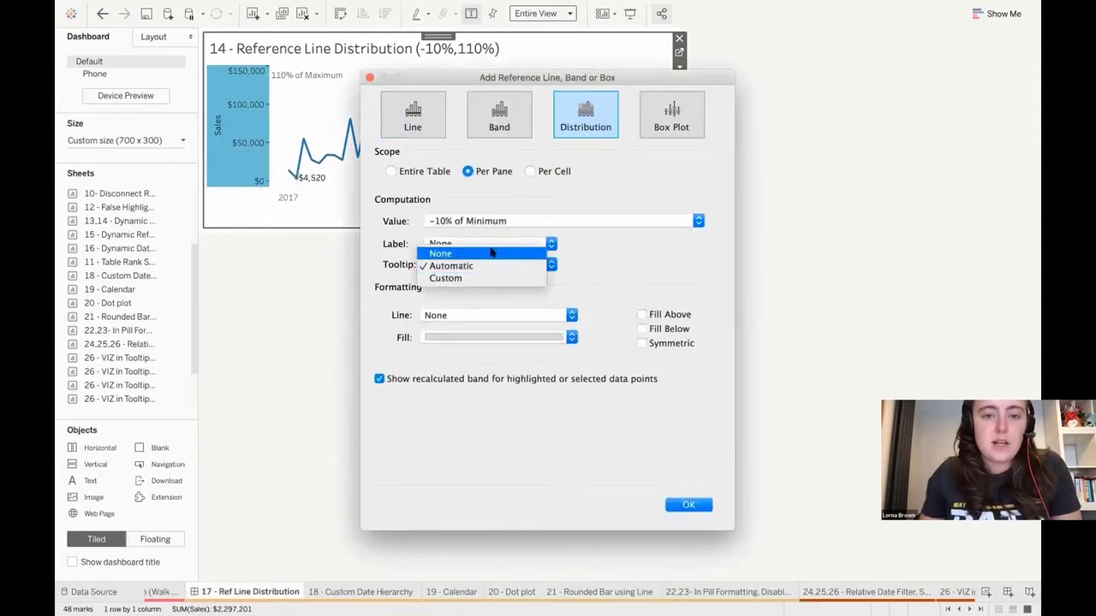
{"action": "left_click", "coordinate": [491, 249]}
{"action": "left_click", "coordinate": [688, 505]}
Edit the 110% of Maximum reference distribution so that its label and tooltip are both None.
{"action": "right_click", "coordinate": [332, 81]}
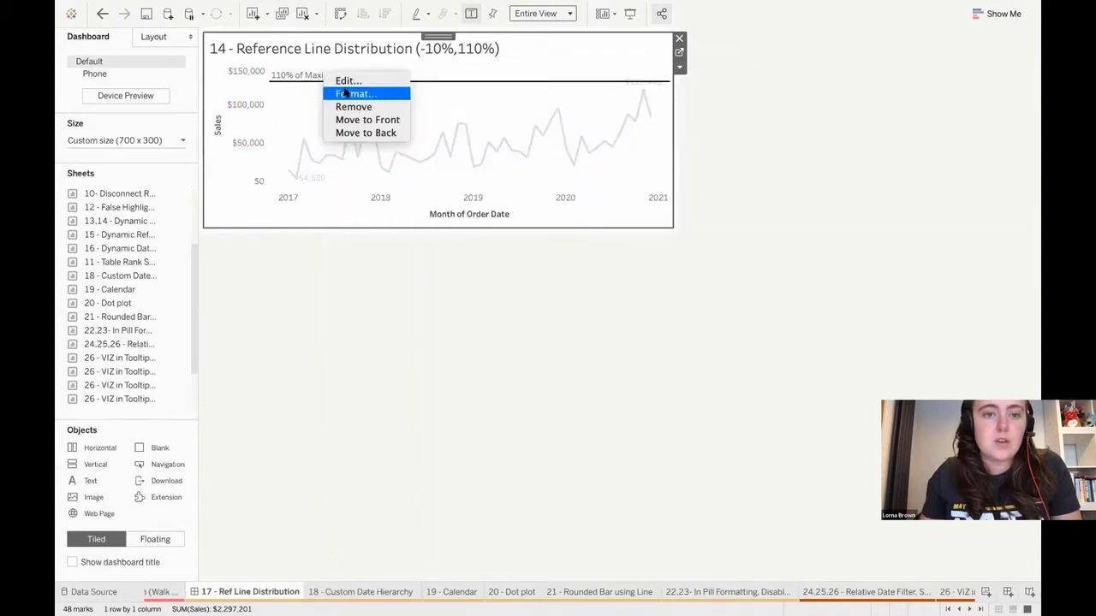
{"action": "left_click", "coordinate": [342, 82]}
{"action": "left_click", "coordinate": [494, 244]}
{"action": "left_click", "coordinate": [484, 232]}
{"action": "left_click", "coordinate": [494, 263]}
{"action": "left_click", "coordinate": [490, 249]}
{"action": "left_click", "coordinate": [488, 245]}
{"action": "left_click", "coordinate": [485, 231]}
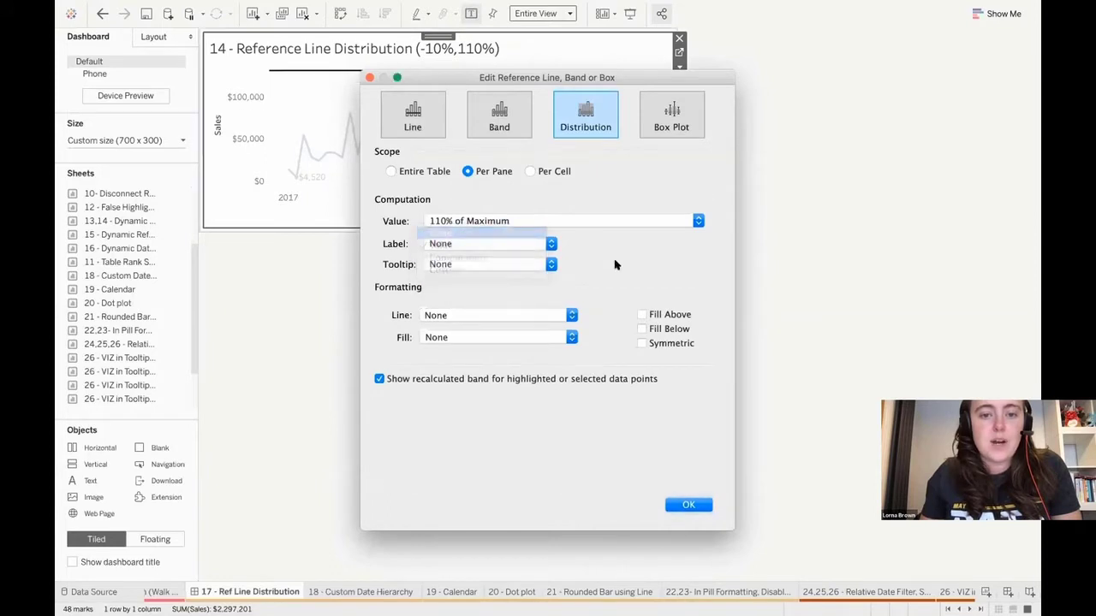
{"action": "left_click", "coordinate": [687, 504]}
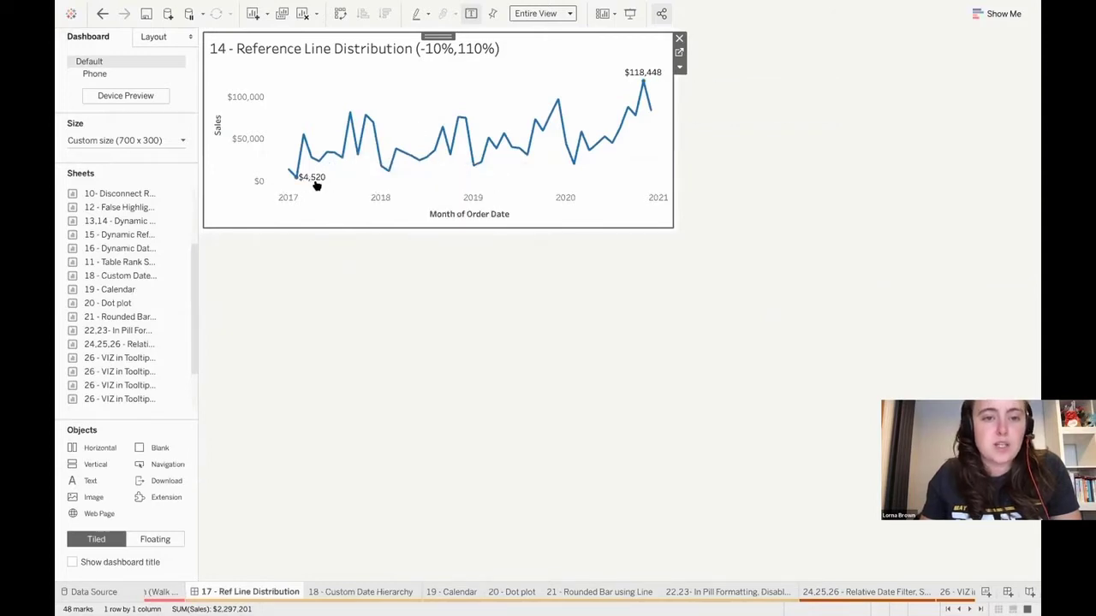
Open the "18 - Custom Date Hierarchy" sheet and drill the Order Date down from years to quarters and months.
{"action": "left_click", "coordinate": [383, 592]}
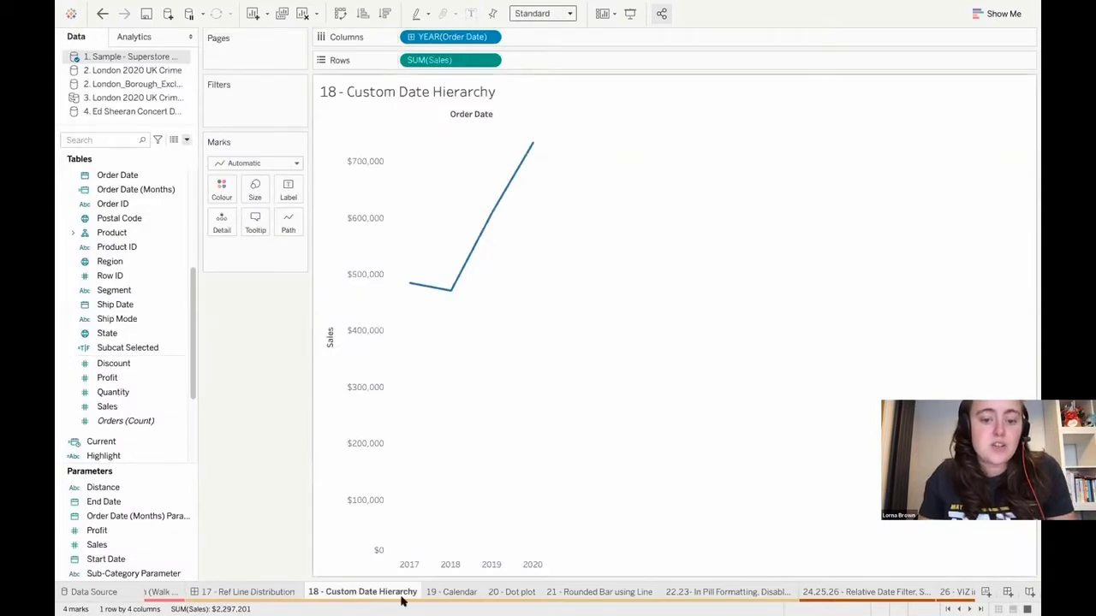
{"action": "left_click", "coordinate": [388, 564]}
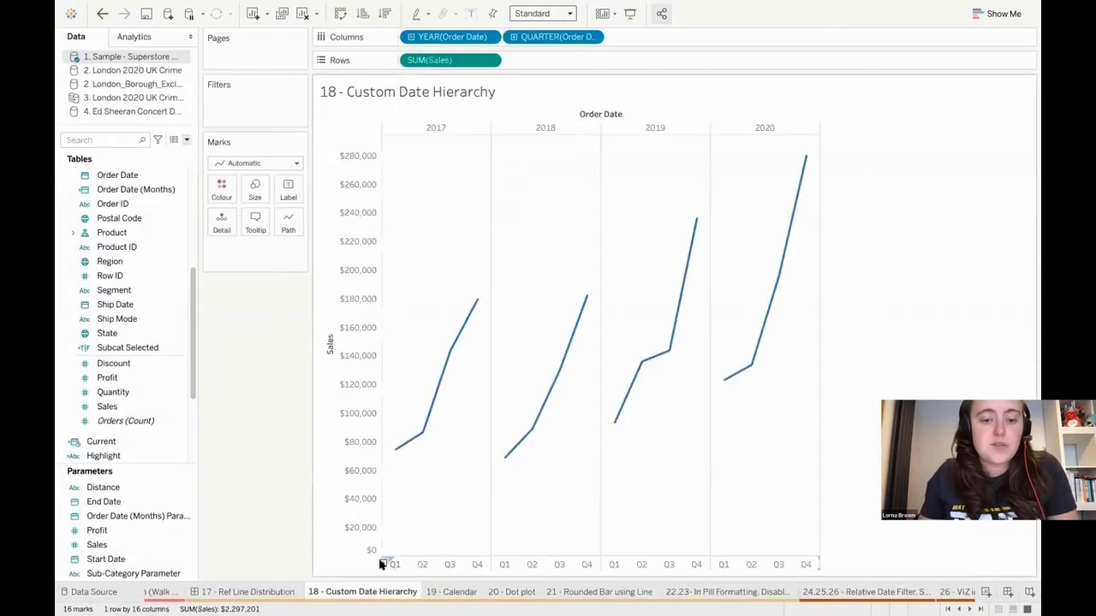
{"action": "left_click", "coordinate": [382, 564]}
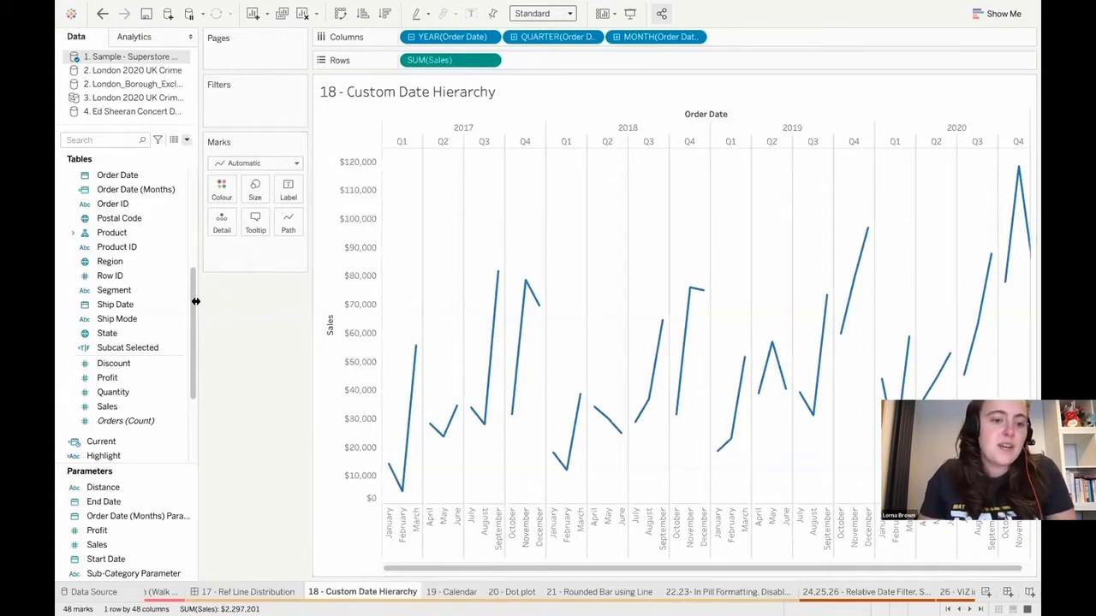
Create a custom date from Order Date with Years as the detail, as a Date Value.
{"action": "scroll", "coordinate": [192, 272], "scroll_direction": "up", "scroll_amount": 3}
{"action": "scroll", "coordinate": [192, 271], "scroll_direction": "up", "scroll_amount": 1}
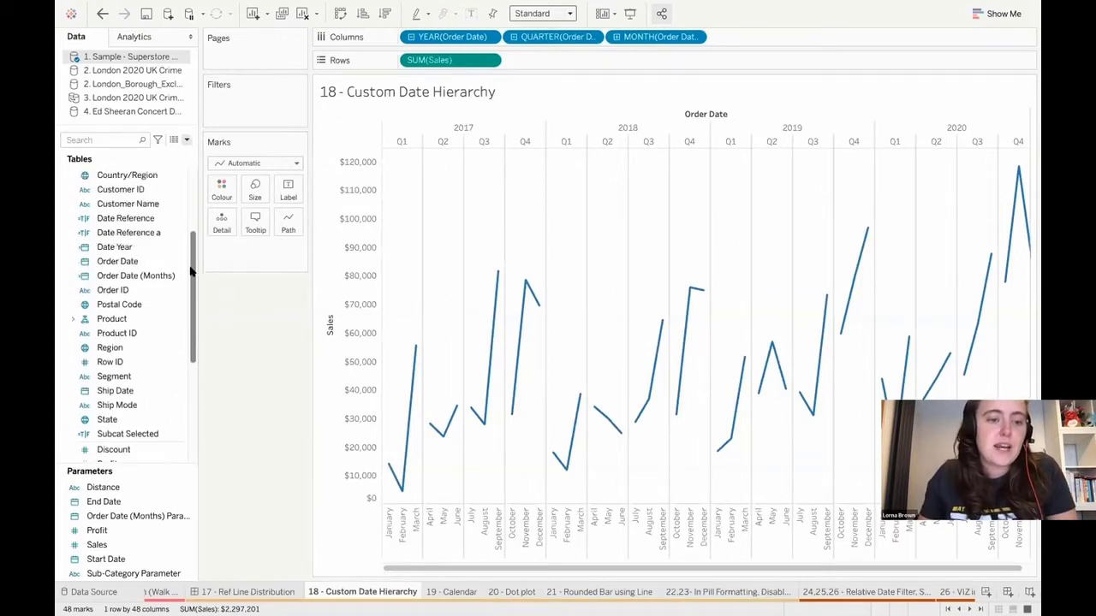
{"action": "scroll", "coordinate": [190, 264], "scroll_direction": "up", "scroll_amount": 2}
{"action": "left_click", "coordinate": [145, 304]}
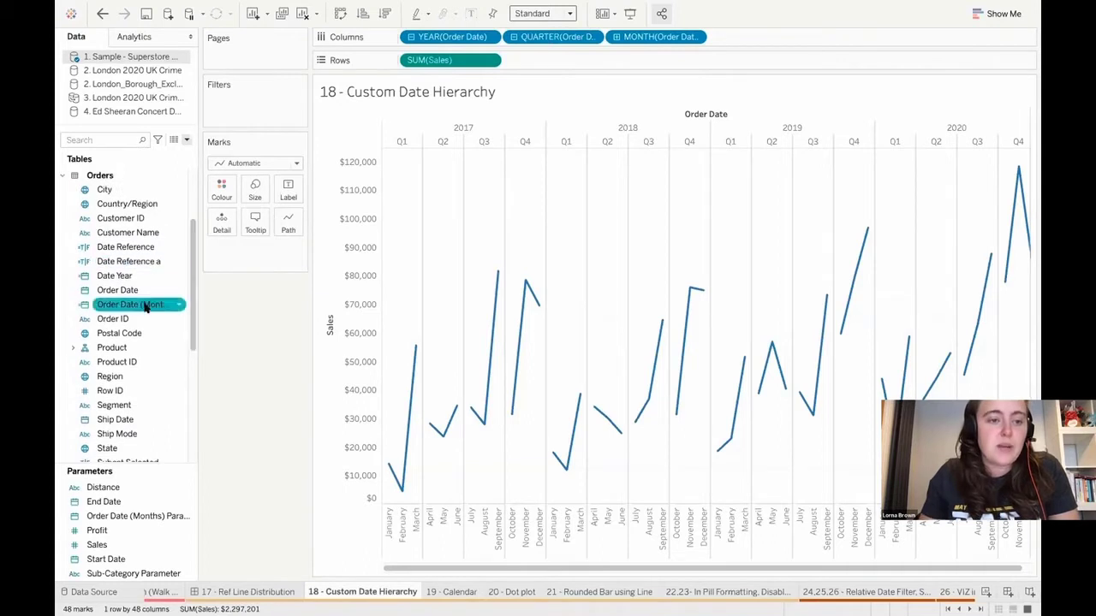
{"action": "left_click", "coordinate": [124, 291]}
{"action": "right_click", "coordinate": [125, 292]}
{"action": "mouse_move", "coordinate": [189, 380]}
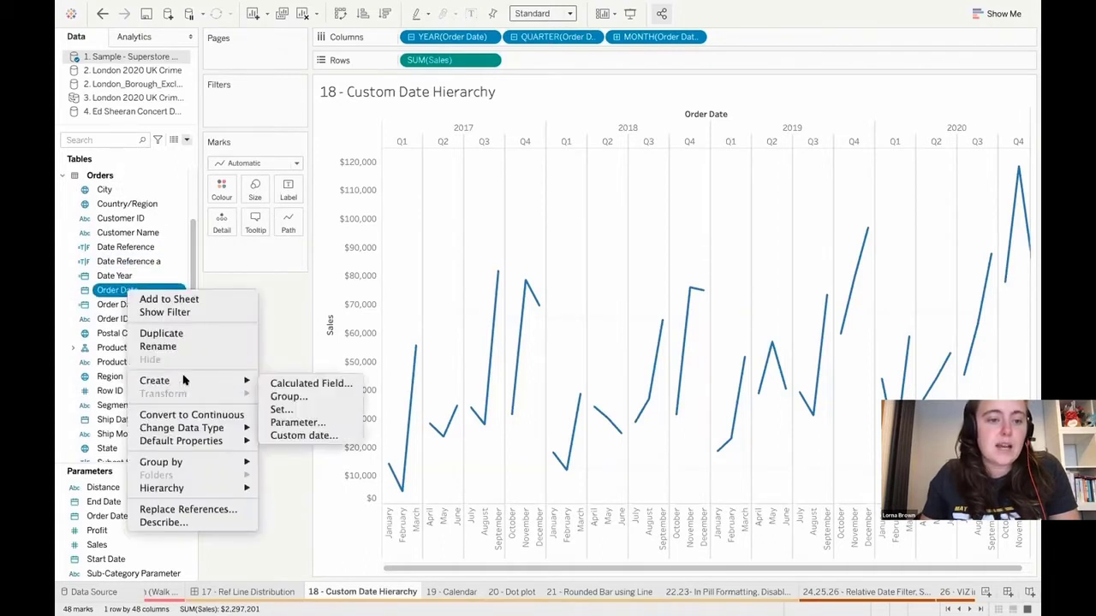
{"action": "left_click", "coordinate": [314, 436]}
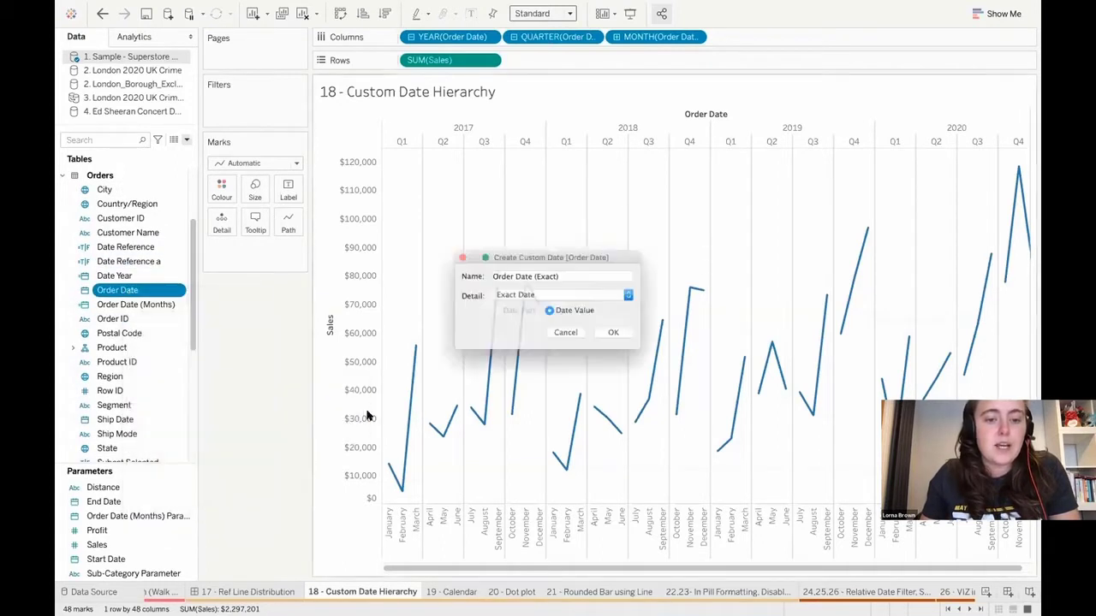
{"action": "left_click", "coordinate": [537, 296]}
{"action": "left_click", "coordinate": [531, 308]}
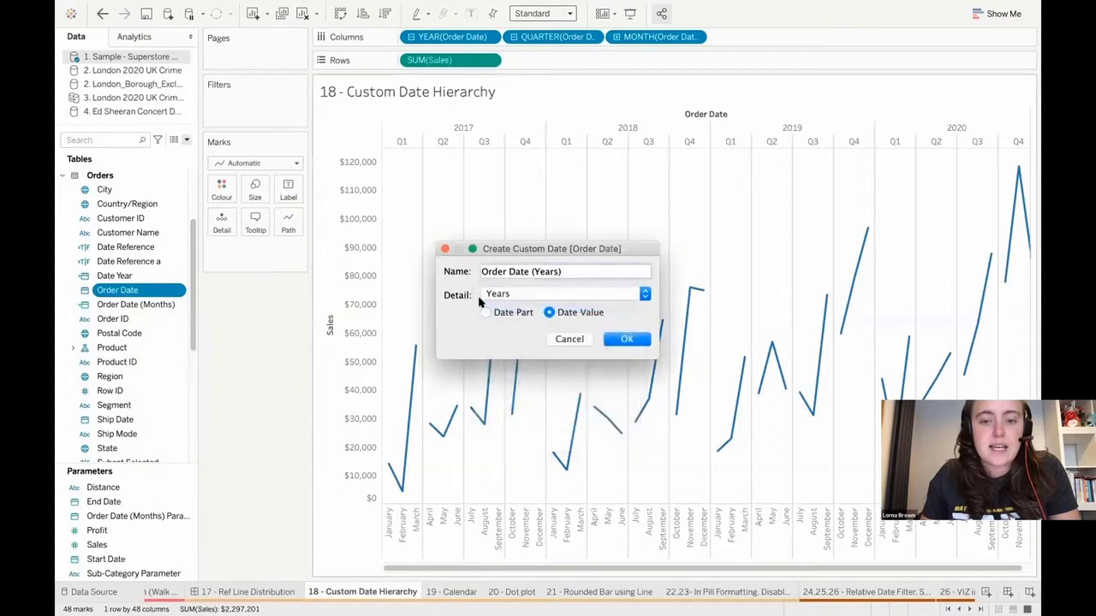
{"action": "left_click", "coordinate": [627, 338]}
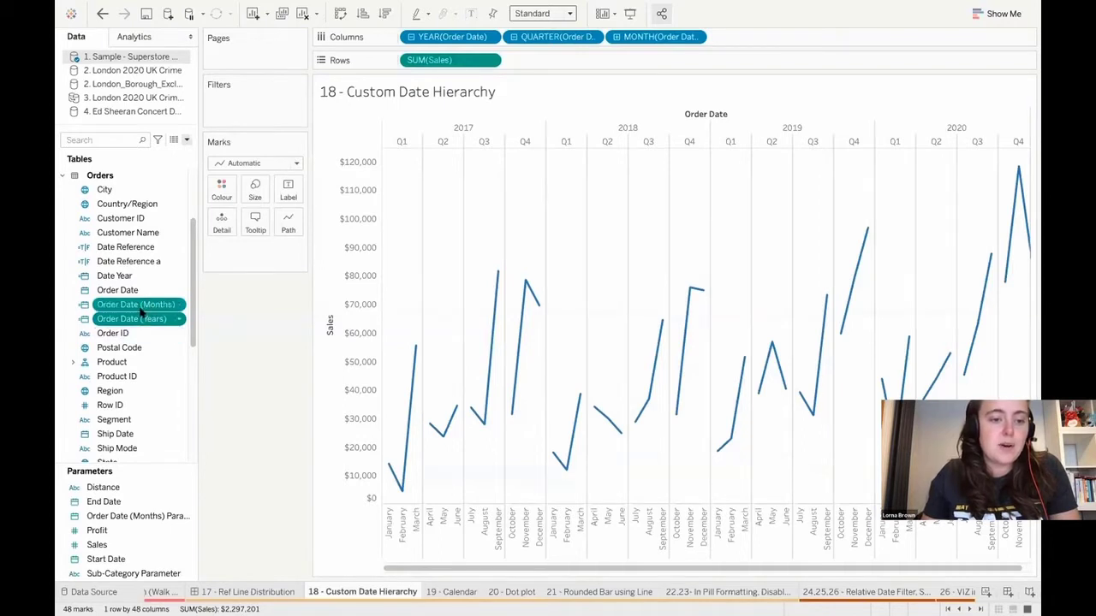
Create a hierarchy named "Custom Date" from the Order Date (Months) and Order Date (Years) fields.
{"action": "right_click", "coordinate": [142, 311]}
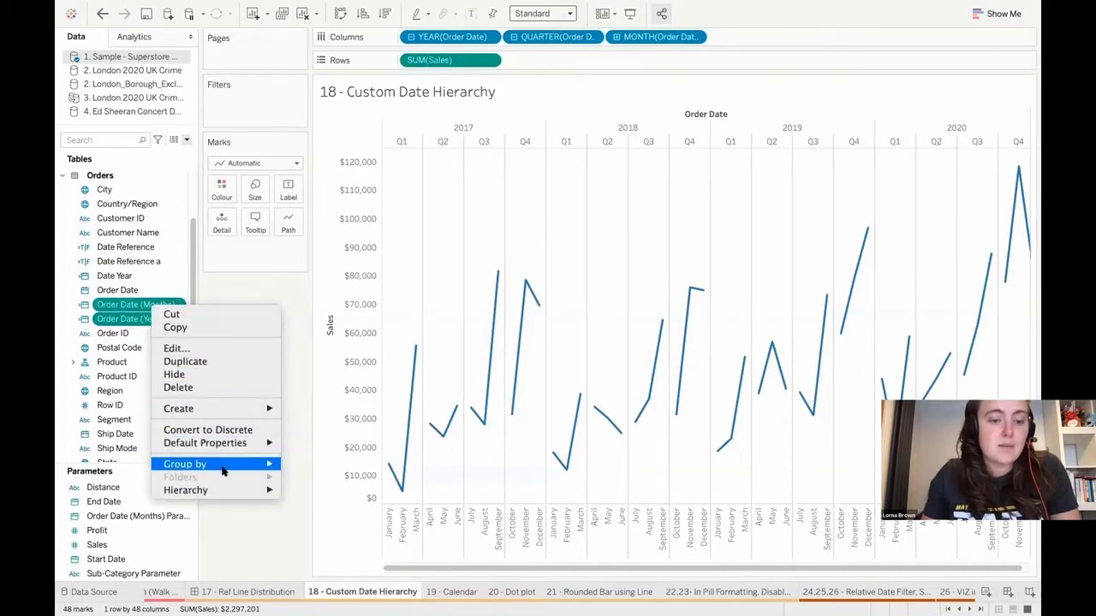
{"action": "mouse_move", "coordinate": [225, 489]}
{"action": "mouse_move", "coordinate": [316, 496]}
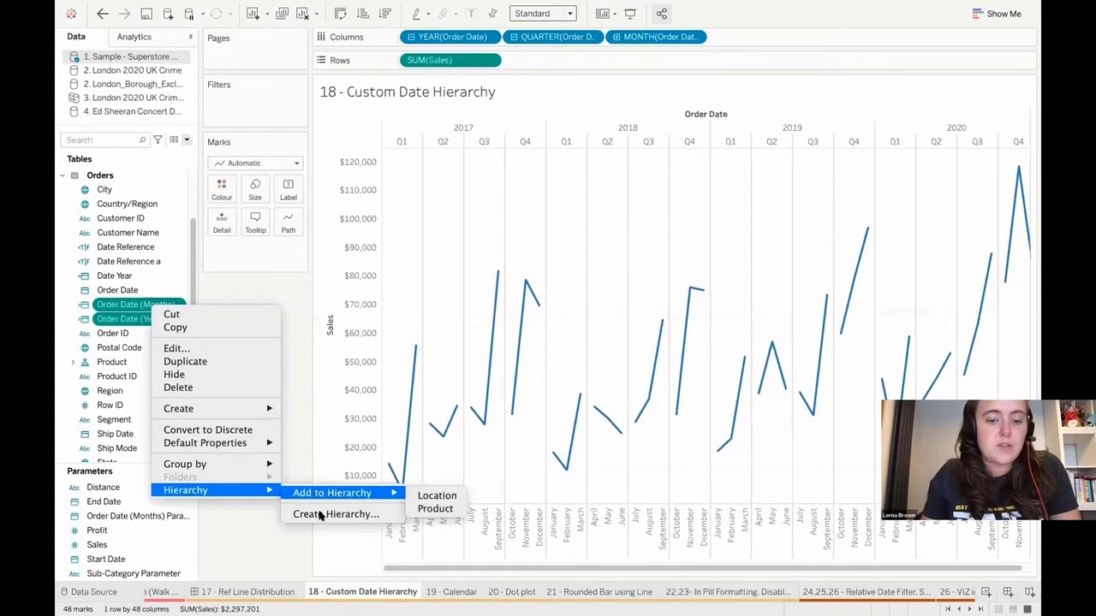
{"action": "left_click", "coordinate": [320, 514]}
{"action": "type", "text": "Custom Date"}
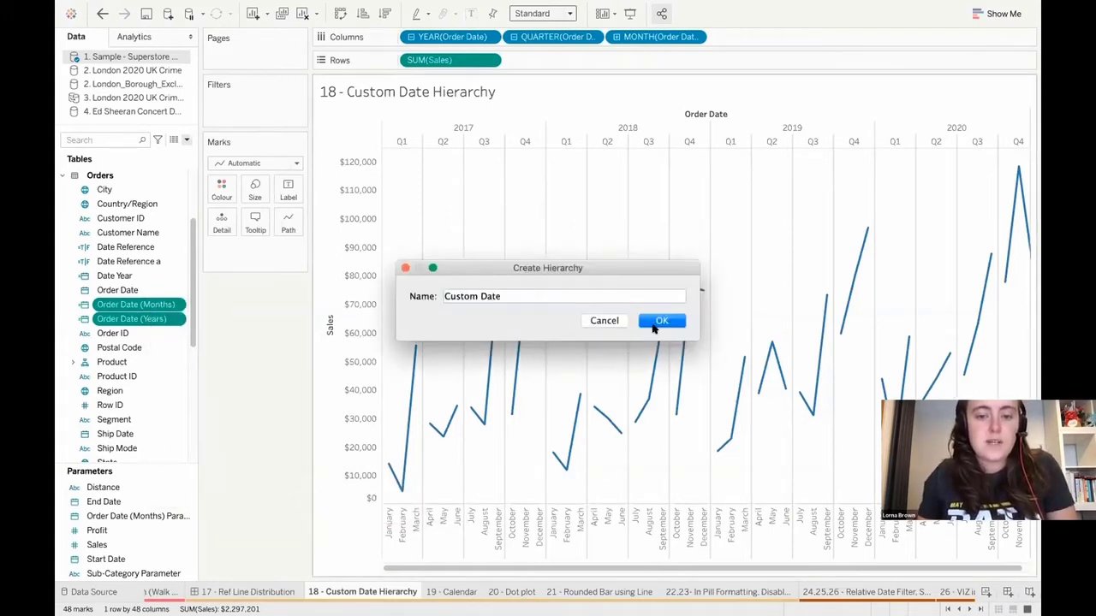
{"action": "left_click", "coordinate": [654, 327]}
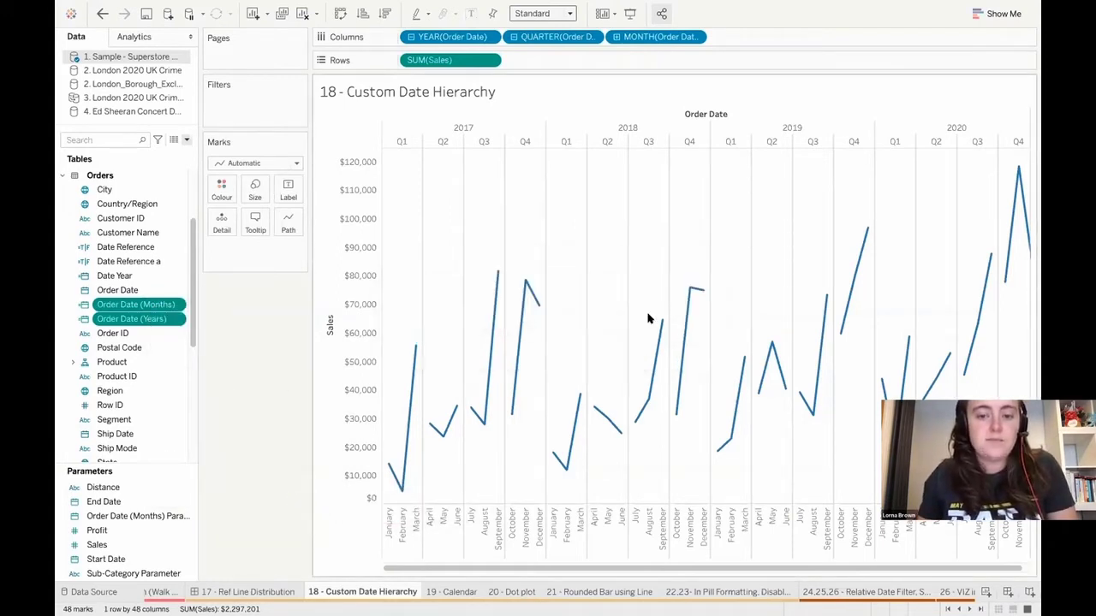
Place Order Date (Years) above Order Date (Months) in the Custom Date hierarchy and convert both fields to discrete.
{"action": "left_click_drag", "start_coordinate": [151, 247], "coordinate": [131, 233]}
{"action": "right_click", "coordinate": [145, 233]}
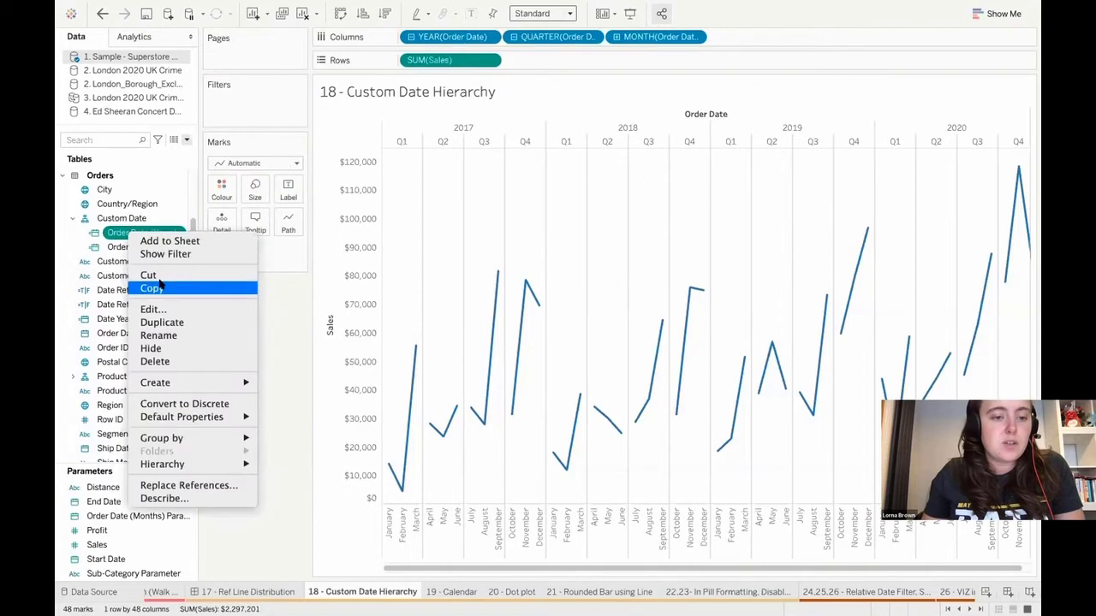
{"action": "left_click", "coordinate": [118, 247], "text": "shift"}
{"action": "right_click", "coordinate": [119, 248]}
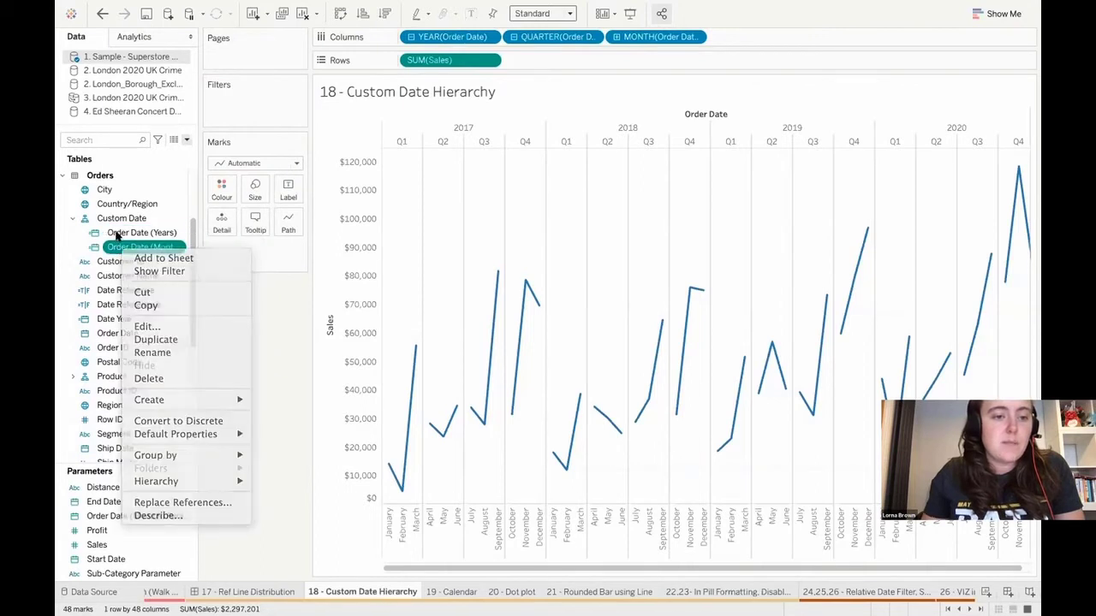
{"action": "key", "text": "Escape"}
{"action": "right_click", "coordinate": [122, 242]}
{"action": "left_click", "coordinate": [305, 296]}
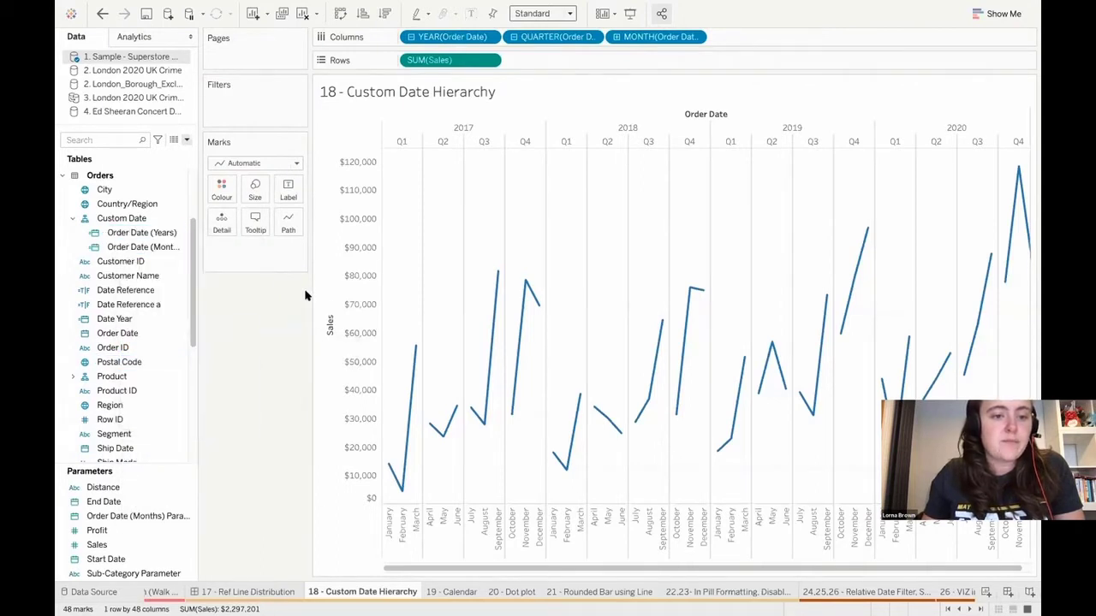
Replace the Order Date fields on Columns with Order Date (Years), then drill down to months and collapse back to years.
{"action": "left_click", "coordinate": [413, 37]}
{"action": "left_click_drag", "start_coordinate": [424, 36], "coordinate": [248, 274]}
{"action": "left_click", "coordinate": [151, 231]}
{"action": "left_click_drag", "start_coordinate": [151, 231], "coordinate": [451, 38]}
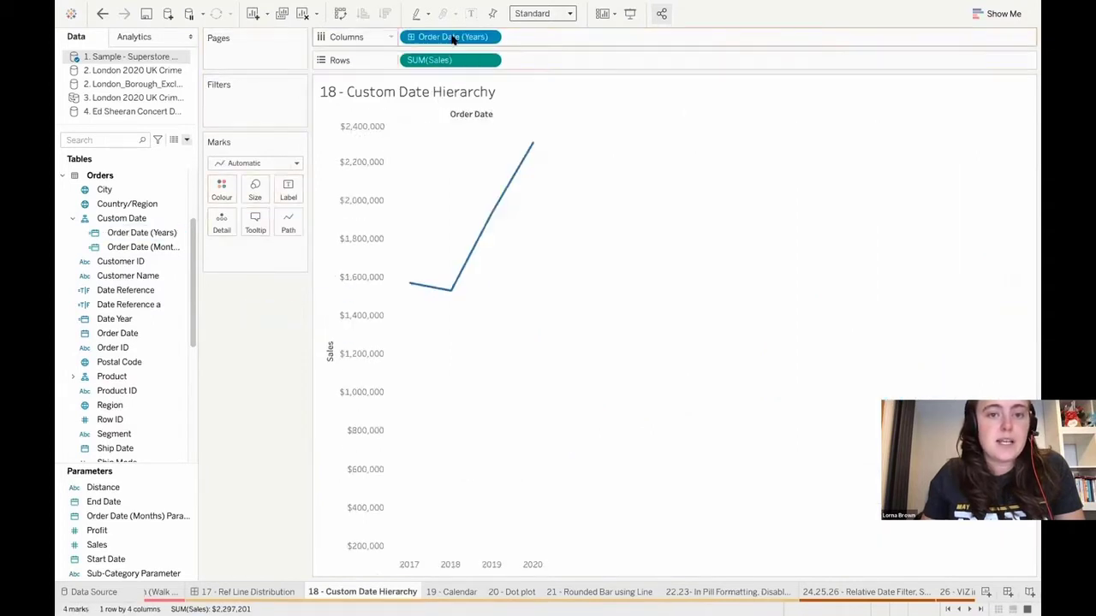
{"action": "left_click", "coordinate": [389, 564]}
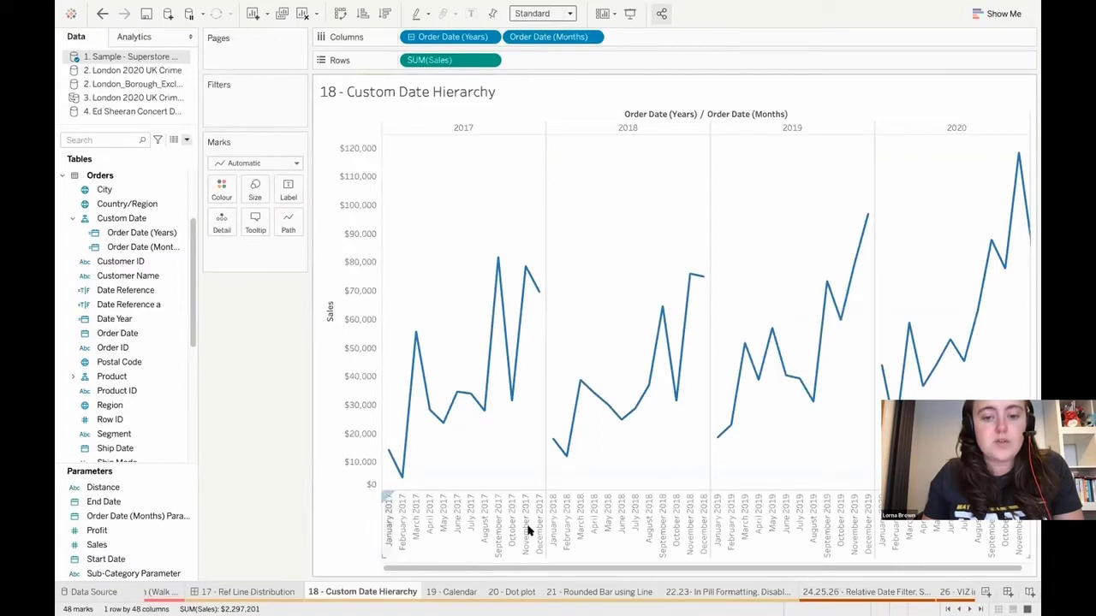
{"action": "left_click", "coordinate": [385, 127]}
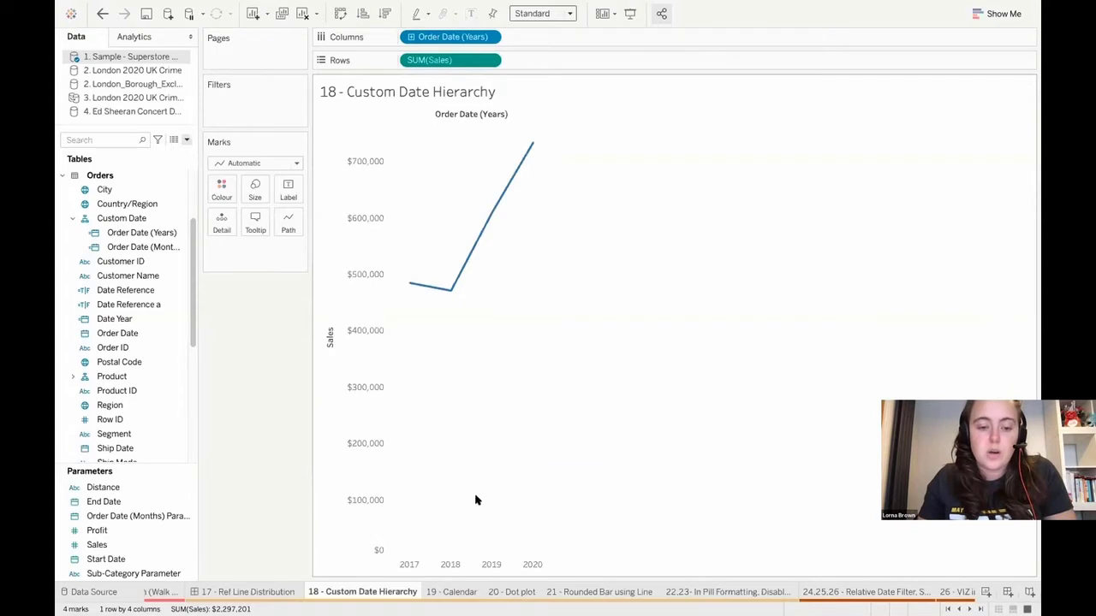
Open the "19 - Calendar" sheet and add a new worksheet after it.
{"action": "left_click", "coordinate": [446, 591]}
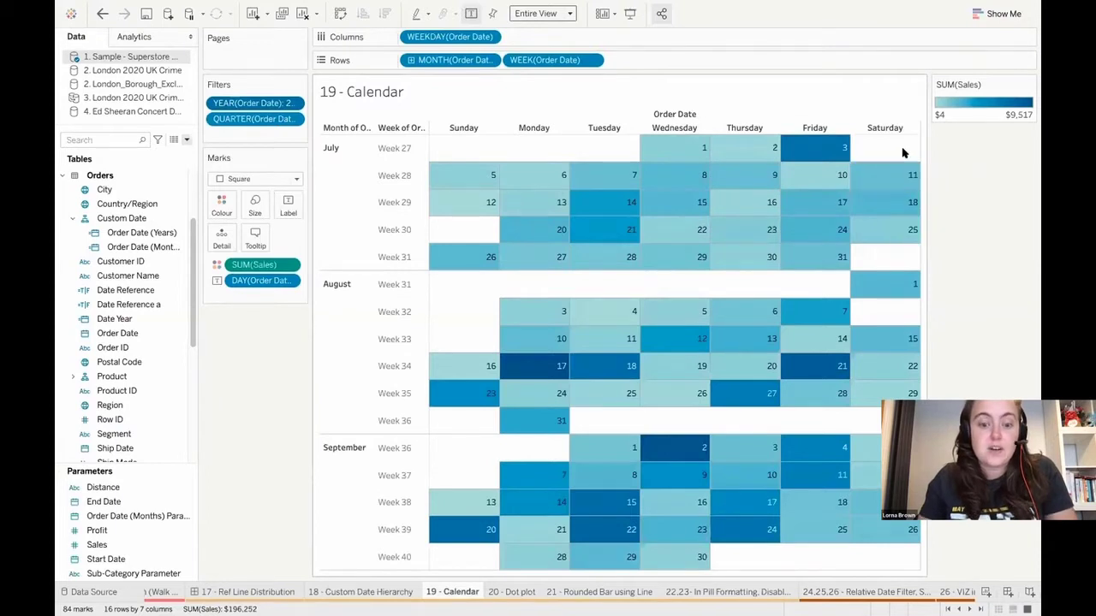
{"action": "right_click", "coordinate": [455, 591]}
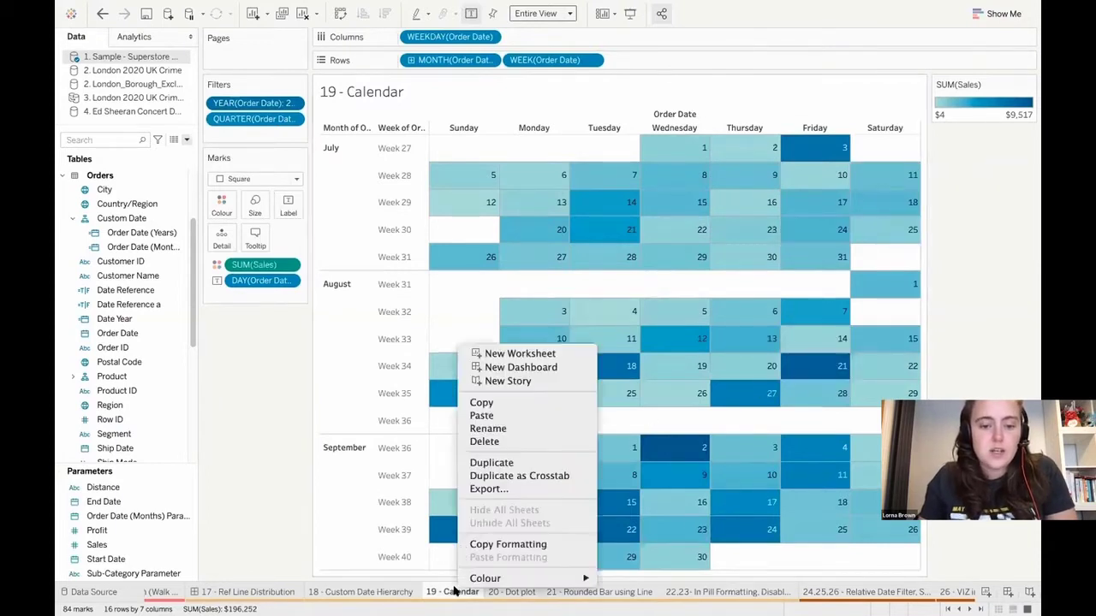
{"action": "left_click", "coordinate": [512, 353]}
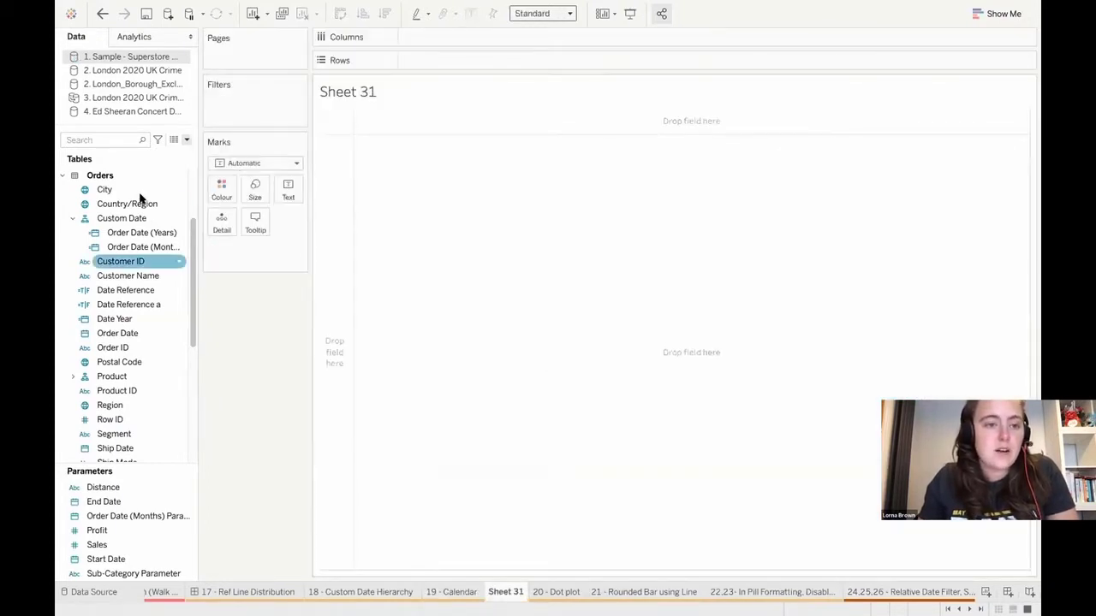
Filter the new sheet on Order Date by Month / Year, using the latest date value when the workbook is opened.
{"action": "left_click_drag", "start_coordinate": [120, 333], "coordinate": [246, 108]}
{"action": "left_click", "coordinate": [501, 303]}
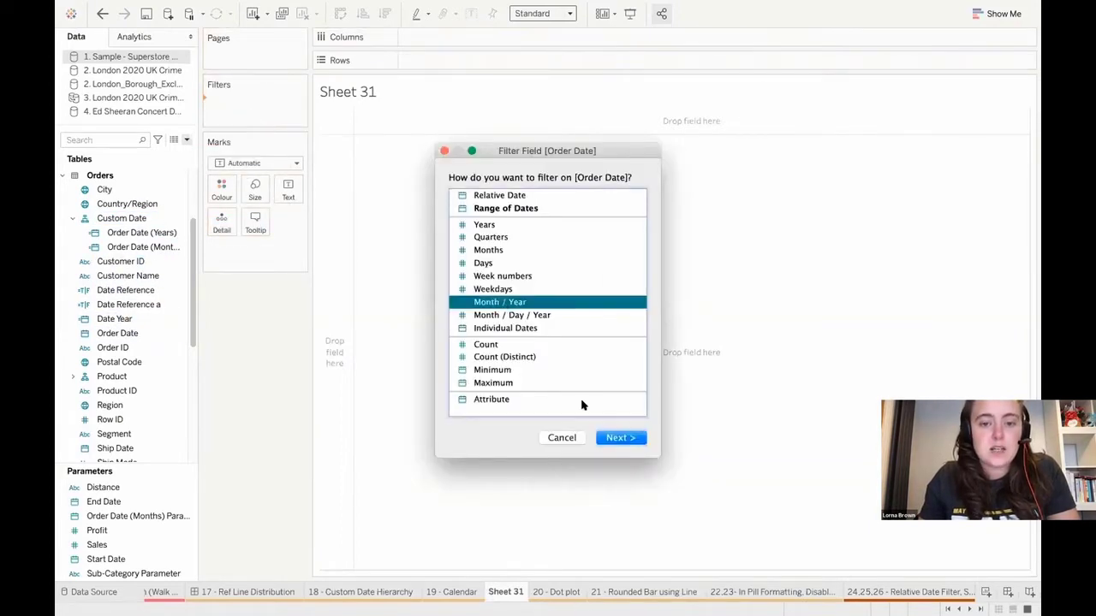
{"action": "left_click", "coordinate": [608, 437]}
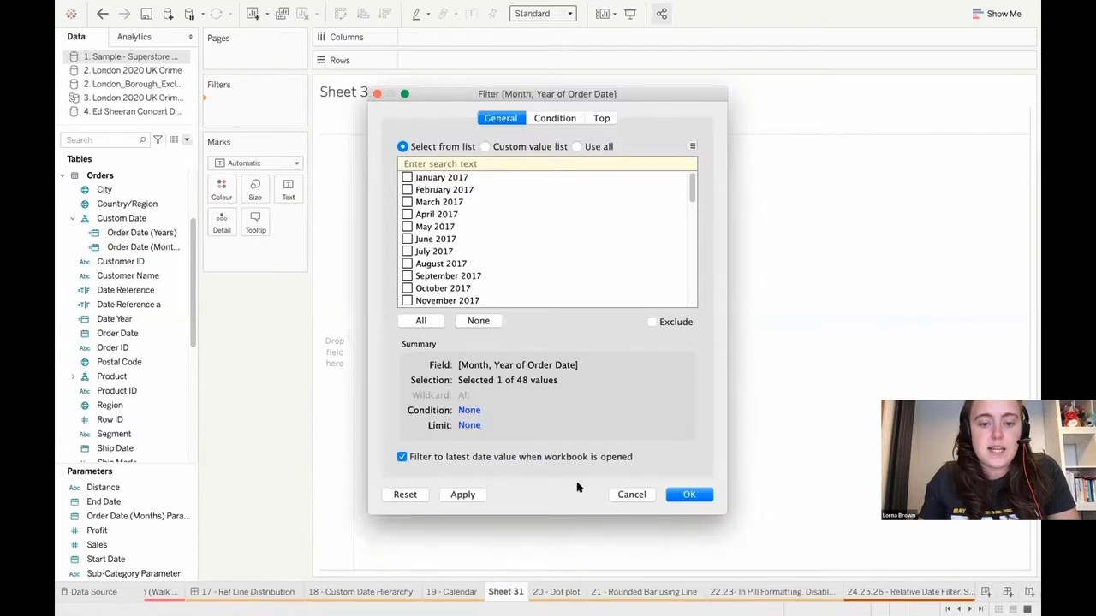
{"action": "left_click", "coordinate": [690, 495]}
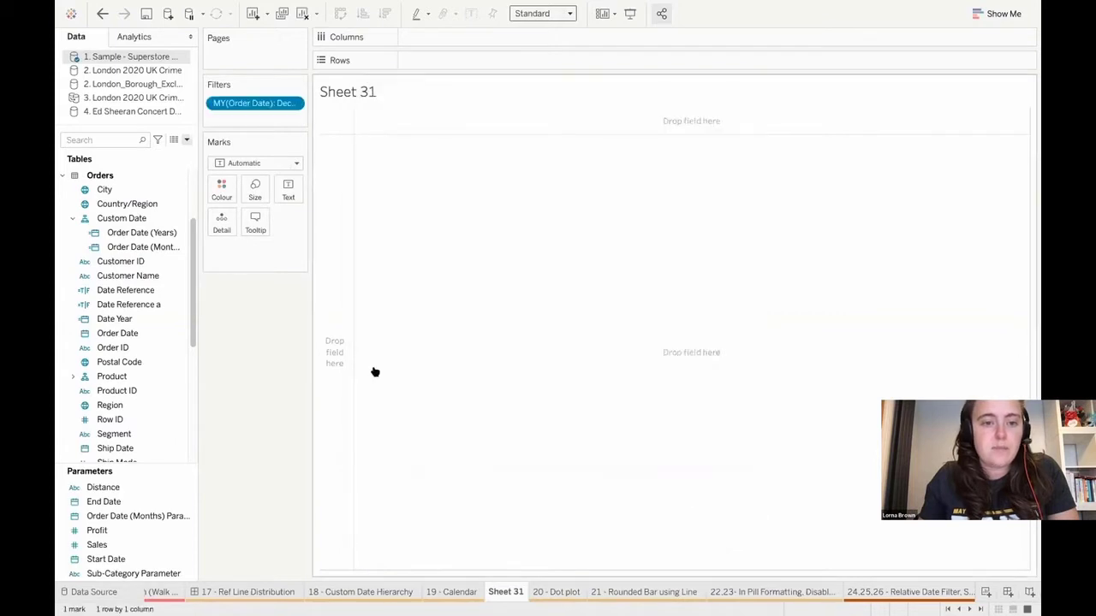
Find the Order Date field and place it on Rows as discrete WEEK(Order Date).
{"action": "left_click", "coordinate": [118, 139]}
{"action": "type", "text": "ord"}
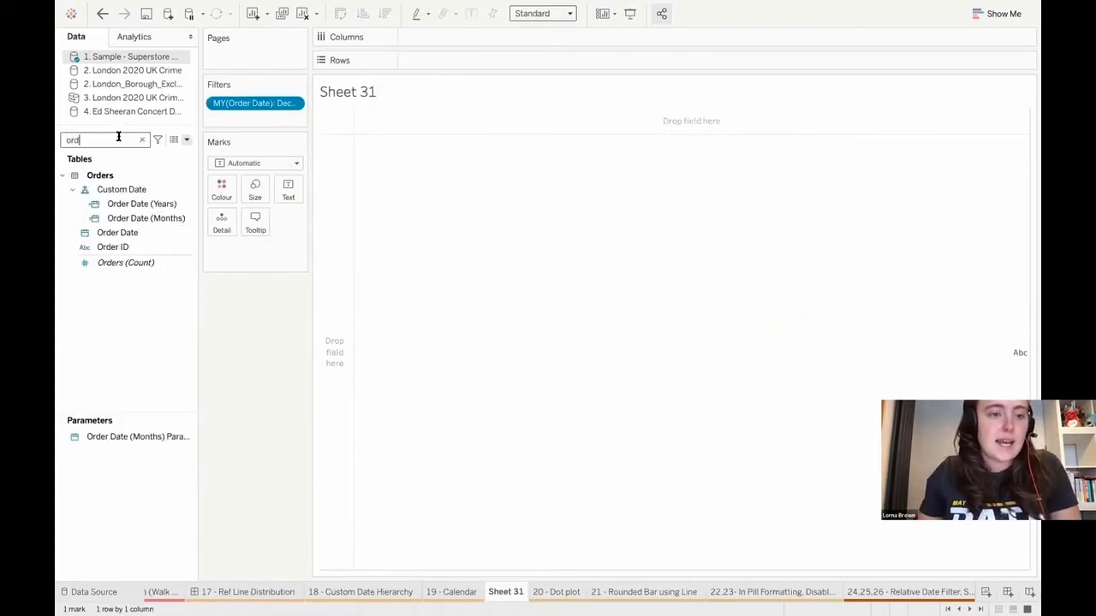
{"action": "left_click", "coordinate": [131, 233]}
{"action": "left_click_drag", "start_coordinate": [131, 234], "coordinate": [322, 194]}
{"action": "left_click", "coordinate": [529, 247]}
{"action": "left_click", "coordinate": [622, 518]}
Place Order Date on Columns as discrete WEEKDAY(Order Date) and fit the sheet to Entire View.
{"action": "left_click", "coordinate": [112, 247]}
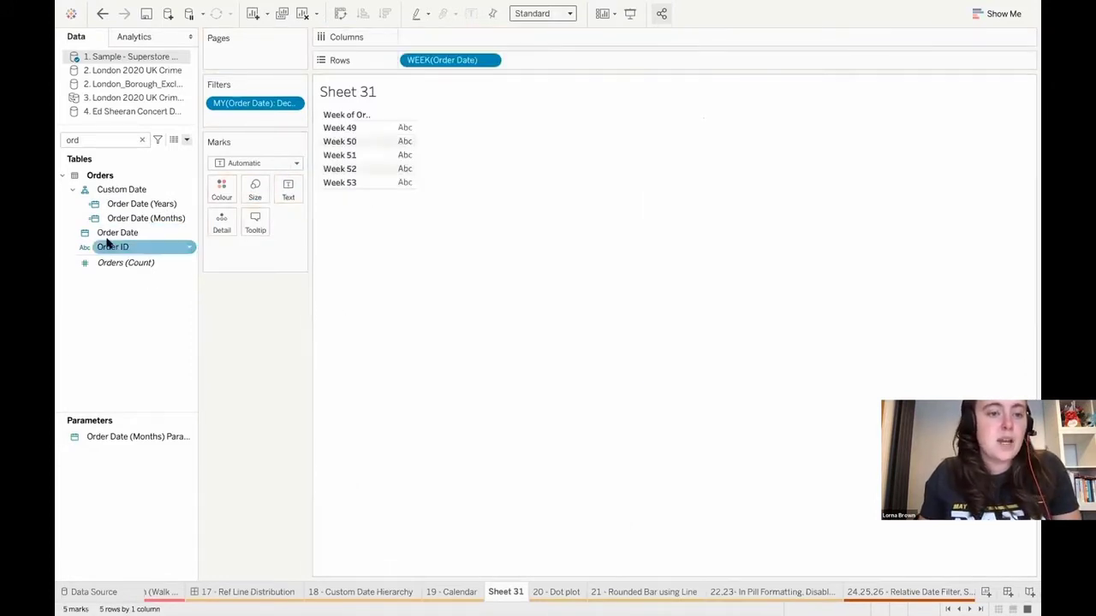
{"action": "left_click_drag", "start_coordinate": [128, 232], "coordinate": [454, 38]}
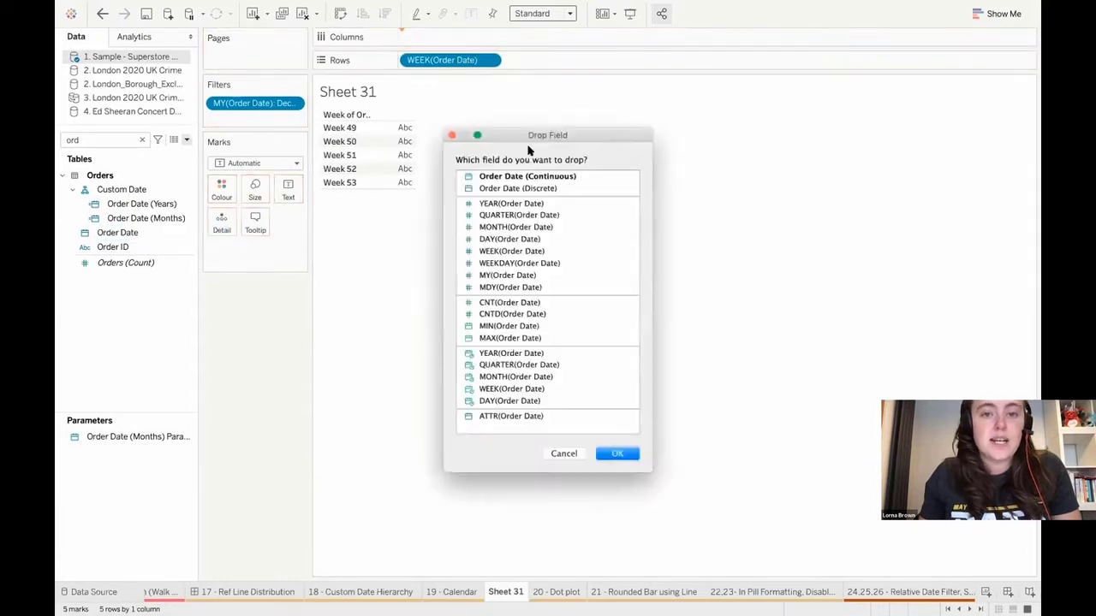
{"action": "left_click", "coordinate": [511, 259]}
{"action": "left_click", "coordinate": [622, 466]}
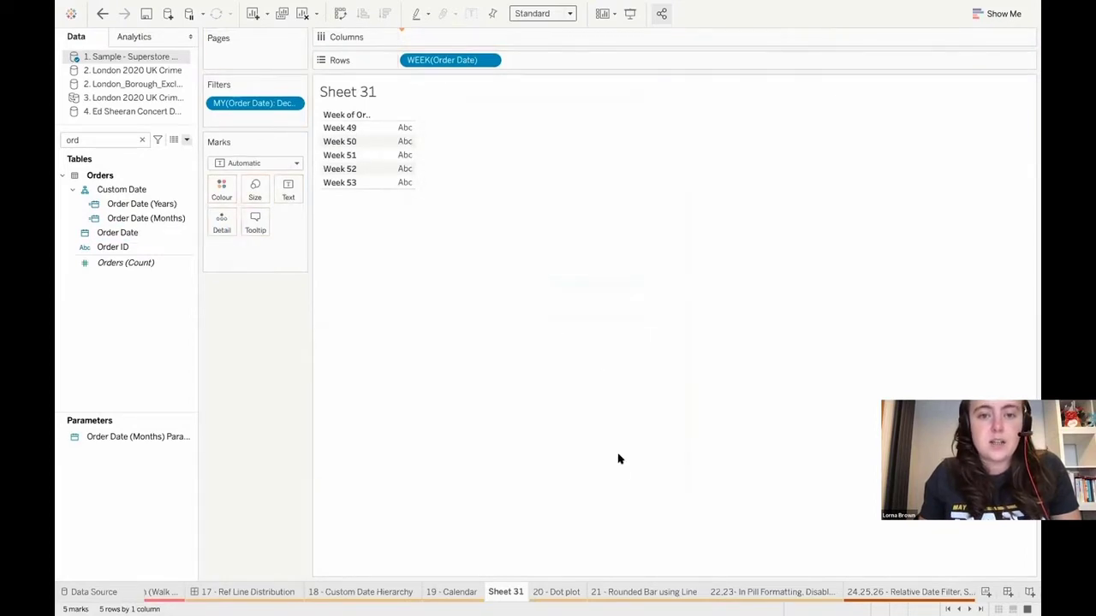
{"action": "left_click", "coordinate": [567, 13]}
{"action": "left_click", "coordinate": [553, 59]}
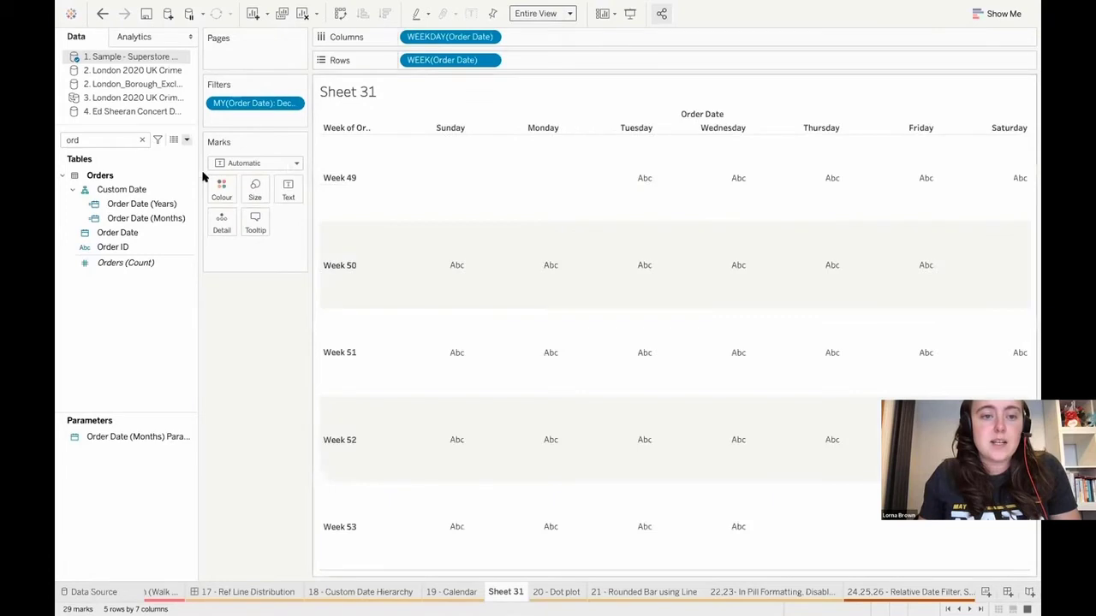
Show the day numbers in the calendar by adding discrete DAY(Order Date) as text on the marks.
{"action": "left_click", "coordinate": [127, 227]}
{"action": "left_click_drag", "start_coordinate": [130, 233], "coordinate": [288, 191]}
{"action": "left_click", "coordinate": [502, 234]}
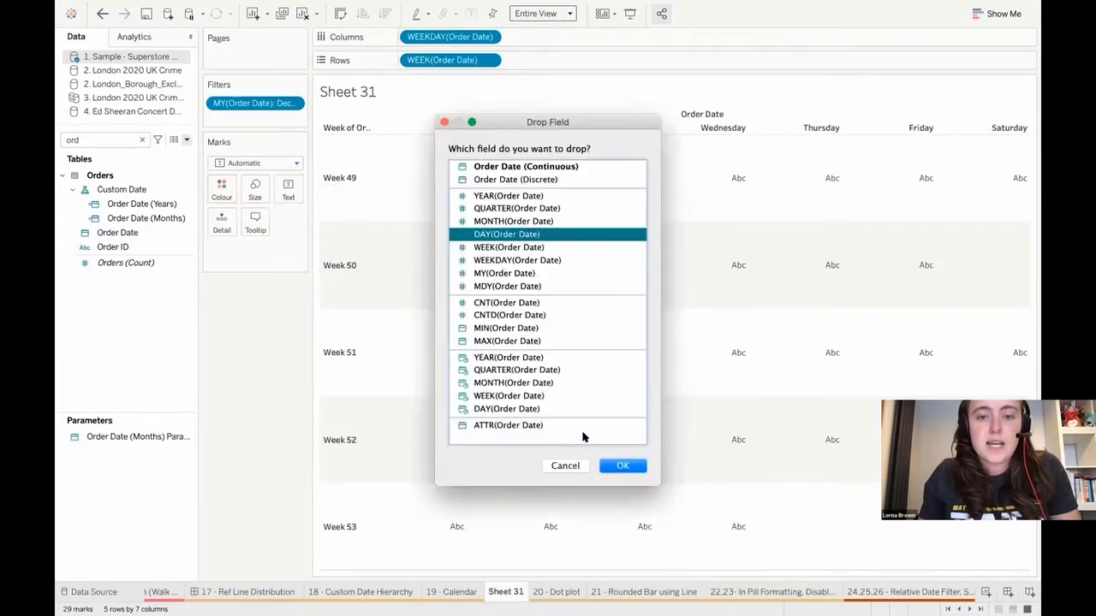
{"action": "left_click", "coordinate": [623, 465]}
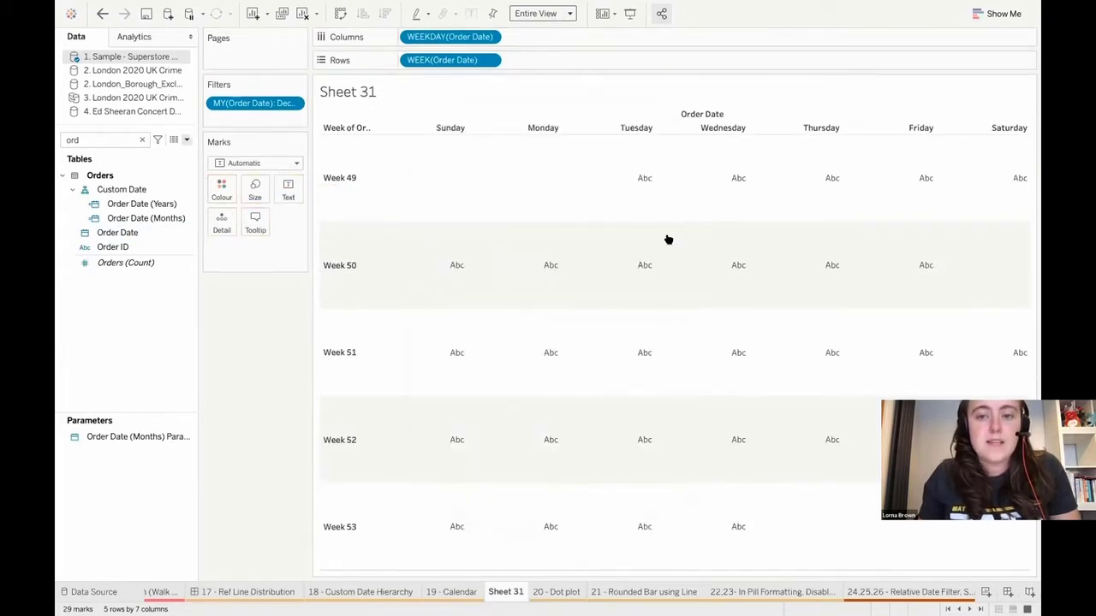
Find the Sales field, use it to colour the calendar days, and change the mark type to Square.
{"action": "left_click", "coordinate": [142, 140]}
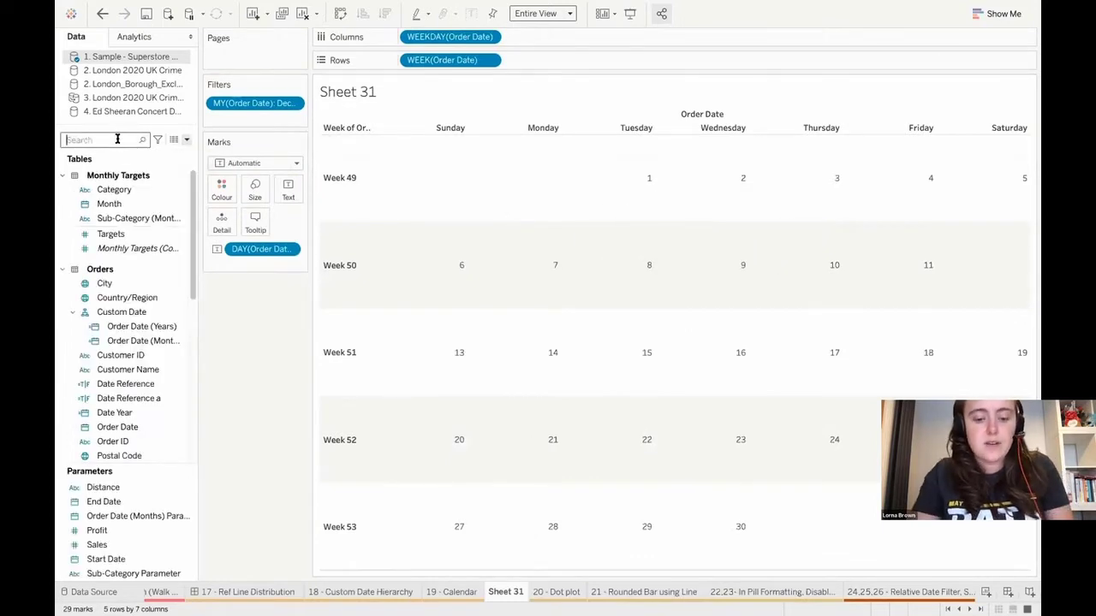
{"action": "type", "text": "sa"}
{"action": "left_click_drag", "start_coordinate": [107, 199], "coordinate": [221, 188]}
{"action": "left_click", "coordinate": [269, 164]}
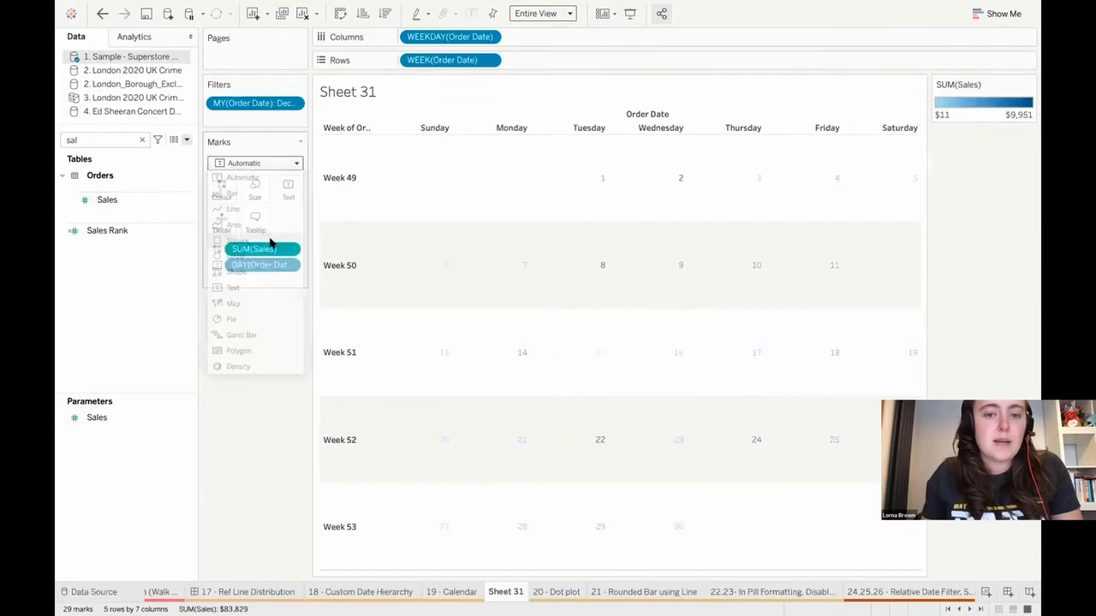
{"action": "left_click", "coordinate": [271, 241]}
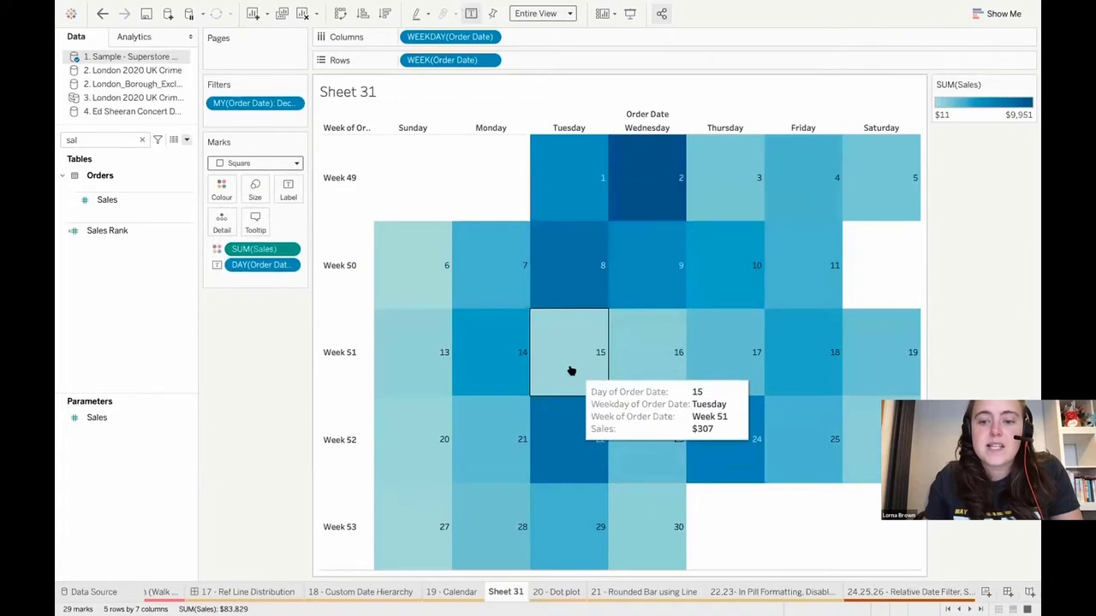
Open the "20 - Dot plot" sheet and add an ad hoc AVG(1) calculation after SUM(Sales) on Columns.
{"action": "left_click", "coordinate": [553, 592]}
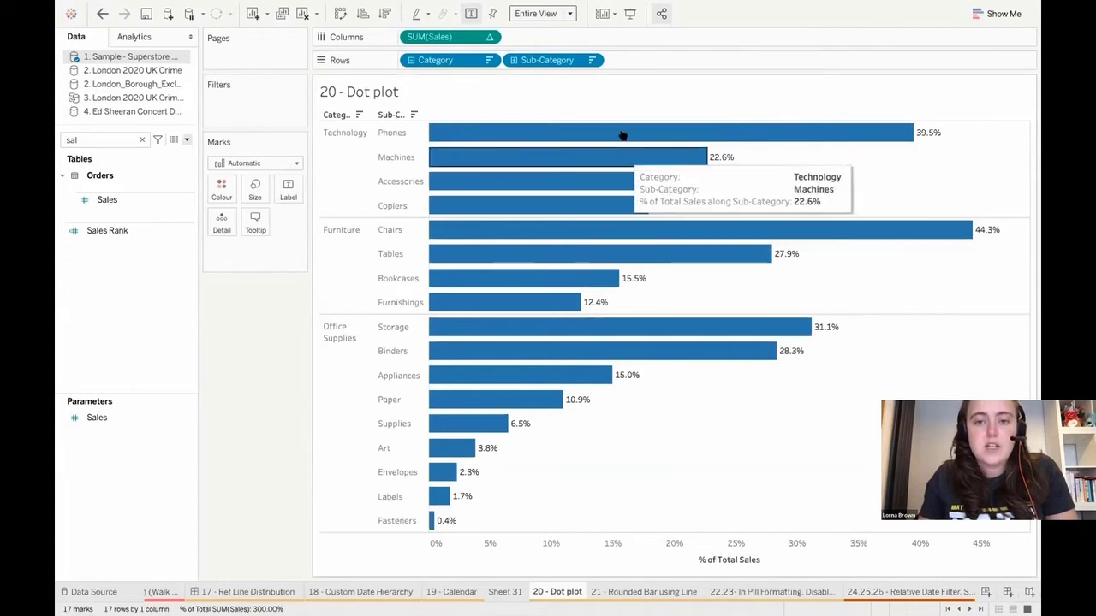
{"action": "double_click", "coordinate": [560, 37]}
{"action": "type", "text": "av"}
{"action": "key", "text": "Return"}
{"action": "type", "text": "1"}
{"action": "key", "text": "Return"}
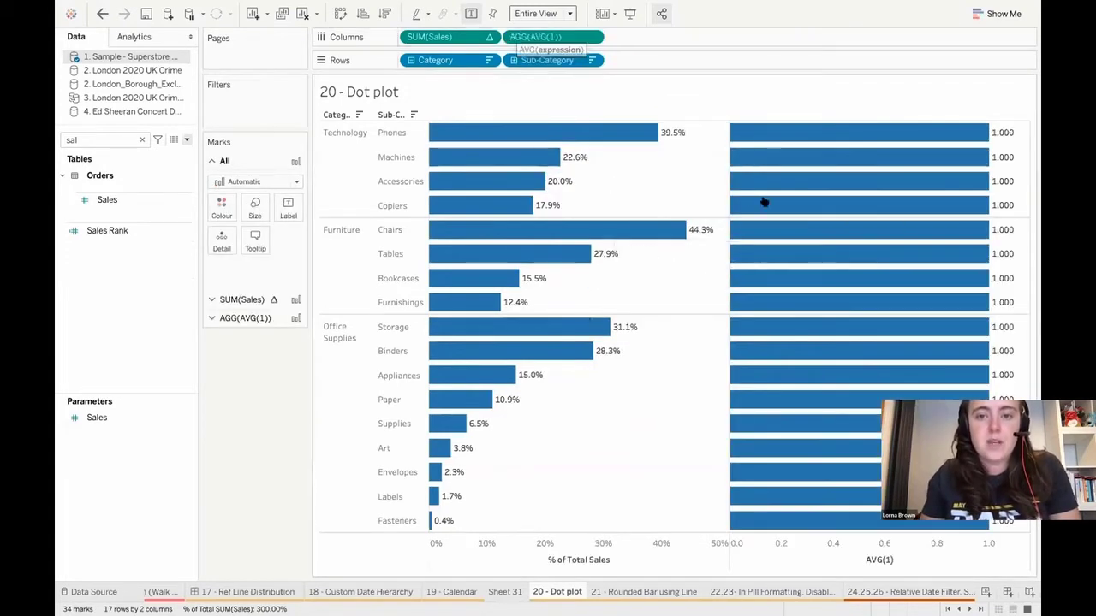
Make AVG(1) a dual axis with % of Total Sales and synchronise the two axes.
{"action": "right_click", "coordinate": [807, 519]}
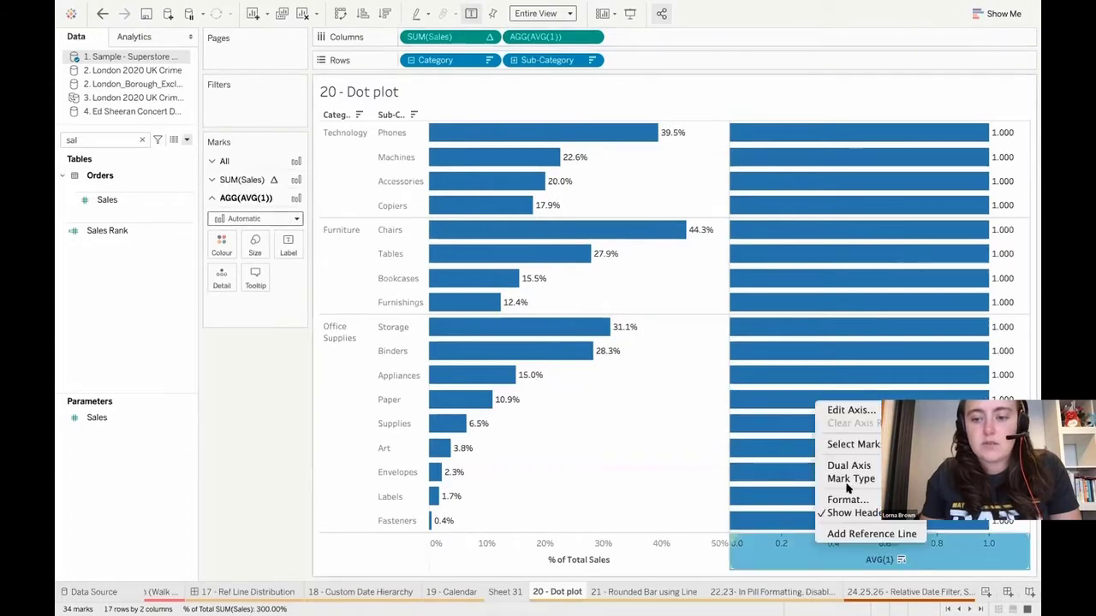
{"action": "left_click", "coordinate": [844, 465]}
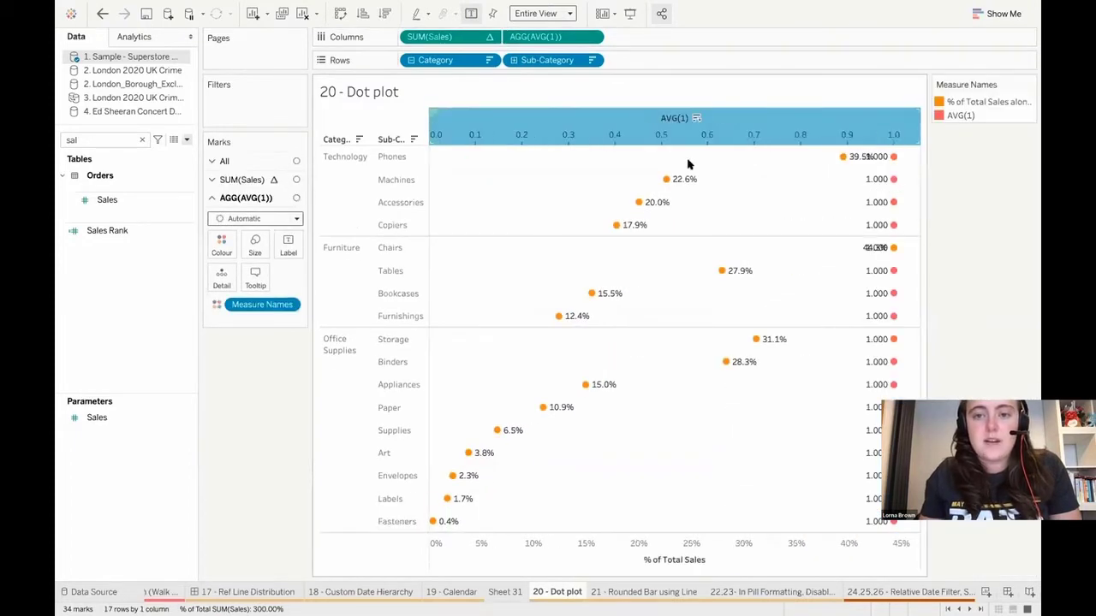
{"action": "right_click", "coordinate": [665, 127]}
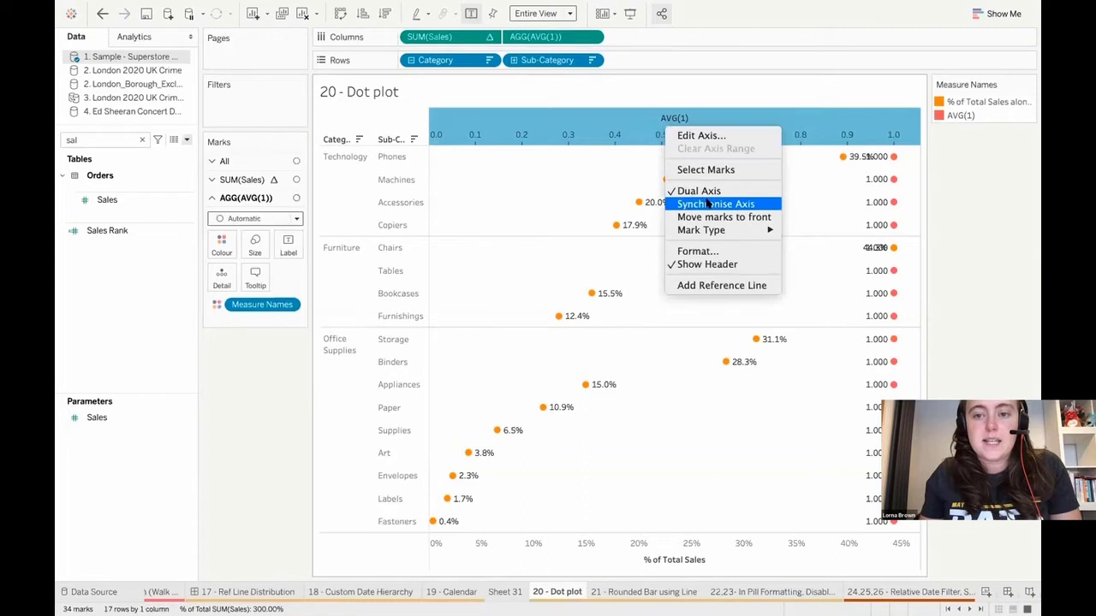
{"action": "left_click", "coordinate": [685, 204]}
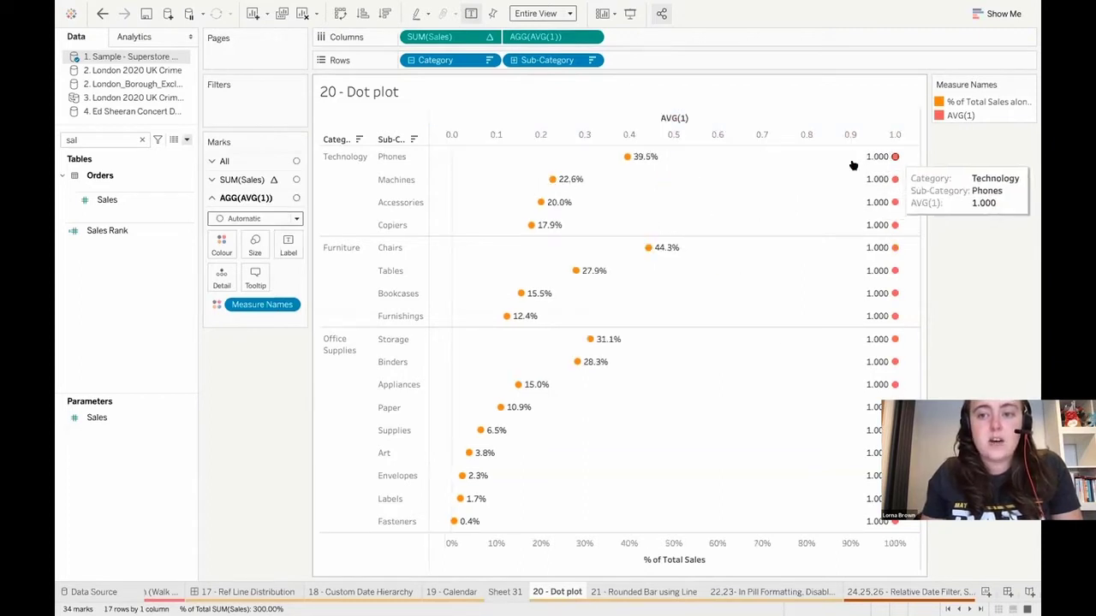
Turn off the AVG(1) mark labels, change its mark type to Bar, and shrink the bars to thin lines.
{"action": "left_click", "coordinate": [289, 246]}
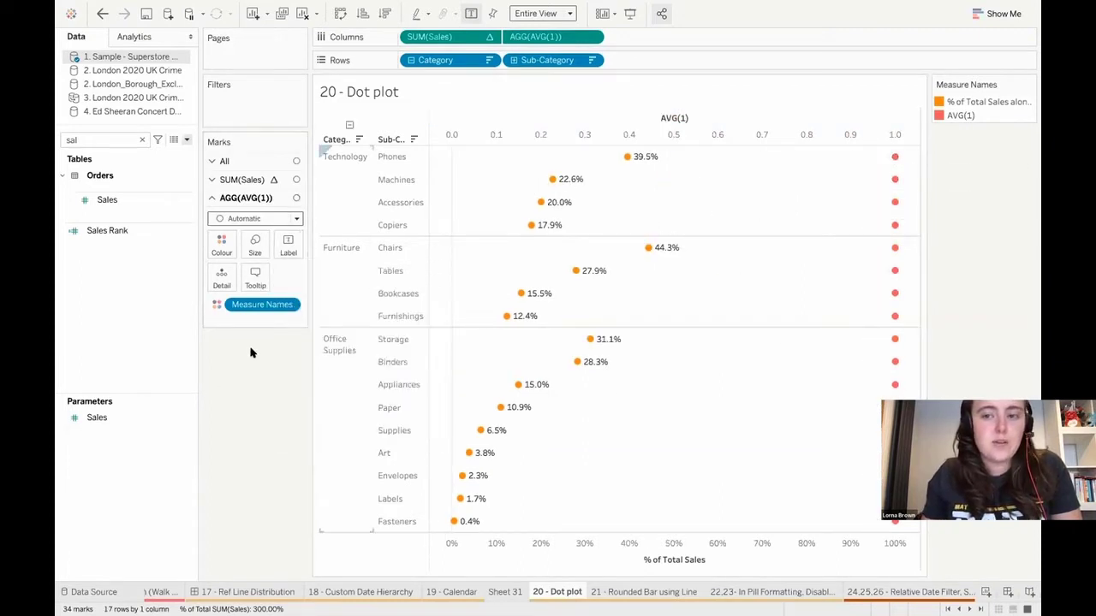
{"action": "left_click", "coordinate": [255, 218]}
{"action": "left_click", "coordinate": [254, 249]}
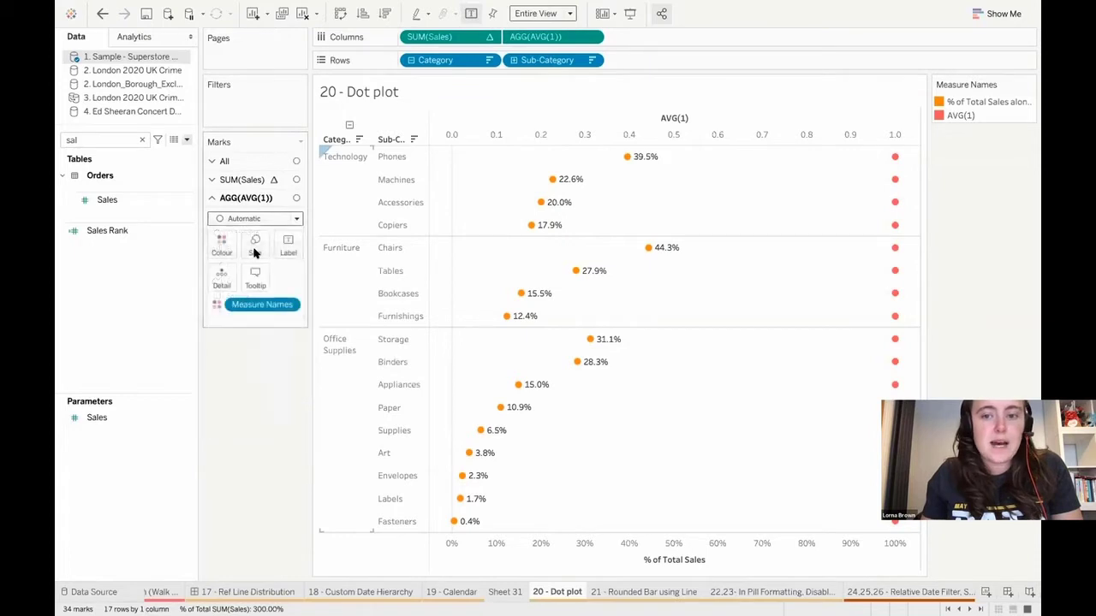
{"action": "left_click", "coordinate": [255, 244]}
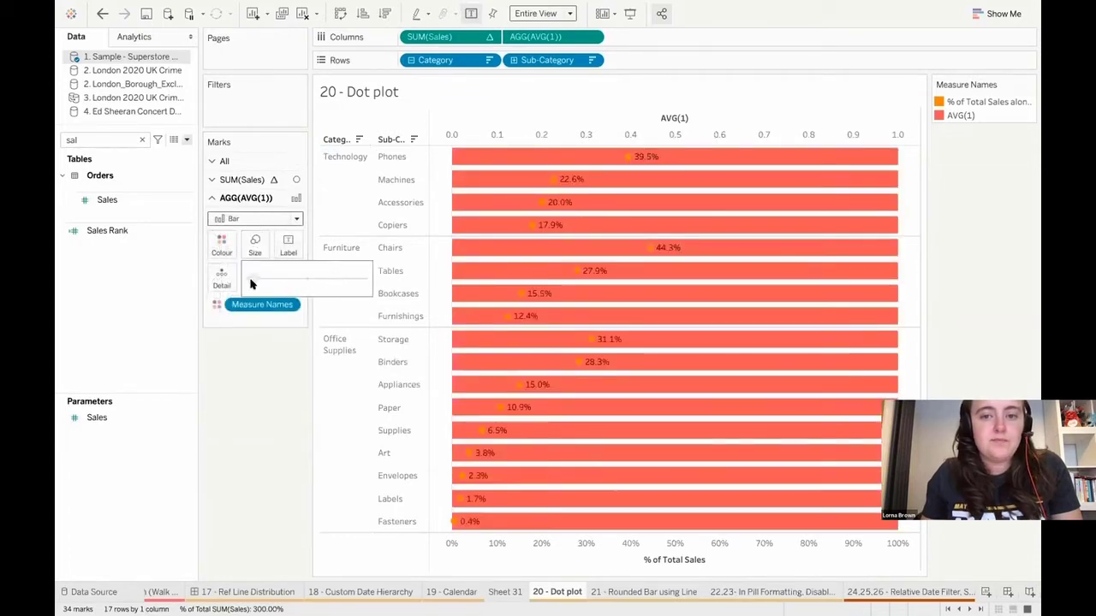
{"action": "left_click_drag", "start_coordinate": [251, 284], "coordinate": [243, 286]}
Assign the grey colour from the Automatic palette to AVG(1) in Measure Names.
{"action": "left_click", "coordinate": [222, 246]}
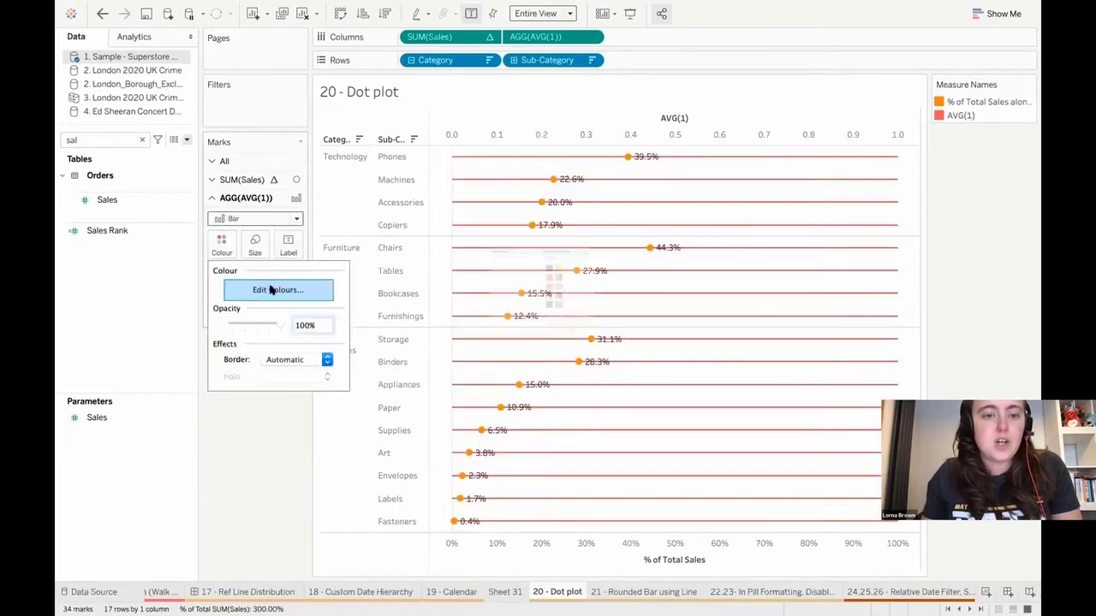
{"action": "left_click", "coordinate": [277, 289]}
{"action": "left_click", "coordinate": [604, 354]}
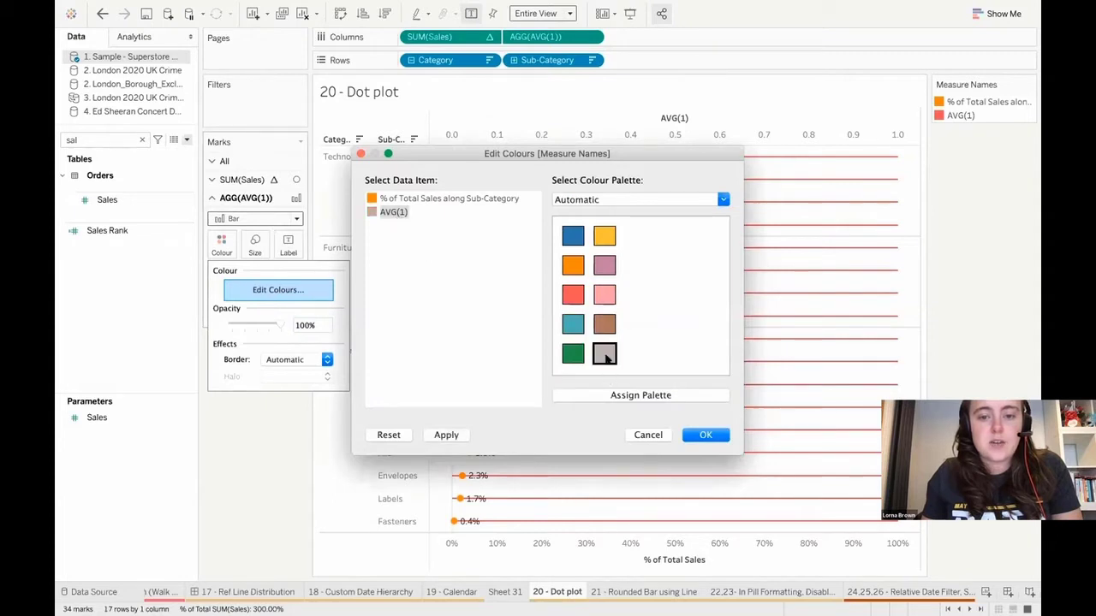
{"action": "left_click", "coordinate": [726, 439]}
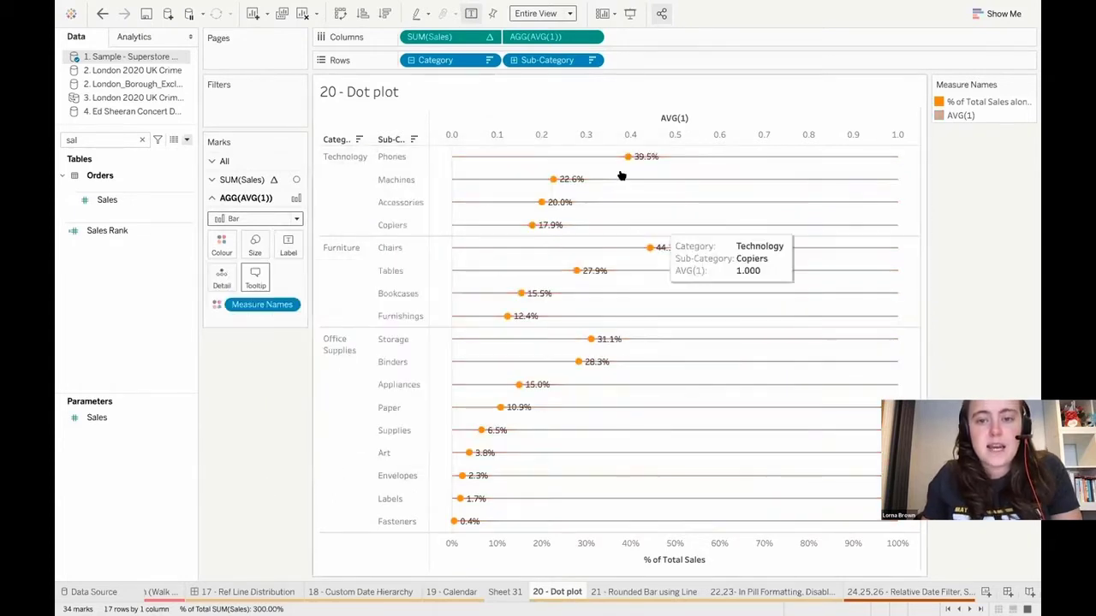
Turn off the mark labels on the SUM(Sales) dots and hide the AVG(1) axis header.
{"action": "left_click", "coordinate": [241, 179]}
{"action": "left_click", "coordinate": [288, 233]}
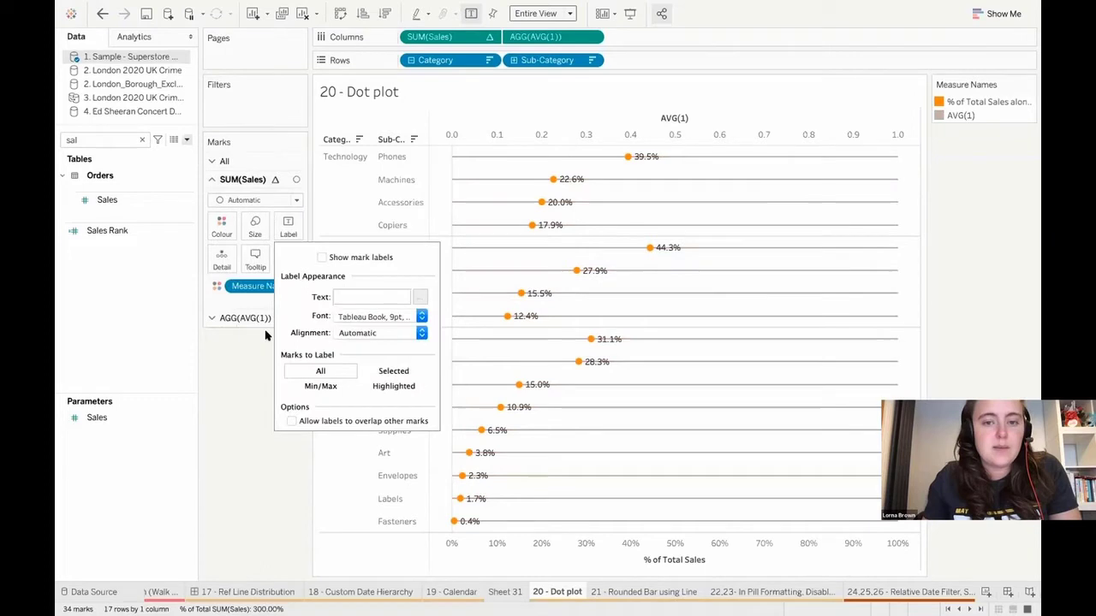
{"action": "left_click", "coordinate": [286, 254]}
{"action": "left_click", "coordinate": [239, 393]}
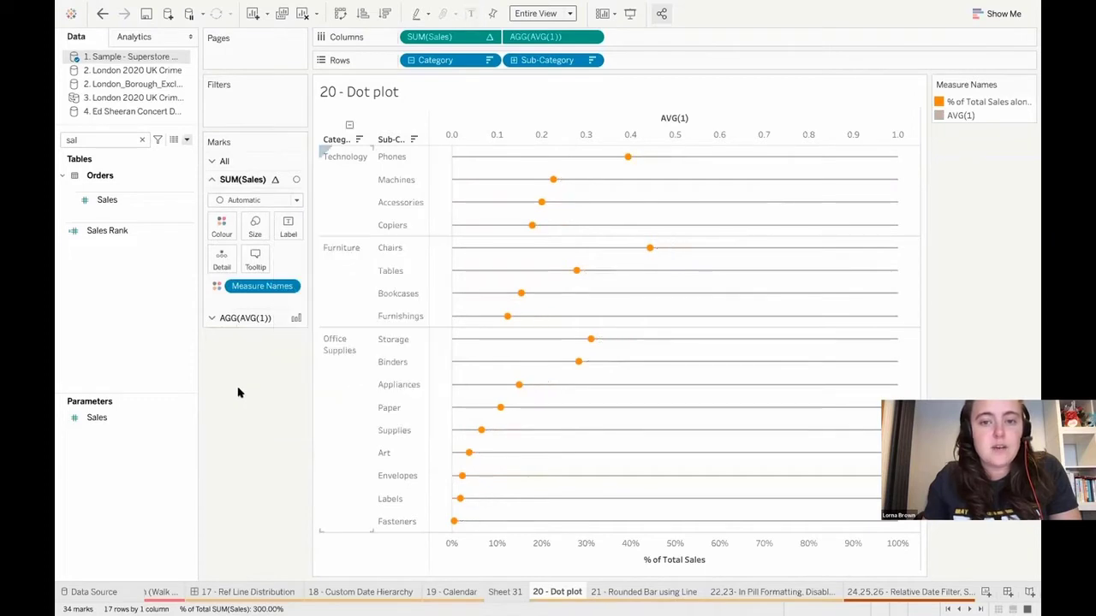
{"action": "right_click", "coordinate": [647, 141]}
{"action": "left_click", "coordinate": [705, 280]}
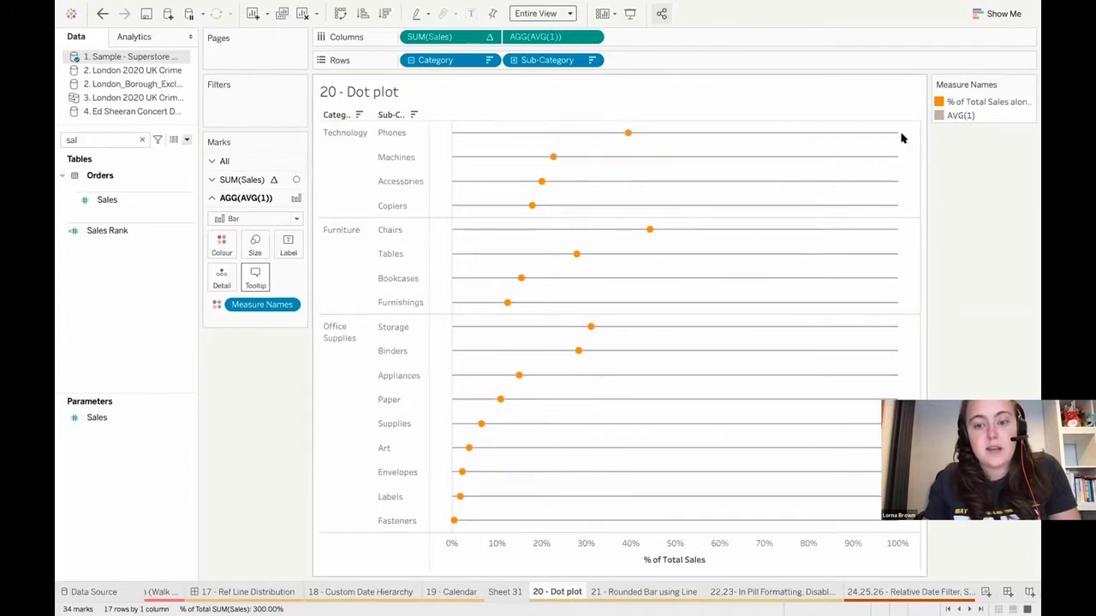
Open the "21 - Rounded Bar using Line" sheet and reset its cards to the default layout.
{"action": "left_click", "coordinate": [651, 592]}
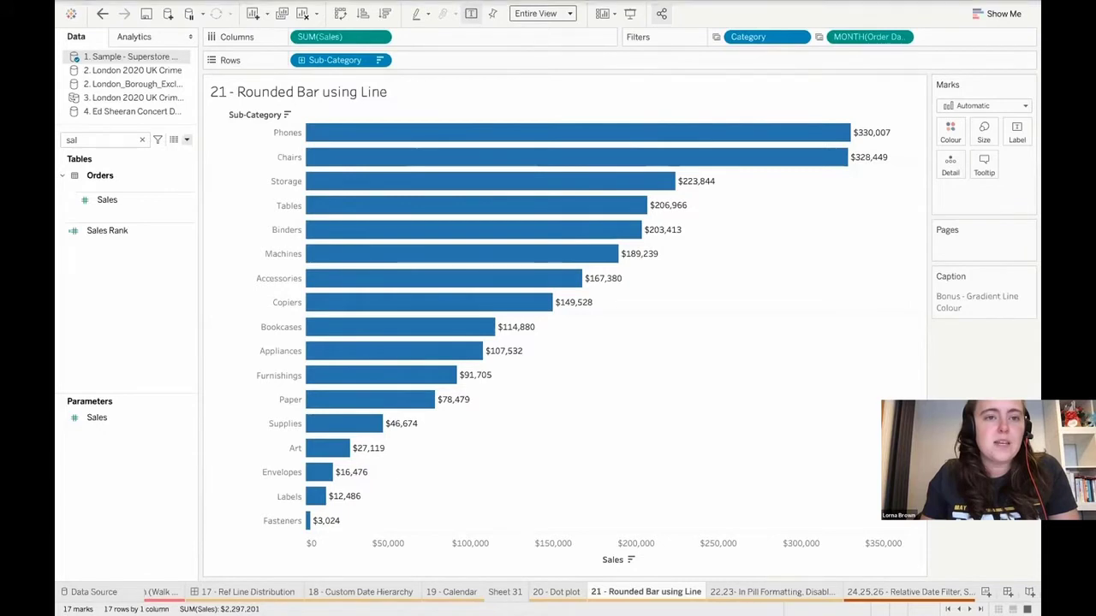
{"action": "left_click", "coordinate": [219, 9]}
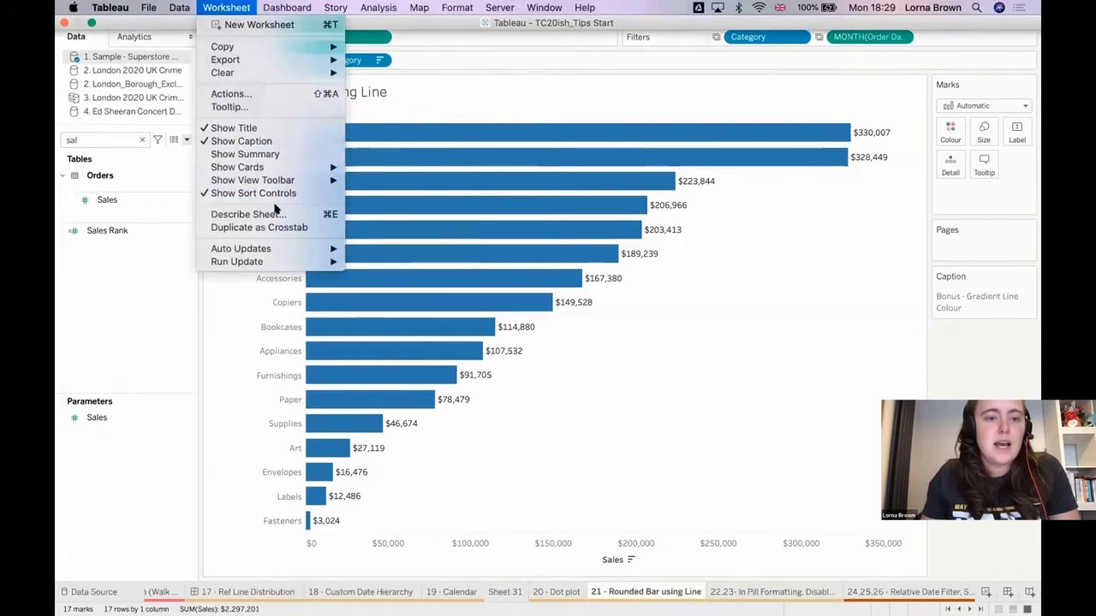
{"action": "mouse_move", "coordinate": [280, 170]}
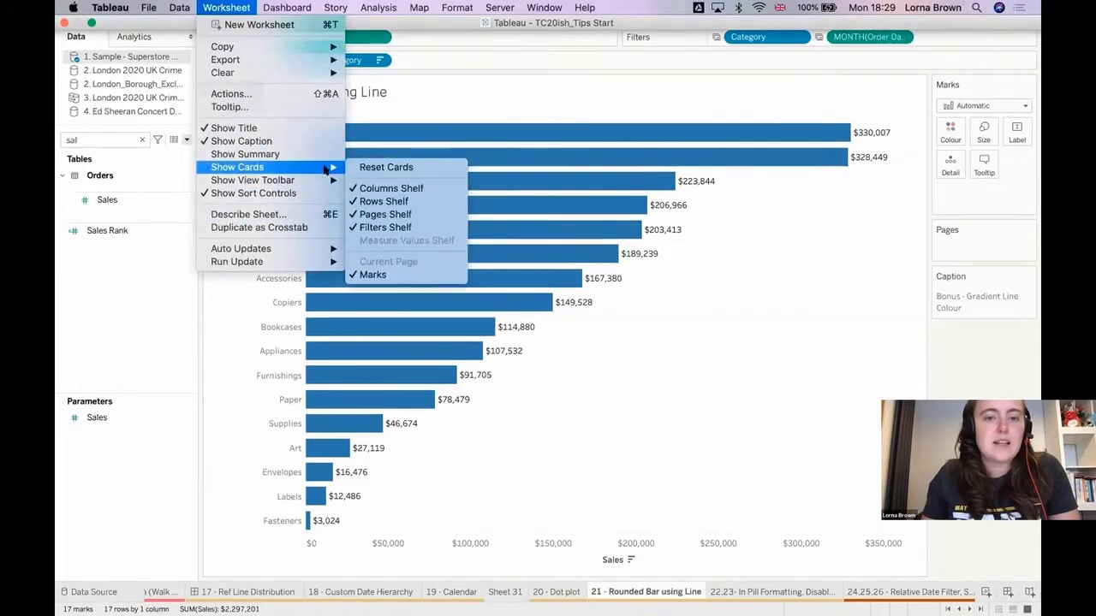
{"action": "left_click", "coordinate": [401, 168]}
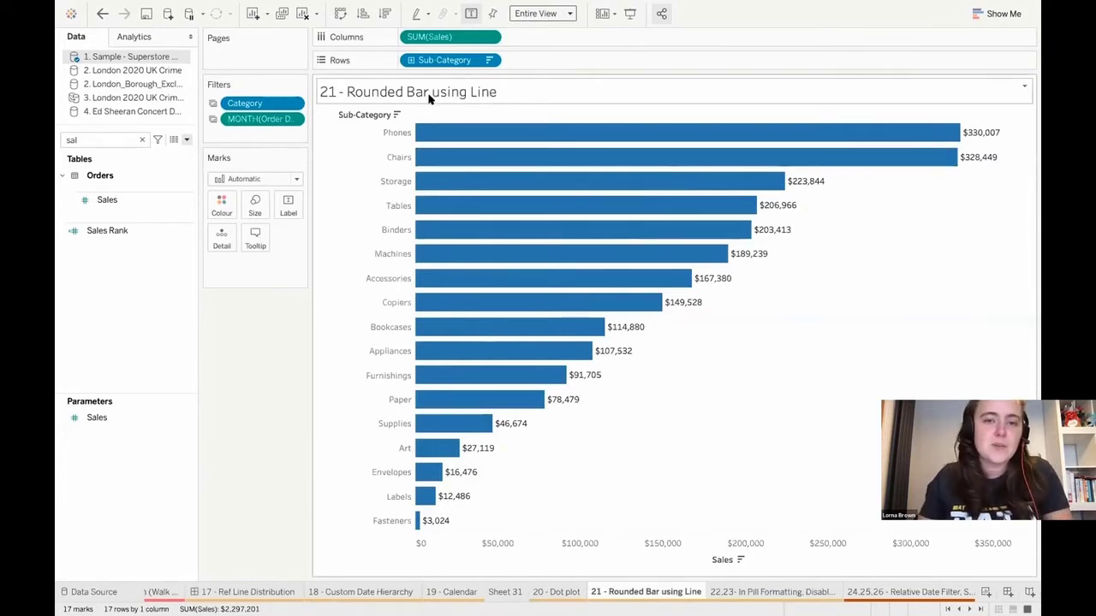
Add an ad hoc AVG(0) calculation to Columns and combine it with Sales on one shared Measure Values axis.
{"action": "double_click", "coordinate": [521, 33]}
{"action": "type", "text": "avg"}
{"action": "key", "text": "Return"}
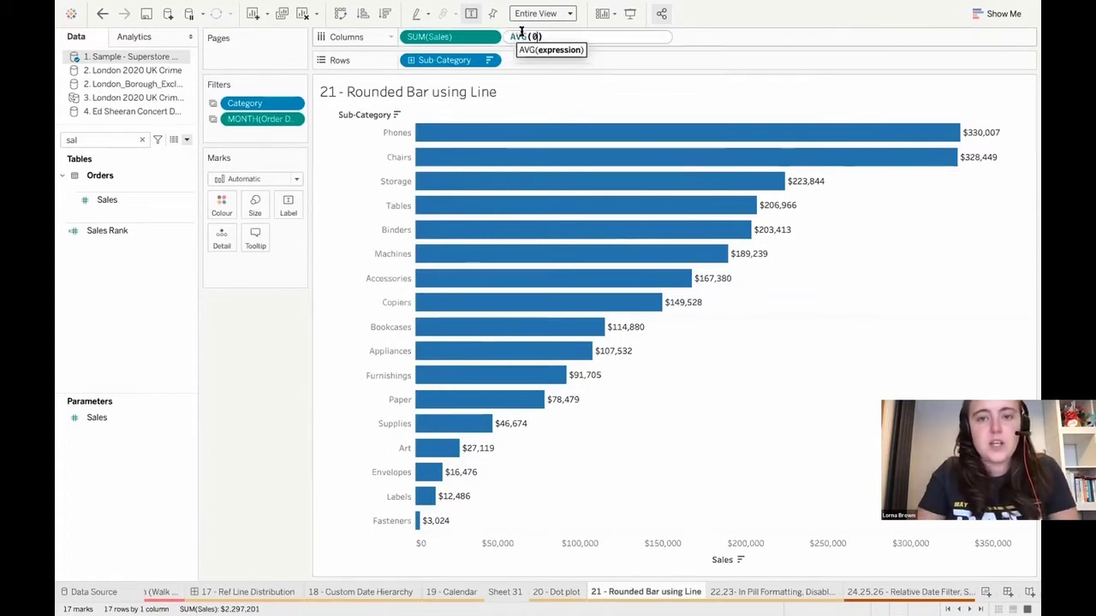
{"action": "type", "text": "0"}
{"action": "key", "text": "Return"}
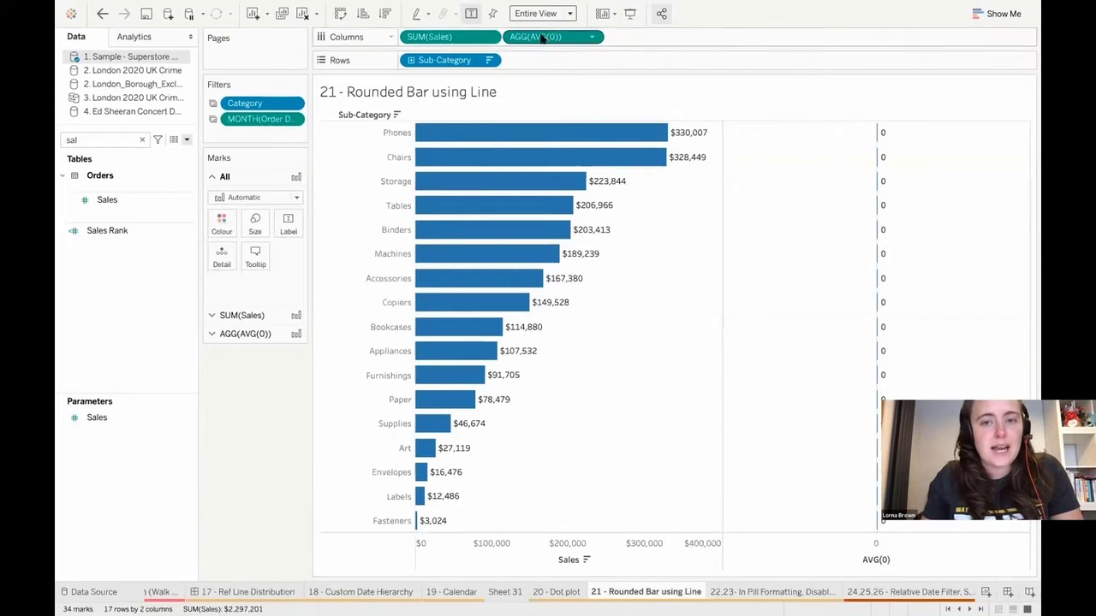
{"action": "left_click_drag", "start_coordinate": [555, 481], "coordinate": [525, 559]}
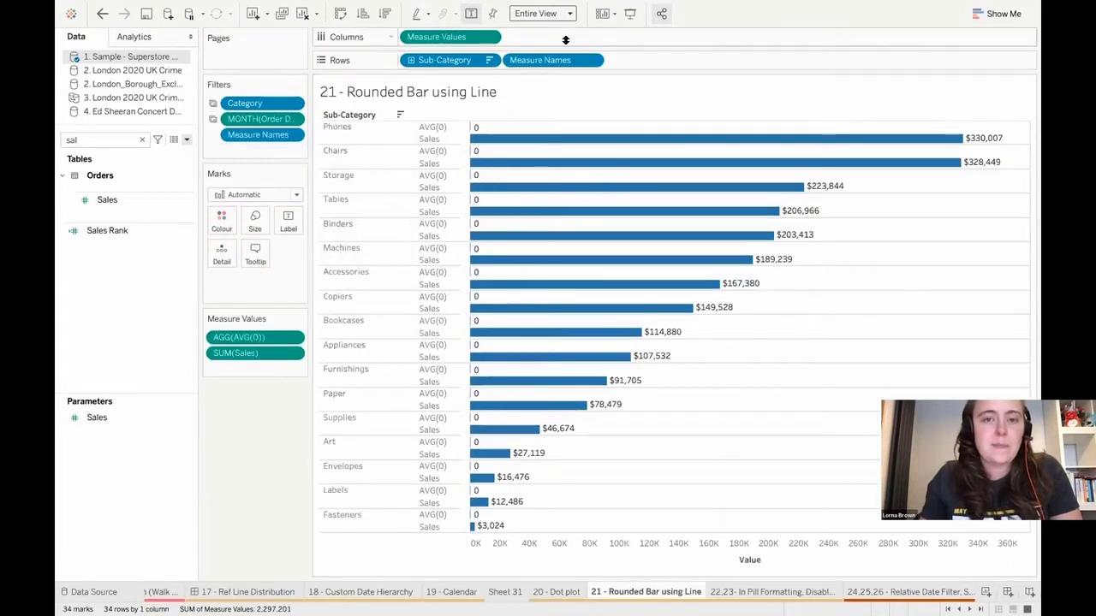
Move Measure Names from Rows to the marks, change the mark type to Line, and assign Measure Names to Path.
{"action": "left_click_drag", "start_coordinate": [552, 60], "coordinate": [215, 256]}
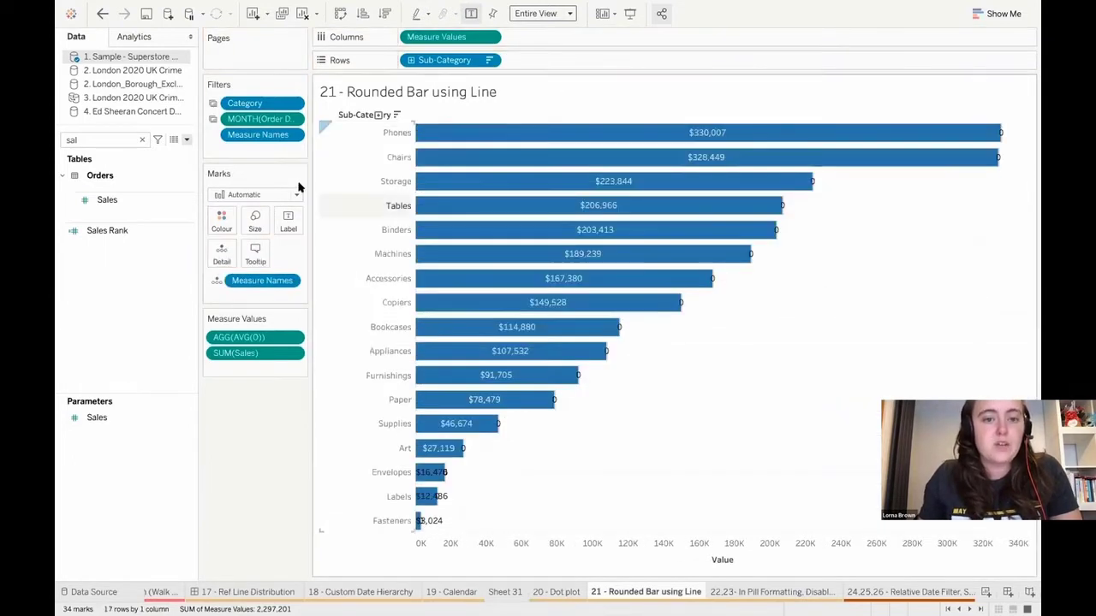
{"action": "left_click", "coordinate": [281, 192]}
{"action": "left_click", "coordinate": [257, 240]}
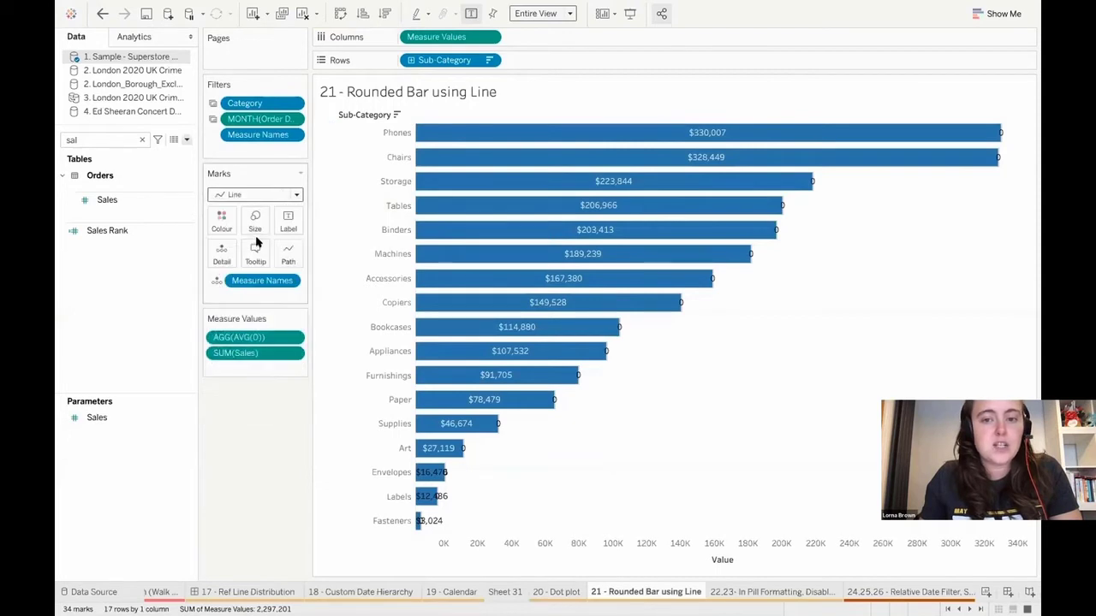
{"action": "left_click_drag", "start_coordinate": [257, 283], "coordinate": [288, 250]}
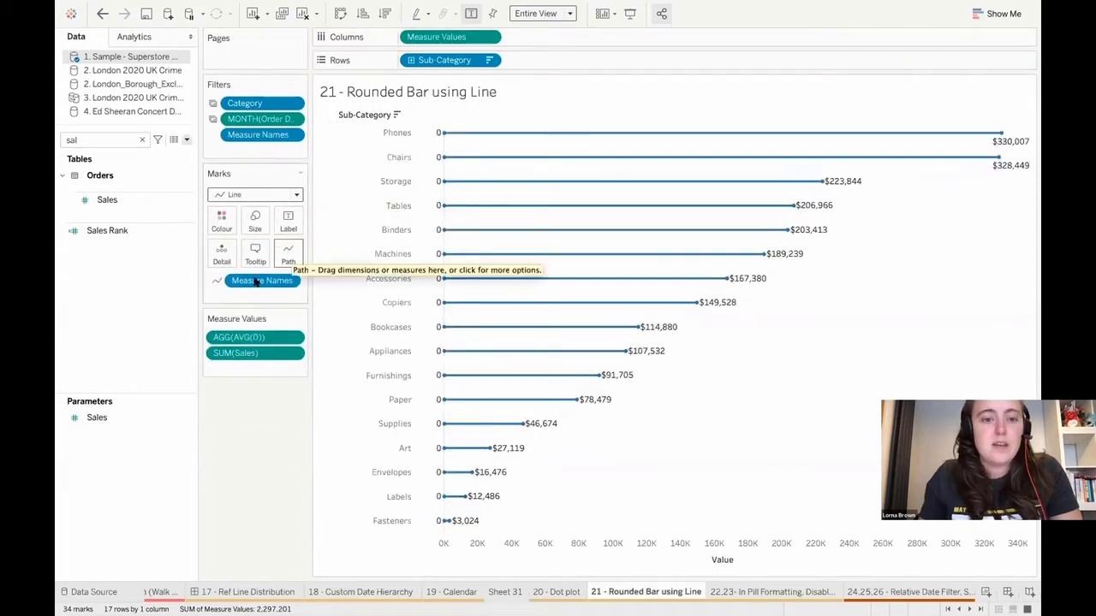
Turn off the mark labels on the sub-category lines.
{"action": "left_click", "coordinate": [288, 221]}
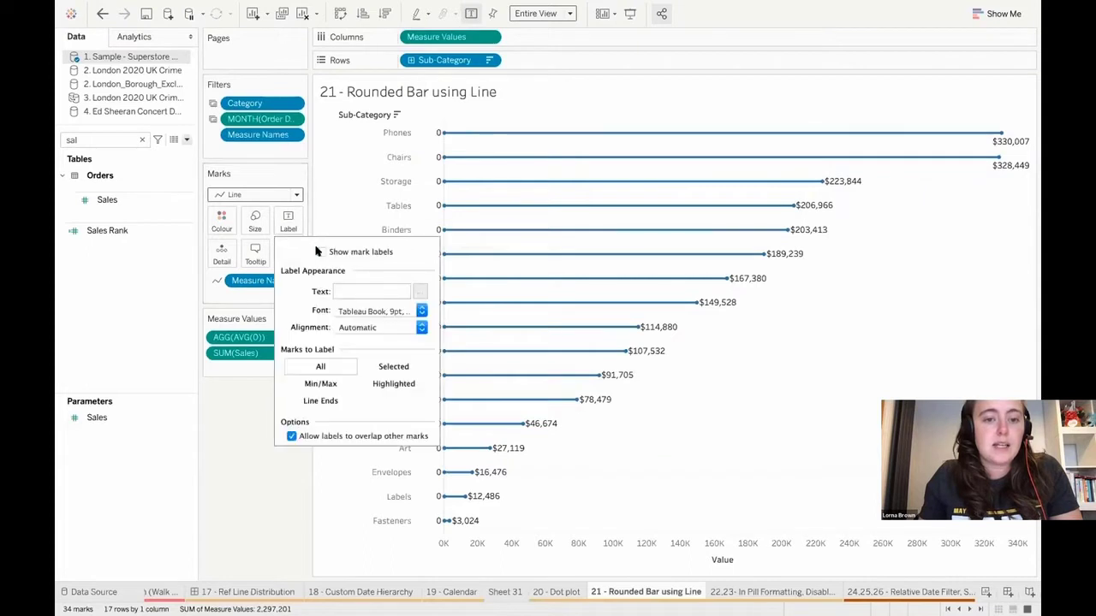
{"action": "left_click", "coordinate": [320, 251]}
{"action": "left_click", "coordinate": [237, 438]}
Increase the line size to its maximum to form rounded bars and colour them by Measure Values.
{"action": "left_click", "coordinate": [278, 248]}
{"action": "left_click_drag", "start_coordinate": [321, 251], "coordinate": [335, 253]}
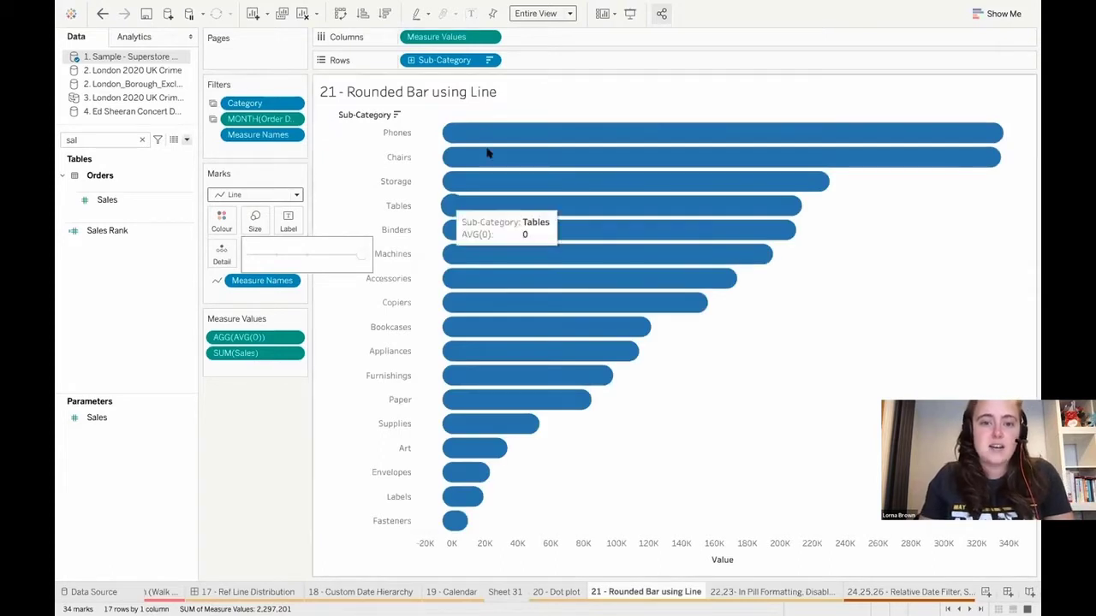
{"action": "left_click", "coordinate": [947, 306]}
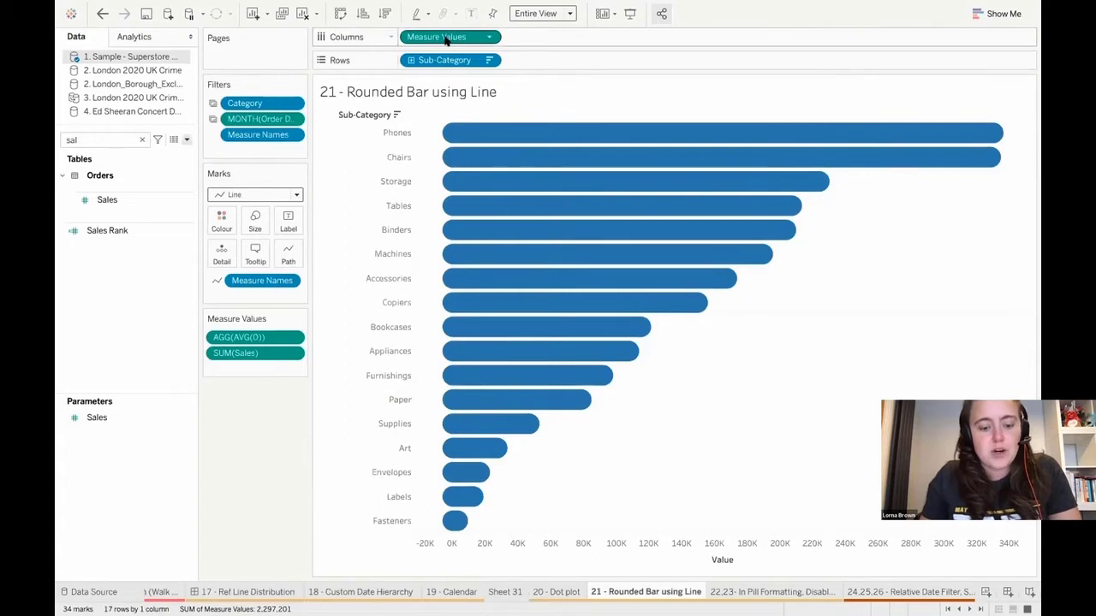
{"action": "left_click_drag", "start_coordinate": [444, 38], "coordinate": [221, 220]}
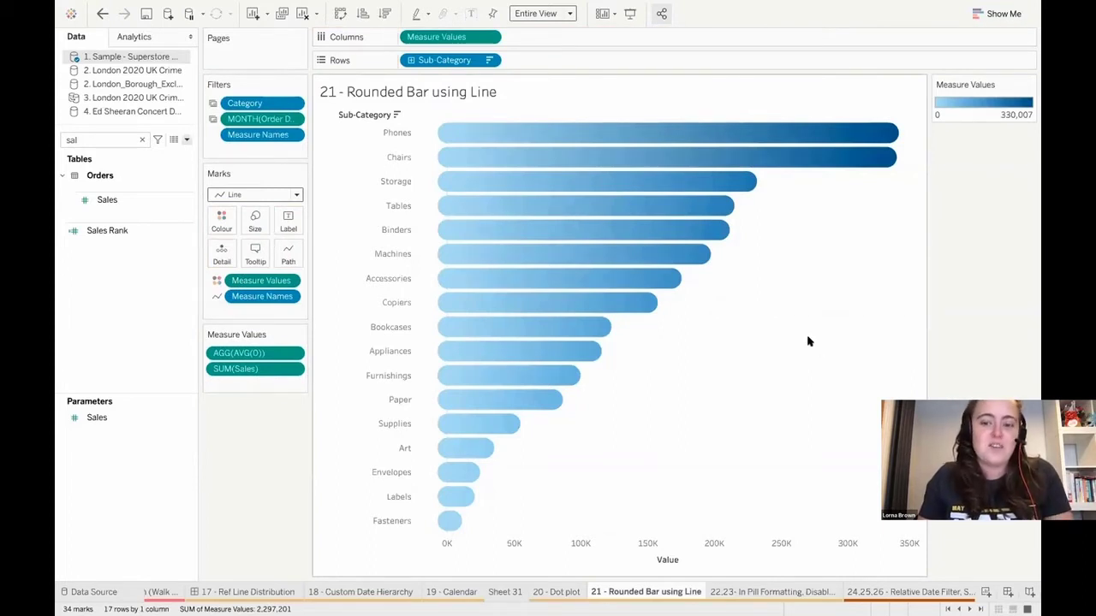
Open the "22,23- In Pill Formatting, Disable Sort" sheet and search the data fields for "cate".
{"action": "left_click", "coordinate": [766, 590]}
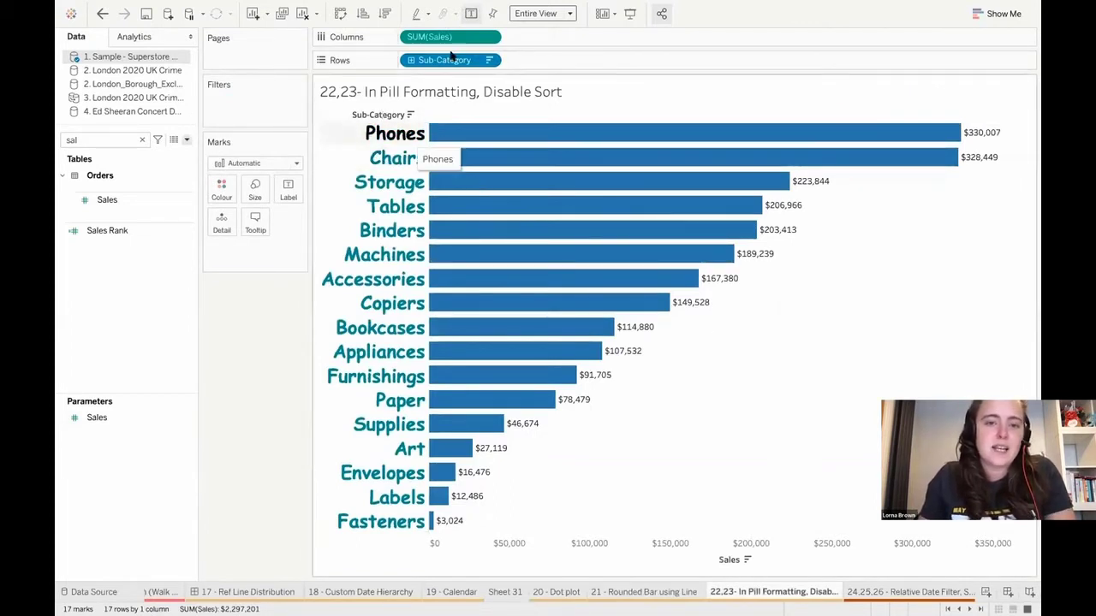
{"action": "double_click", "coordinate": [104, 140]}
{"action": "type", "text": "cate"}
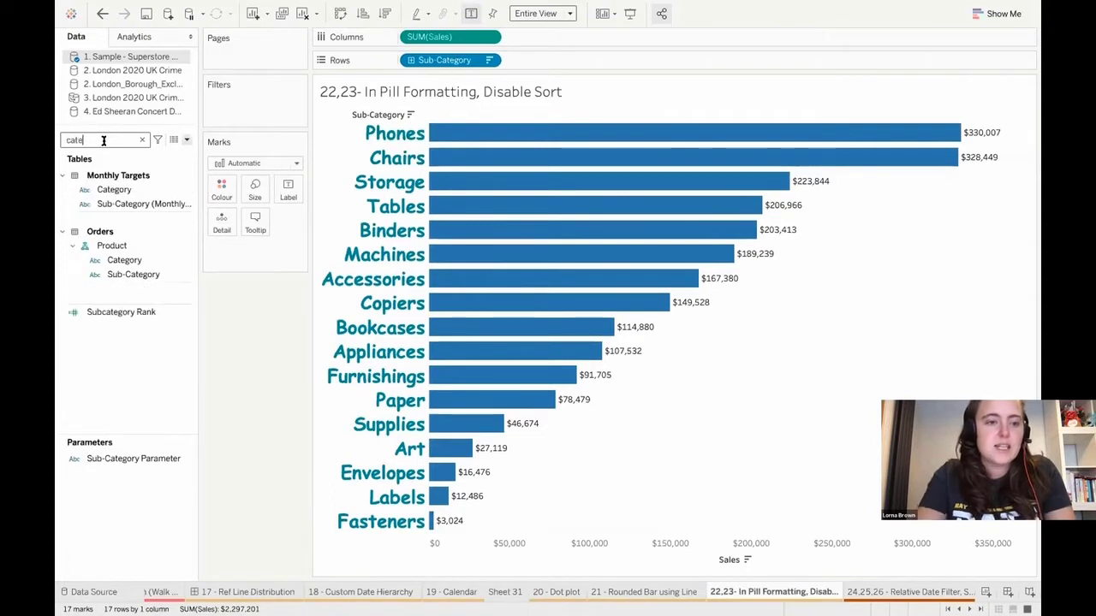
Try replacing Sub-Category on Rows with the Category field from Orders, and undo the replacement.
{"action": "left_click_drag", "start_coordinate": [118, 260], "coordinate": [427, 59]}
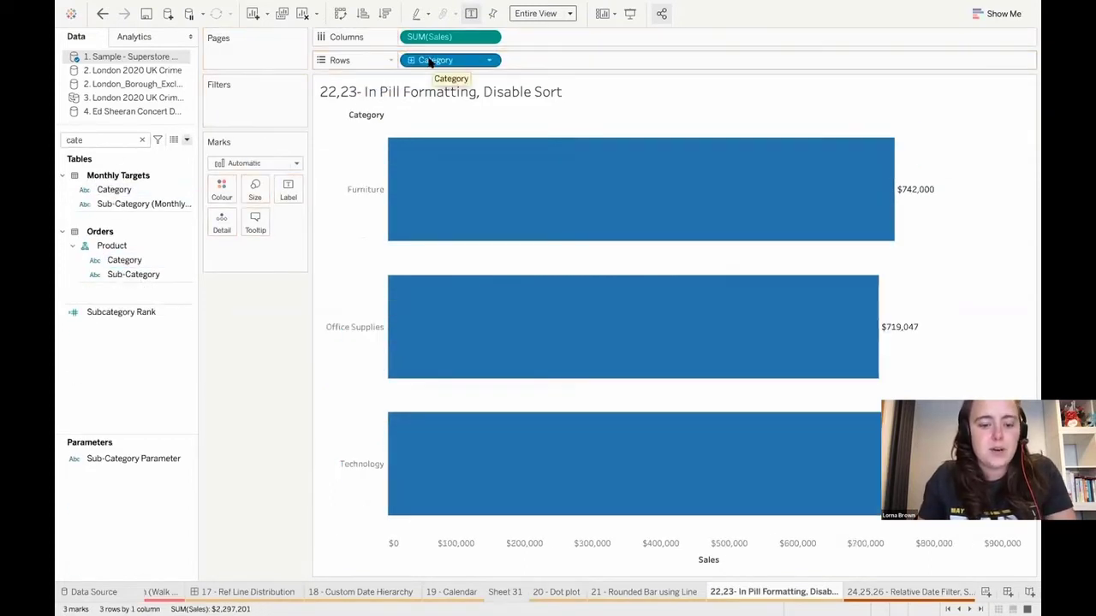
{"action": "key", "text": "ctrl+z"}
Edit the Sub-Category pill on Rows in place so that it uses Category and keeps its formatting and sort.
{"action": "double_click", "coordinate": [428, 60]}
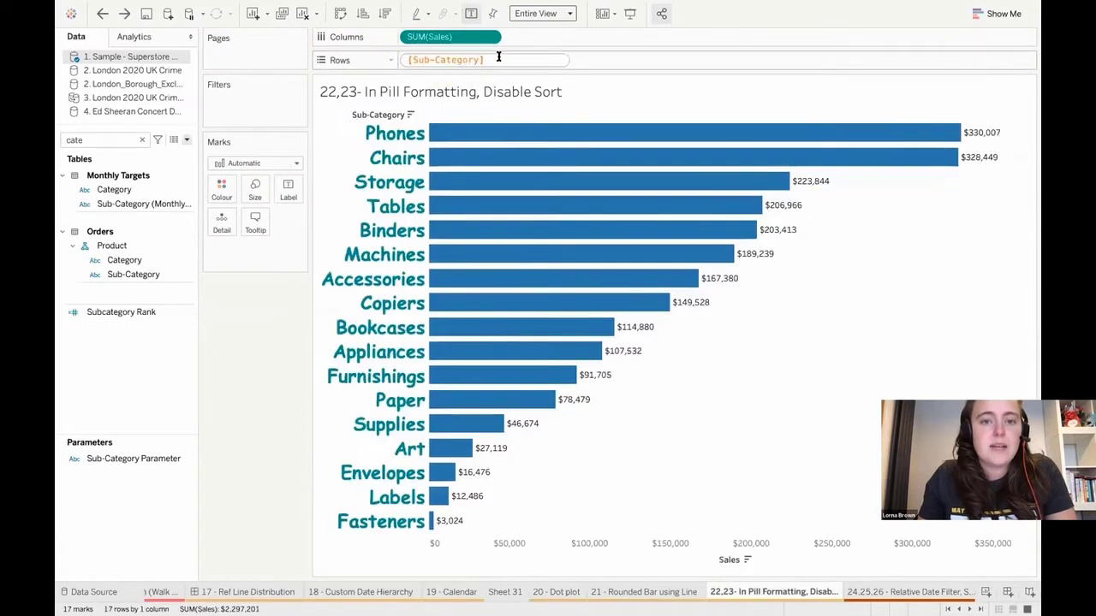
{"action": "type", "text": "cate"}
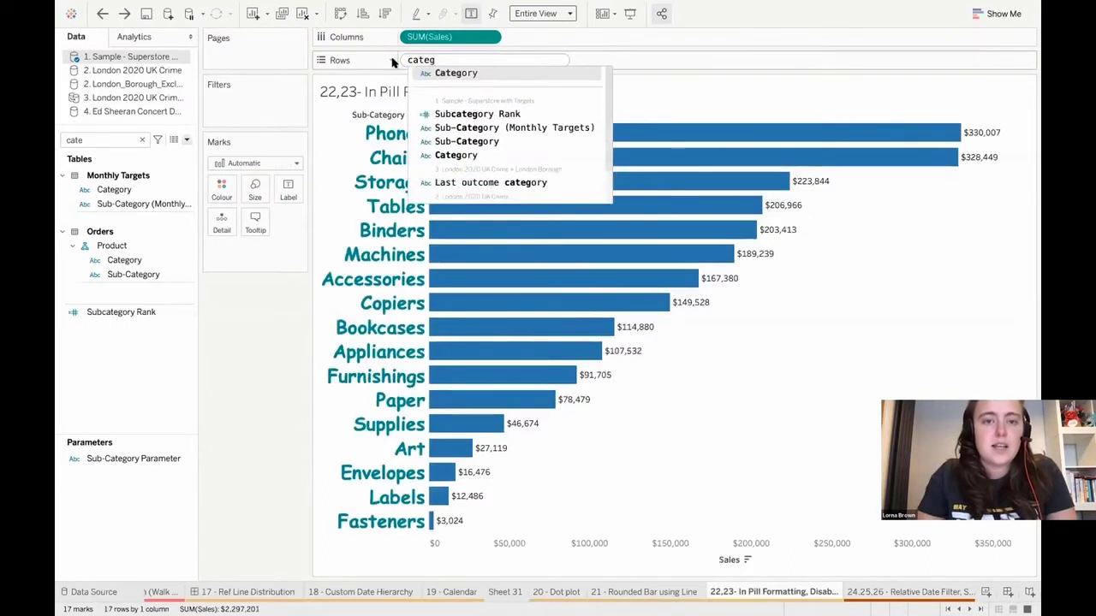
{"action": "type", "text": "g"}
{"action": "key", "text": "Return"}
{"action": "key", "text": "Return"}
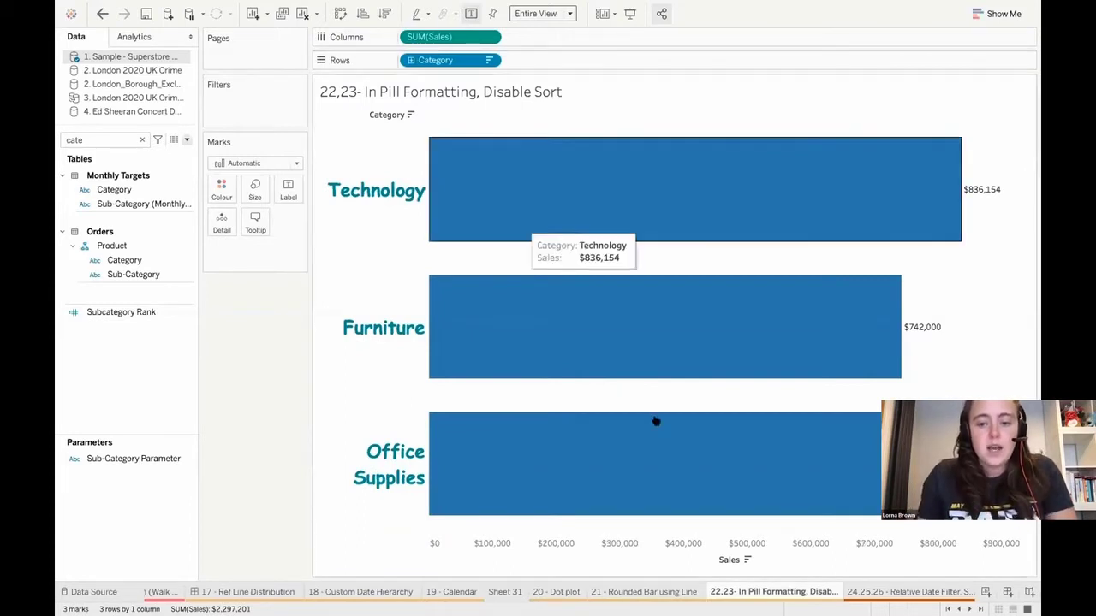
Try the different sort orders on the Category header and restore the descending Sales order from the axis.
{"action": "left_click", "coordinate": [411, 115]}
{"action": "left_click", "coordinate": [411, 115]}
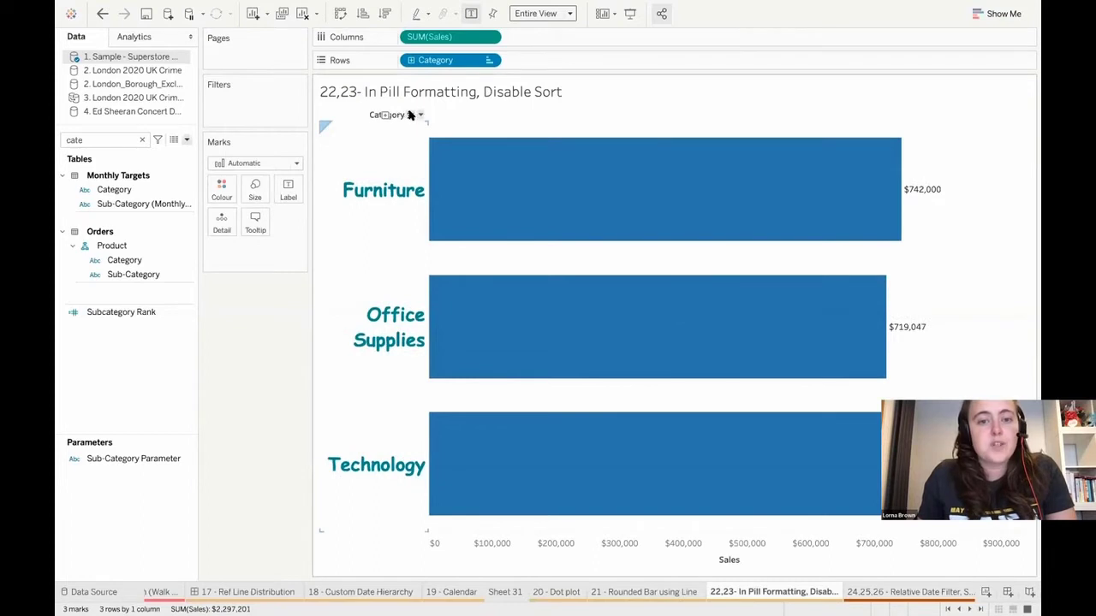
{"action": "left_click", "coordinate": [411, 115]}
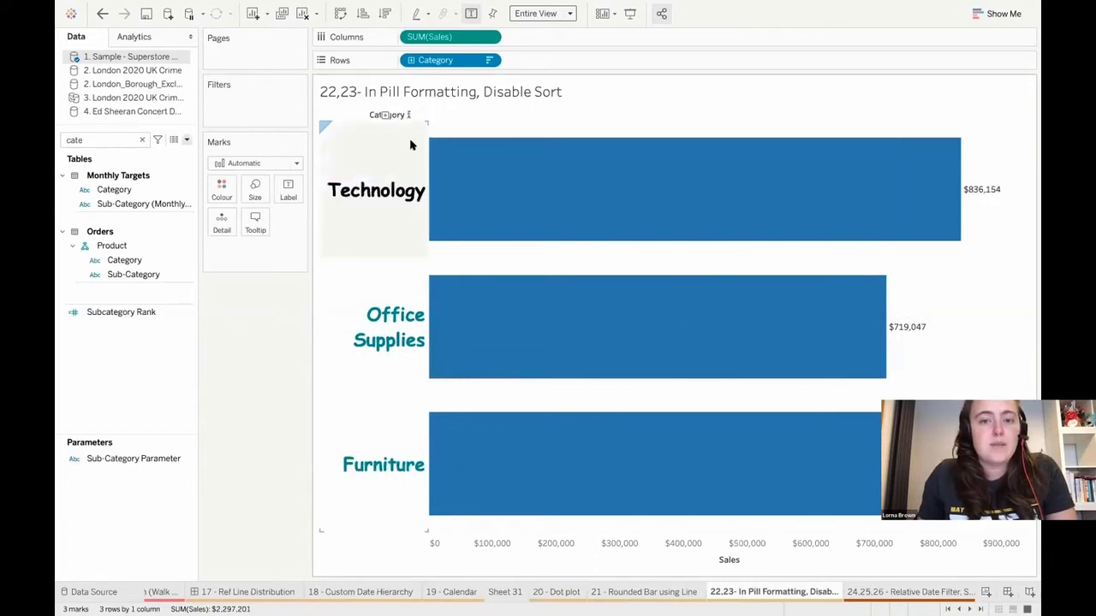
{"action": "left_click", "coordinate": [747, 560]}
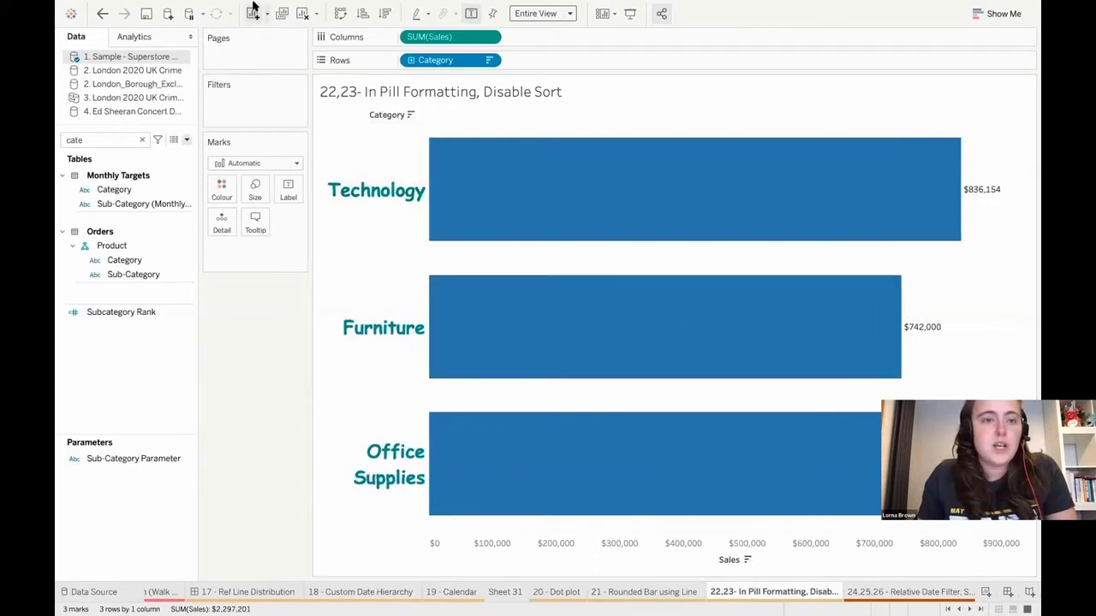
Turn off the worksheet's sort controls.
{"action": "left_click", "coordinate": [226, 7]}
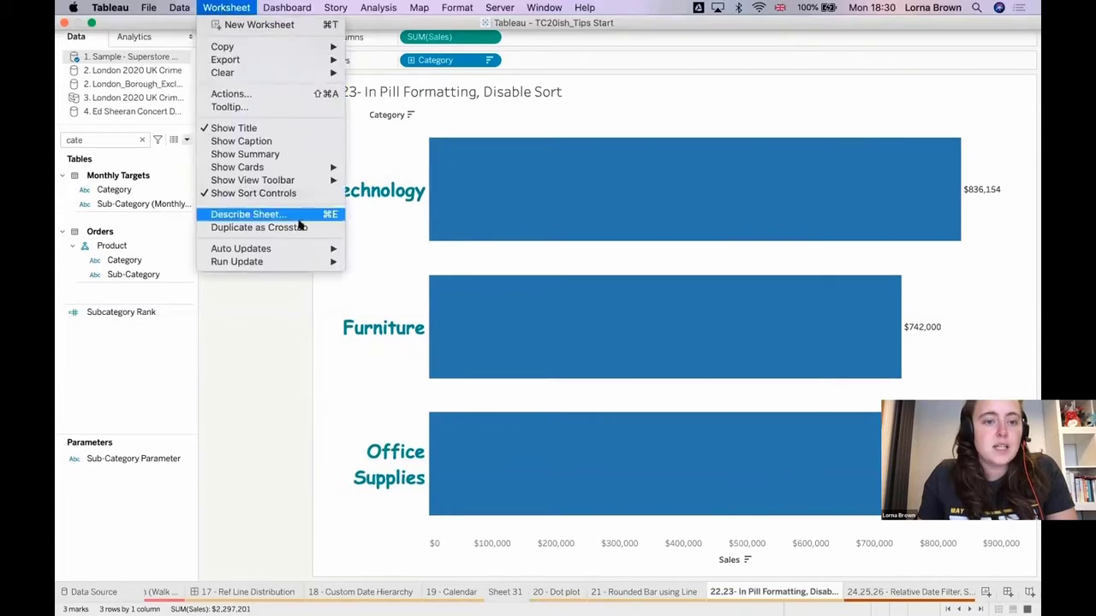
{"action": "left_click", "coordinate": [293, 193]}
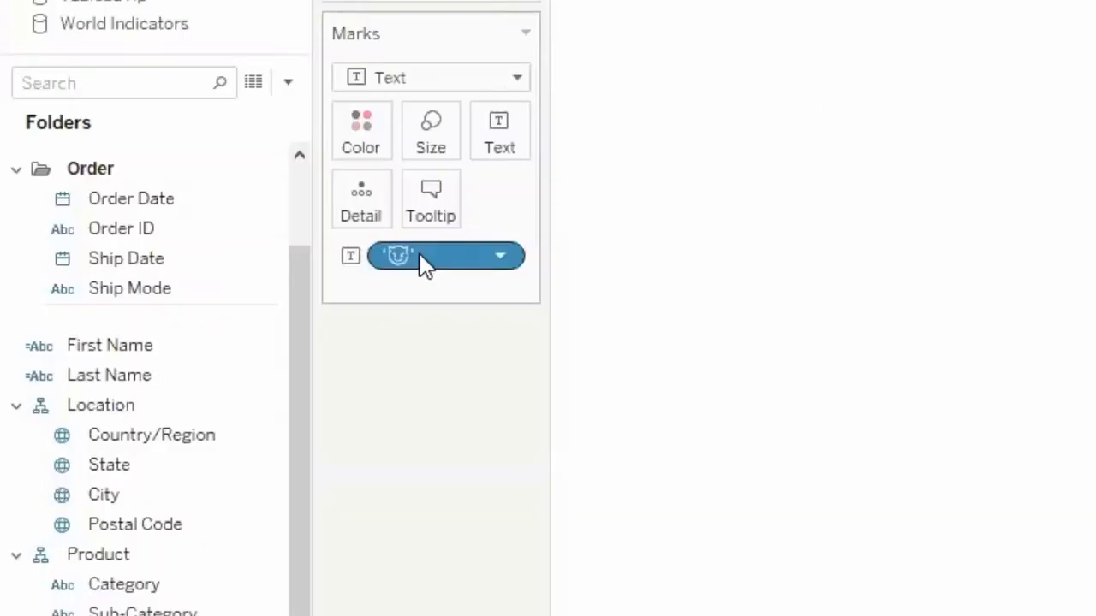
Copy the 😈 emoji from the text pill's calculation and append it to the Last Name calculated field's name.
{"action": "double_click", "coordinate": [169, 235]}
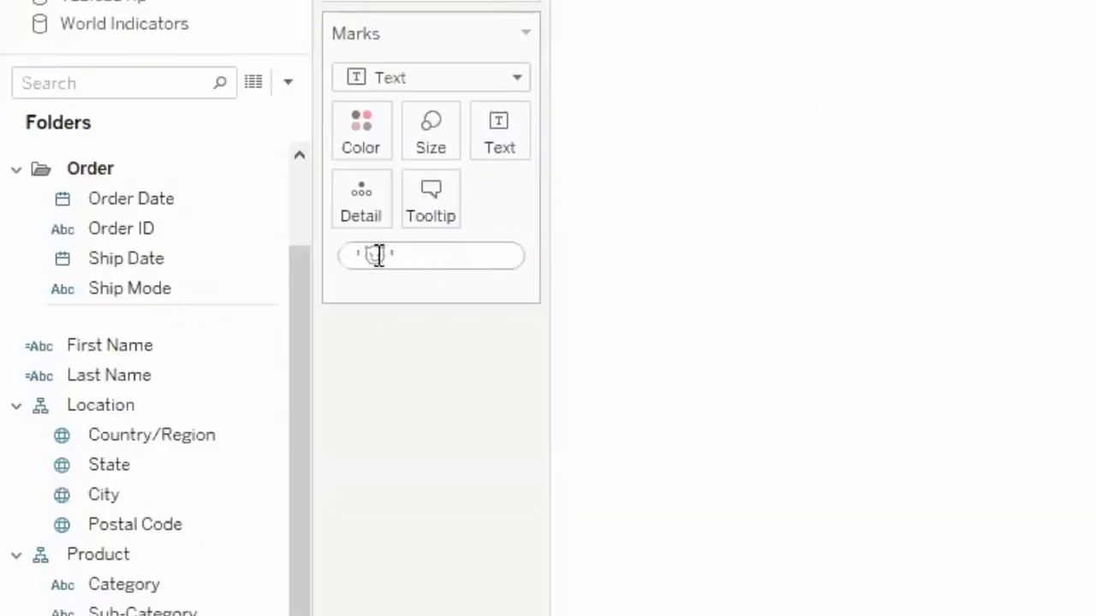
{"action": "left_click_drag", "start_coordinate": [387, 257], "coordinate": [366, 257]}
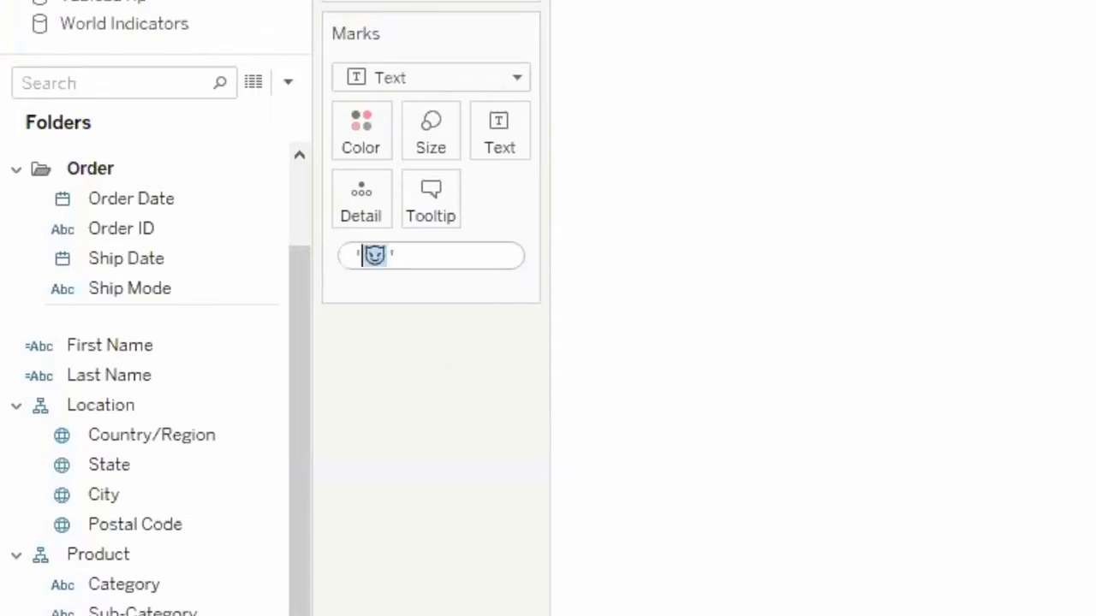
{"action": "left_click", "coordinate": [107, 381]}
{"action": "right_click", "coordinate": [107, 383]}
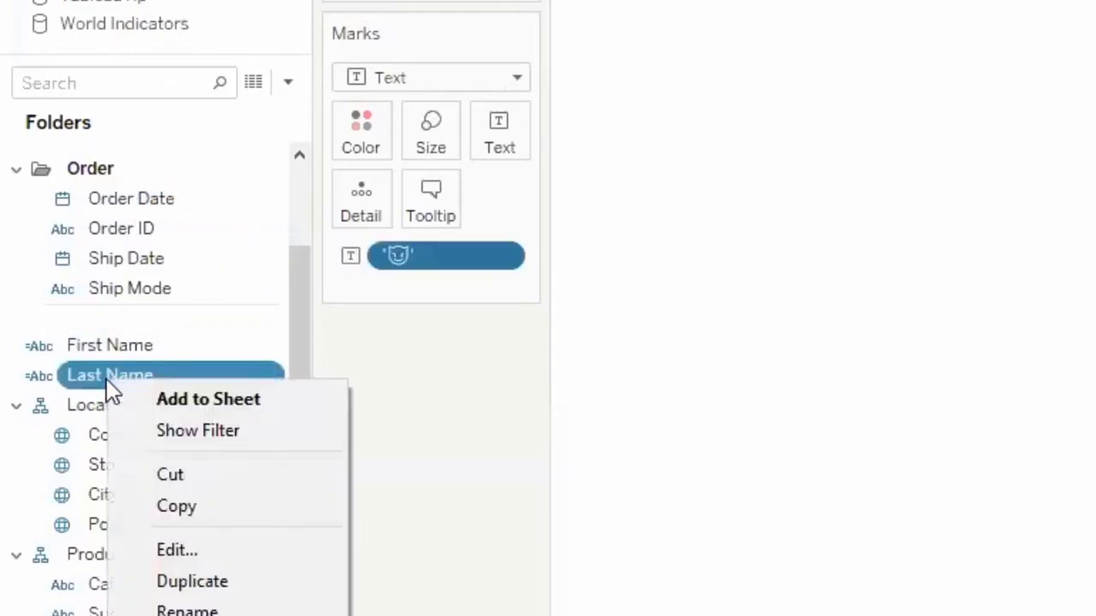
{"action": "left_click", "coordinate": [211, 552]}
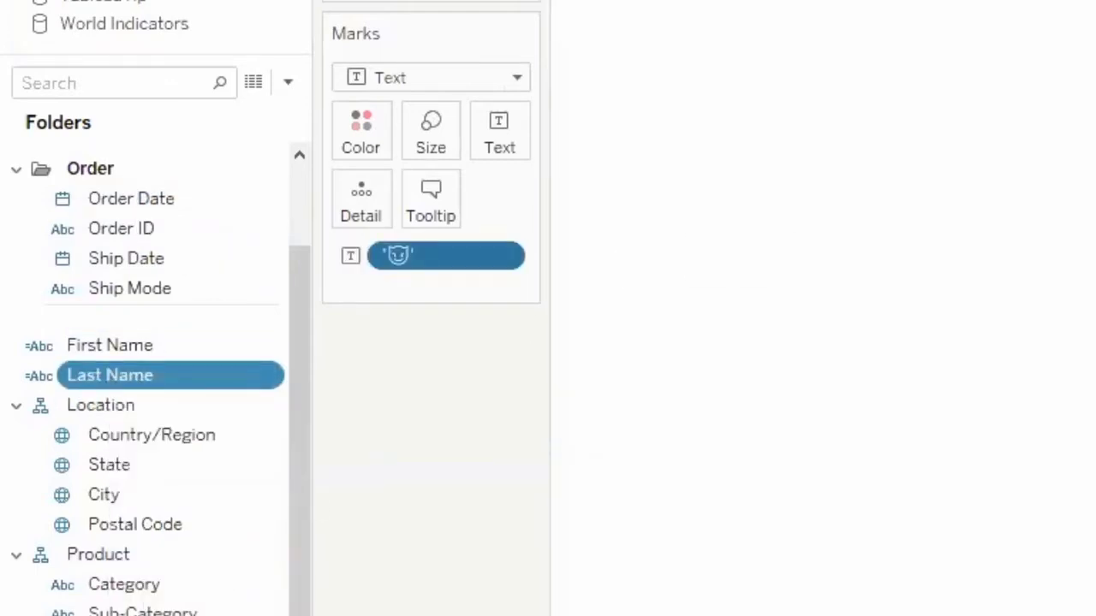
{"action": "left_click_drag", "start_coordinate": [1027, 237], "coordinate": [580, 129]}
{"action": "left_click", "coordinate": [403, 105]}
{"action": "type", "text": "😈"}
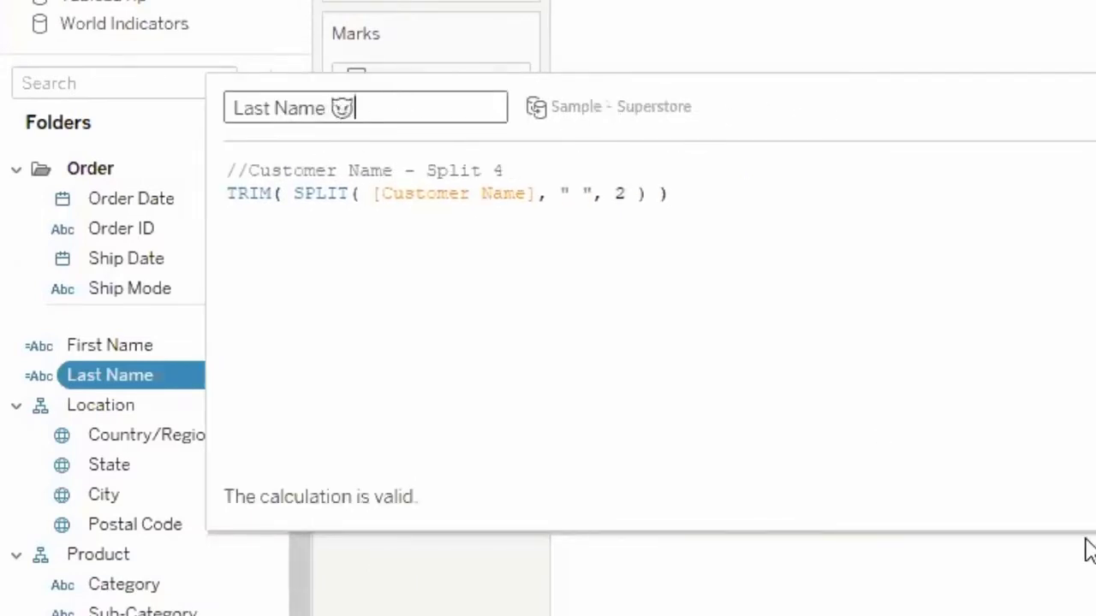
{"action": "key", "text": "Return"}
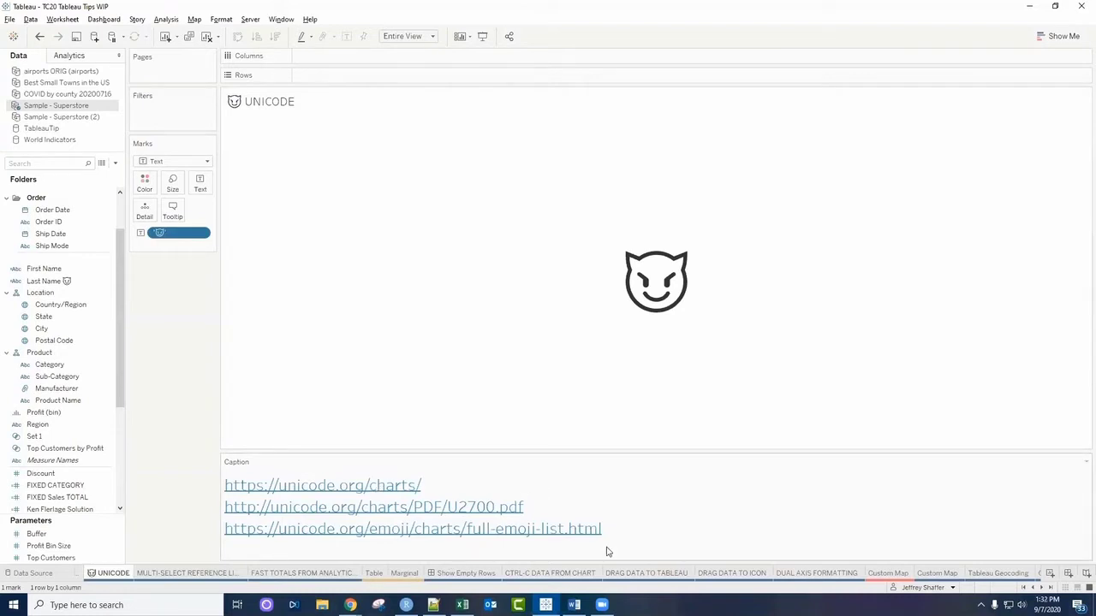
Open the multi-select reference line sheet and bring up the format options for the Retail Open reference line.
{"action": "left_click", "coordinate": [190, 573]}
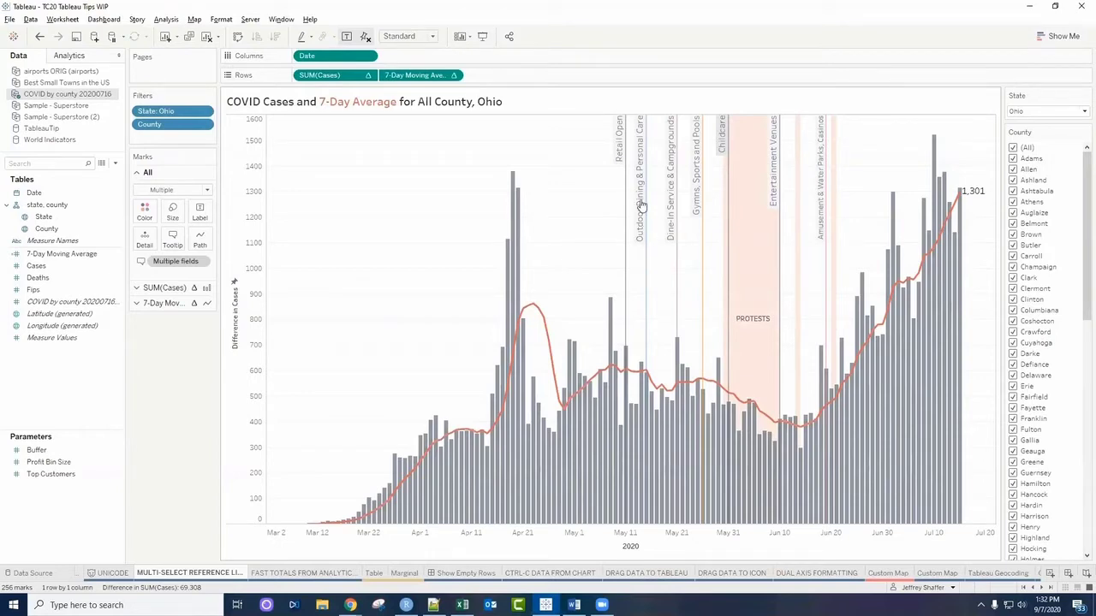
{"action": "mouse_move", "coordinate": [619, 154]}
{"action": "left_click", "coordinate": [620, 154]}
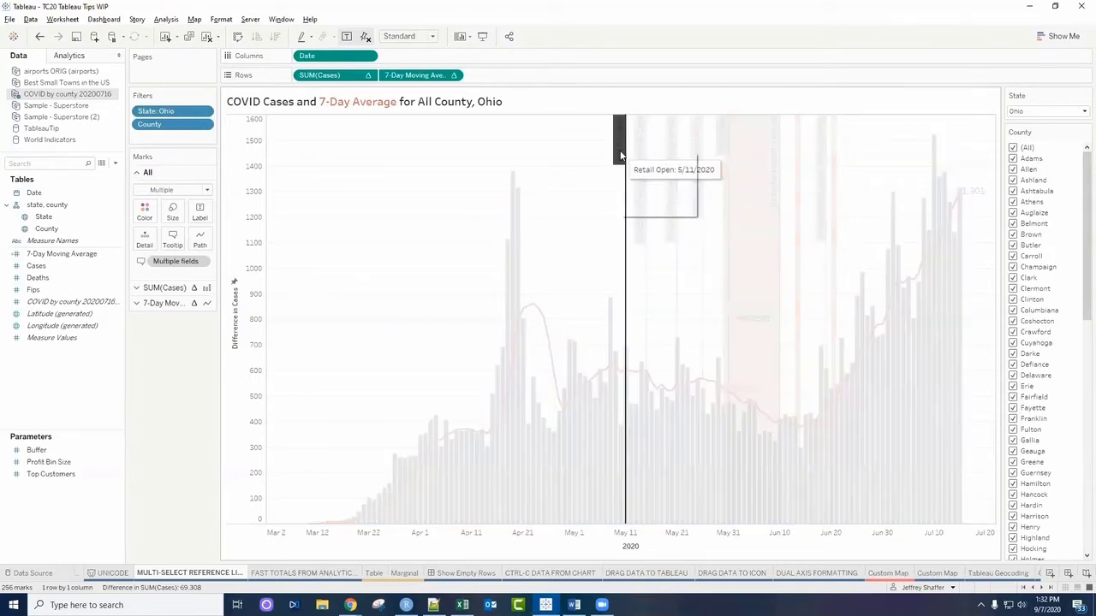
{"action": "right_click", "coordinate": [621, 156]}
{"action": "left_click", "coordinate": [650, 172]}
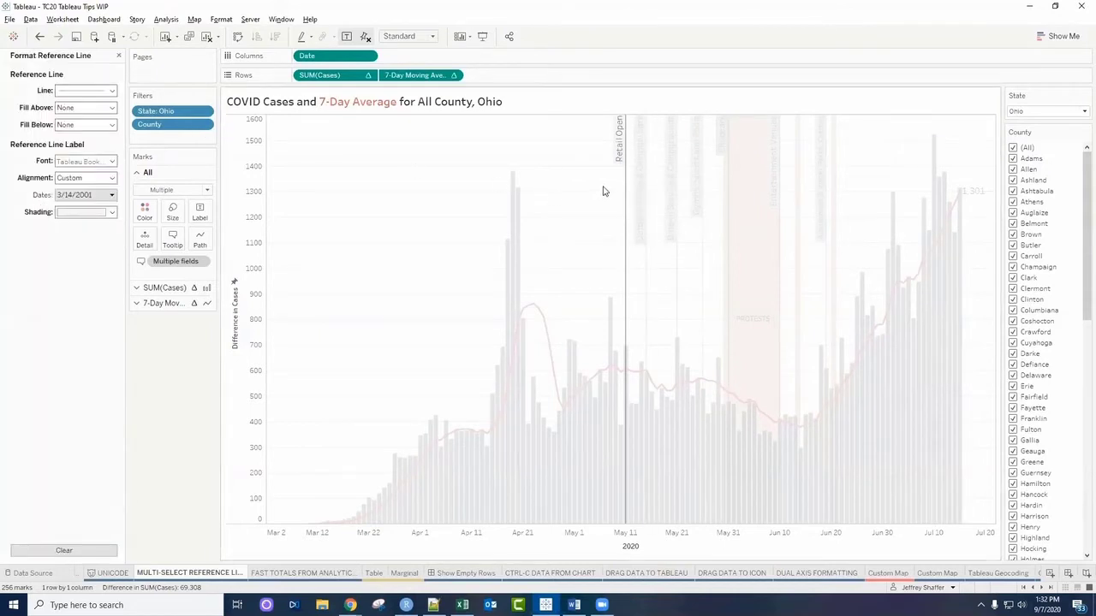
Select all seven labelled reference lines together, from Retail Open to Amusement & Water Parks, Casinos.
{"action": "left_click", "coordinate": [637, 175]}
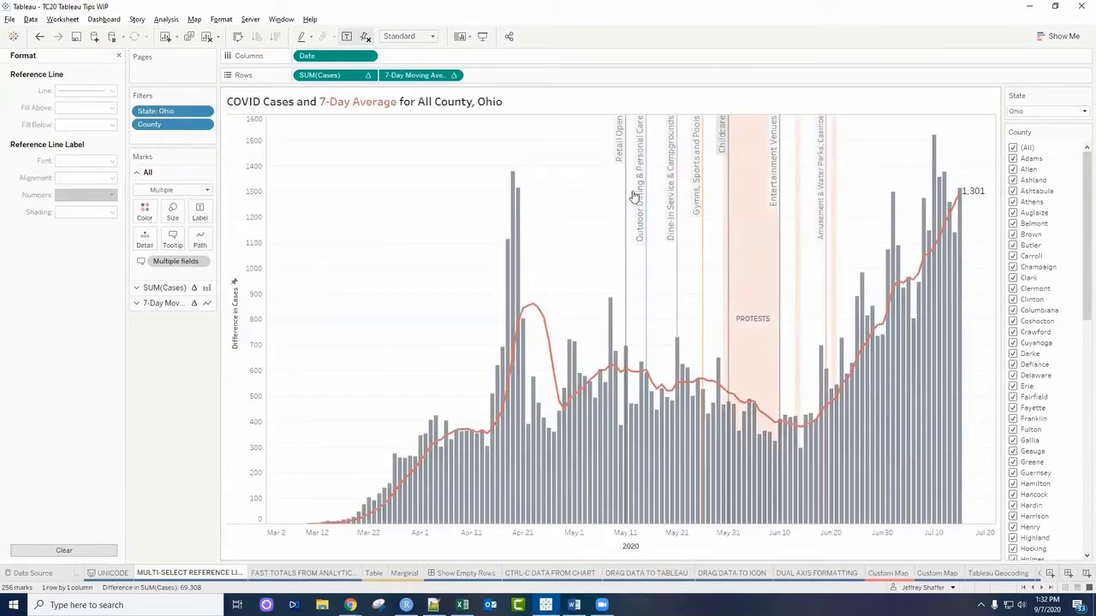
{"action": "left_click", "coordinate": [617, 159]}
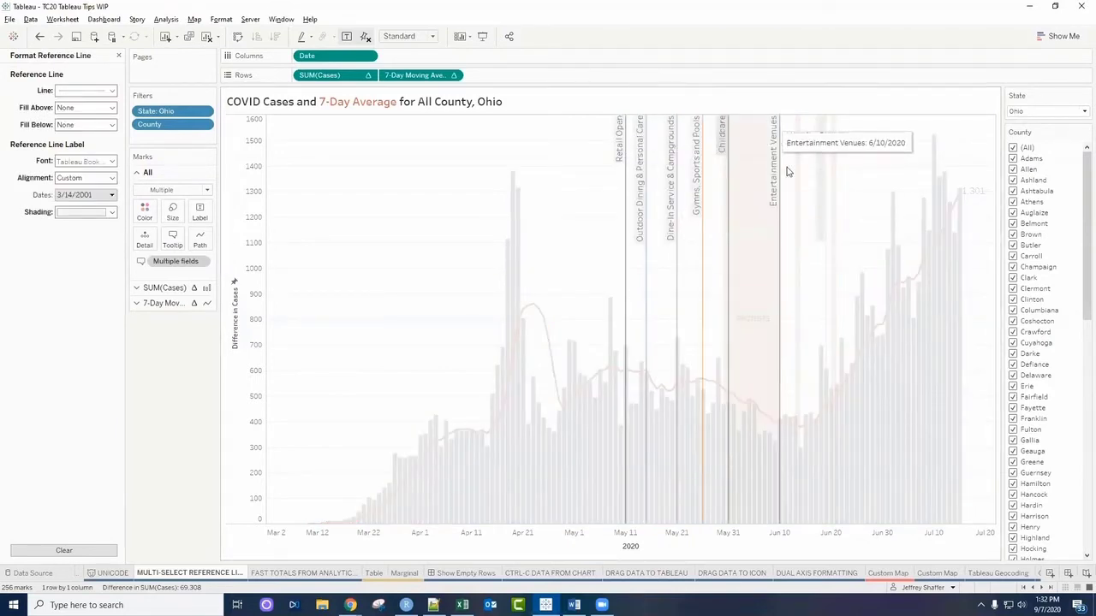
{"action": "left_click", "coordinate": [824, 214], "text": "ctrl"}
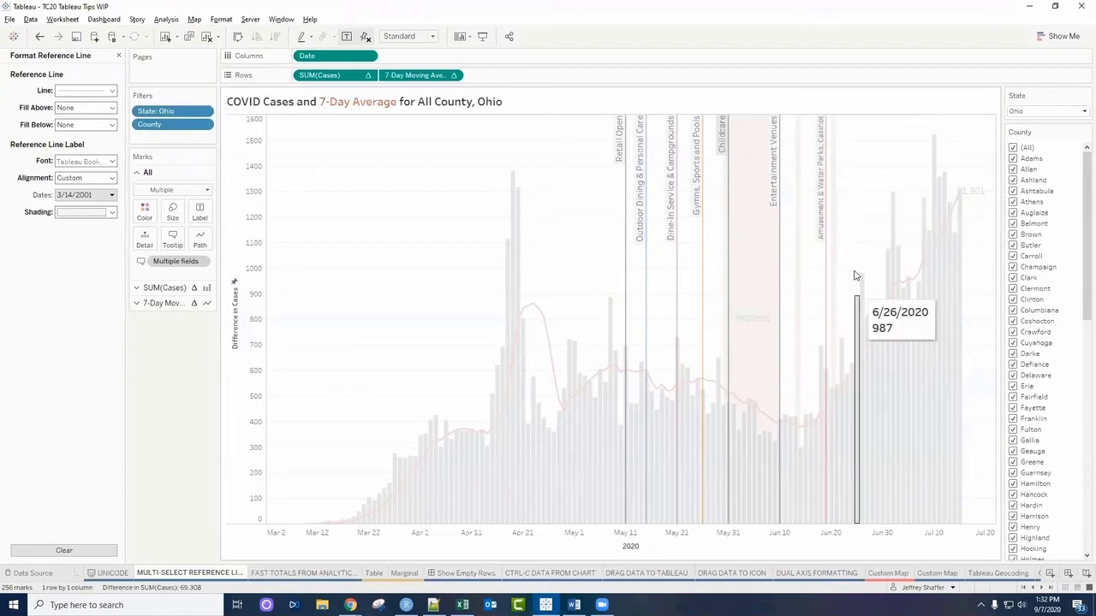
Set the colour of the selected reference lines to grey and look through their label font options.
{"action": "left_click", "coordinate": [89, 91]}
{"action": "left_click", "coordinate": [62, 185]}
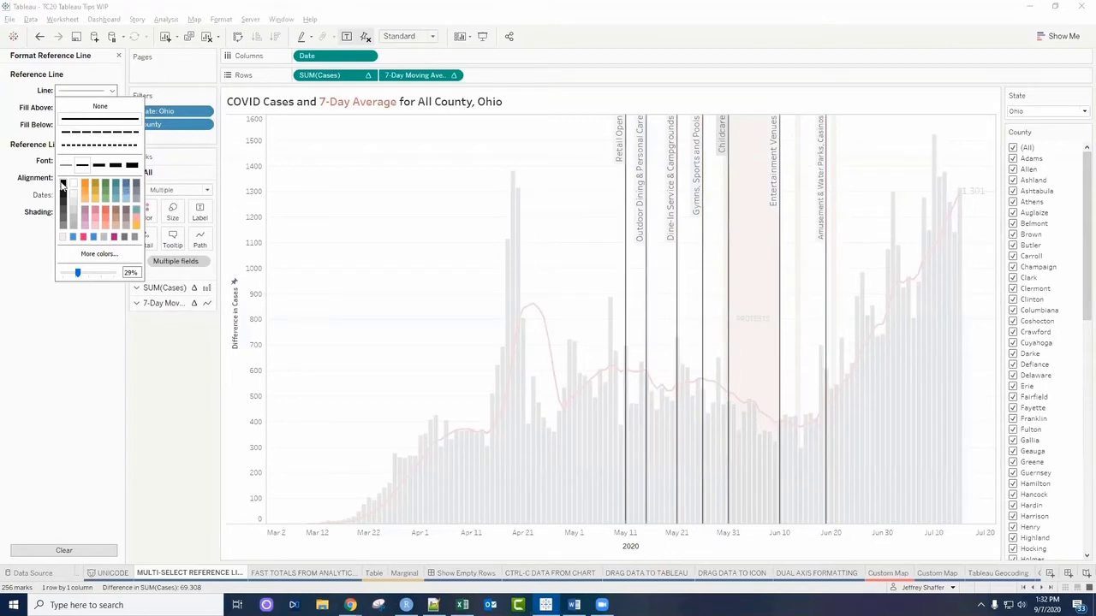
{"action": "left_click", "coordinate": [62, 221]}
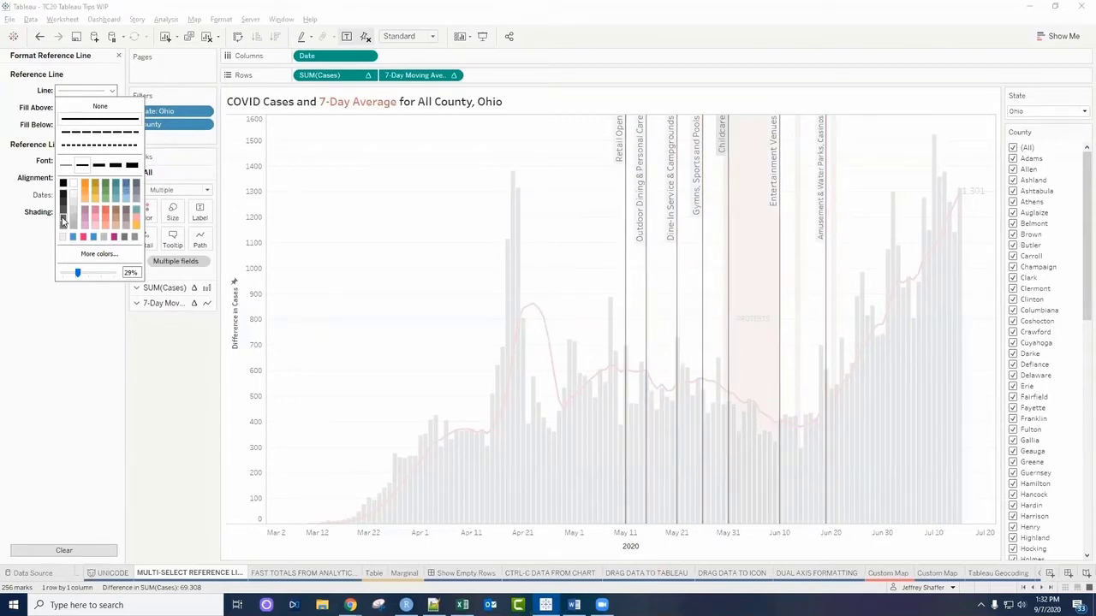
{"action": "left_click", "coordinate": [43, 163]}
{"action": "left_click", "coordinate": [86, 161]}
{"action": "left_click", "coordinate": [97, 194]}
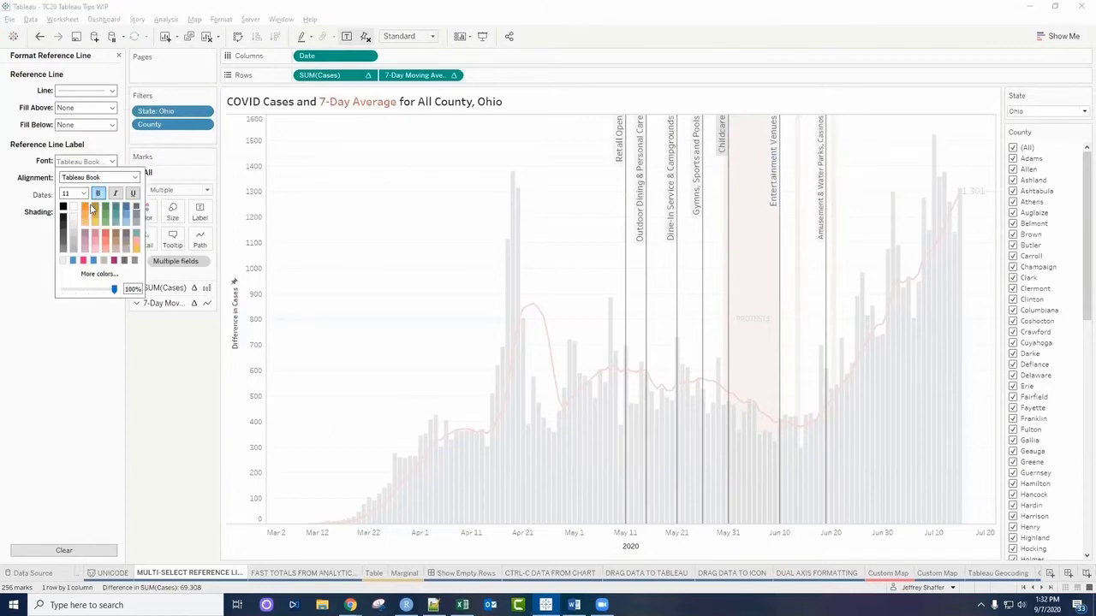
{"action": "left_click", "coordinate": [85, 209]}
{"action": "left_click", "coordinate": [574, 188]}
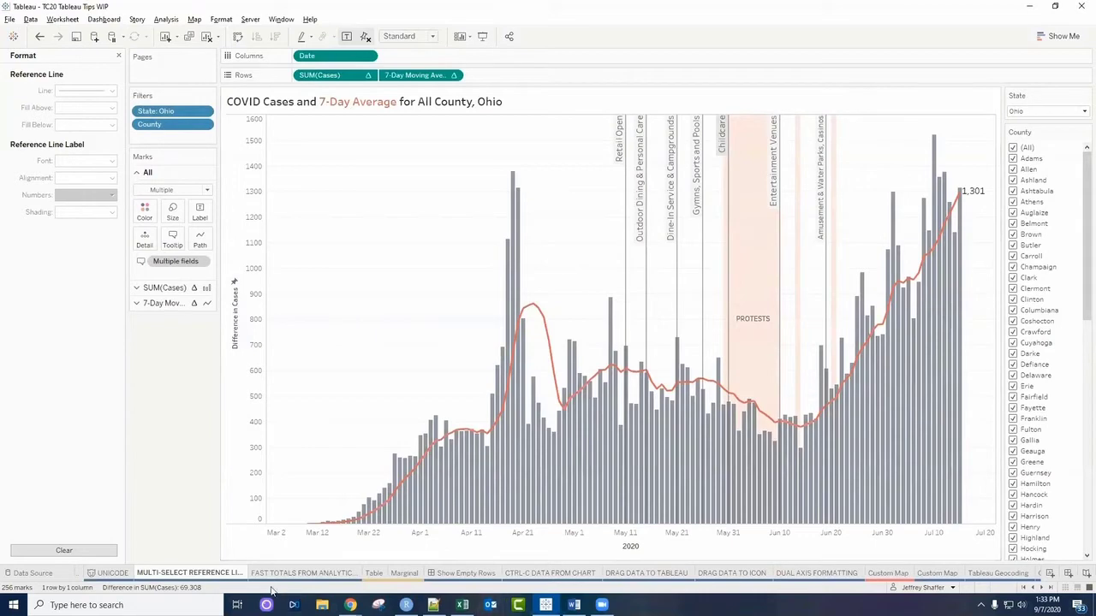
Open the "FAST TOTALS FROM ANALYTICS PANE" sheet and add all subtotals to the table.
{"action": "left_click", "coordinate": [296, 574]}
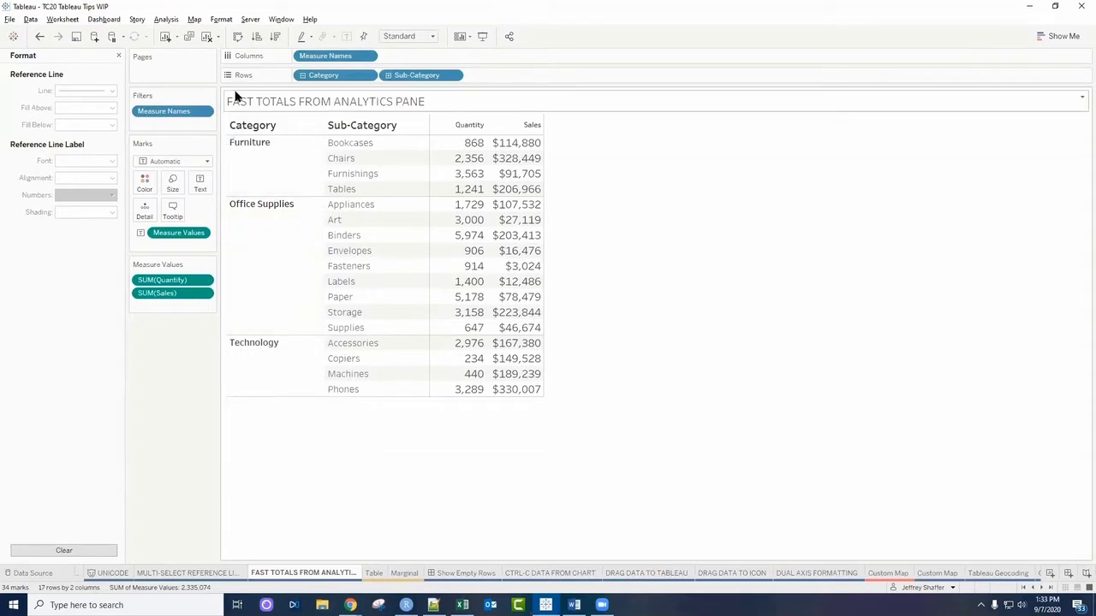
{"action": "left_click", "coordinate": [166, 19]}
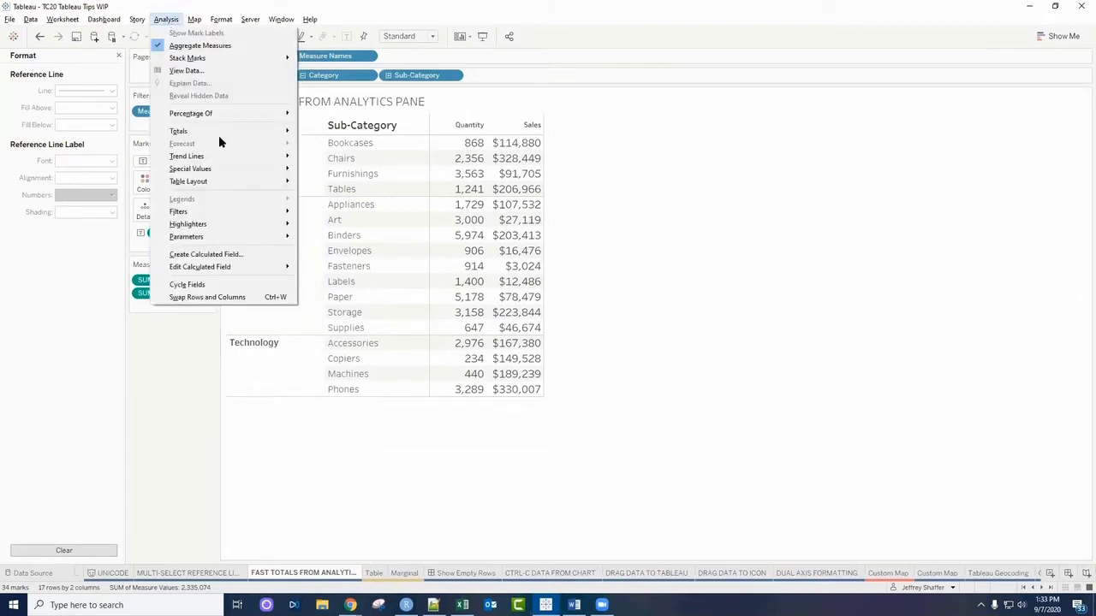
{"action": "mouse_move", "coordinate": [217, 134]}
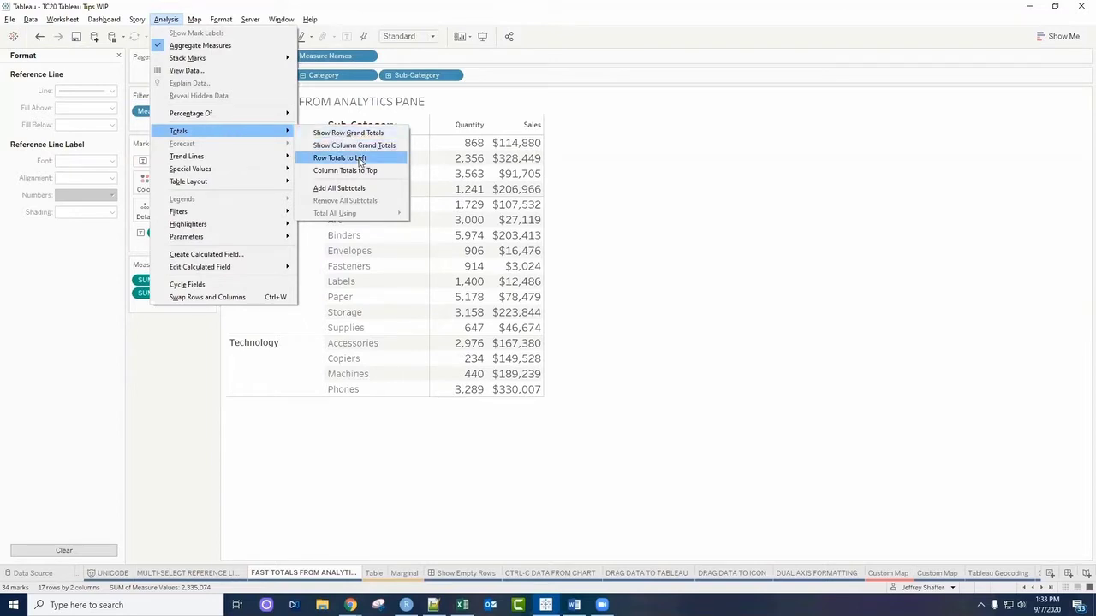
{"action": "left_click", "coordinate": [347, 190]}
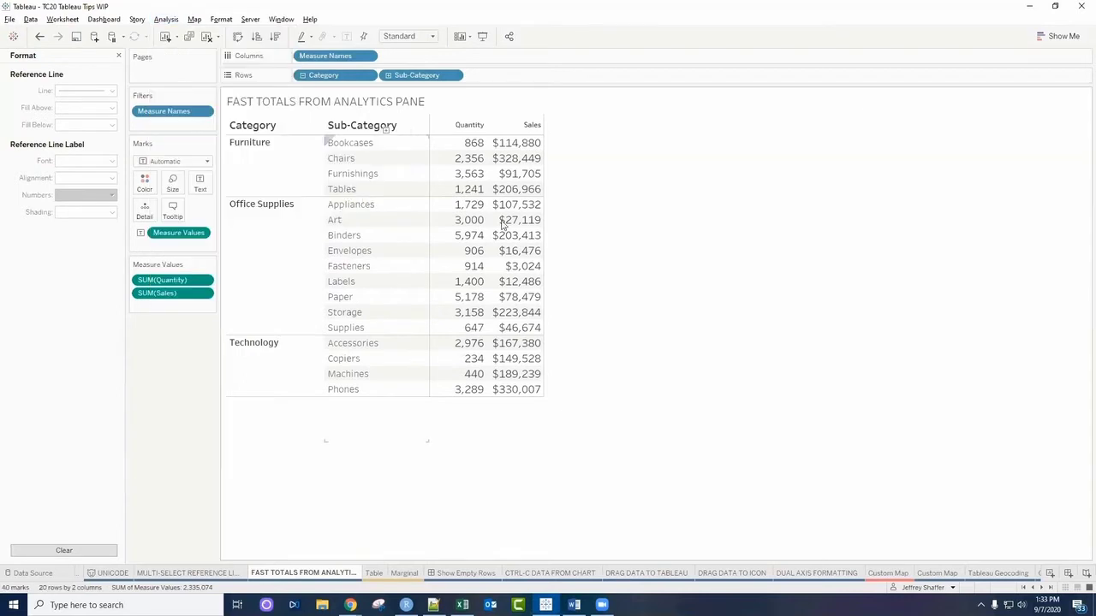
Undo the added subtotals and add both subtotals and column grand totals to the table from the Analytics options.
{"action": "left_click", "coordinate": [40, 37]}
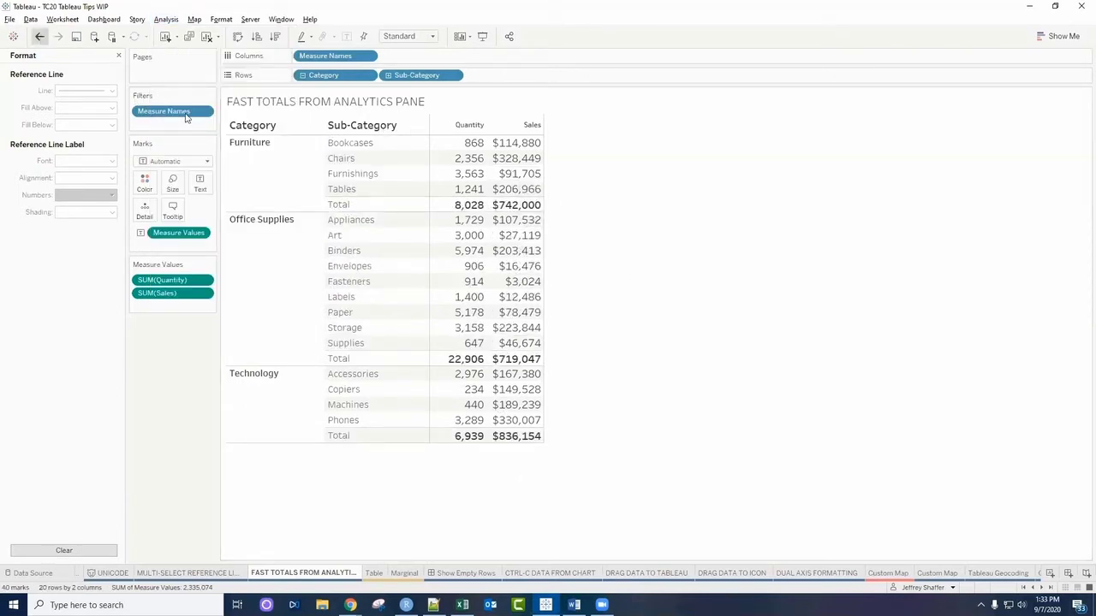
{"action": "left_click", "coordinate": [118, 55]}
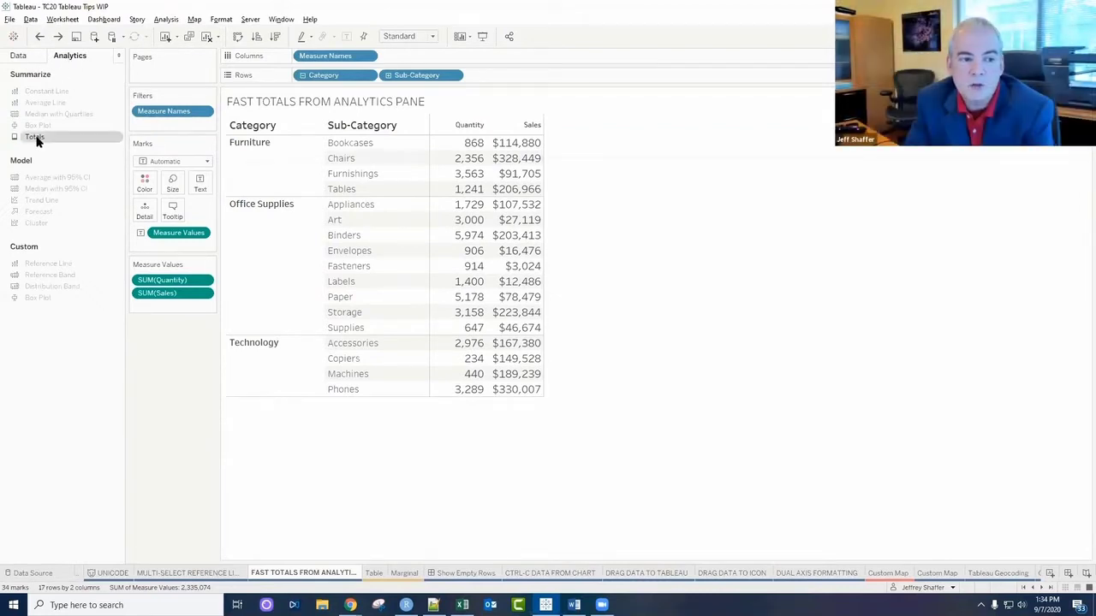
{"action": "left_click_drag", "start_coordinate": [37, 140], "coordinate": [501, 254]}
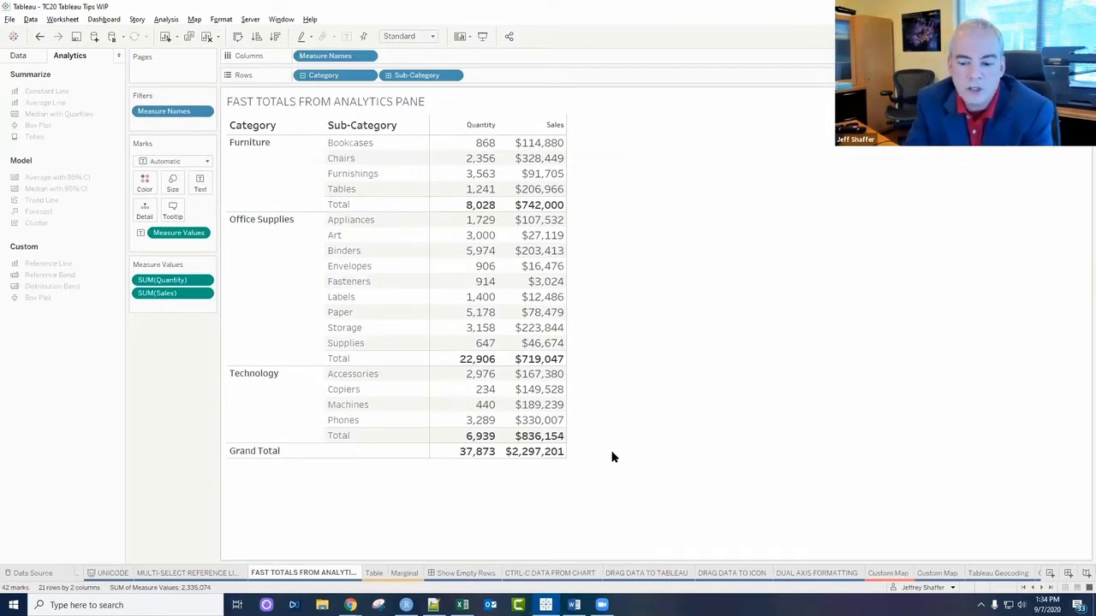
Open the Show Empty Rows dashboard and switch the Select State filter between all states and Alabama, leaving it on Alabama.
{"action": "left_click", "coordinate": [463, 574]}
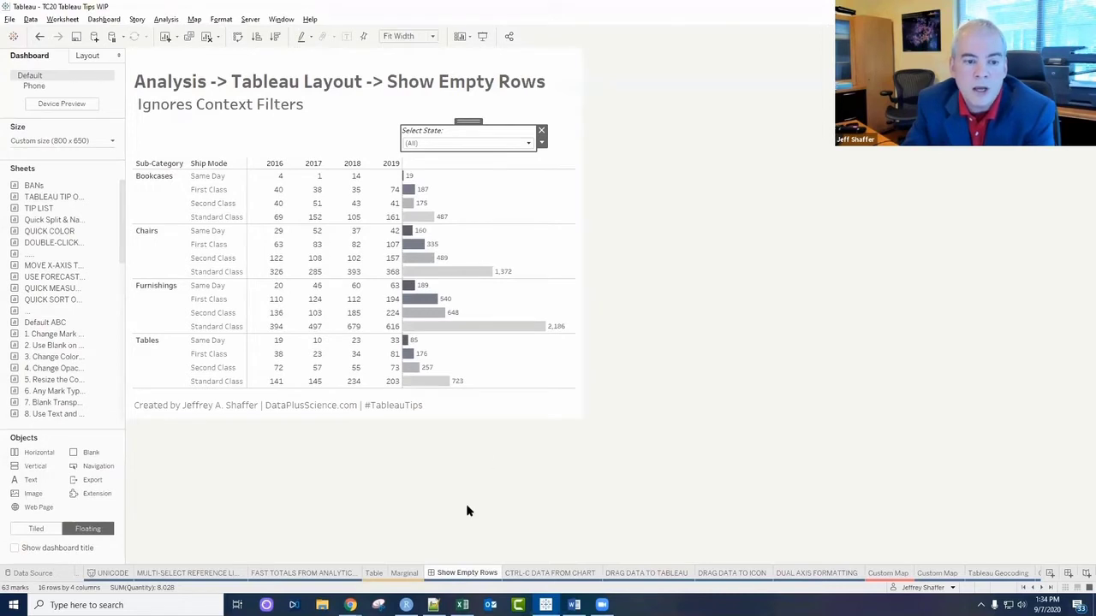
{"action": "left_click", "coordinate": [437, 143]}
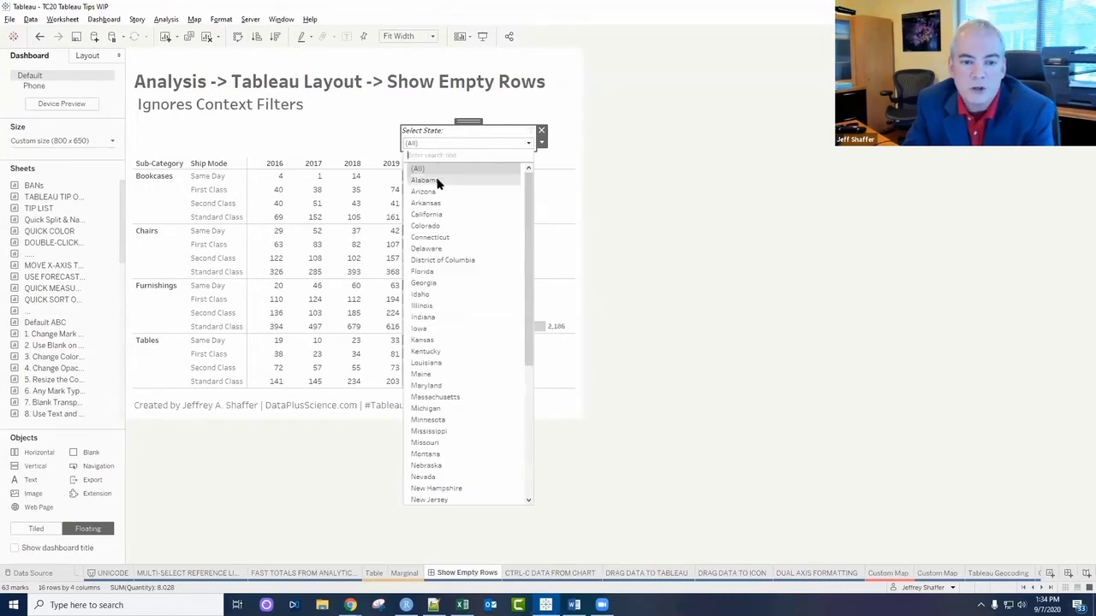
{"action": "left_click", "coordinate": [437, 183]}
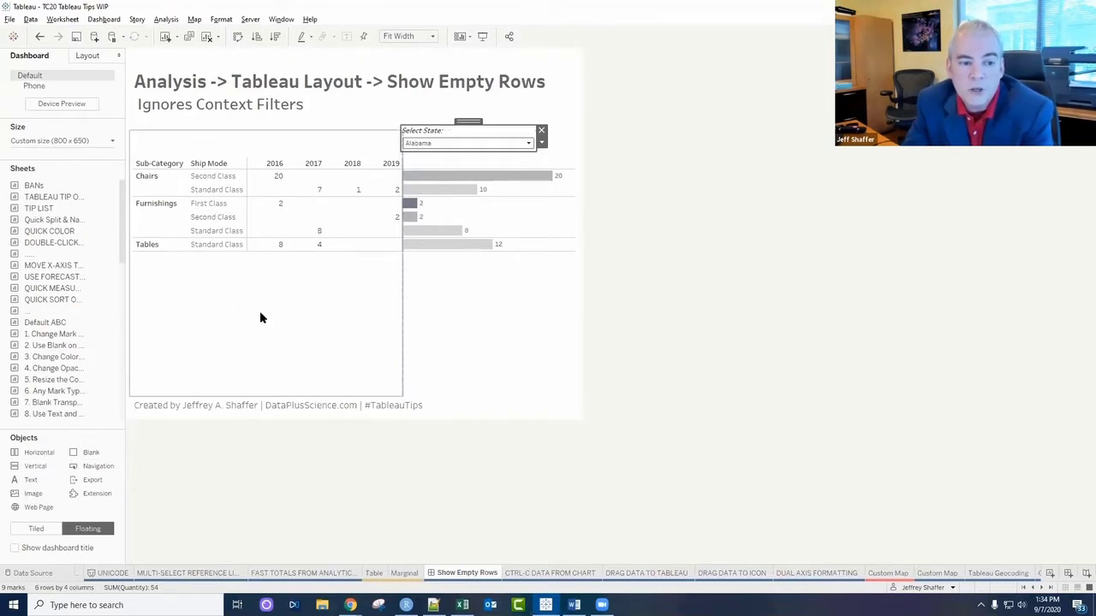
{"action": "left_click", "coordinate": [451, 144]}
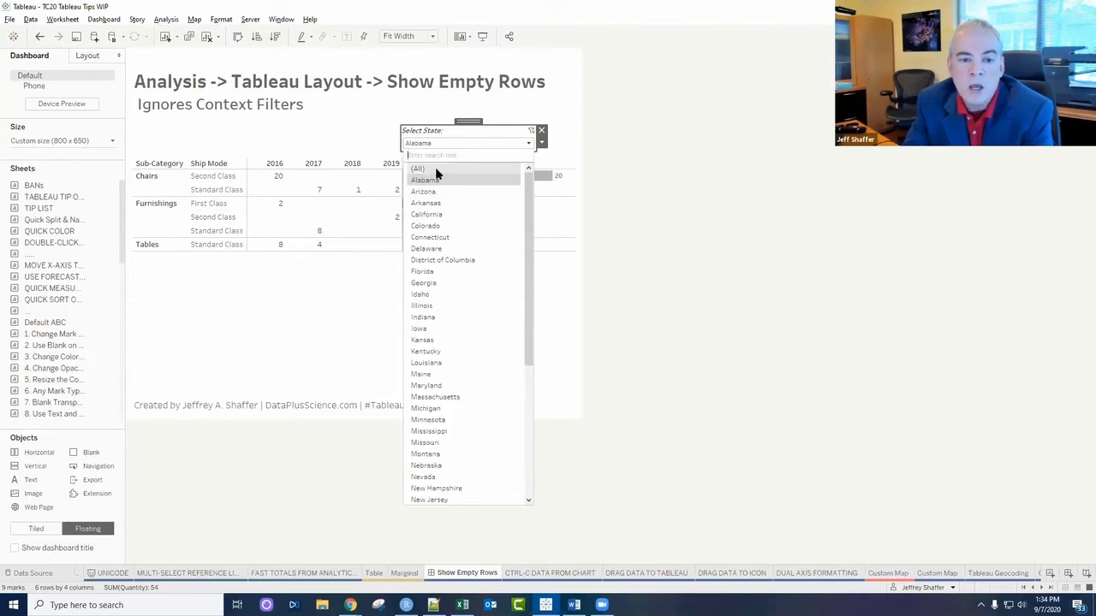
{"action": "left_click", "coordinate": [435, 169]}
{"action": "left_click", "coordinate": [441, 145]}
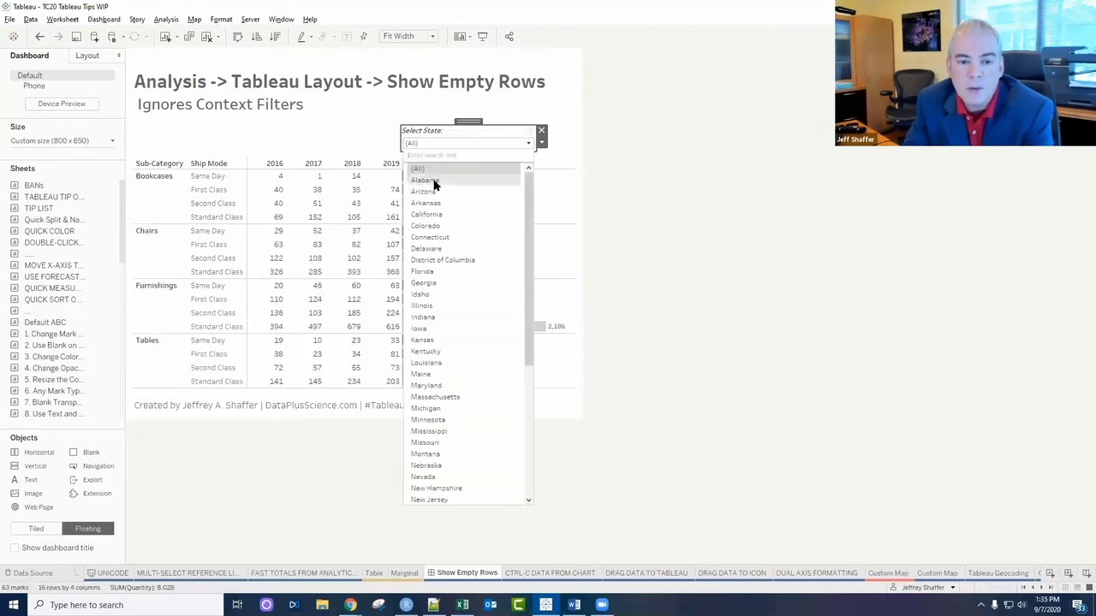
{"action": "left_click", "coordinate": [431, 181]}
Turn on Show Empty Rows for the sub-category and ship mode table on the dashboard.
{"action": "left_click", "coordinate": [299, 150]}
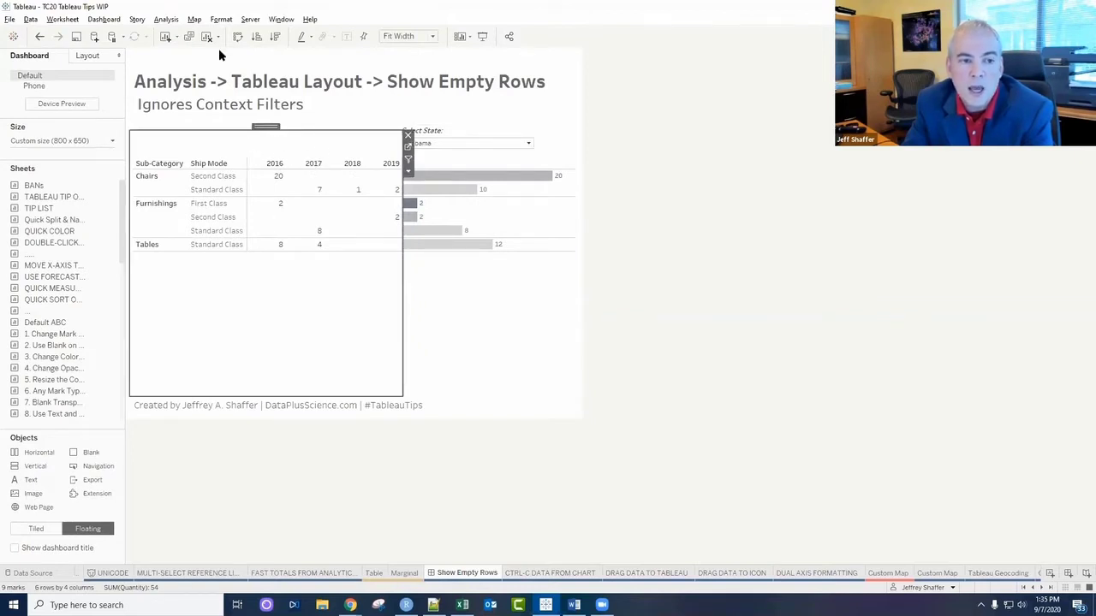
{"action": "left_click", "coordinate": [166, 19]}
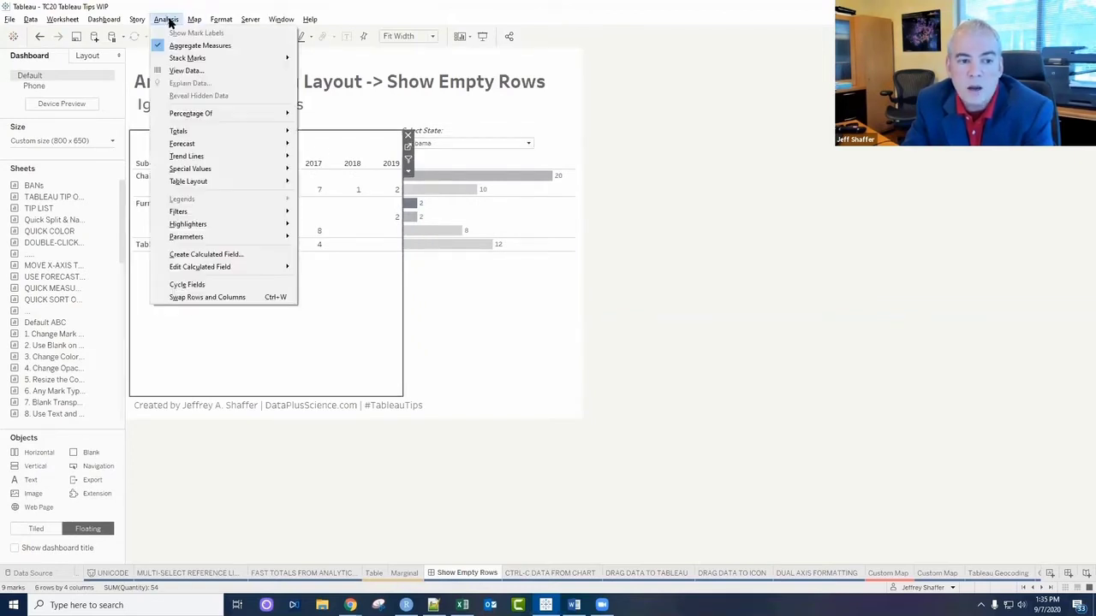
{"action": "mouse_move", "coordinate": [231, 186]}
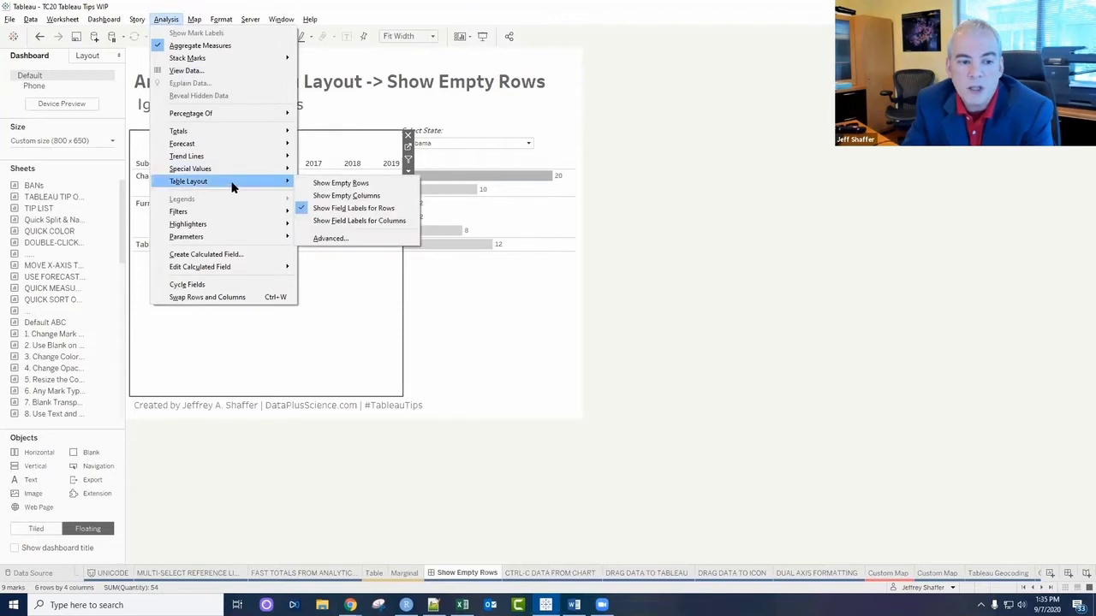
{"action": "left_click", "coordinate": [346, 185]}
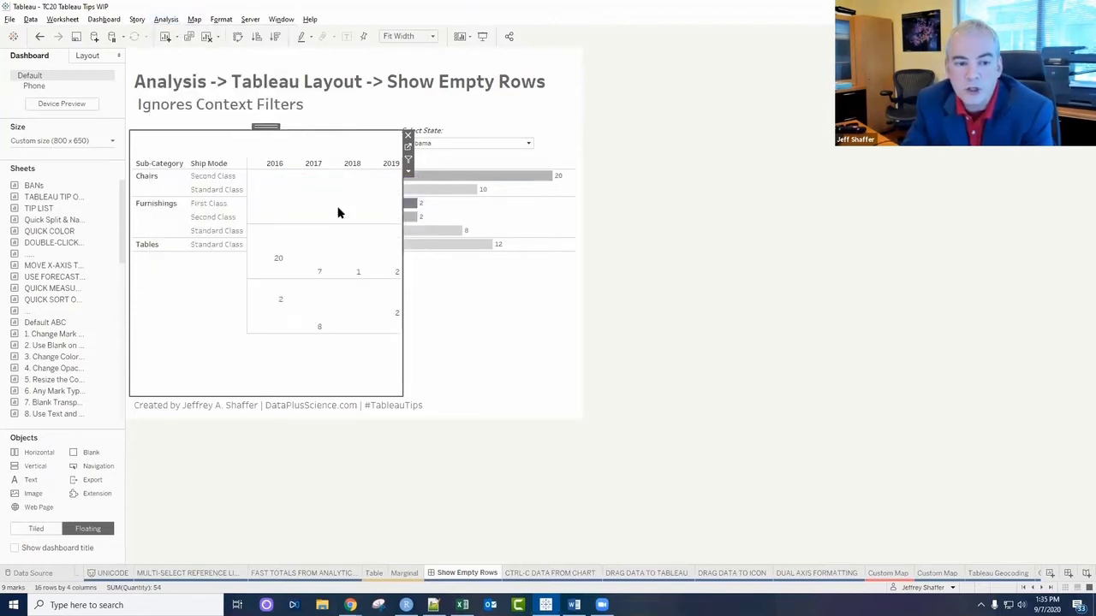
Turn on Show Empty Rows for the bar chart beside the table.
{"action": "left_click", "coordinate": [516, 302]}
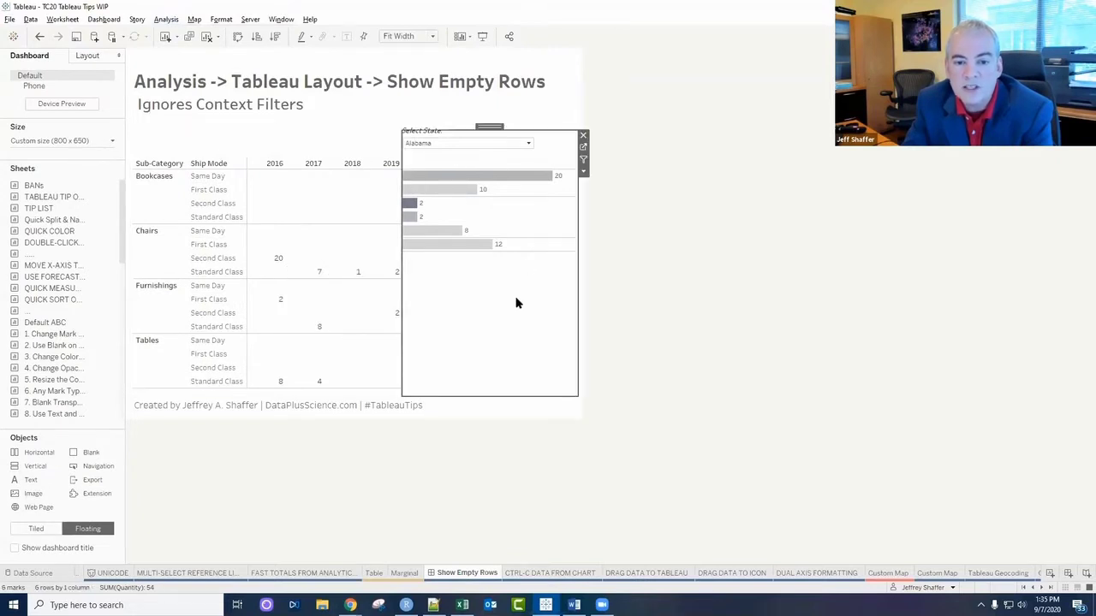
{"action": "left_click", "coordinate": [166, 19]}
{"action": "mouse_move", "coordinate": [230, 180]}
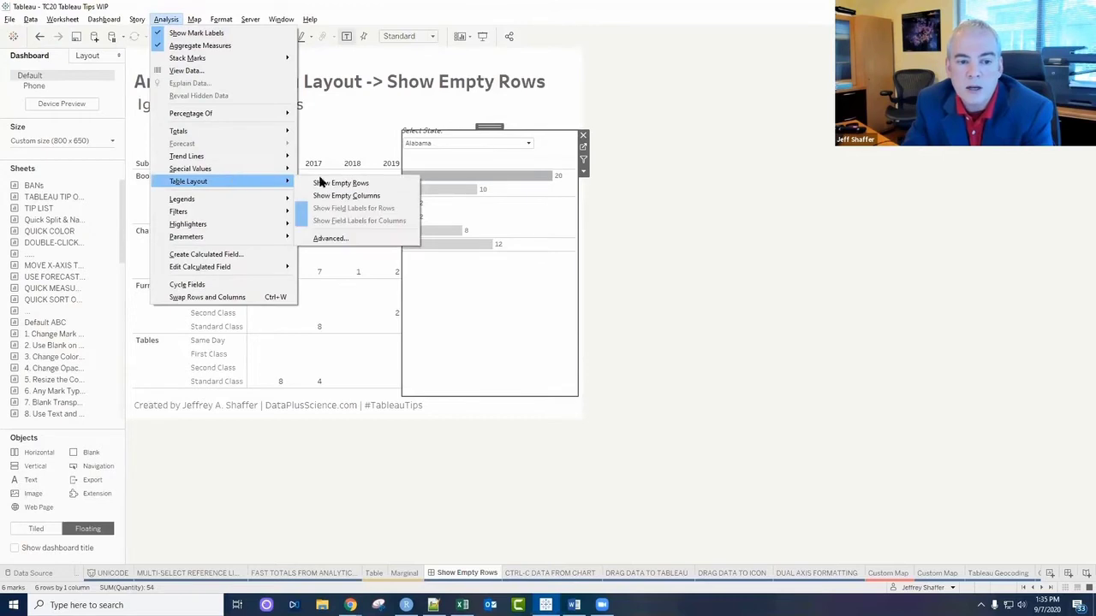
{"action": "left_click", "coordinate": [344, 183]}
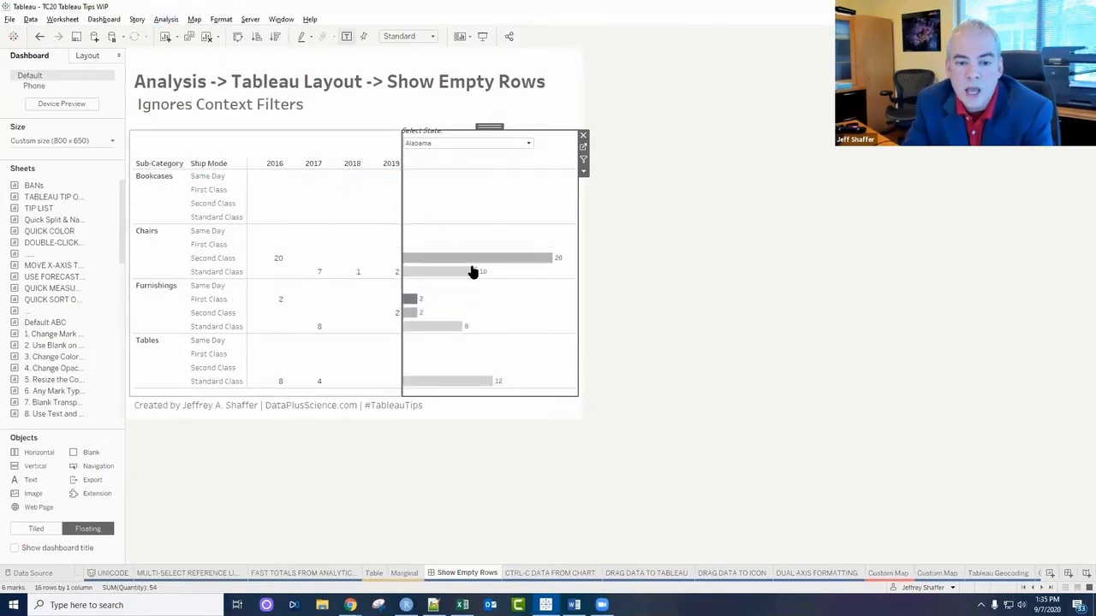
Check the dashboard's row alignment with the state filter on Alabama and Arizona, and reset the filter to (All).
{"action": "left_click", "coordinate": [468, 143]}
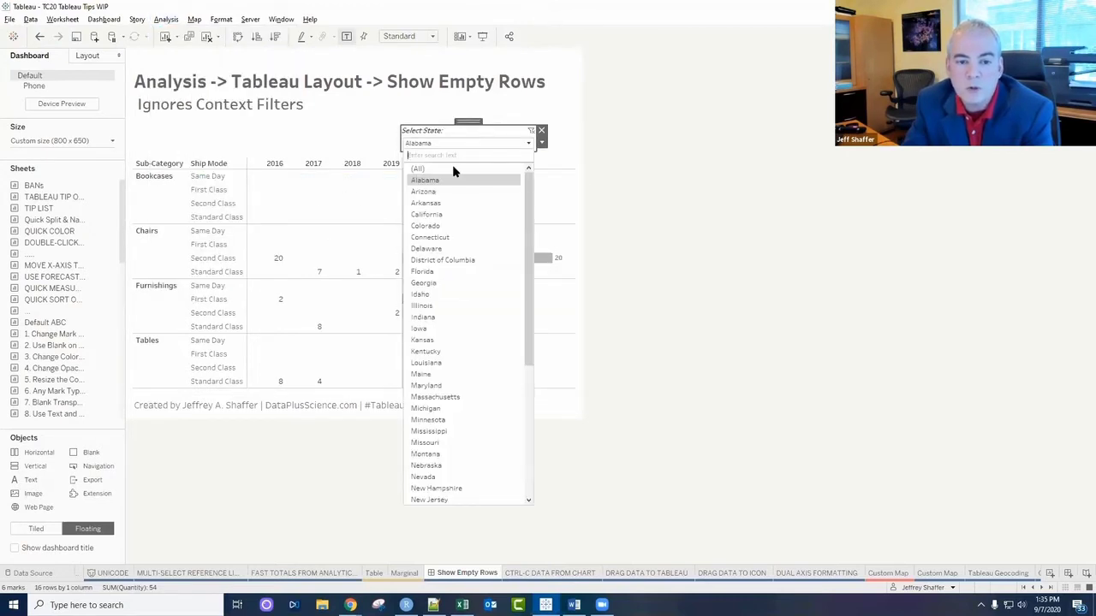
{"action": "left_click", "coordinate": [418, 169]}
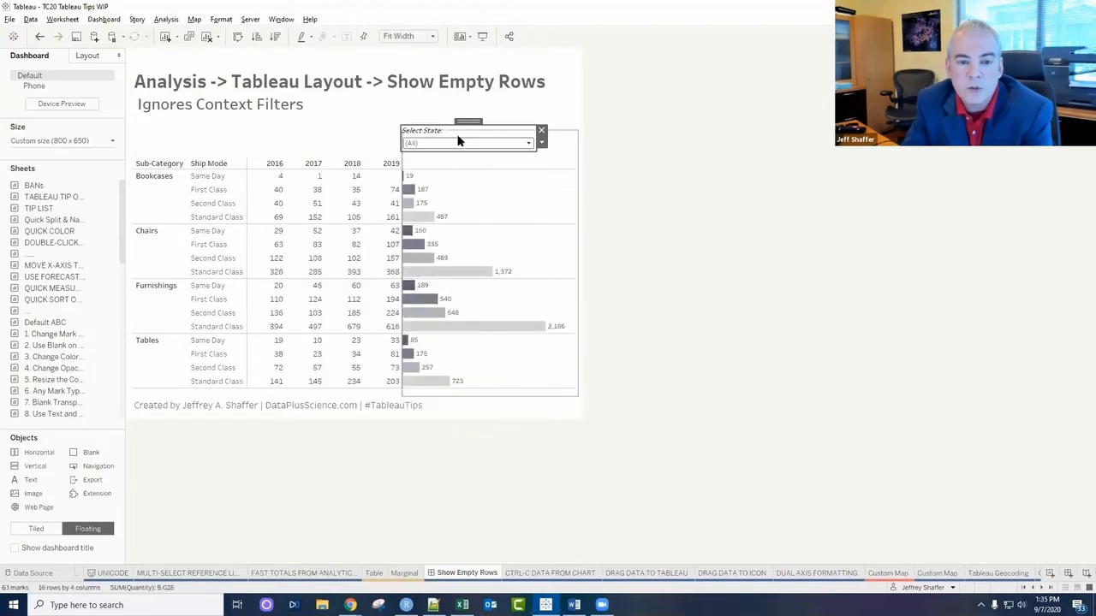
{"action": "left_click", "coordinate": [458, 143]}
{"action": "left_click", "coordinate": [453, 179]}
{"action": "left_click", "coordinate": [452, 144]}
{"action": "left_click", "coordinate": [455, 192]}
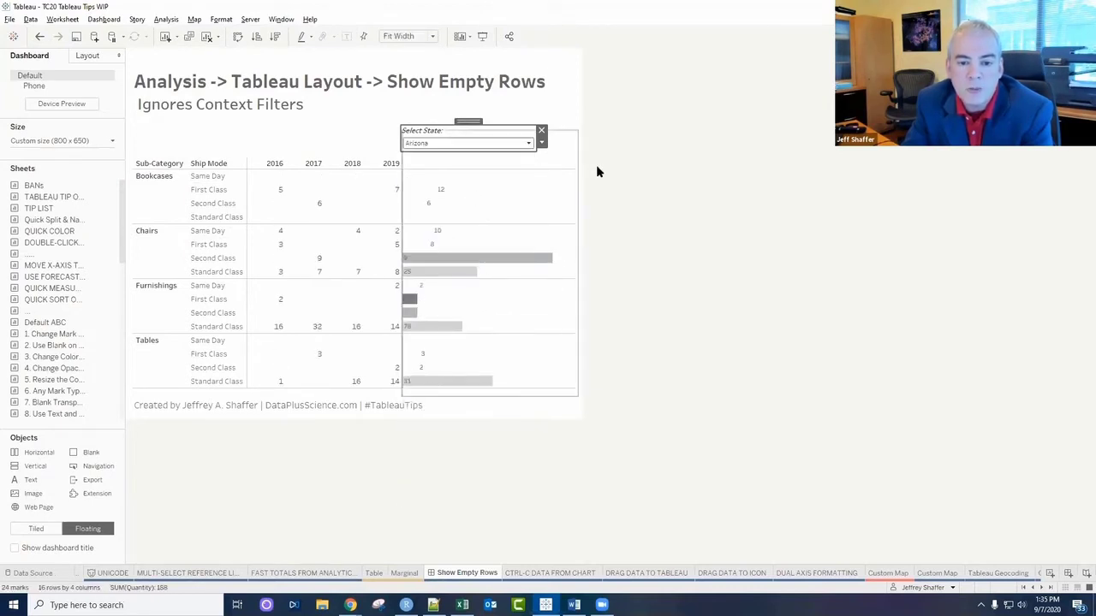
{"action": "left_click", "coordinate": [447, 144]}
{"action": "left_click", "coordinate": [441, 171]}
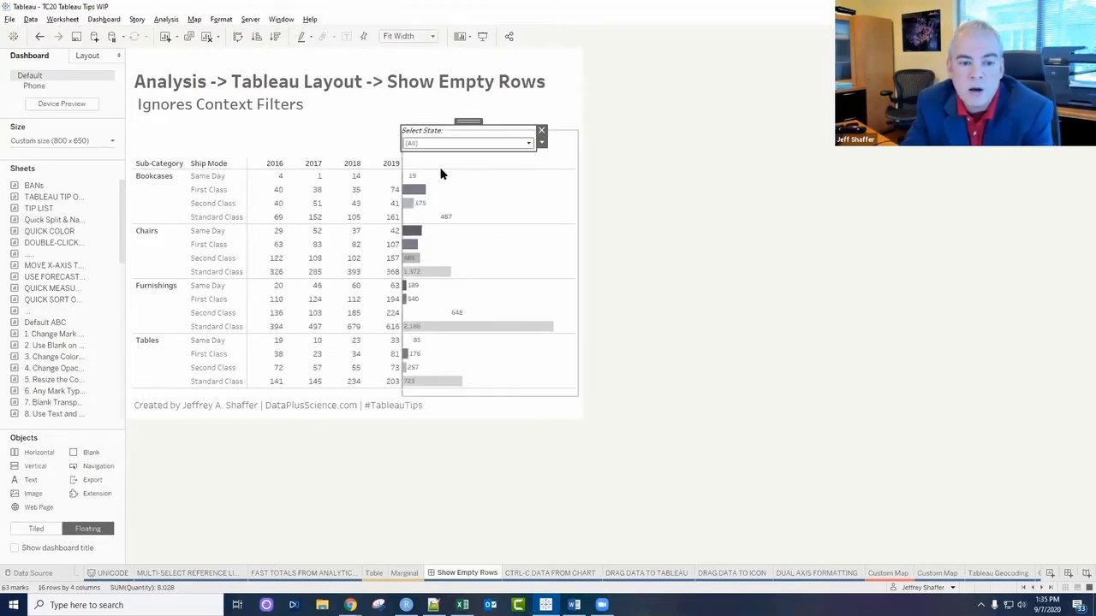
Open the CTRL-C DATA FROM CHART sheet and copy the data of the marks in the low-birth-rate cluster around China's large bubble.
{"action": "left_click", "coordinate": [551, 573]}
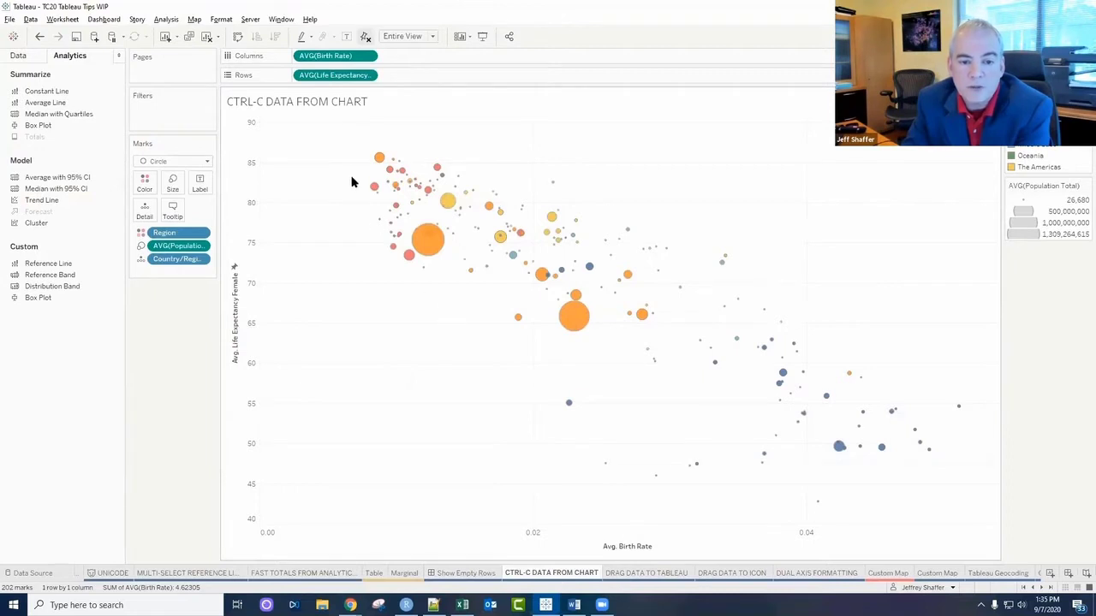
{"action": "left_click_drag", "start_coordinate": [356, 159], "coordinate": [447, 276]}
{"action": "left_click_drag", "start_coordinate": [451, 280], "coordinate": [448, 279]}
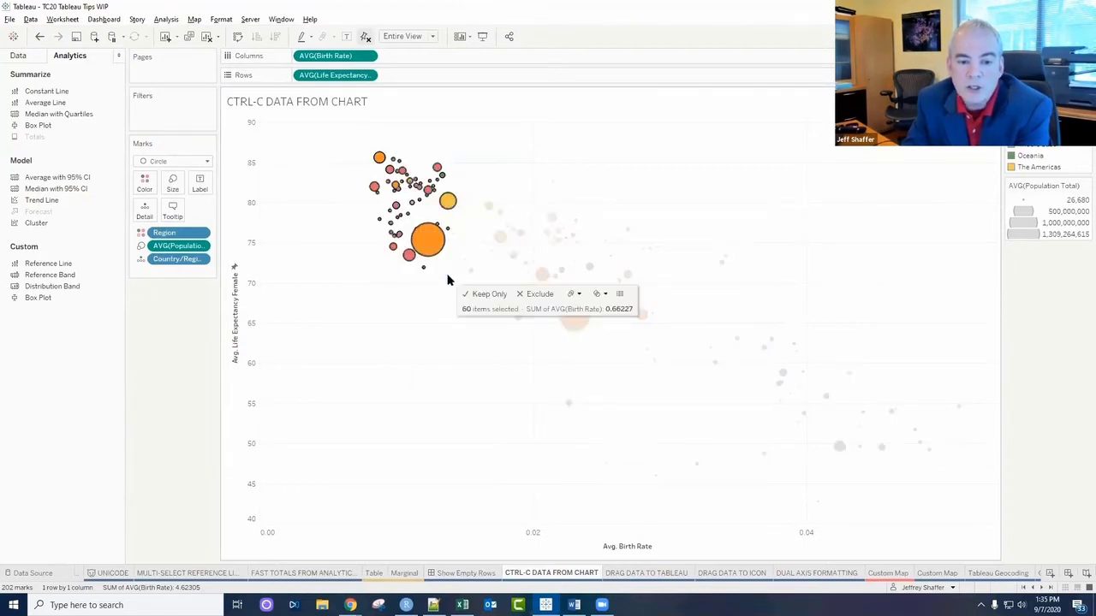
{"action": "left_click_drag", "start_coordinate": [342, 211], "coordinate": [448, 276]}
{"action": "left_click_drag", "start_coordinate": [352, 214], "coordinate": [433, 277]}
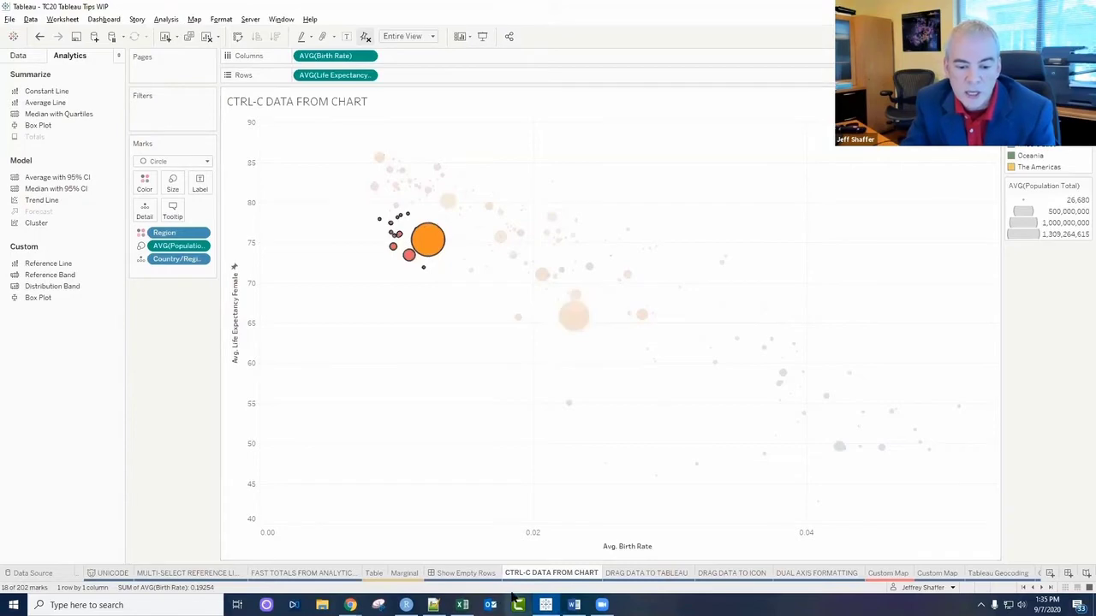
Switch to Excel and paste the copied chart data into the blank sheet starting at cell A1.
{"action": "left_click", "coordinate": [463, 604]}
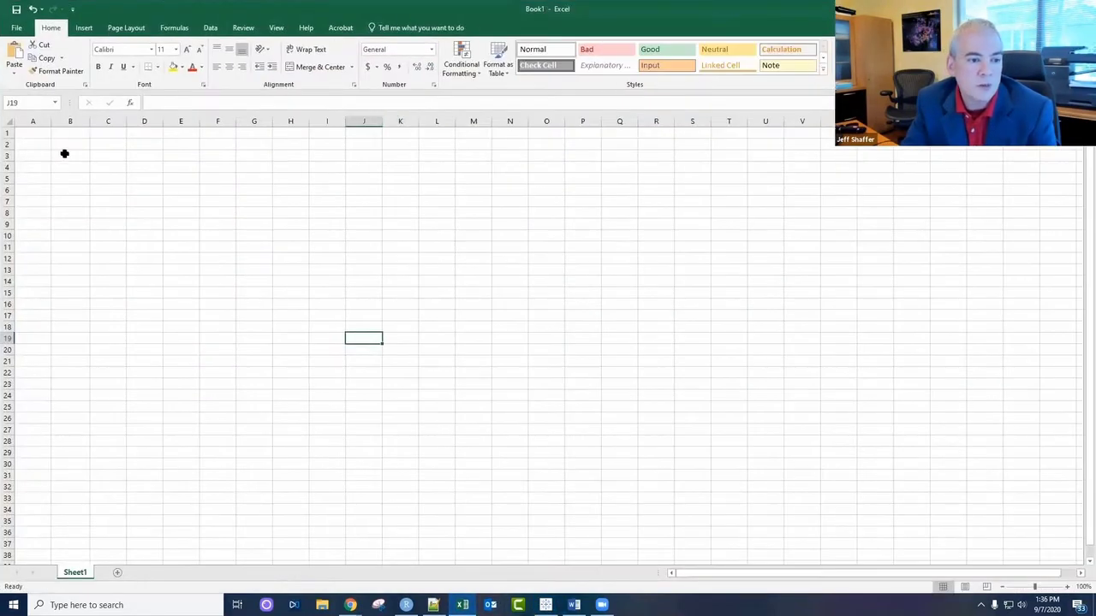
{"action": "left_click", "coordinate": [40, 130]}
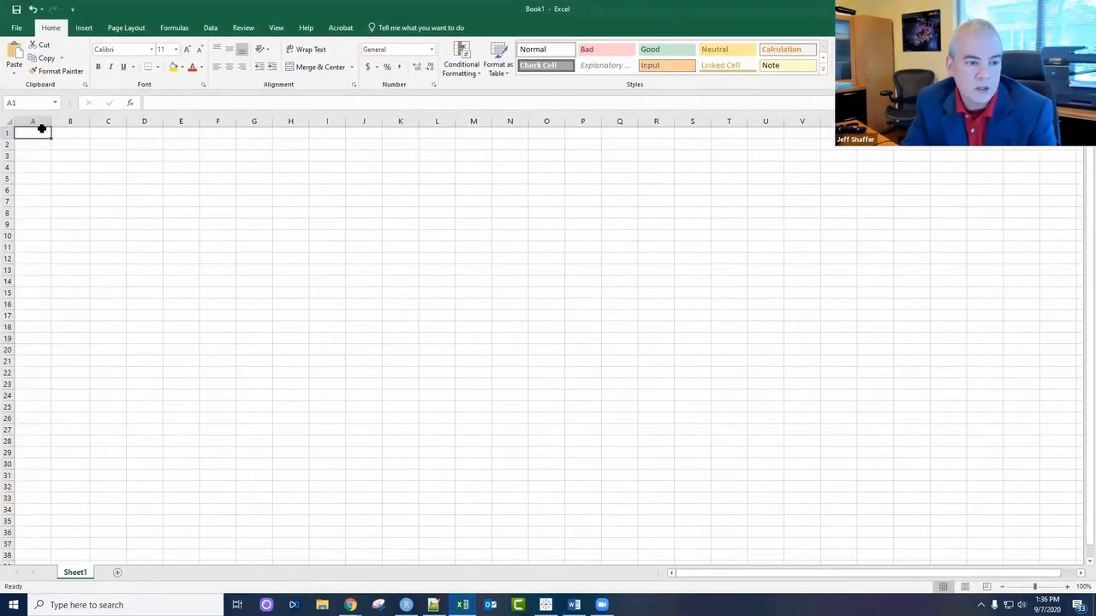
{"action": "type", "text": "Country/Region\tRegion\tAvg. Birth Rate\tAvg. Life Expectancy\tAvg. Population Total Bosnia an\tEurope\t0.008769\t77.92308\t######## Latvia\tEurope\t0.009538\t77.46154\t######## Bulgaria\tEurope\t0.009615\t76.30769\t7,664,209 Hungary\tEurope\t0.009615\t77.46154\t######## Ukraine\tEurope\t0.009769\t74.53846\t######## Serbia\tEurope\t0.009846\t75.84615\t######## Lithuania\tEurope\t0.010077\t78.15385\t######## Belarus\tEurope\t0.010154\t75.84615\t######## Romania\tEurope\t0.010231\t76.07692\t######## Slovakia\tEurope\t0.010308\t78.46154\t######## Estonia\tEurope\t0.010846\t78.61538\t######## Russia\tEurope\t0.010923\t73.46154\t######## North Ma\tEurope\t0.011462\t76.69231\t######## Moldova\tEurope\t0.012\t71.92308\t######## Aruba\tThe Ameri\t0.012077\t76.84615\t98,866.08 China\tAsia\t0.012308\t75.38462\t######## Thailand\tAsia\t0.012385\t76.15385\t######## Monteneg\tEurope\t0.012615\t76.53846\t########"}
{"action": "key", "text": "Escape"}
Fit all column widths to their contents and select the pasted life expectancy and population values for review.
{"action": "left_click", "coordinate": [9, 121]}
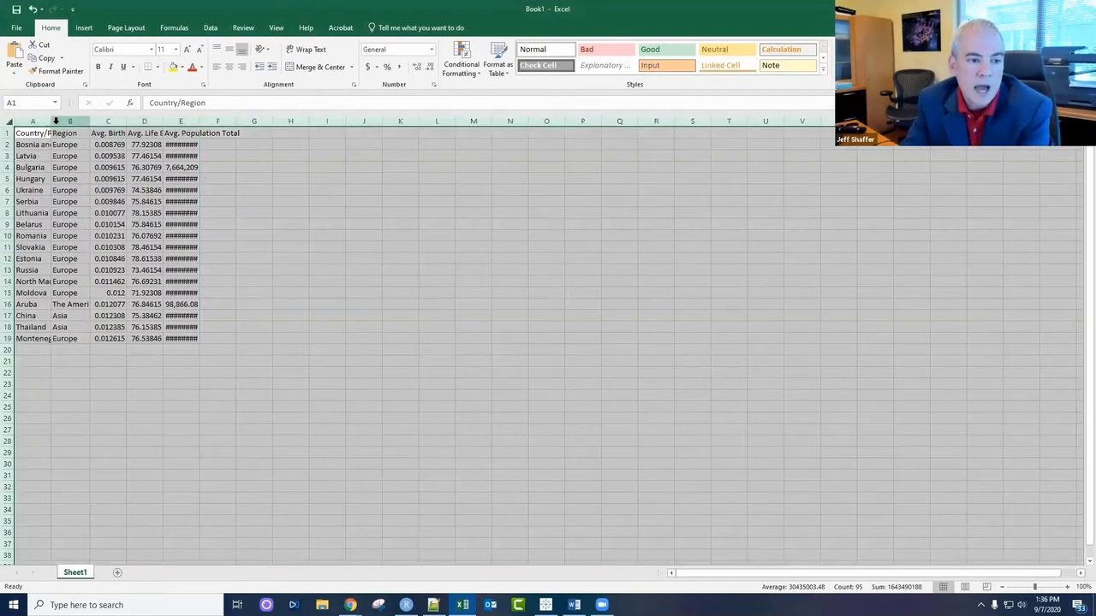
{"action": "double_click", "coordinate": [52, 121]}
{"action": "left_click", "coordinate": [313, 243]}
{"action": "left_click_drag", "start_coordinate": [274, 143], "coordinate": [368, 338]}
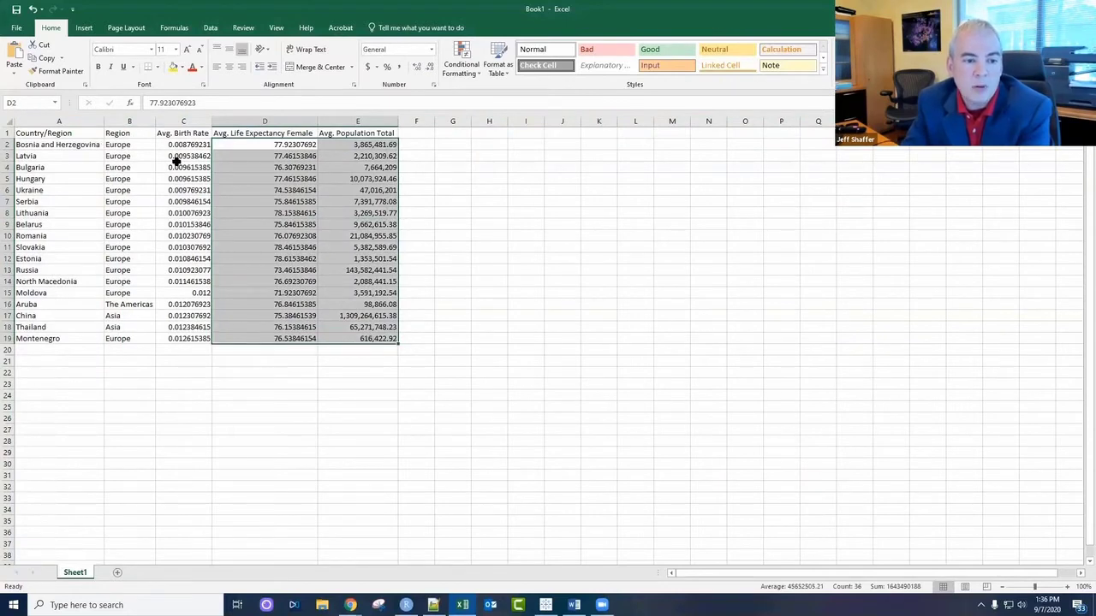
{"action": "left_click", "coordinate": [204, 146]}
{"action": "left_click_drag", "start_coordinate": [274, 144], "coordinate": [291, 339]}
Switch back to Tableau, select the marks around China's bubble, and inspect and select all their rows in View Data before closing it.
{"action": "key", "text": "alt+Tab"}
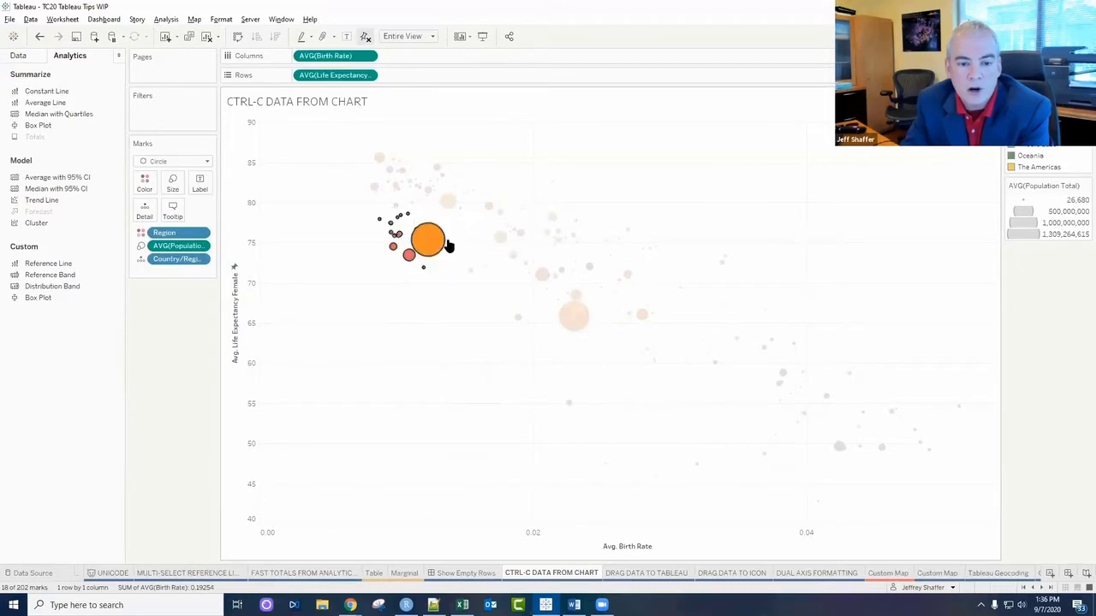
{"action": "left_click", "coordinate": [365, 250]}
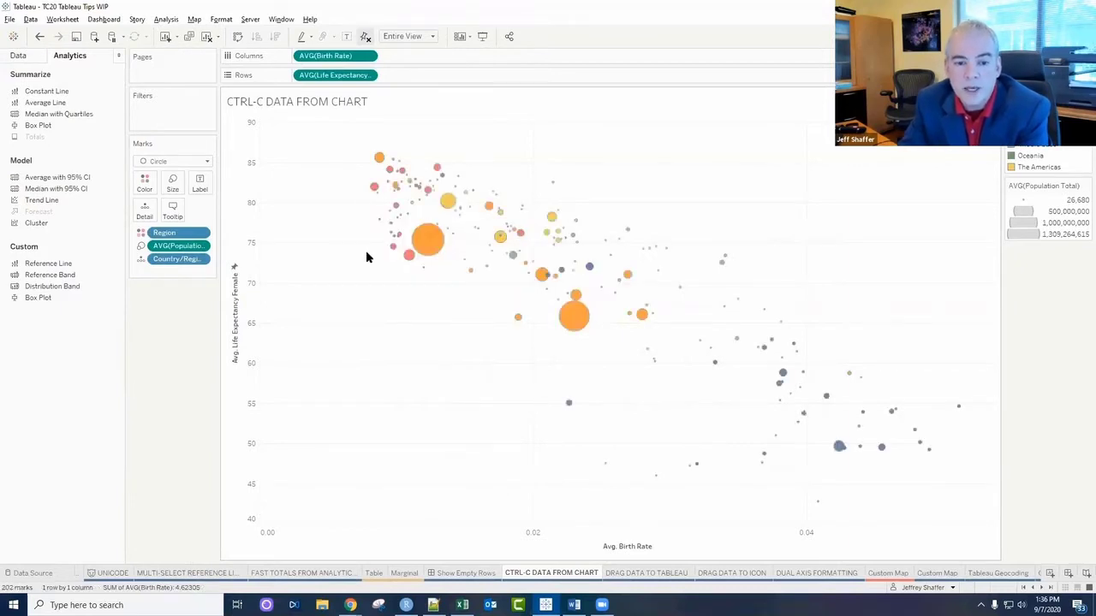
{"action": "left_click_drag", "start_coordinate": [368, 206], "coordinate": [448, 281]}
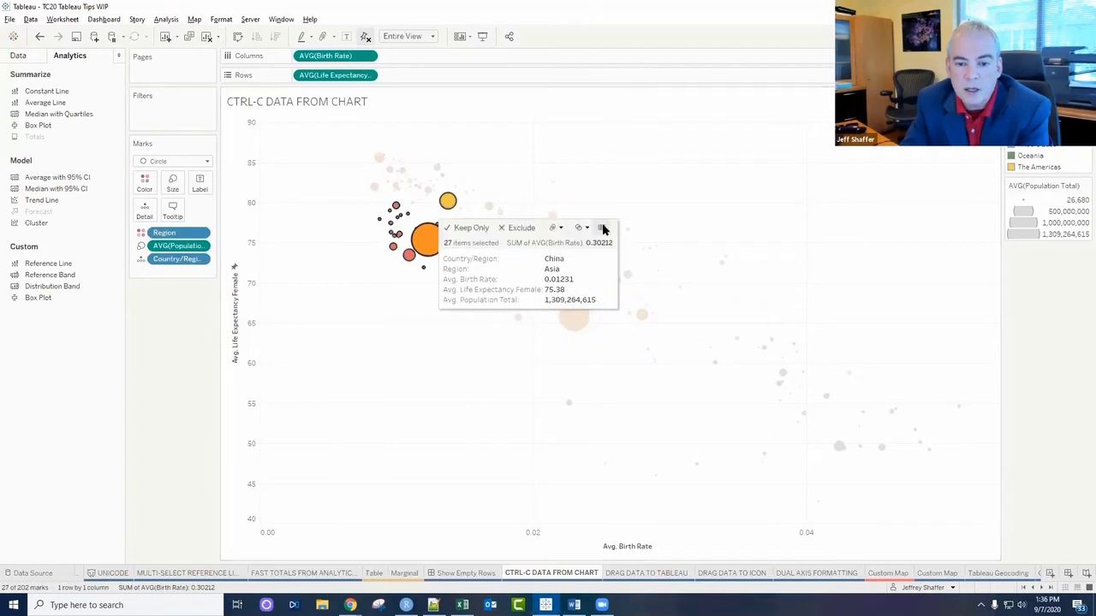
{"action": "left_click", "coordinate": [602, 227]}
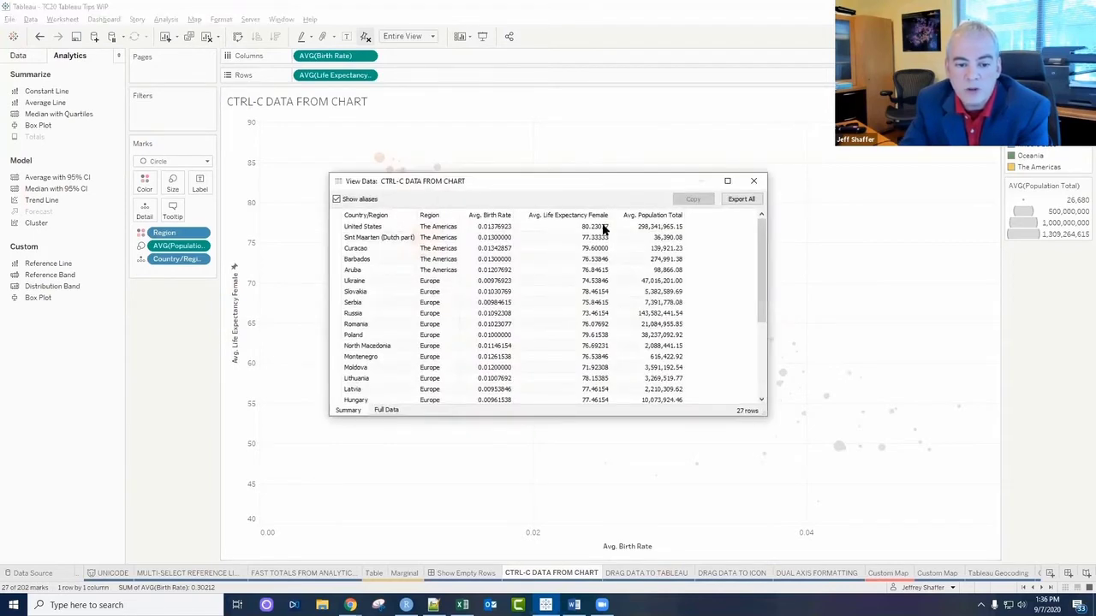
{"action": "scroll", "coordinate": [603, 229], "scroll_direction": "down", "scroll_amount": 4}
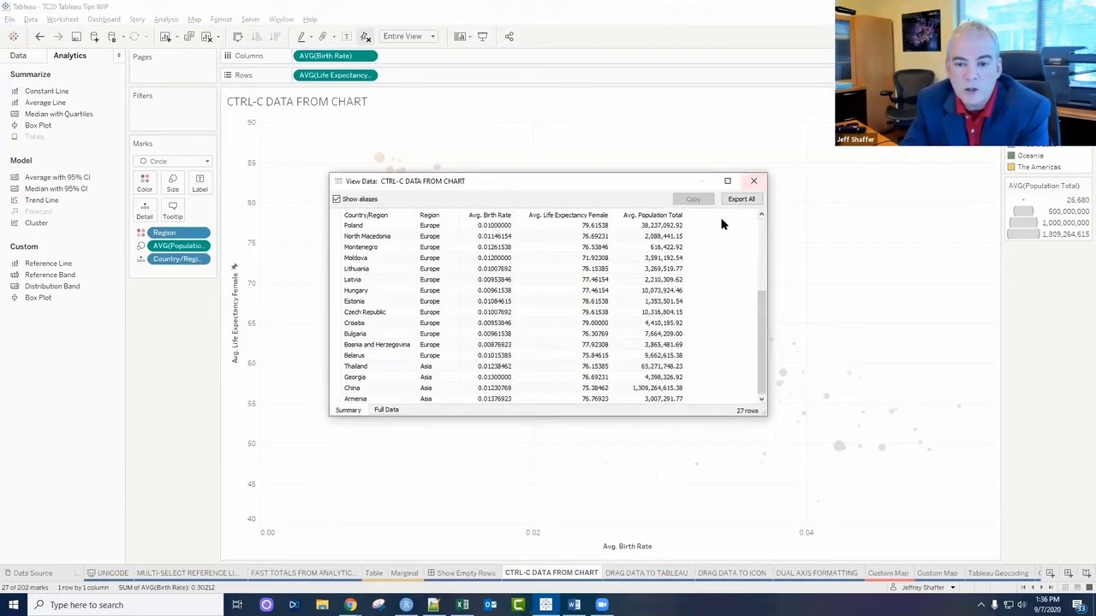
{"action": "scroll", "coordinate": [722, 223], "scroll_direction": "up", "scroll_amount": 4}
{"action": "left_click", "coordinate": [332, 212]}
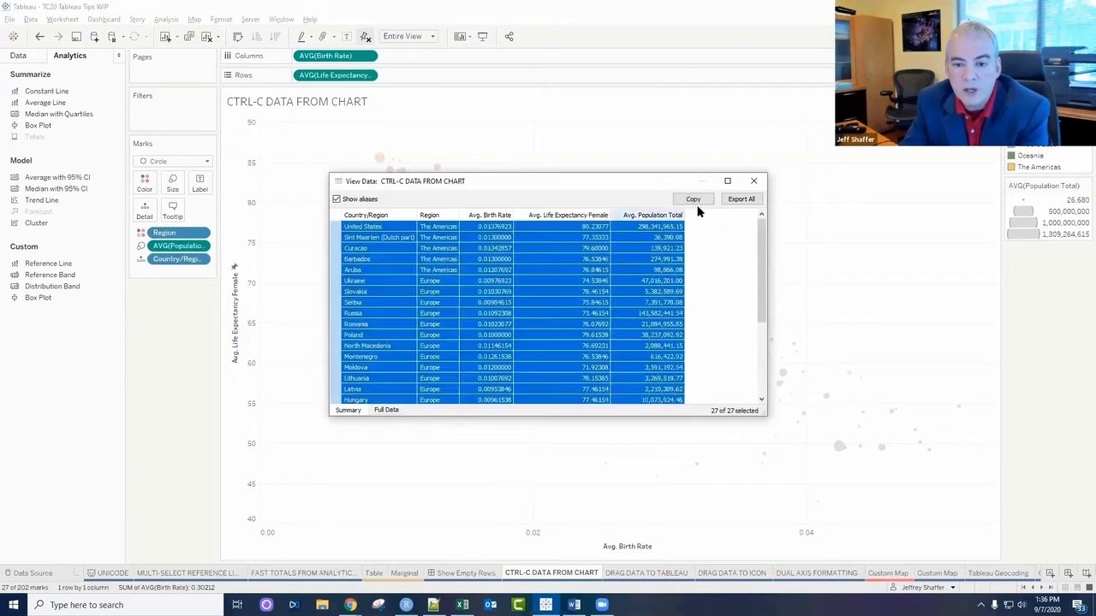
{"action": "left_click", "coordinate": [754, 181]}
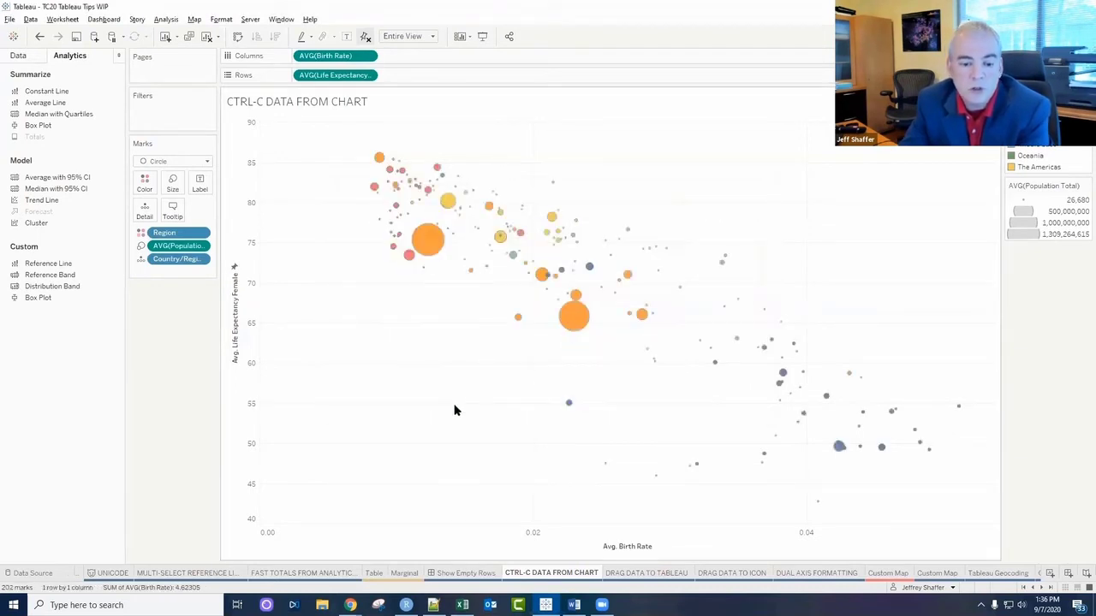
Open the DRAG DATA TO TABLEAU sheet and bring COVID by county 20200903.csv from File Explorer's COVID data folder into Tableau as a data source.
{"action": "left_click", "coordinate": [650, 574]}
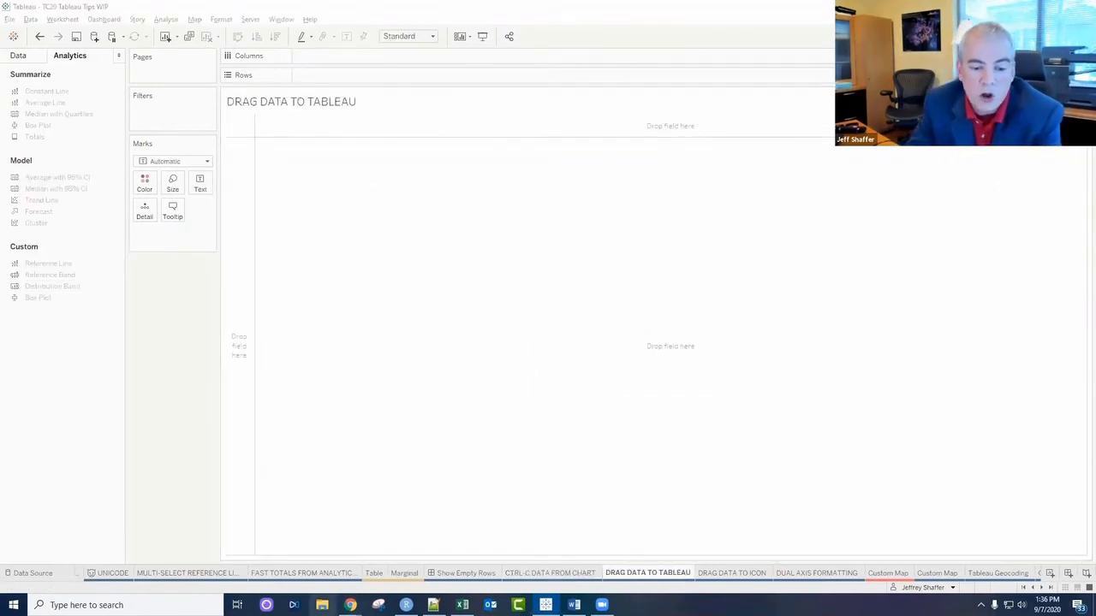
{"action": "left_click", "coordinate": [322, 605]}
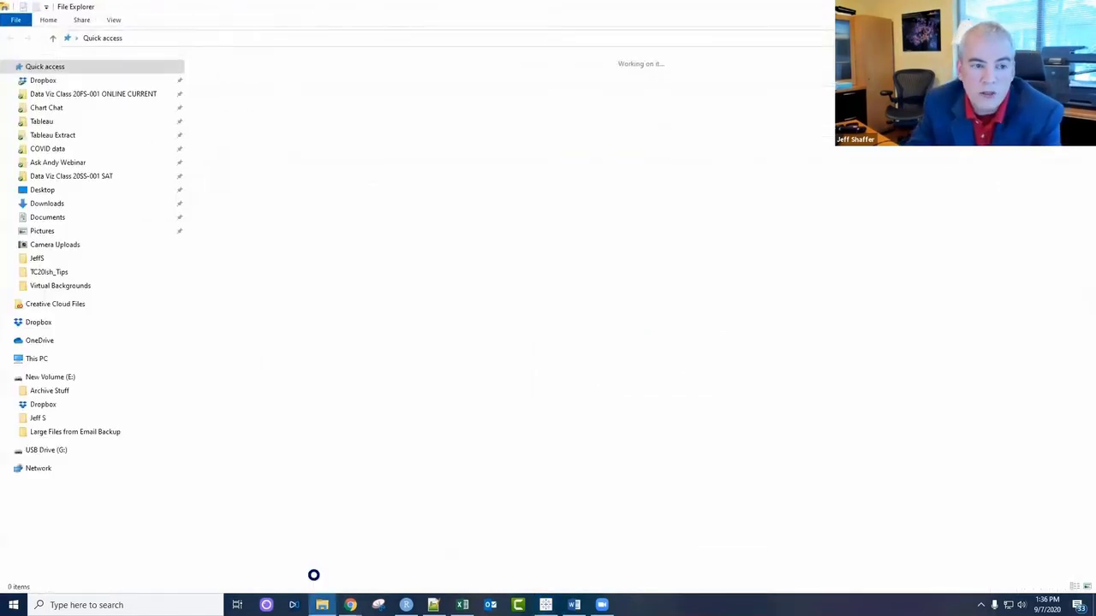
{"action": "left_click", "coordinate": [48, 149]}
{"action": "left_click_drag", "start_coordinate": [386, 34], "coordinate": [805, 243]}
{"action": "left_click", "coordinate": [678, 320]}
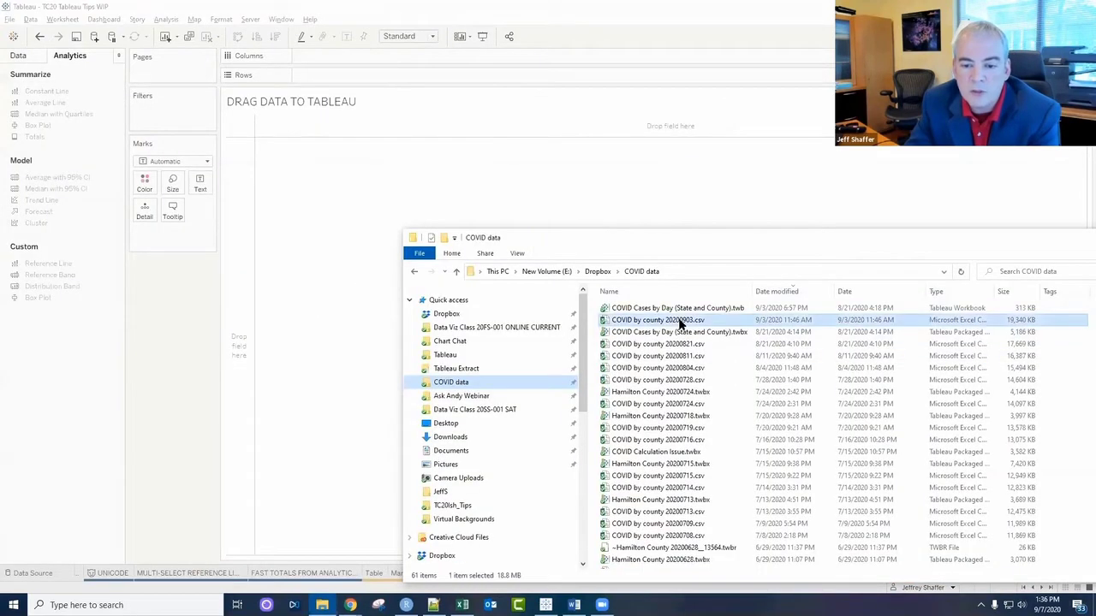
{"action": "left_click_drag", "start_coordinate": [658, 320], "coordinate": [318, 194]}
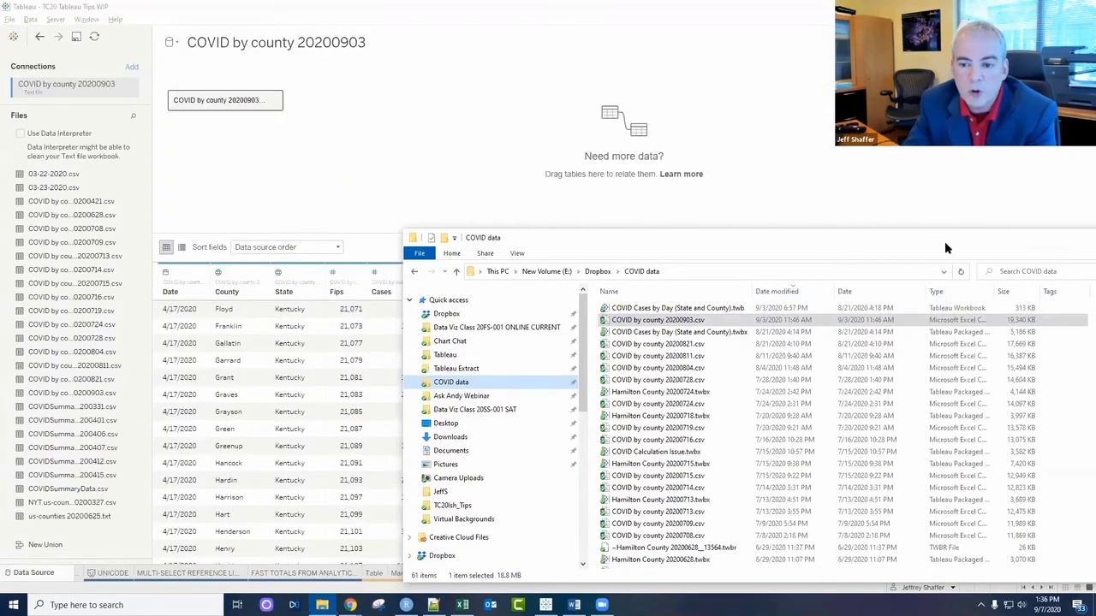
Undo the added COVID by county data source and open the DUAL AXIS FORMATTING sheet.
{"action": "left_click_drag", "start_coordinate": [947, 244], "coordinate": [919, 181]}
{"action": "left_click", "coordinate": [919, 178]}
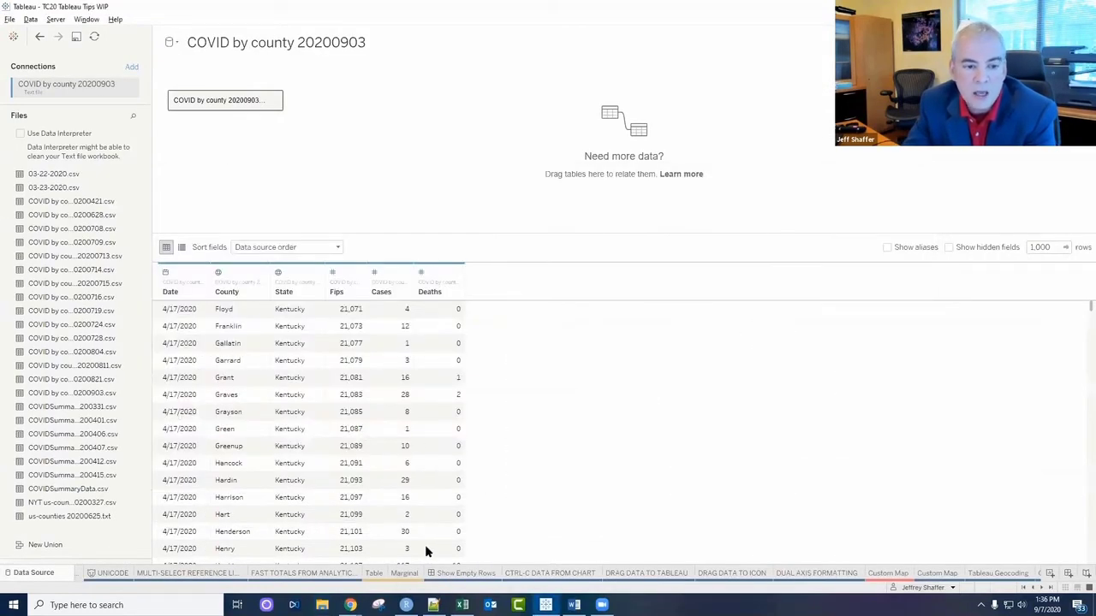
{"action": "left_click", "coordinate": [40, 37]}
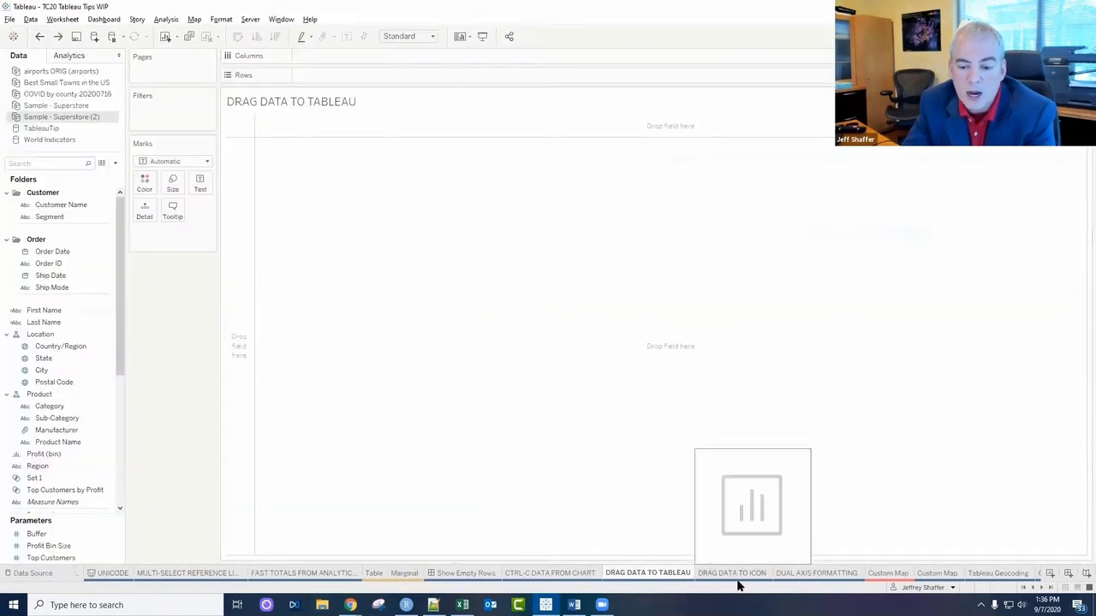
{"action": "left_click", "coordinate": [809, 573]}
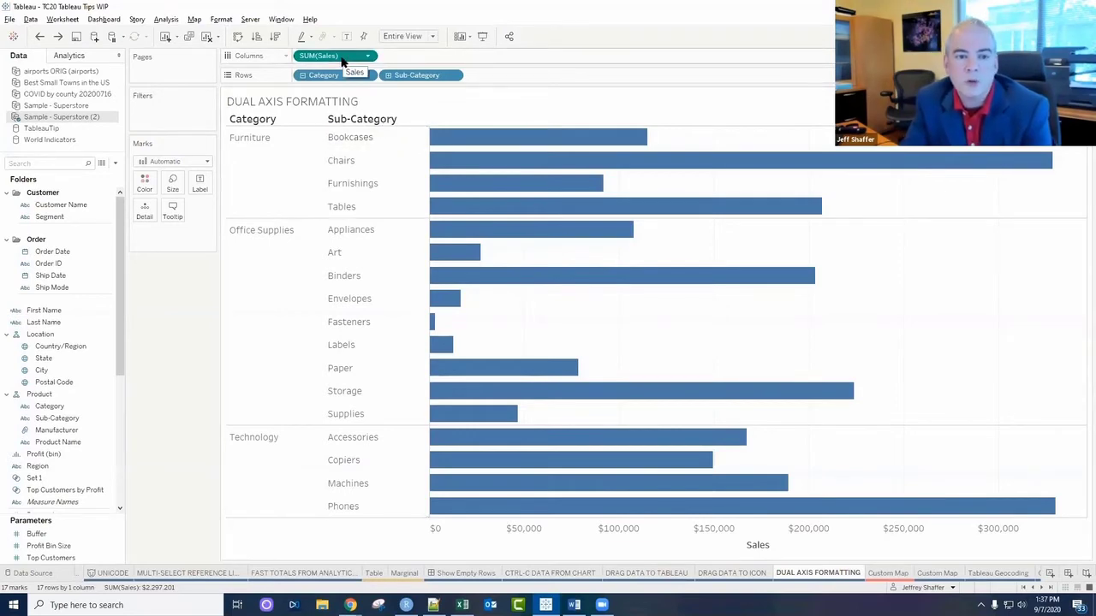
{"action": "left_click_drag", "start_coordinate": [332, 58], "coordinate": [452, 60]}
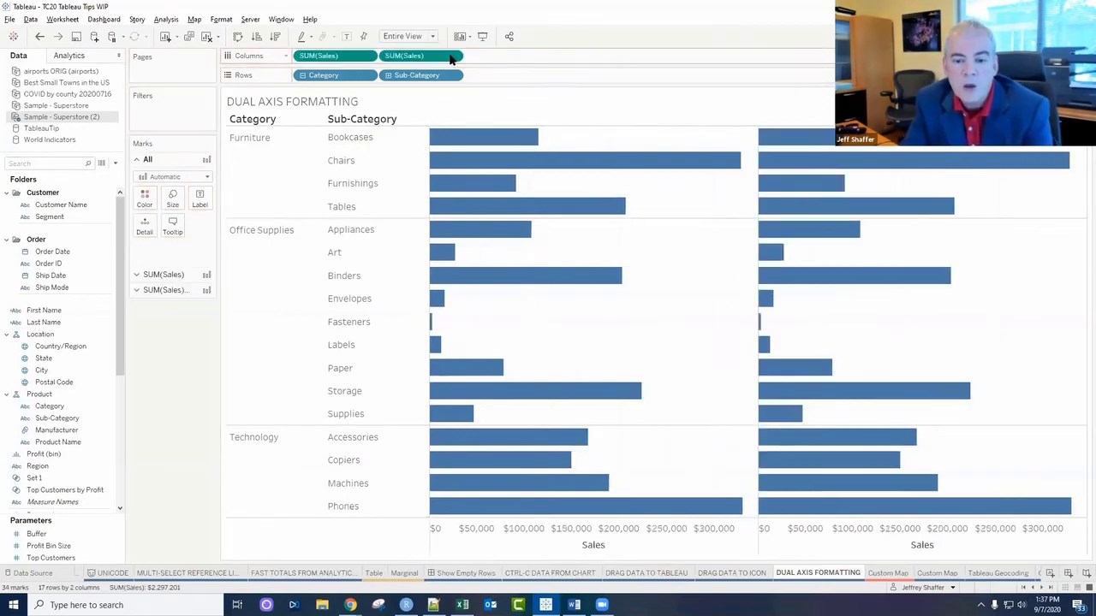
{"action": "left_click", "coordinate": [171, 272]}
{"action": "left_click_drag", "start_coordinate": [399, 57], "coordinate": [399, 34]}
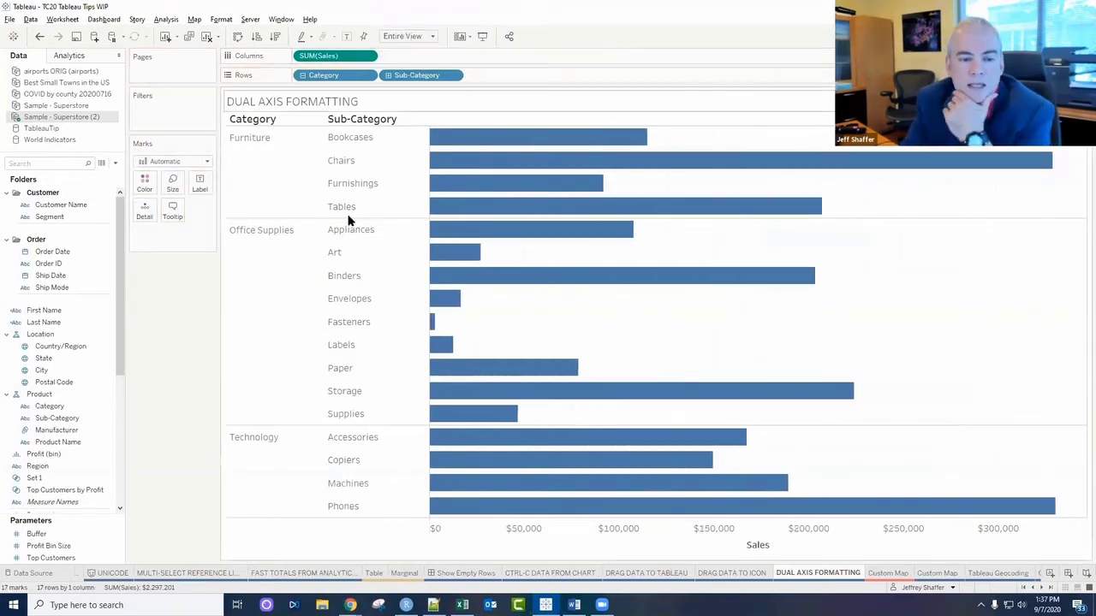
{"action": "left_click", "coordinate": [176, 162]}
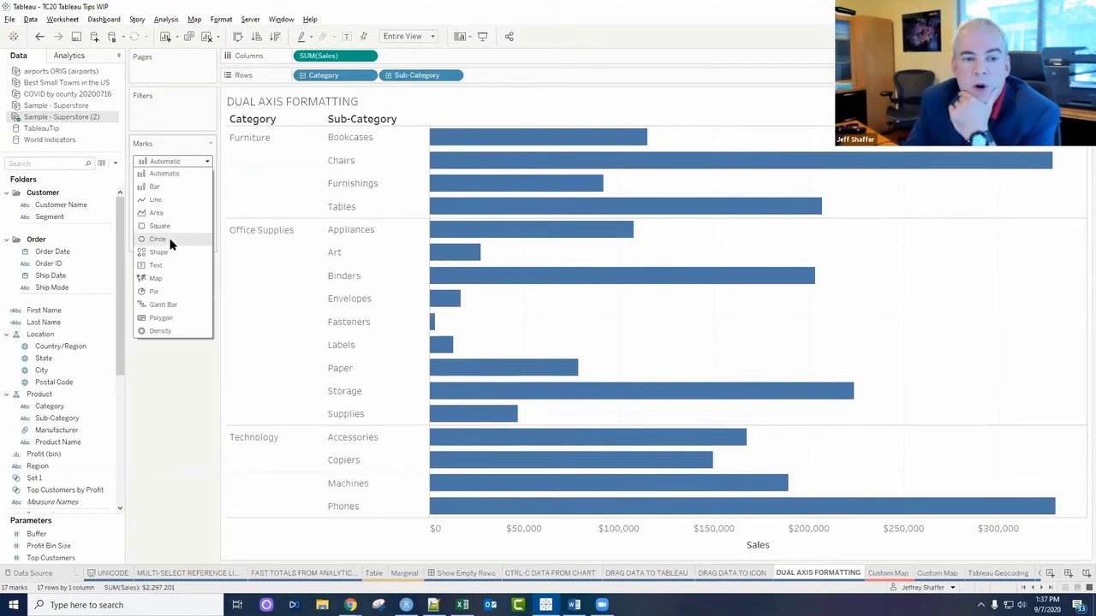
Duplicate SUM(Sales) on Columns and set the second Sales measure's mark type to Circle.
{"action": "left_click_drag", "start_coordinate": [344, 56], "coordinate": [437, 56]}
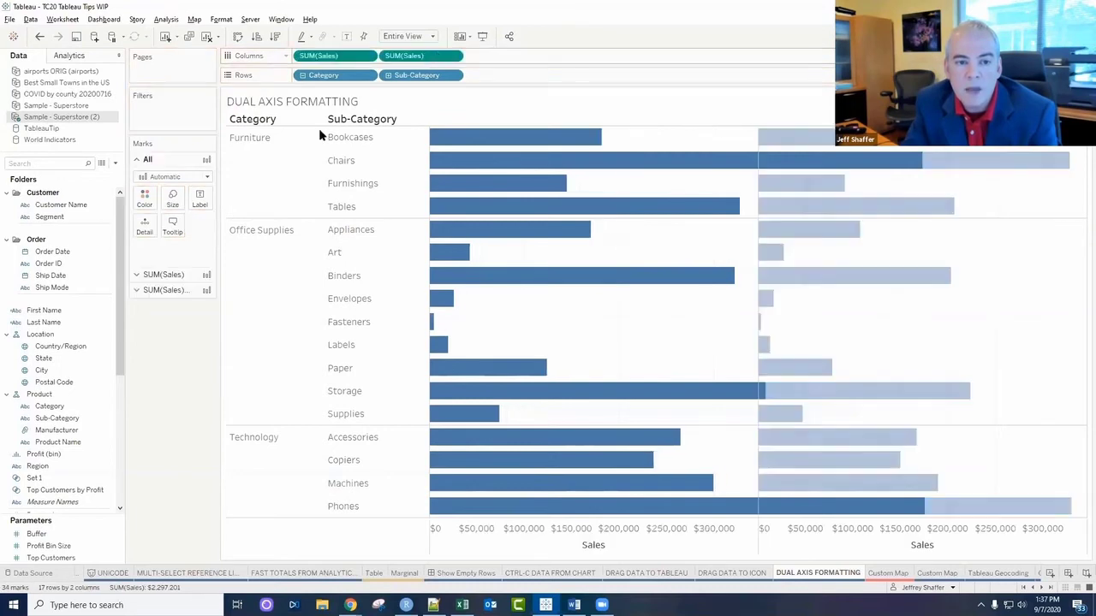
{"action": "left_click", "coordinate": [164, 289]}
{"action": "left_click", "coordinate": [179, 208]}
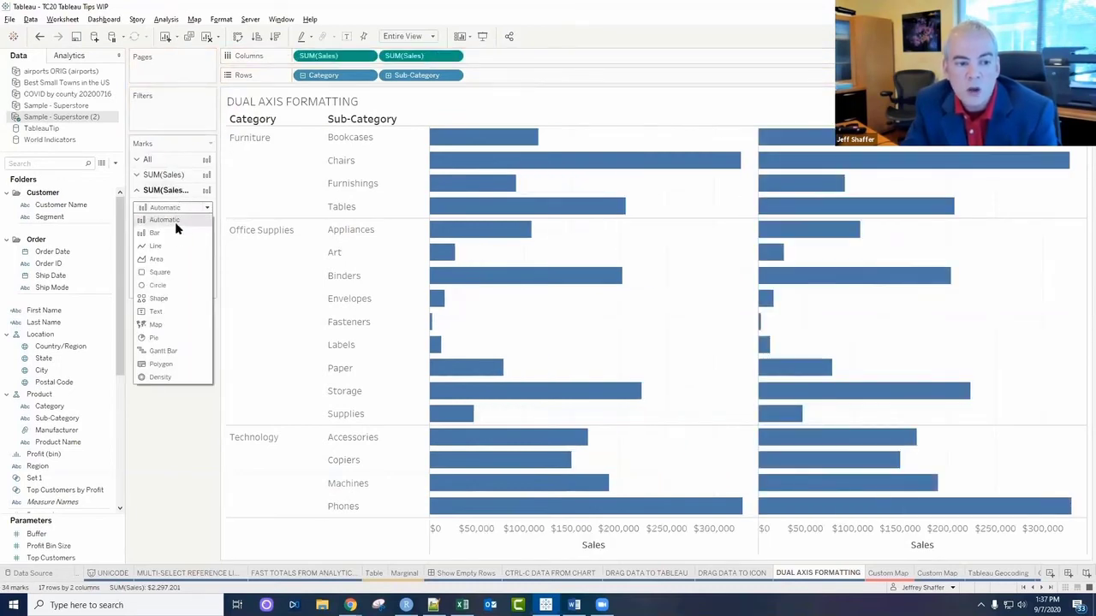
{"action": "left_click", "coordinate": [163, 281]}
{"action": "left_click", "coordinate": [169, 176]}
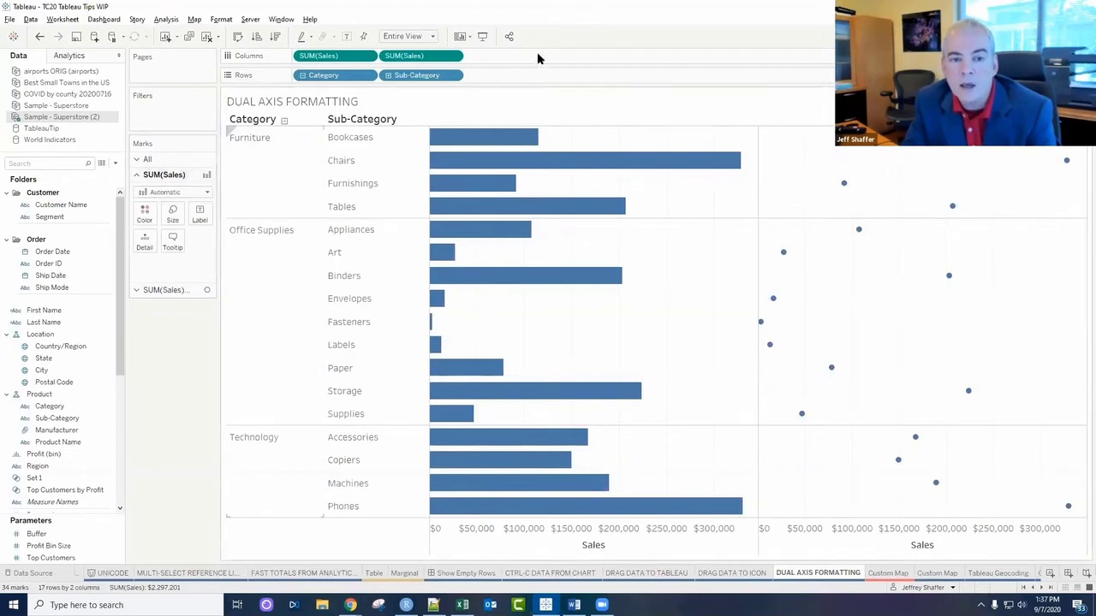
Try combining the two Sales measures as a dual axis with the first mark type left on Automatic, and undo it.
{"action": "left_click", "coordinate": [454, 57]}
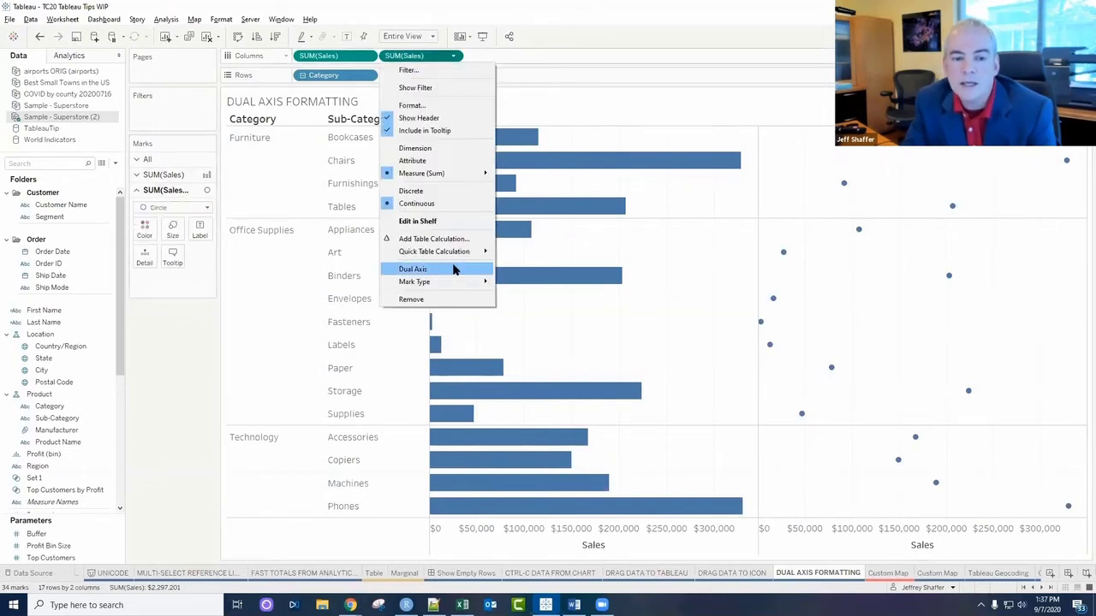
{"action": "left_click", "coordinate": [453, 269]}
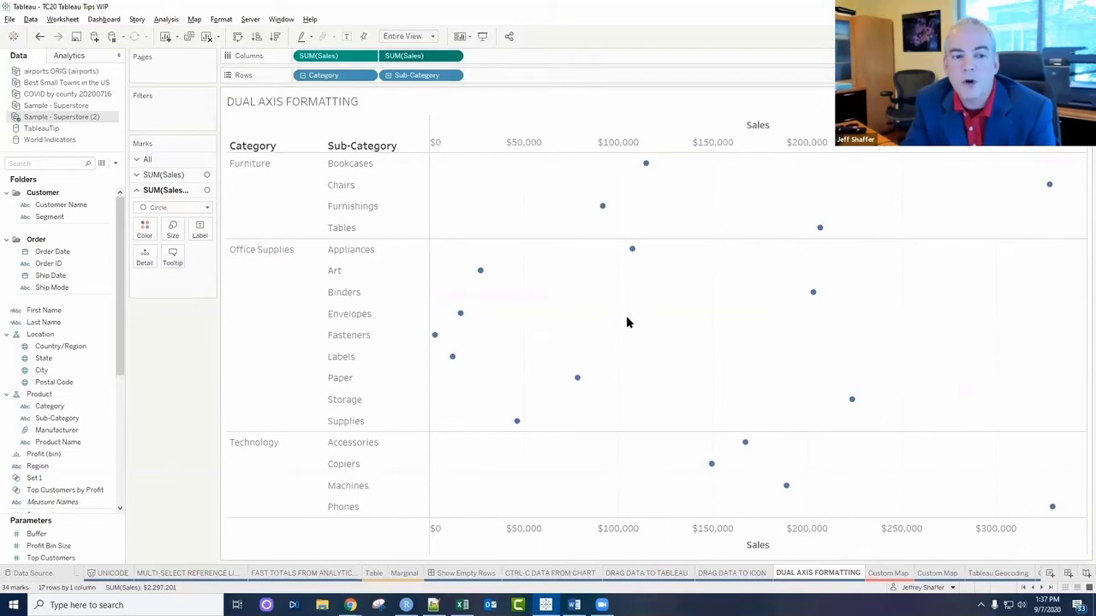
{"action": "left_click", "coordinate": [40, 36]}
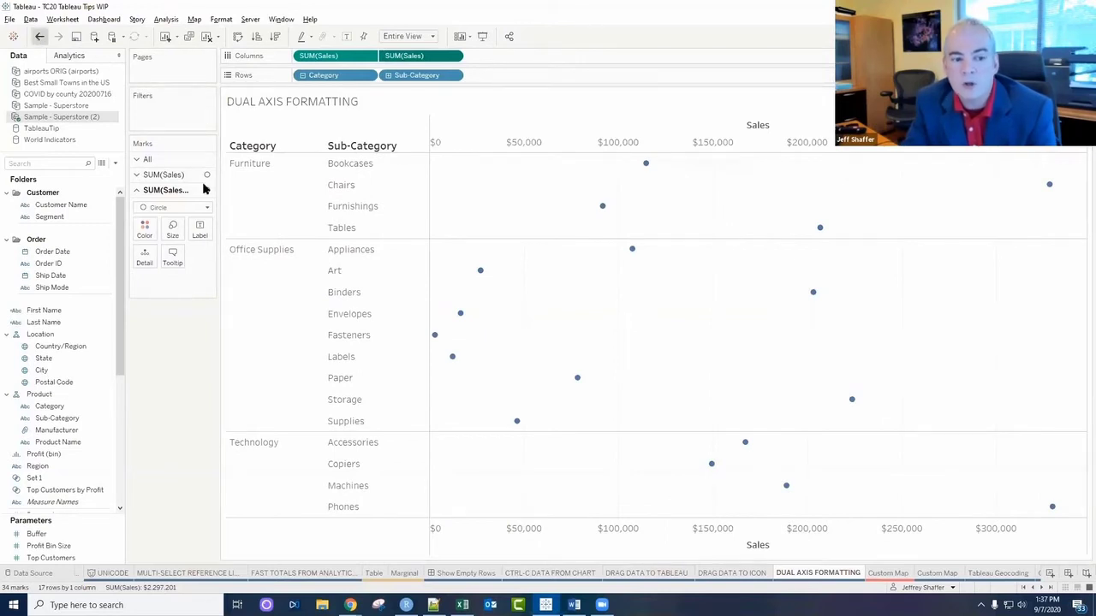
Set the first SUM(Sales) mark type to Bar and combine both Sales measures as a dual axis.
{"action": "left_click", "coordinate": [171, 192]}
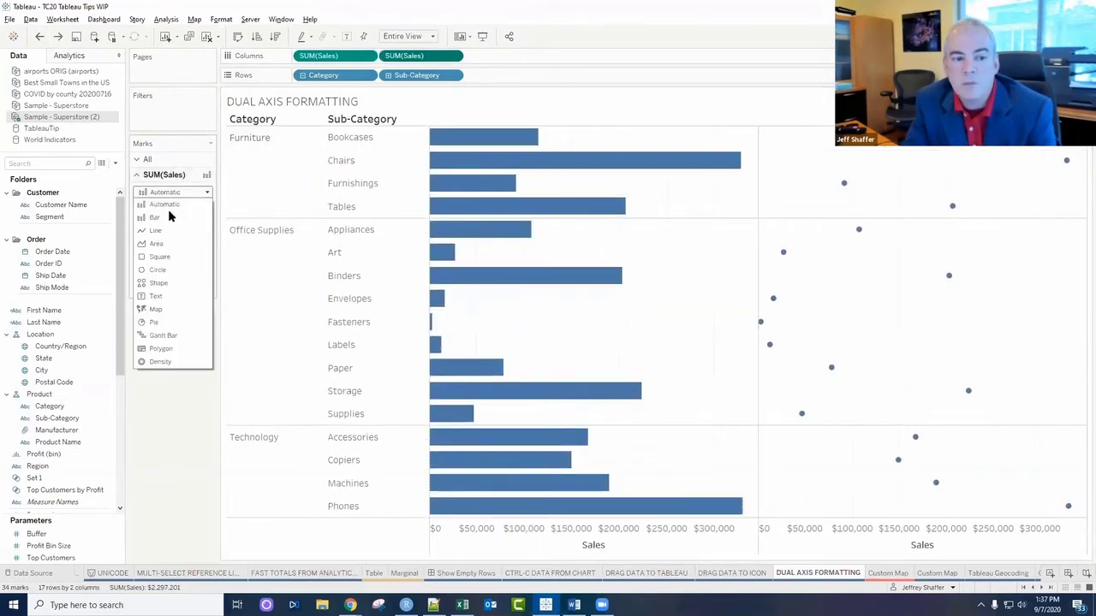
{"action": "left_click", "coordinate": [184, 177]}
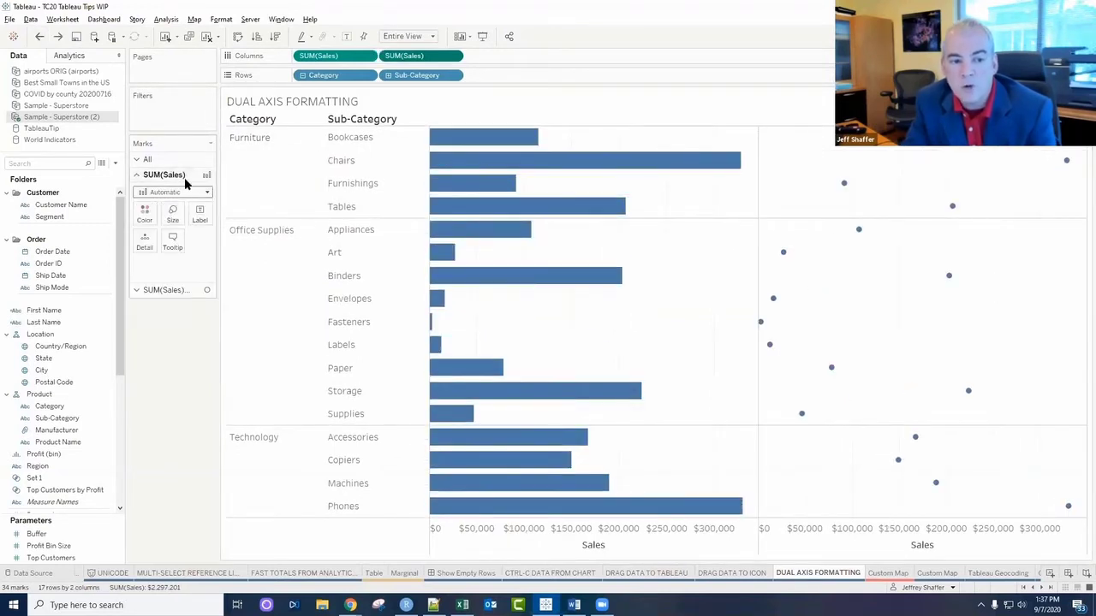
{"action": "left_click", "coordinate": [178, 290]}
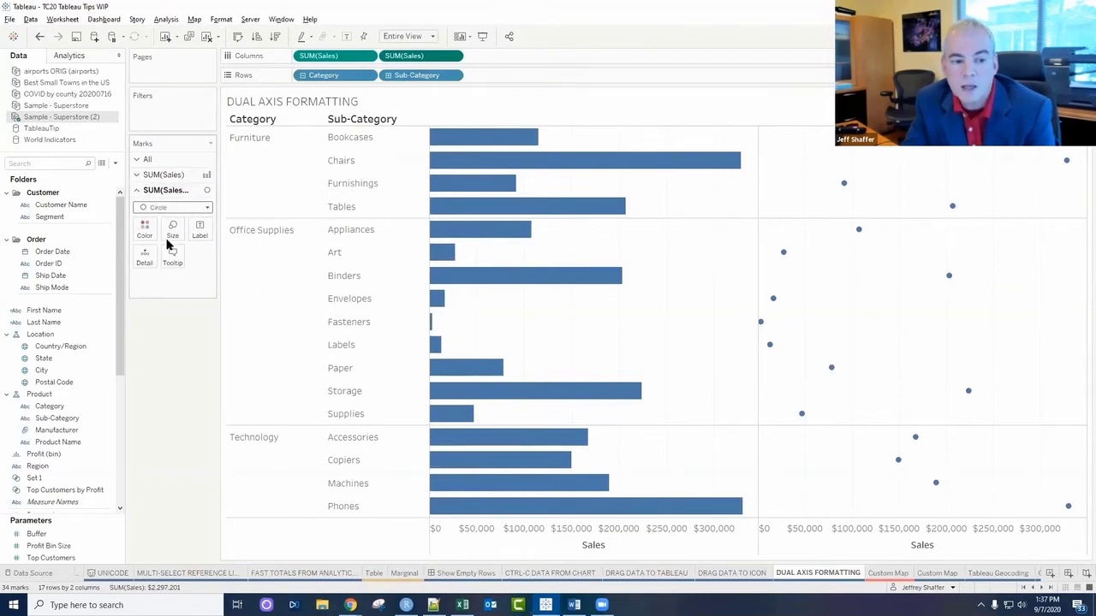
{"action": "left_click", "coordinate": [453, 56]}
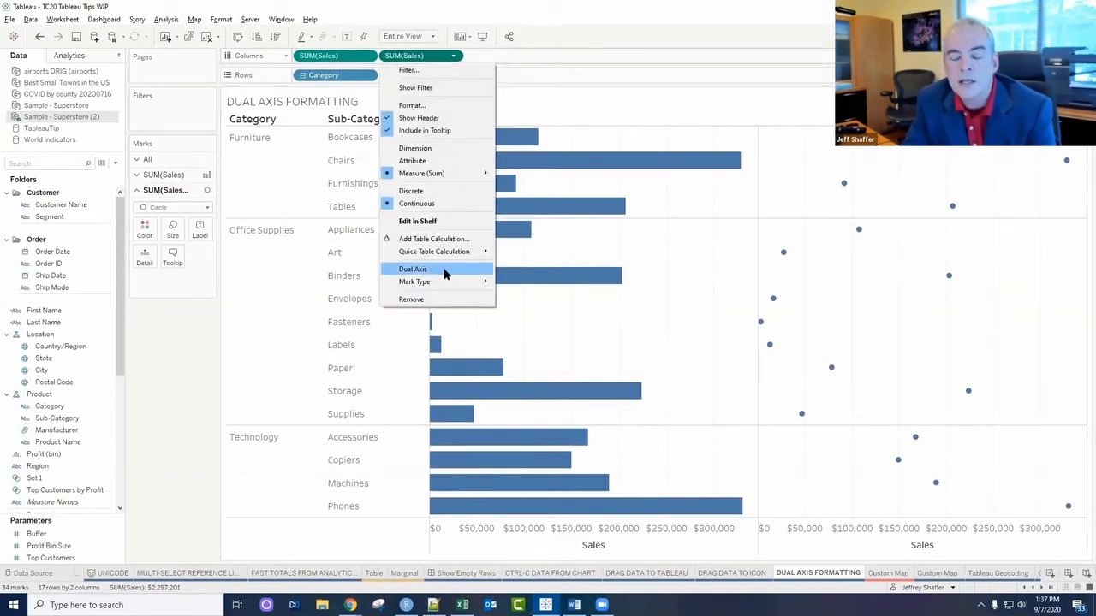
{"action": "left_click", "coordinate": [412, 269]}
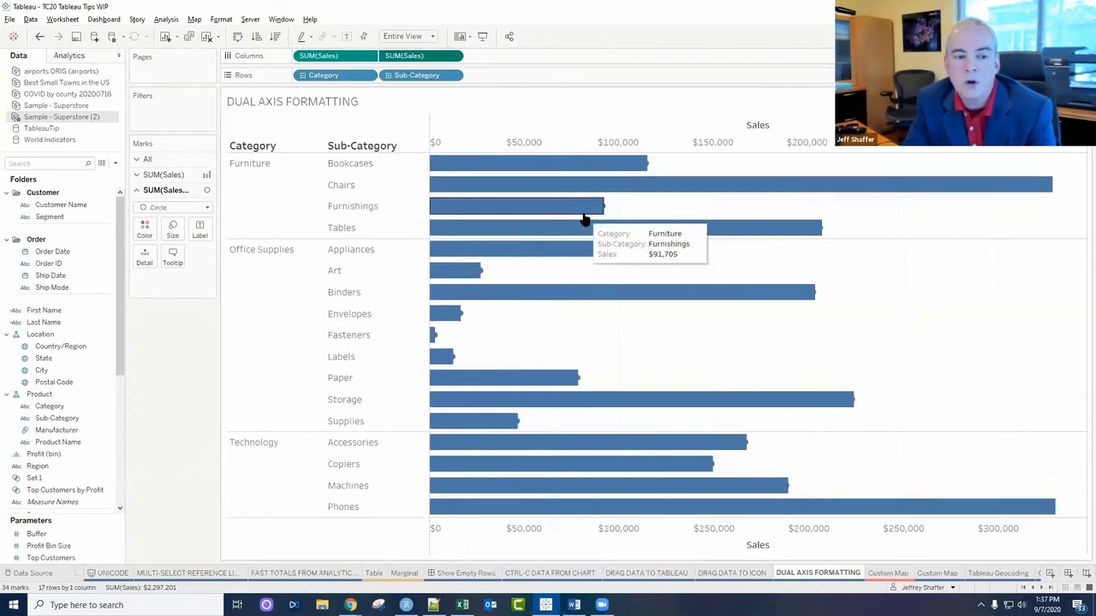
Reduce the Sales bars to their thinnest size to form lollipop sticks.
{"action": "left_click", "coordinate": [163, 174]}
{"action": "left_click", "coordinate": [172, 214]}
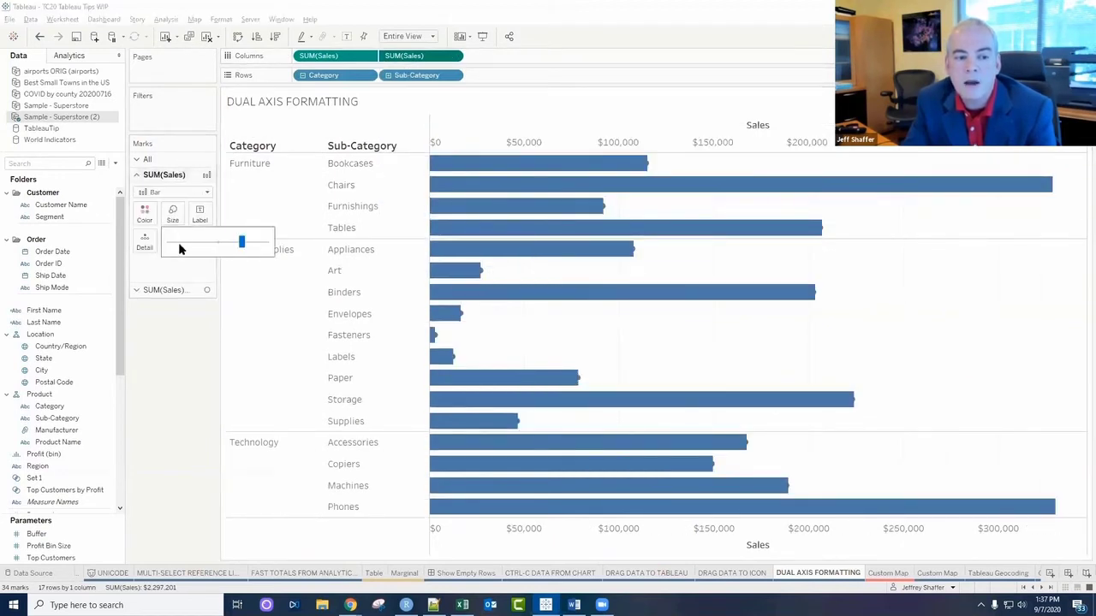
{"action": "left_click_drag", "start_coordinate": [242, 245], "coordinate": [168, 245]}
Slightly enlarge the circles of the second Sales measure and synchronize the two Sales axes.
{"action": "left_click", "coordinate": [179, 290]}
{"action": "left_click", "coordinate": [172, 227]}
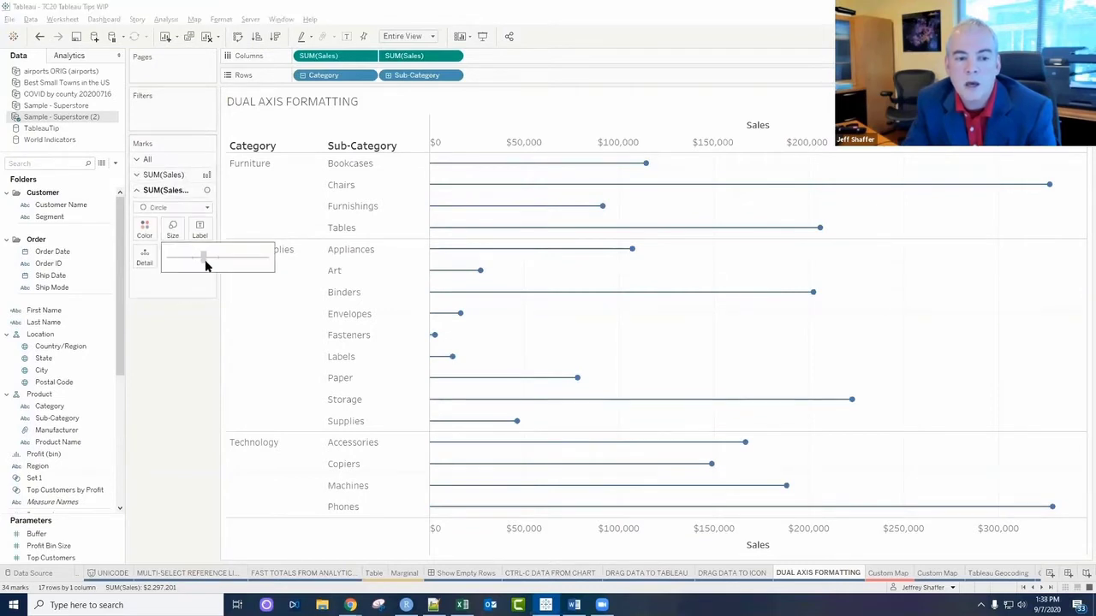
{"action": "left_click_drag", "start_coordinate": [205, 260], "coordinate": [210, 258]}
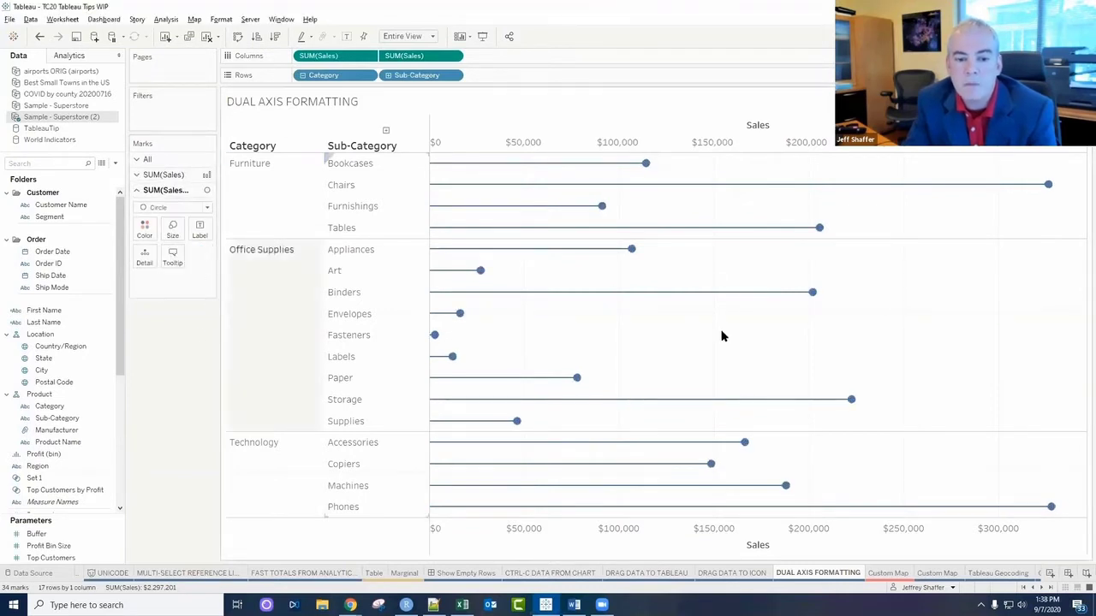
{"action": "right_click", "coordinate": [540, 140]}
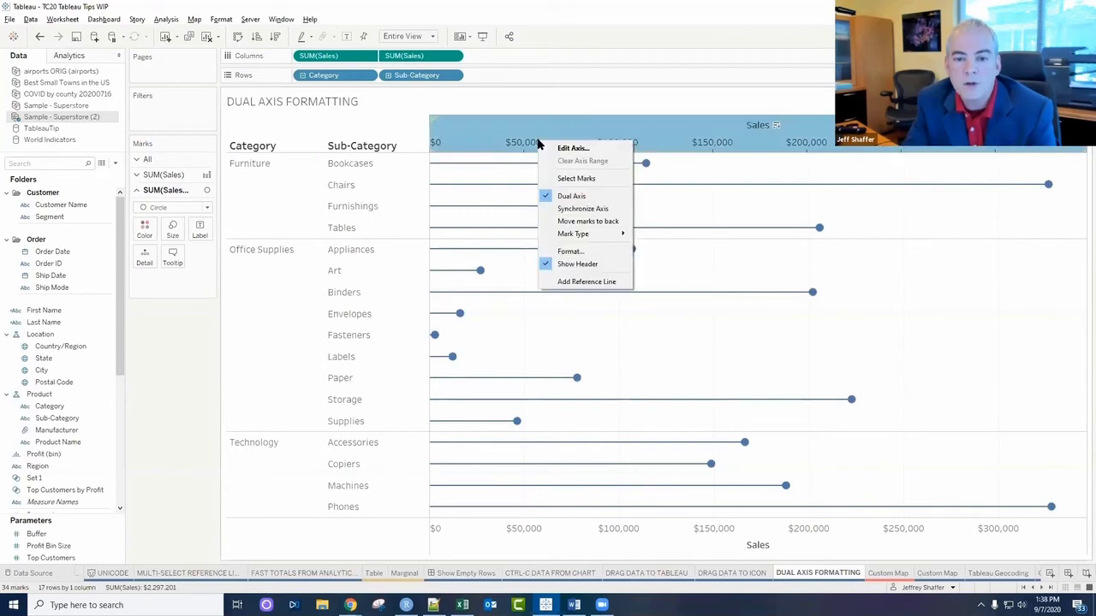
{"action": "left_click", "coordinate": [595, 209]}
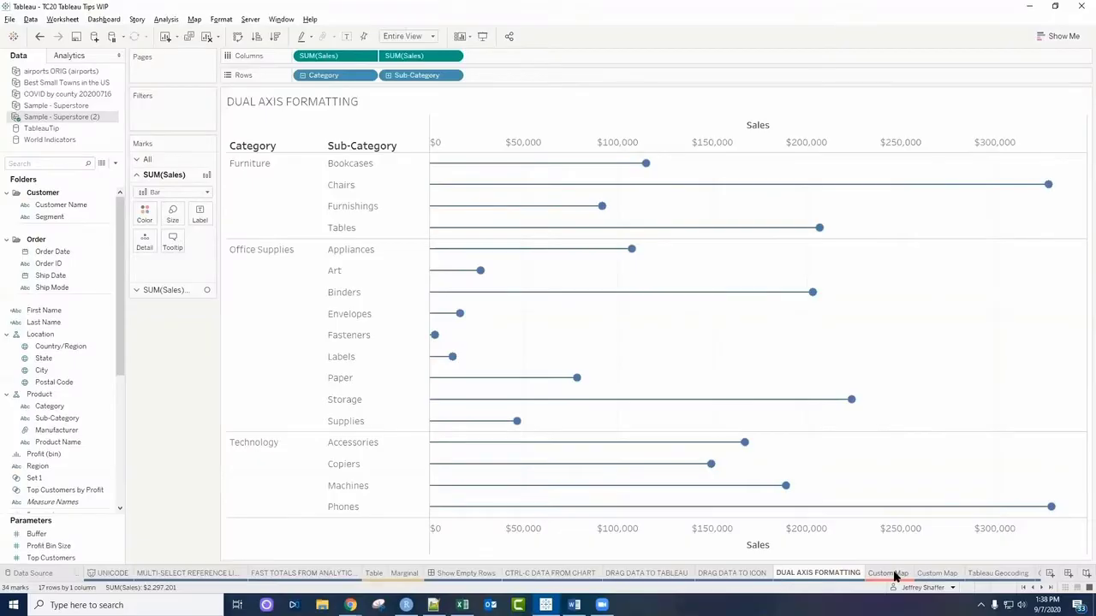
View the blue Custom Map example, and plot City as a map on the blank Custom Map sheet.
{"action": "left_click", "coordinate": [892, 574]}
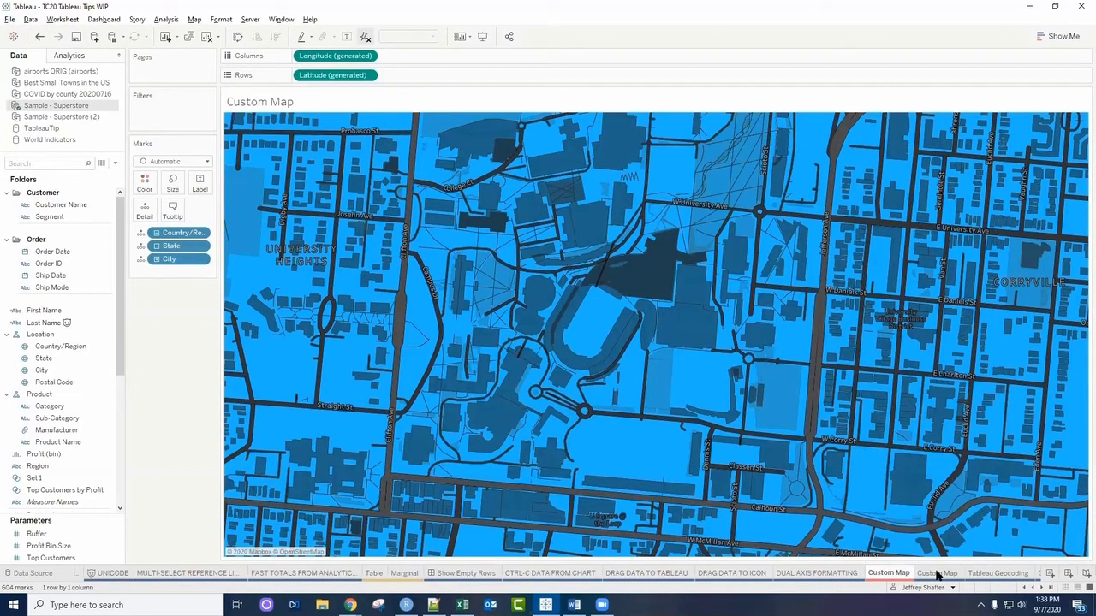
{"action": "left_click", "coordinate": [936, 575]}
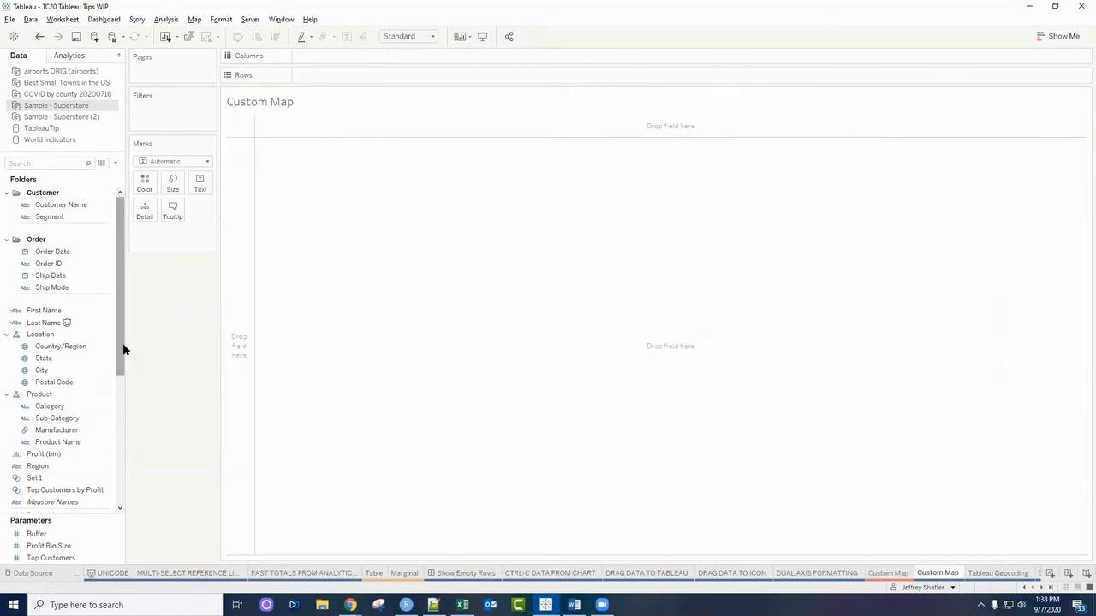
{"action": "scroll", "coordinate": [86, 334], "scroll_direction": "down", "scroll_amount": 3}
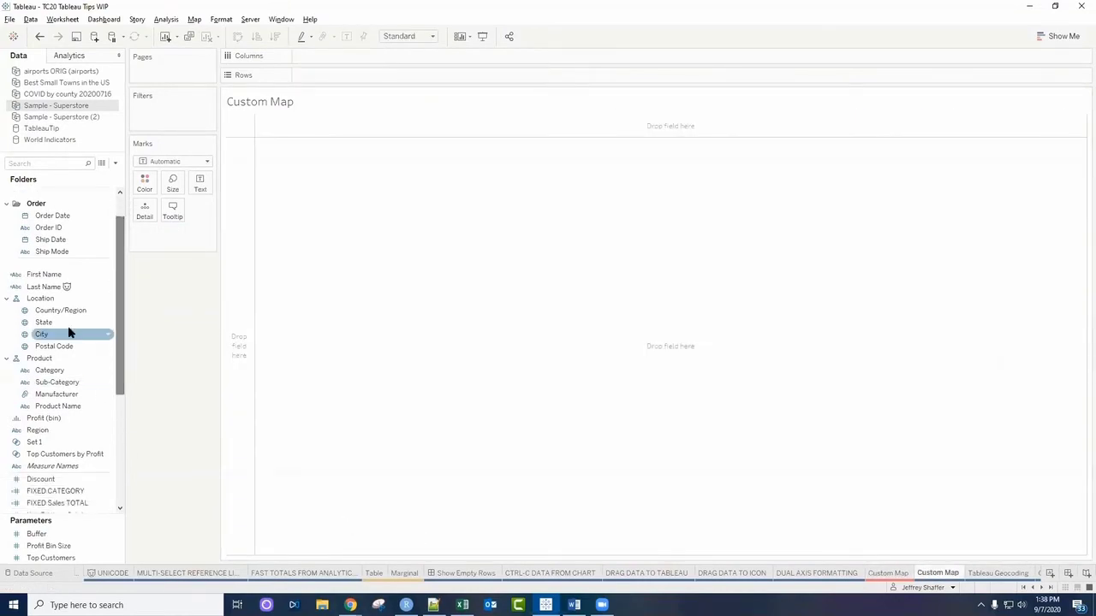
{"action": "double_click", "coordinate": [43, 334]}
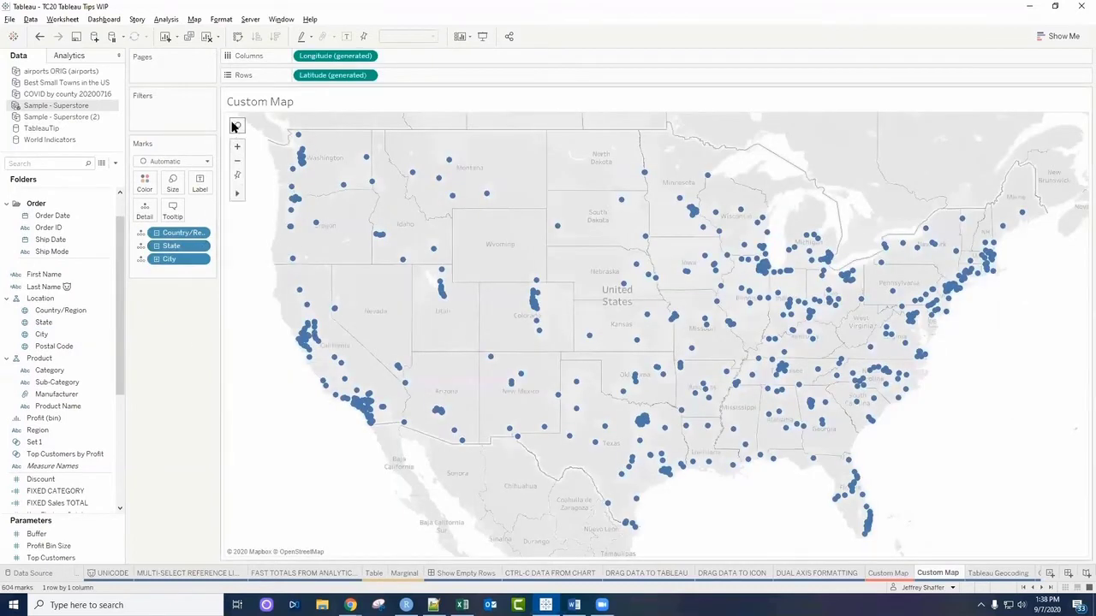
Search the map for Cincinnati, Ohio and show that city close up.
{"action": "left_click", "coordinate": [238, 125]}
{"action": "type", "text": "cincinnat"}
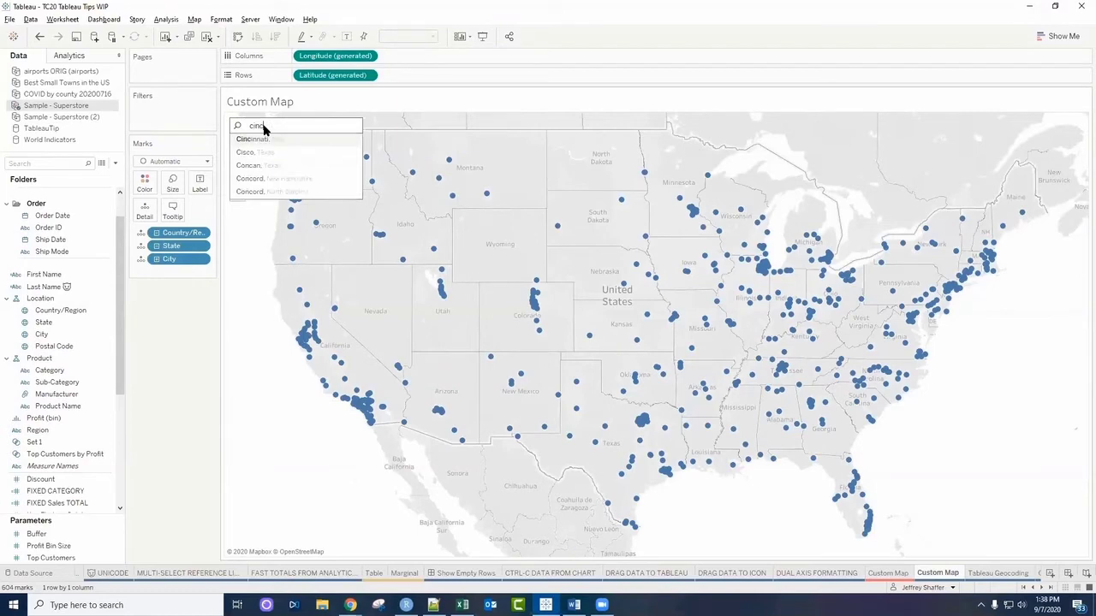
{"action": "left_click", "coordinate": [257, 138]}
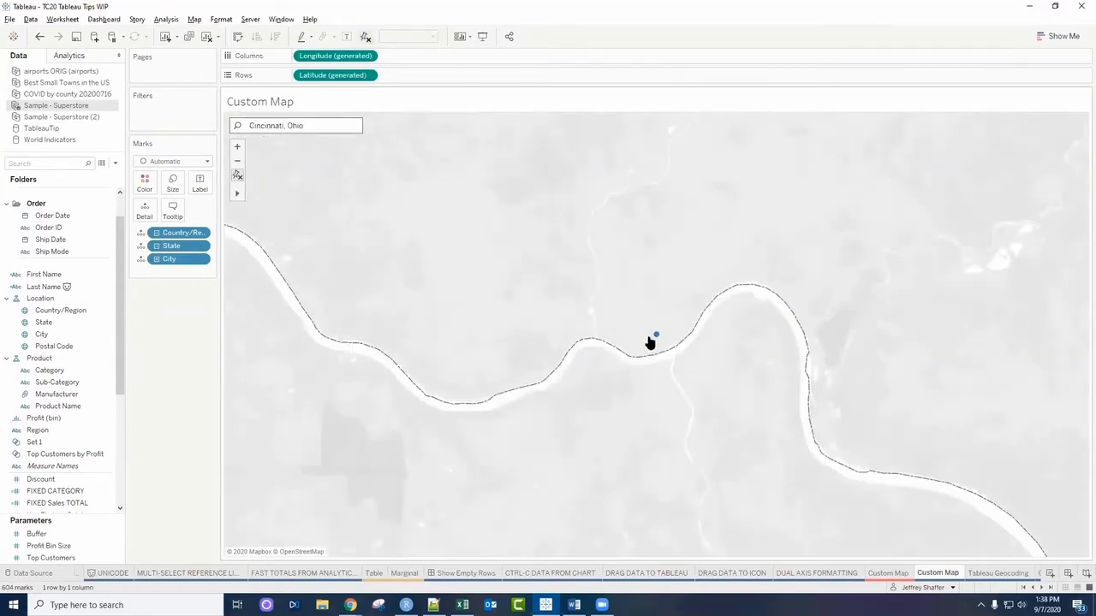
{"action": "scroll", "coordinate": [649, 341], "scroll_direction": "up", "scroll_amount": 3}
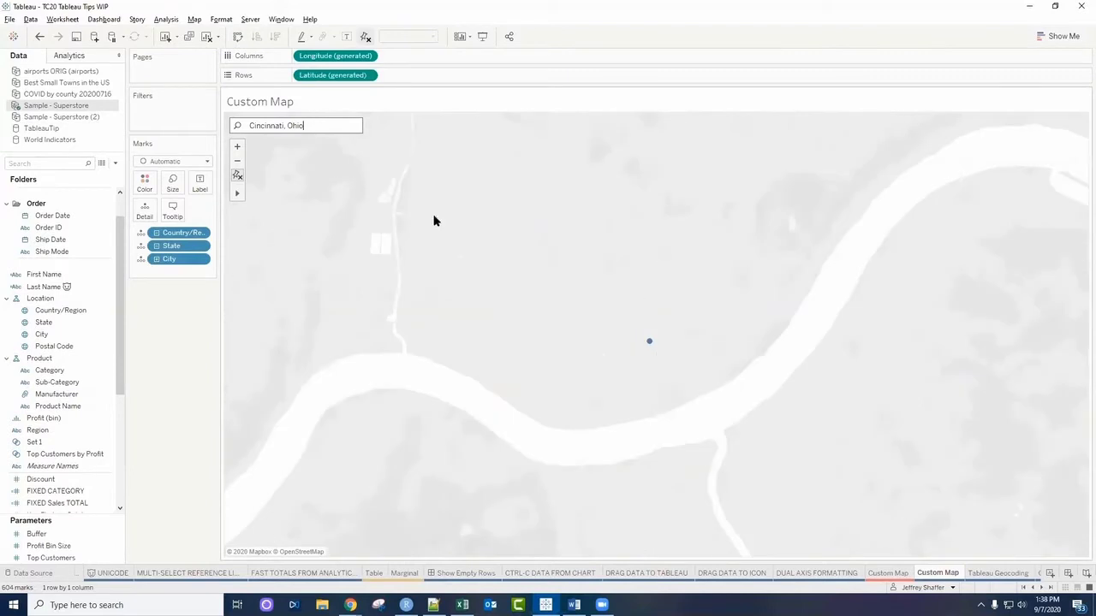
Turn on the Streets, Highways, Routes and Building Footprints map layers at street level, and turn off the Base layer.
{"action": "left_click", "coordinate": [195, 19]}
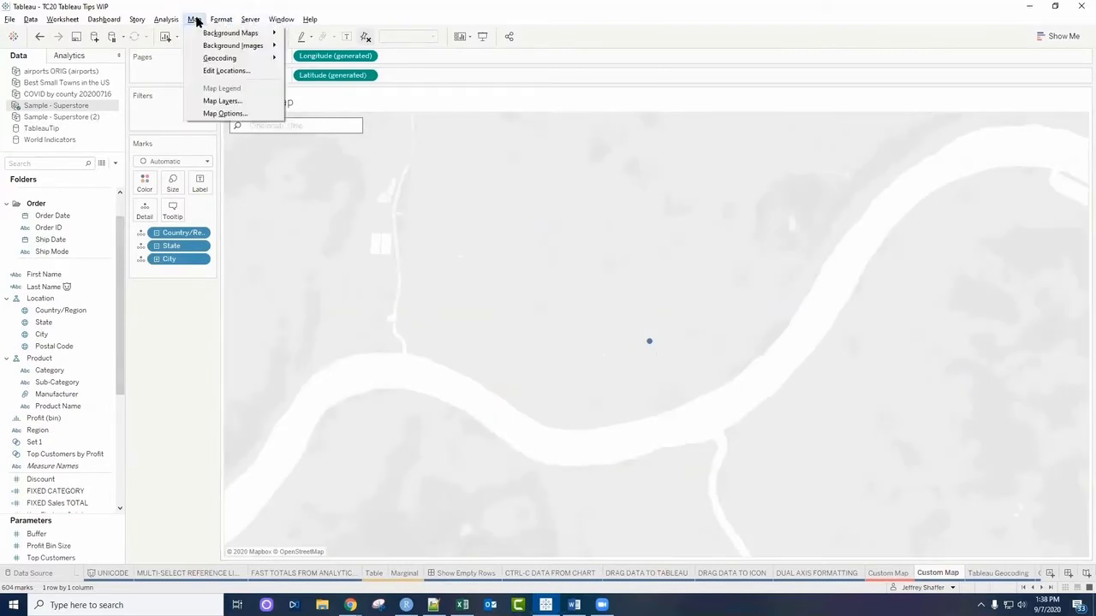
{"action": "left_click", "coordinate": [221, 101]}
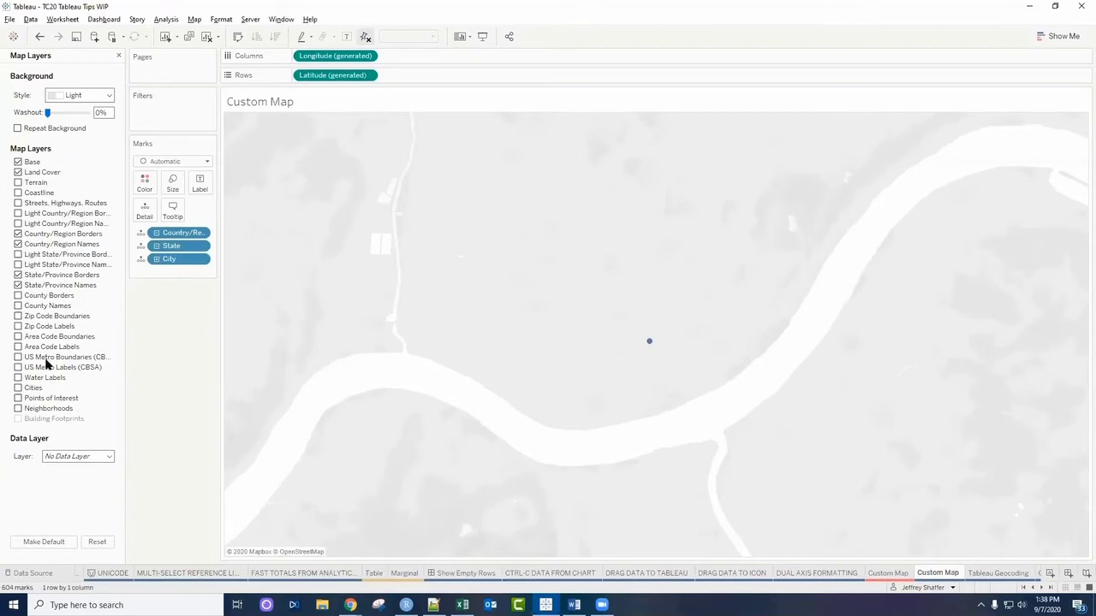
{"action": "left_click", "coordinate": [17, 204]}
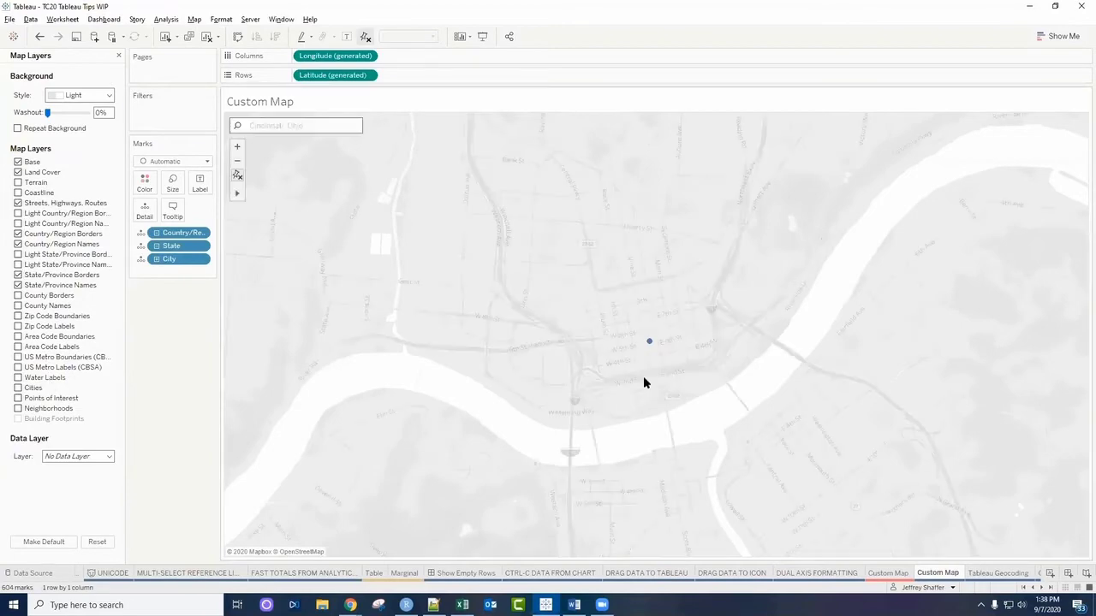
{"action": "scroll", "coordinate": [648, 340], "scroll_direction": "up", "scroll_amount": 5}
{"action": "scroll", "coordinate": [664, 330], "scroll_direction": "up", "scroll_amount": 3}
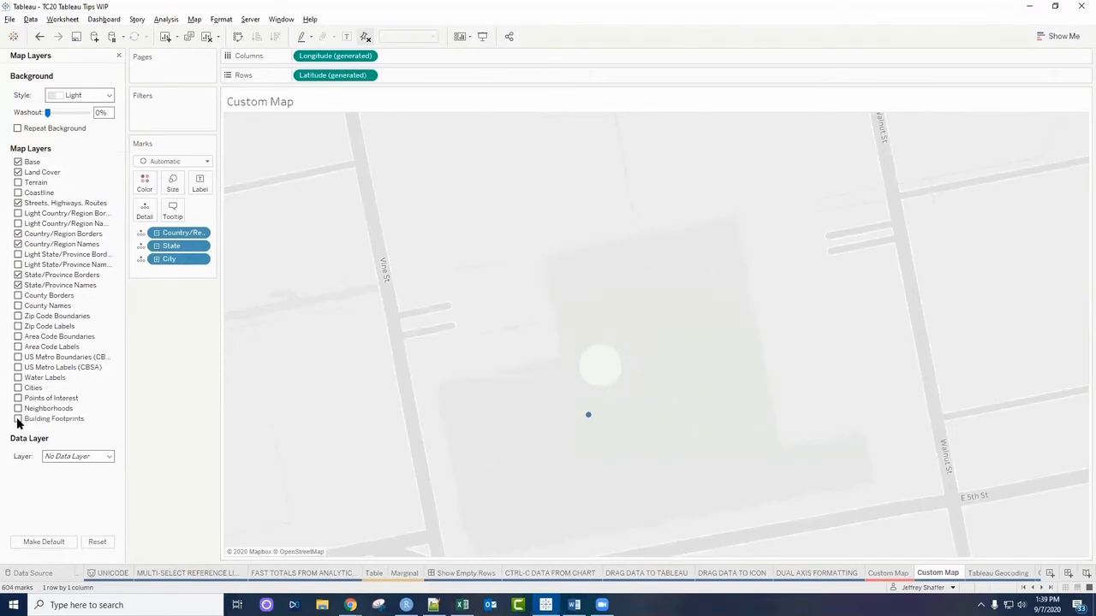
{"action": "left_click", "coordinate": [17, 418]}
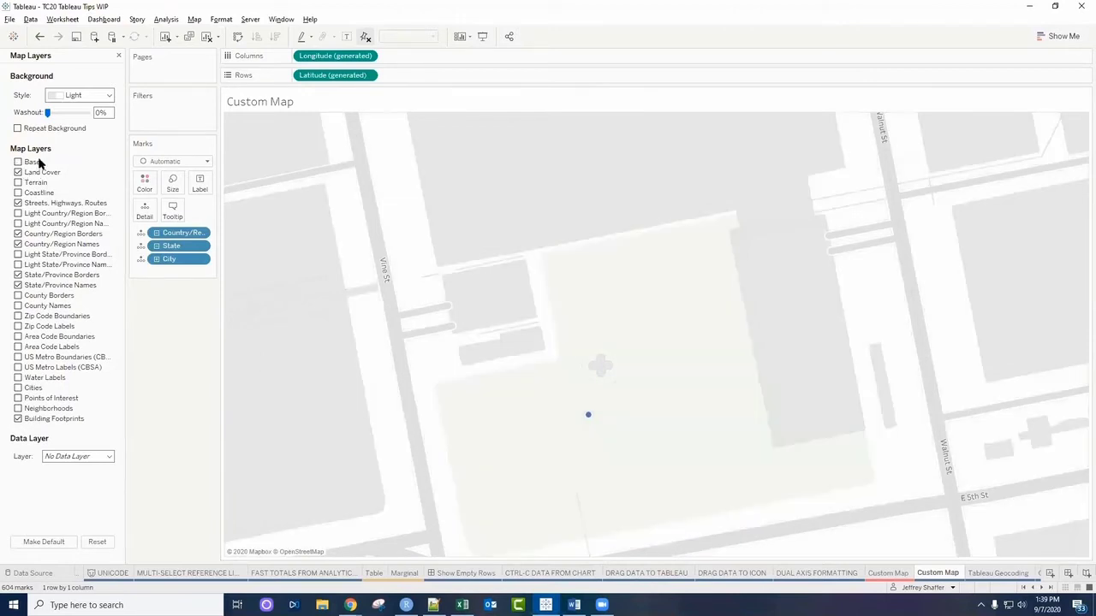
Format the Custom Map sheet's default pane shading as bright blue so it colours the map background.
{"action": "right_click", "coordinate": [567, 296]}
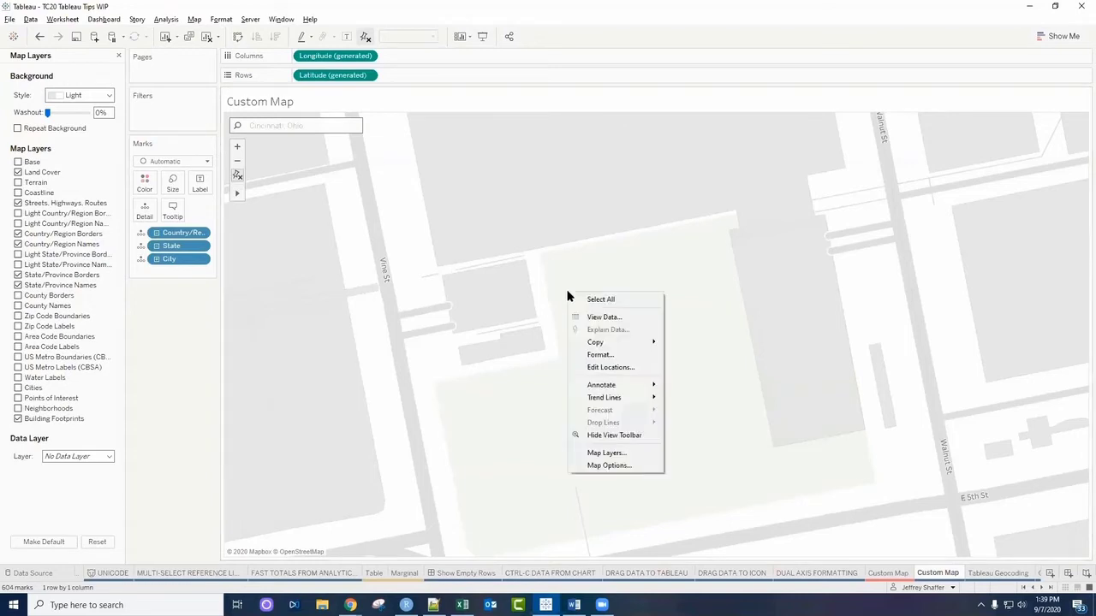
{"action": "left_click", "coordinate": [599, 355]}
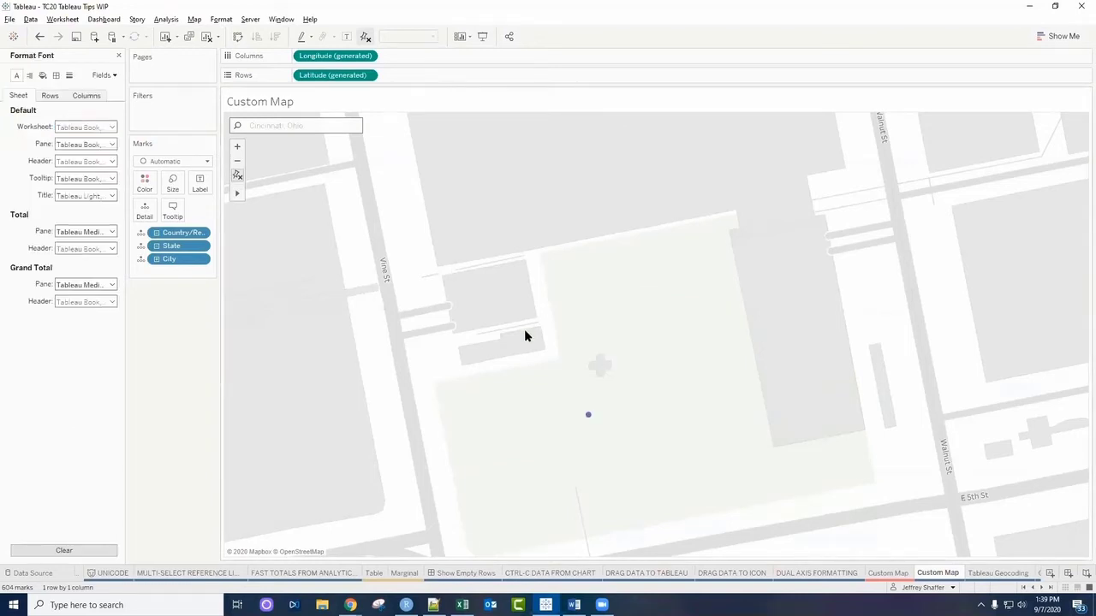
{"action": "left_click", "coordinate": [42, 76]}
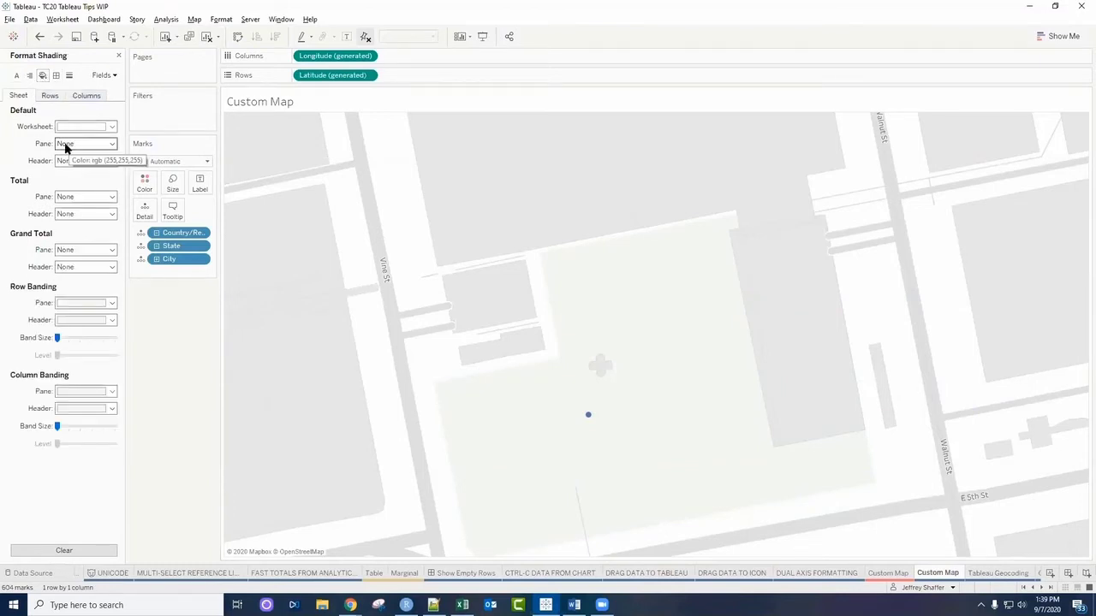
{"action": "left_click", "coordinate": [65, 146]}
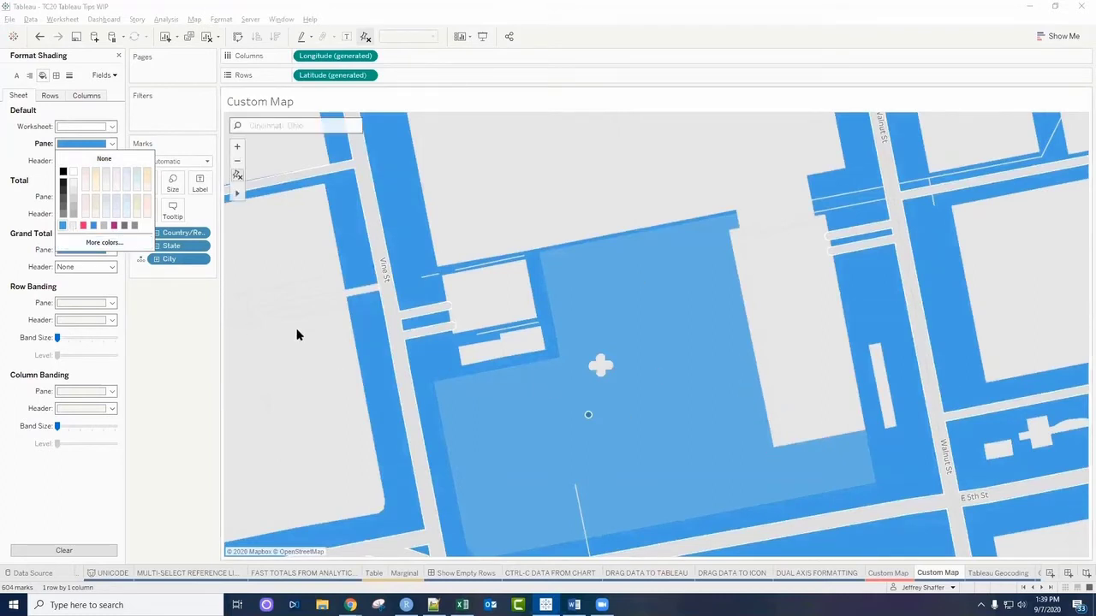
Turn off the Land Cover map layer, and set the map's background style to Dark.
{"action": "right_click", "coordinate": [551, 208]}
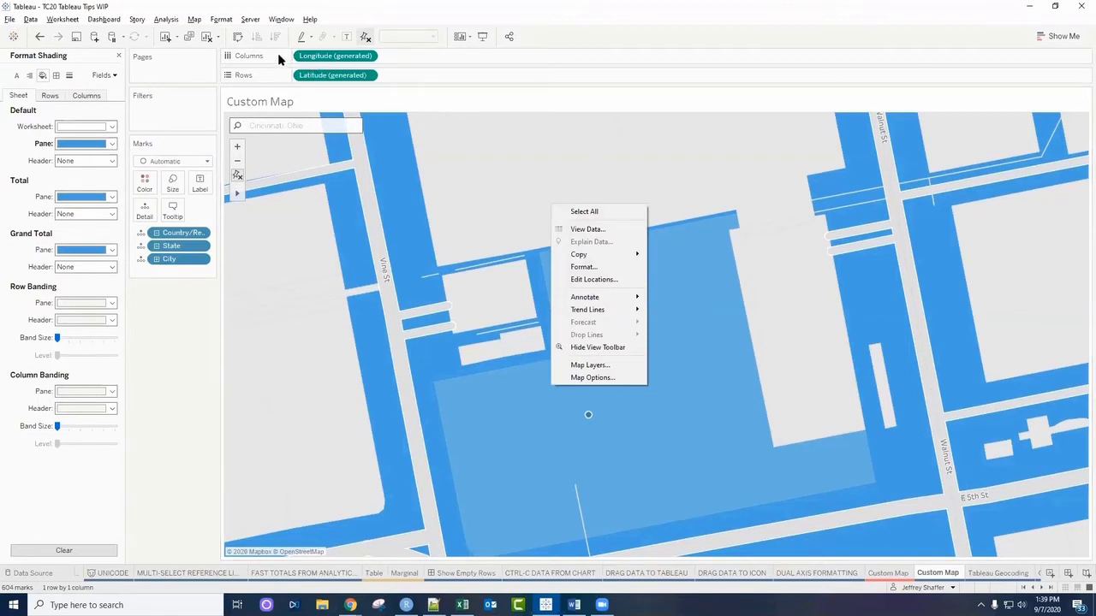
{"action": "left_click", "coordinate": [195, 20]}
{"action": "left_click", "coordinate": [233, 102]}
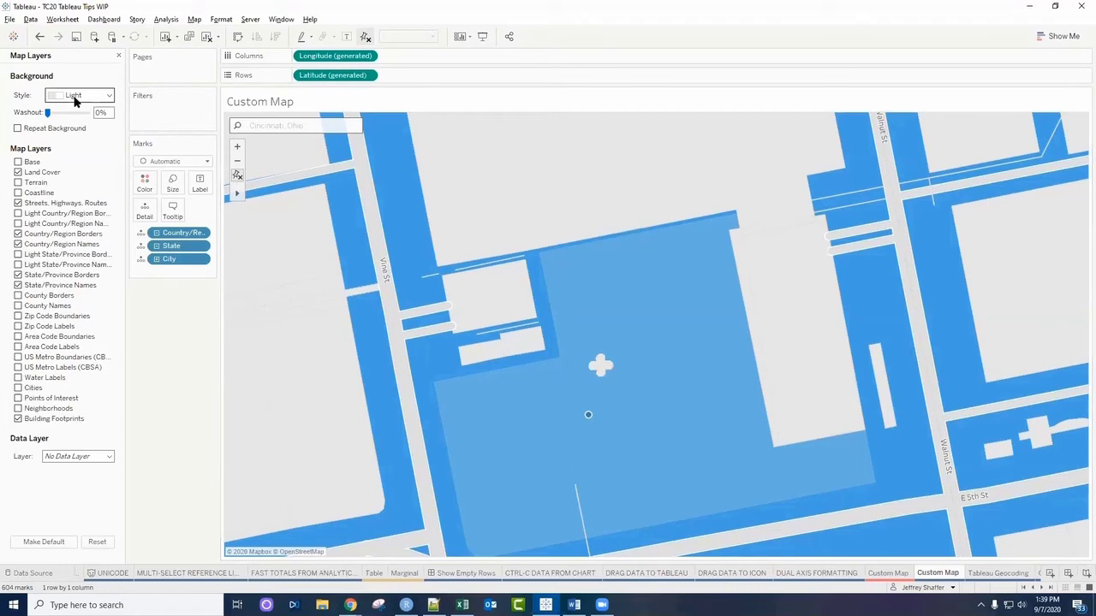
{"action": "left_click", "coordinate": [18, 173]}
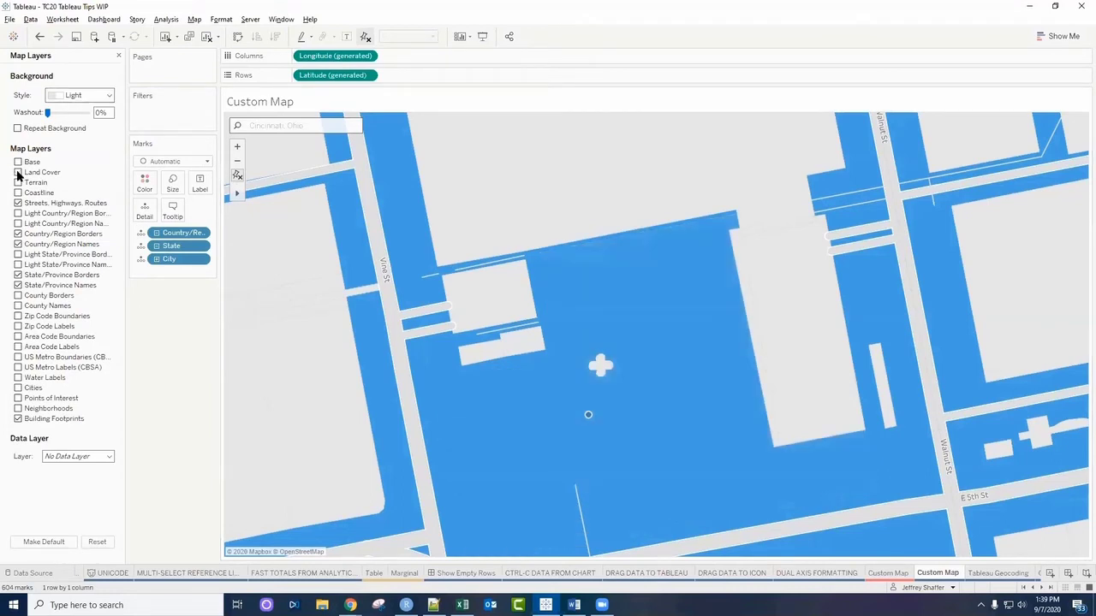
{"action": "left_click", "coordinate": [82, 98]}
{"action": "left_click", "coordinate": [83, 130]}
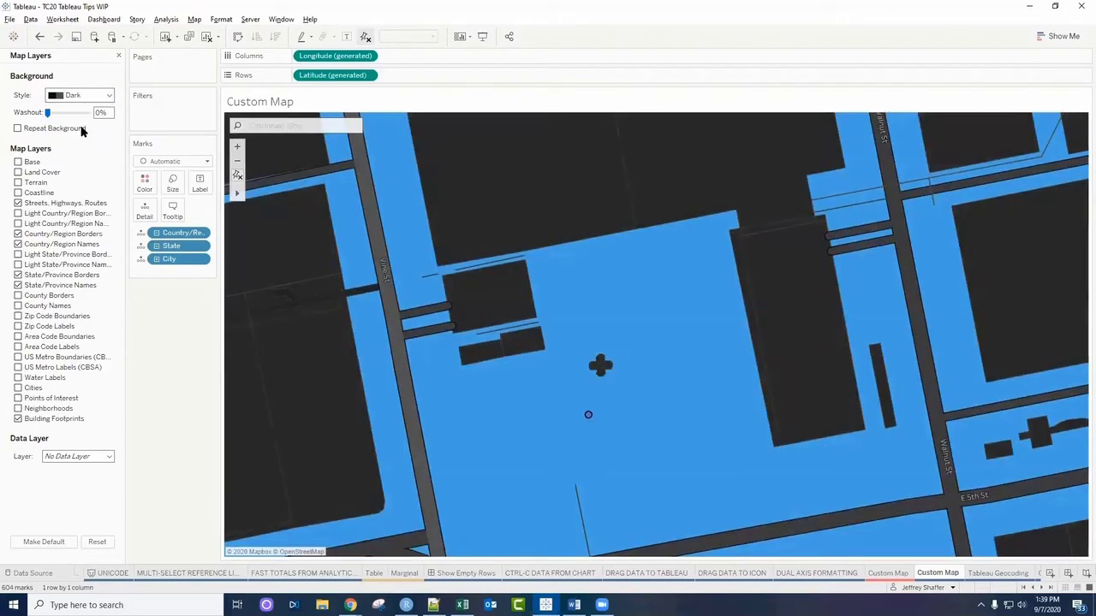
{"action": "scroll", "coordinate": [465, 209], "scroll_direction": "down", "scroll_amount": 2}
{"action": "scroll", "coordinate": [463, 214], "scroll_direction": "down", "scroll_amount": 4}
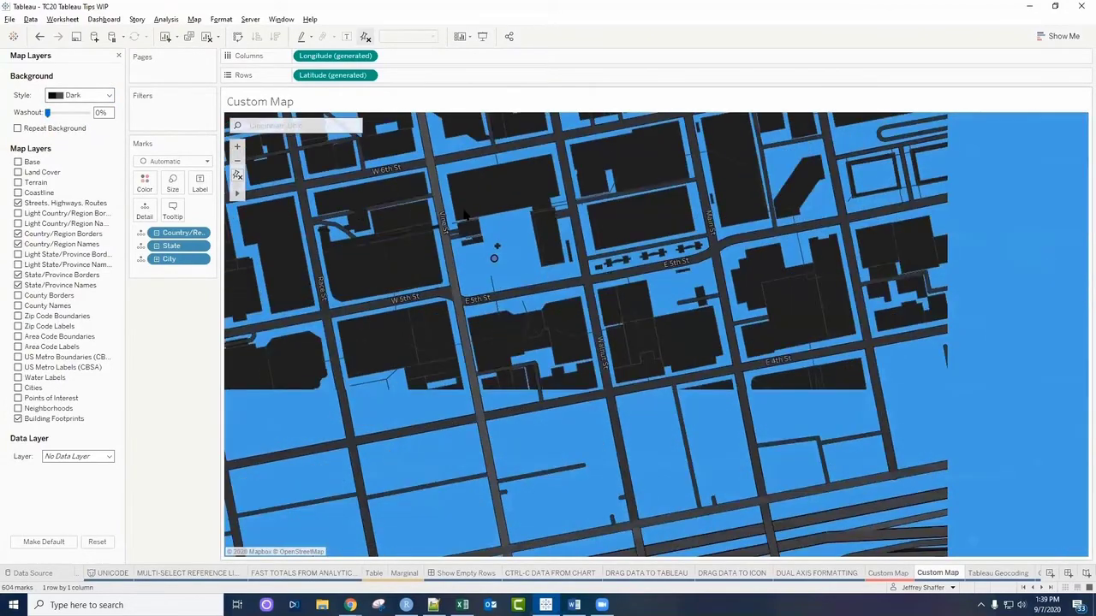
{"action": "scroll", "coordinate": [462, 214], "scroll_direction": "up", "scroll_amount": 1}
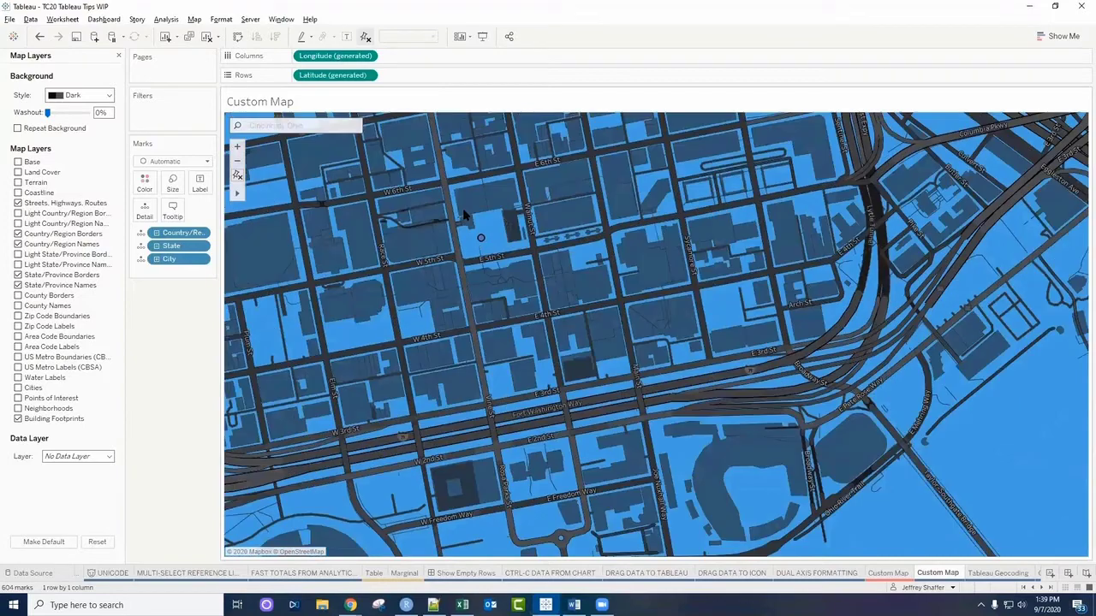
{"action": "left_click_drag", "start_coordinate": [554, 199], "coordinate": [578, 413]}
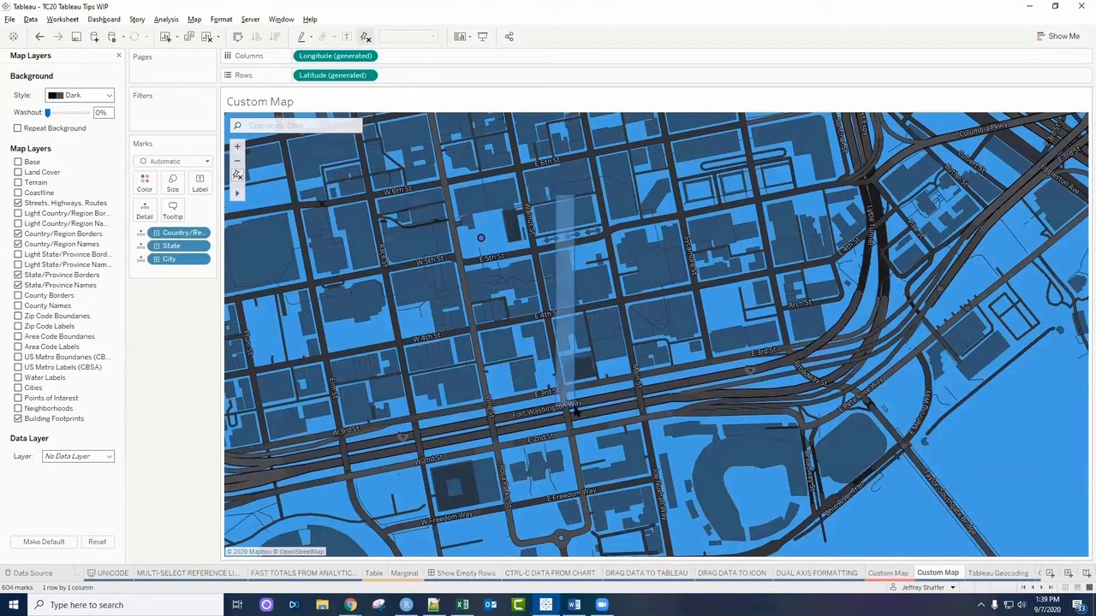
View the finished Custom Map example, and on the Tableau Geocoding sheet annotate a point in the stadium with Latitude (generated), Longitude (generated).
{"action": "left_click", "coordinate": [900, 577]}
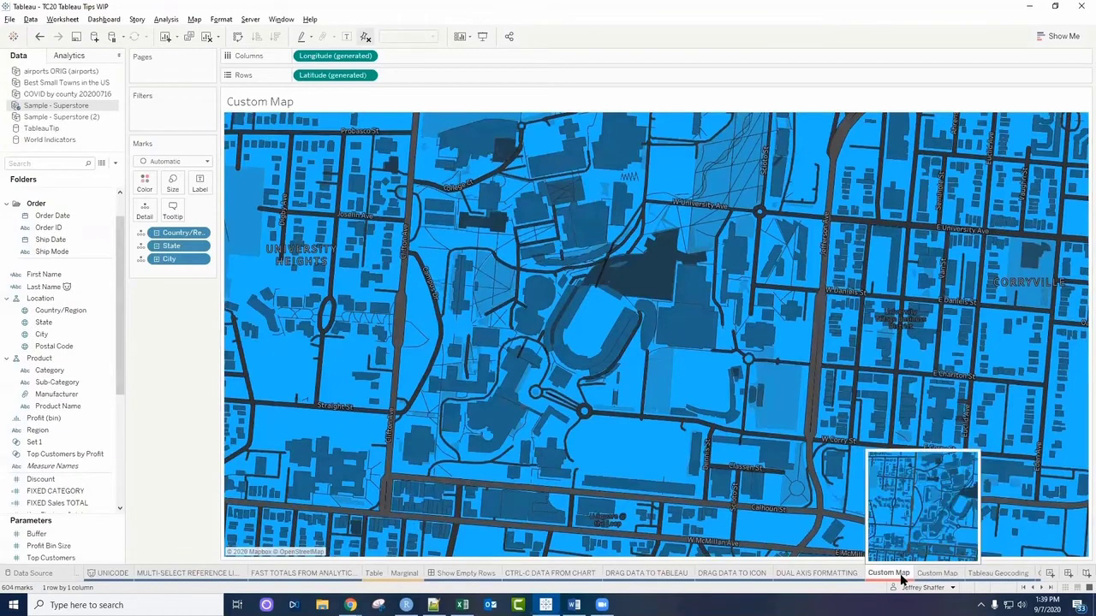
{"action": "left_click", "coordinate": [993, 573]}
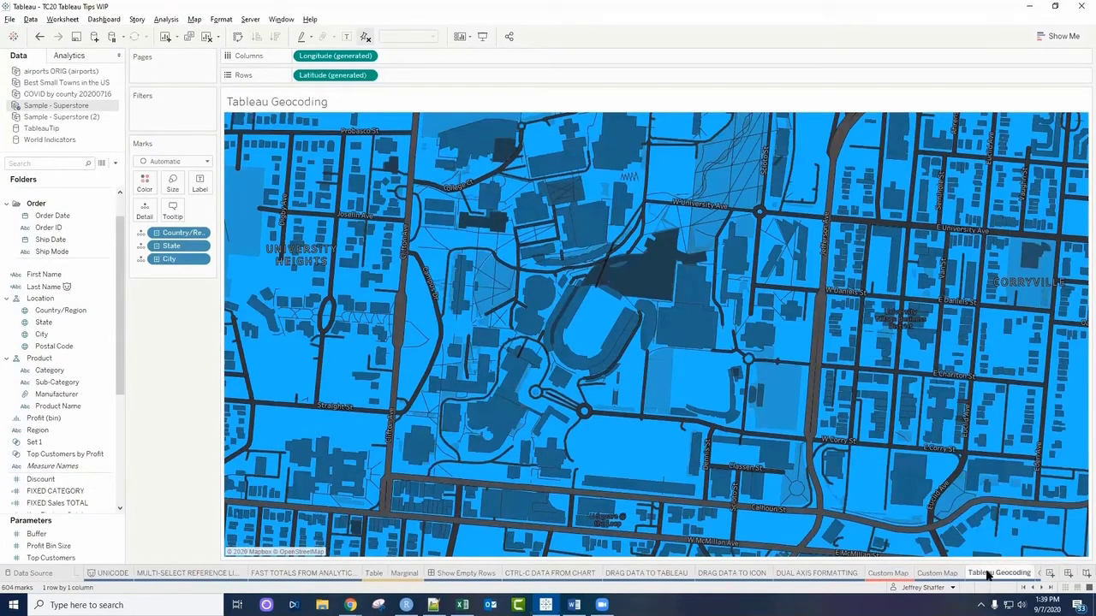
{"action": "right_click", "coordinate": [589, 328]}
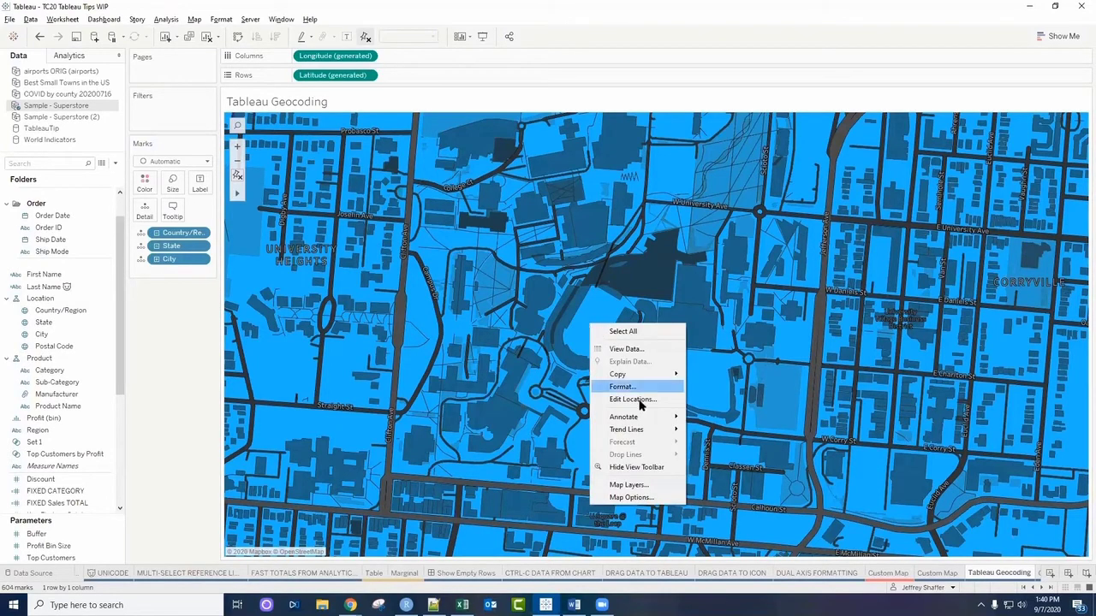
{"action": "mouse_move", "coordinate": [644, 417]}
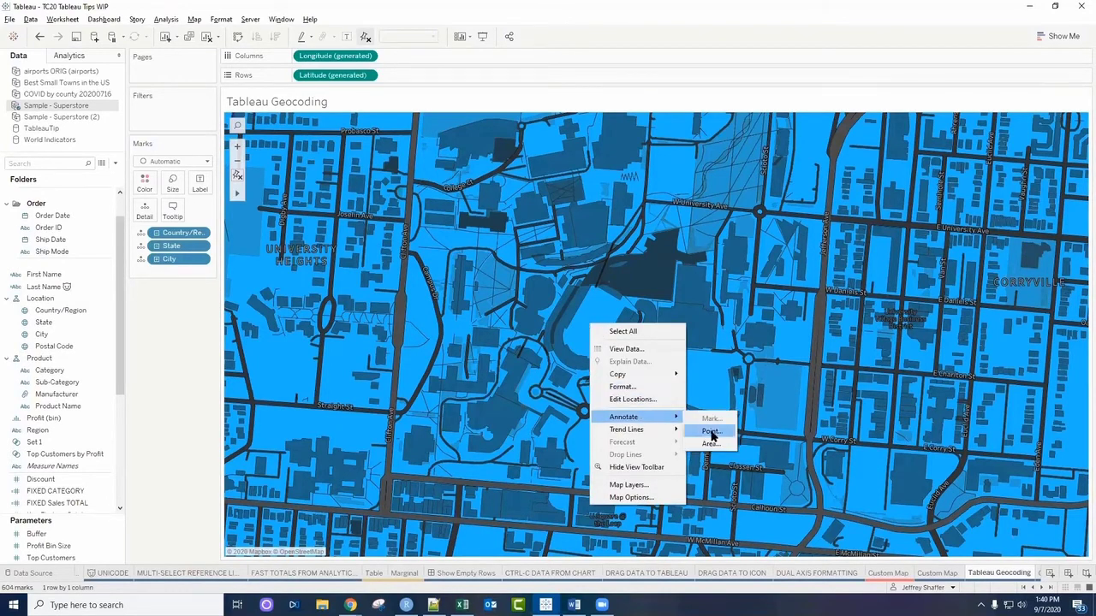
{"action": "left_click", "coordinate": [711, 434]}
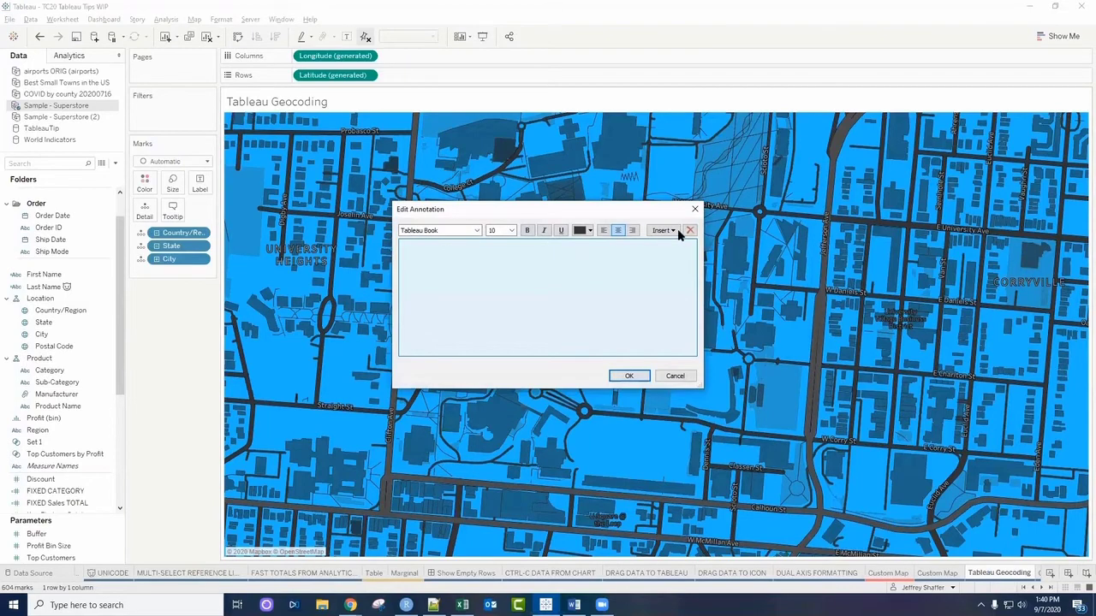
{"action": "left_click", "coordinate": [663, 230]}
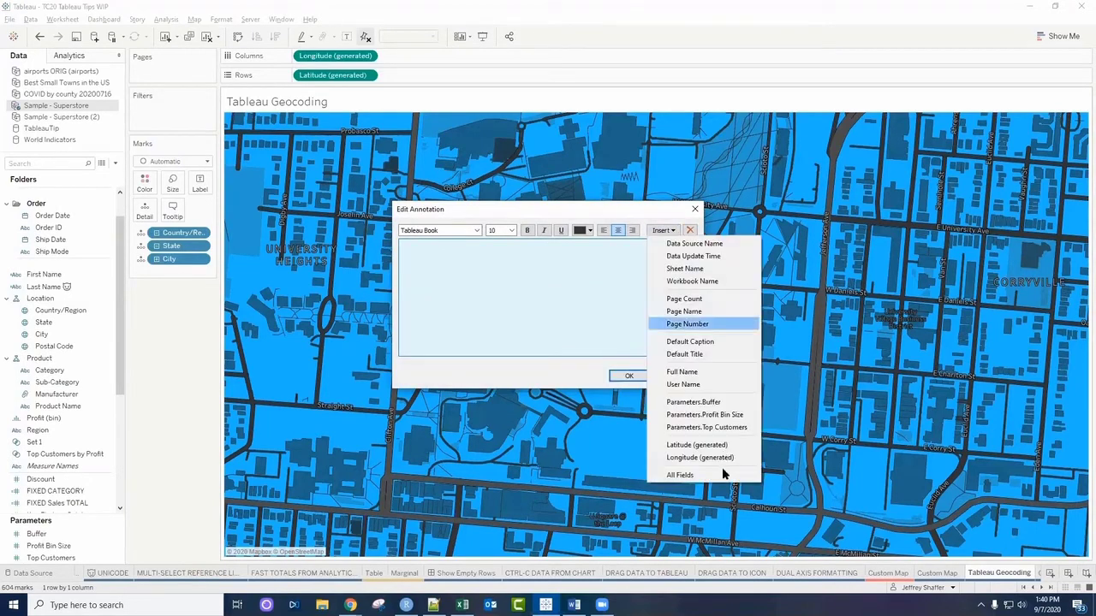
{"action": "left_click", "coordinate": [720, 448]}
{"action": "type", "text": ","}
{"action": "left_click", "coordinate": [664, 230]}
{"action": "left_click", "coordinate": [697, 457]}
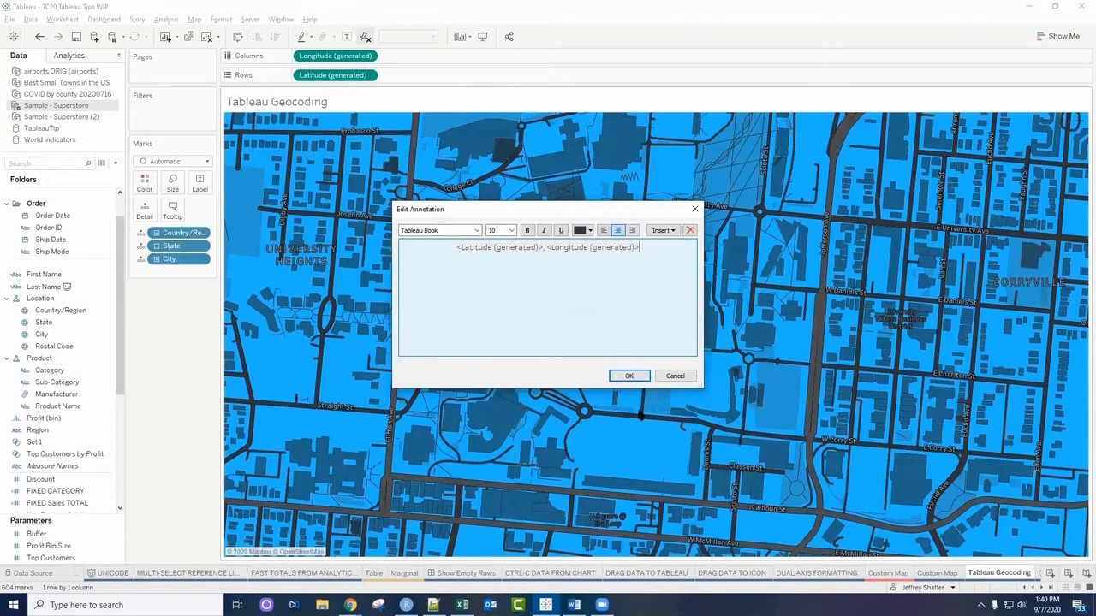
{"action": "left_click", "coordinate": [639, 377]}
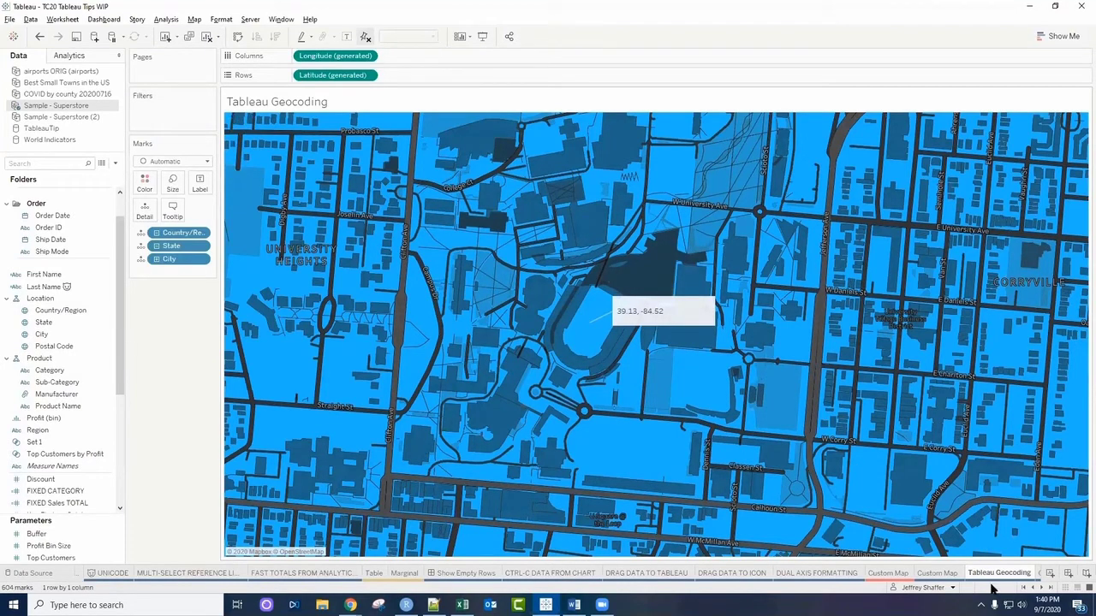
{"action": "left_click", "coordinate": [1040, 588]}
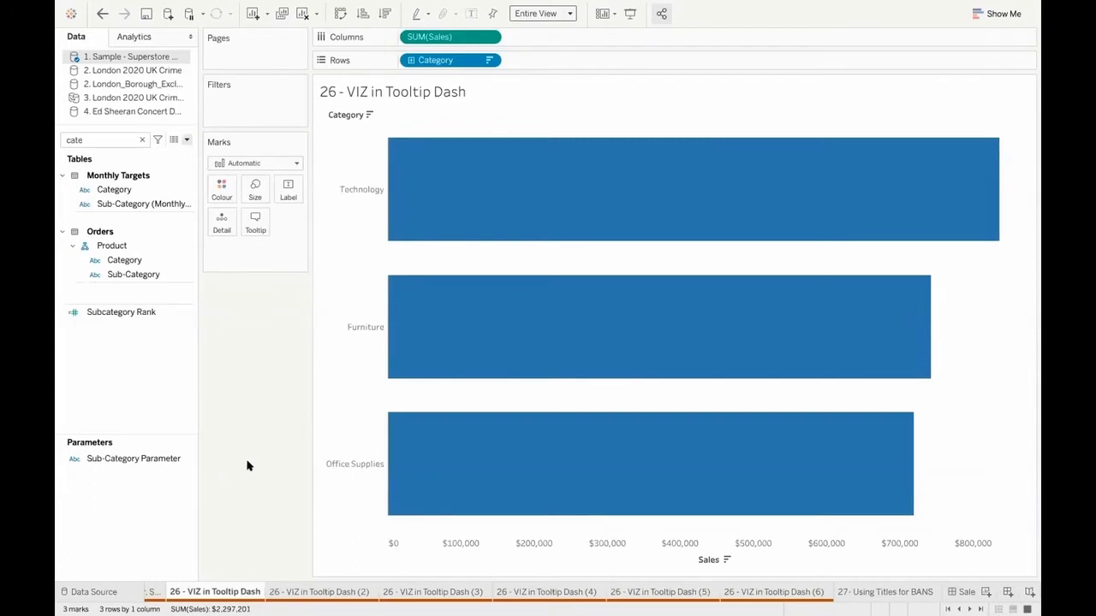
Insert the sheet 26 - VIZ in Tooltip Dash (2) into the Category bars' tooltip with a maximum width of 610, and preview it on Technology.
{"action": "mouse_move", "coordinate": [493, 208]}
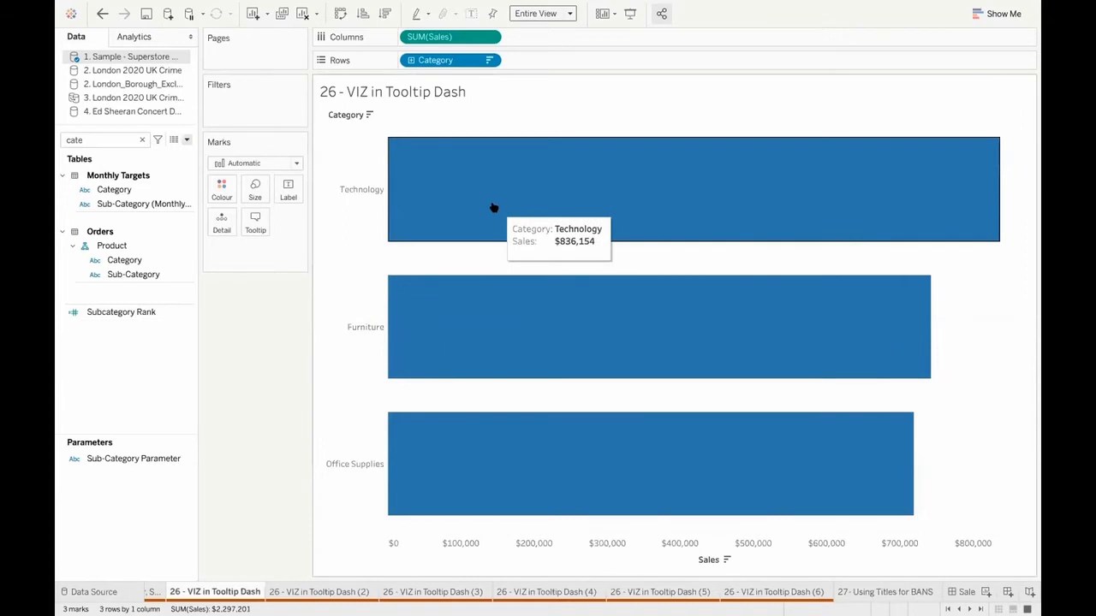
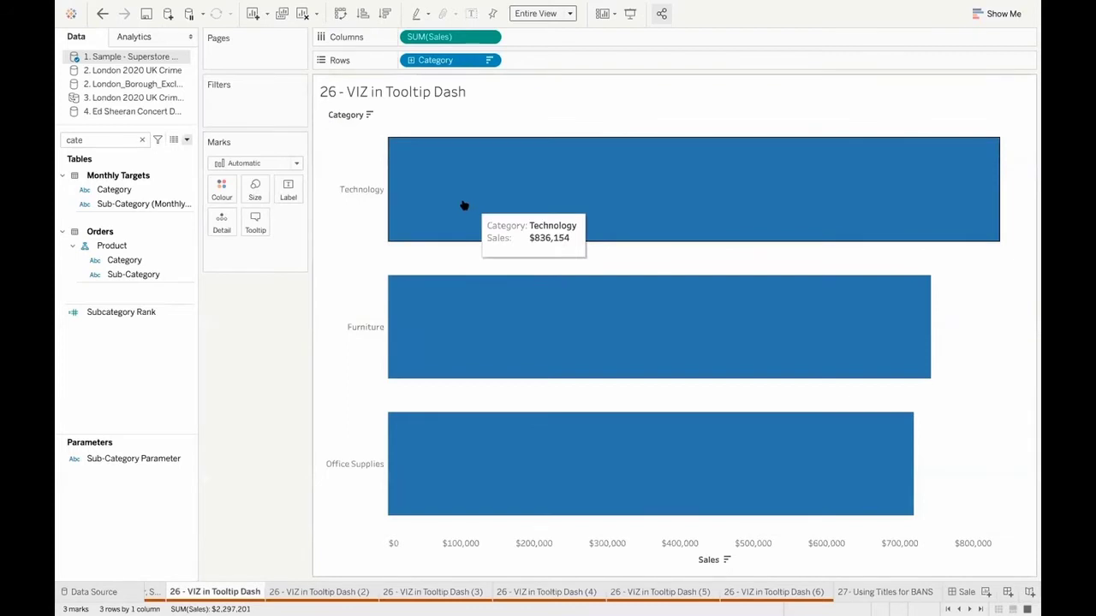
{"action": "left_click", "coordinate": [247, 224]}
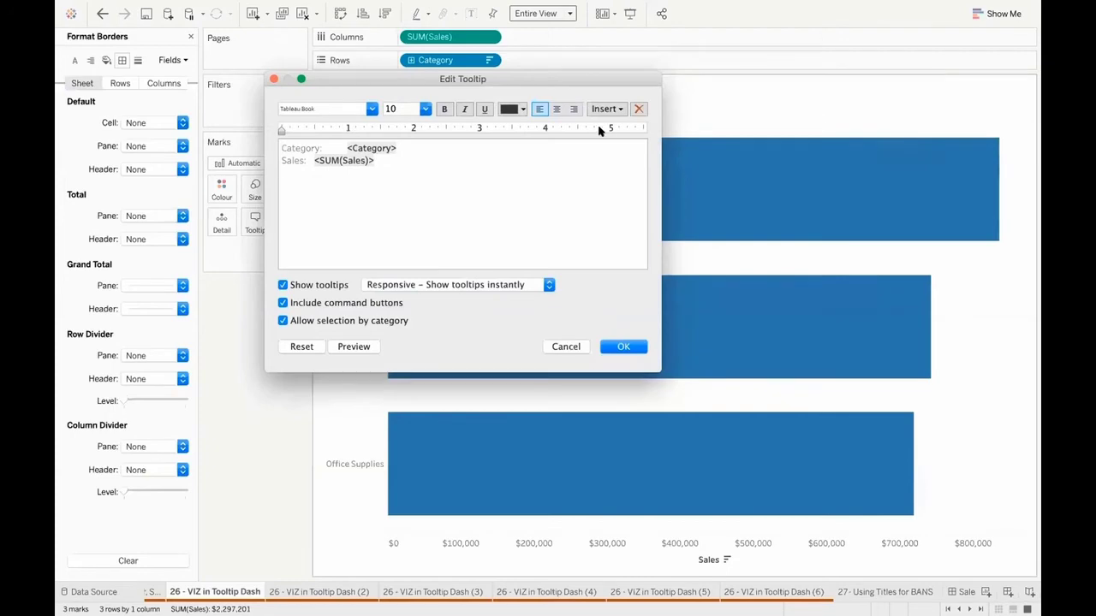
{"action": "left_click", "coordinate": [606, 109]}
{"action": "mouse_move", "coordinate": [633, 124]}
{"action": "left_click", "coordinate": [247, 323]}
{"action": "triple_click", "coordinate": [527, 190]}
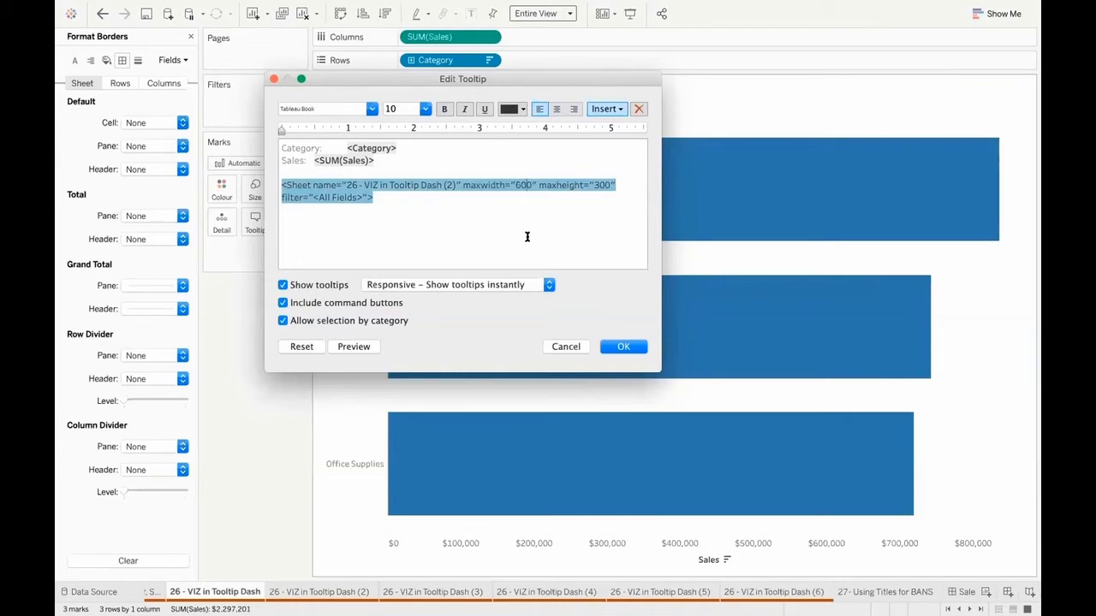
{"action": "left_click", "coordinate": [624, 345]}
{"action": "mouse_move", "coordinate": [579, 198]}
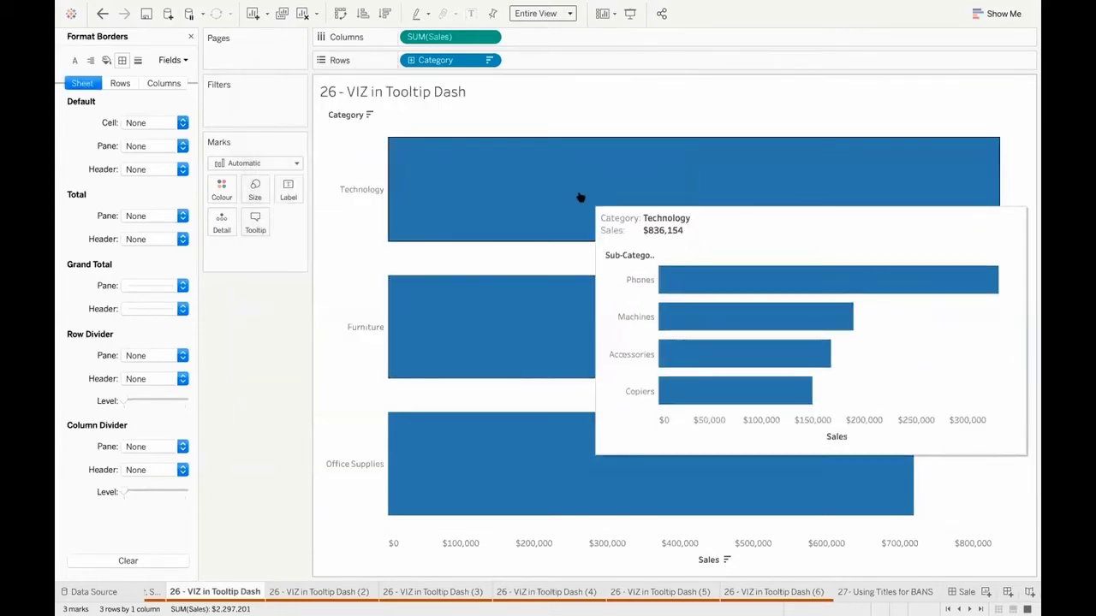
Check sheets (2) to (4), and insert 26 - VIZ in Tooltip Dash (3) below sheet (2) in the Category bars' tooltip.
{"action": "left_click", "coordinate": [362, 591]}
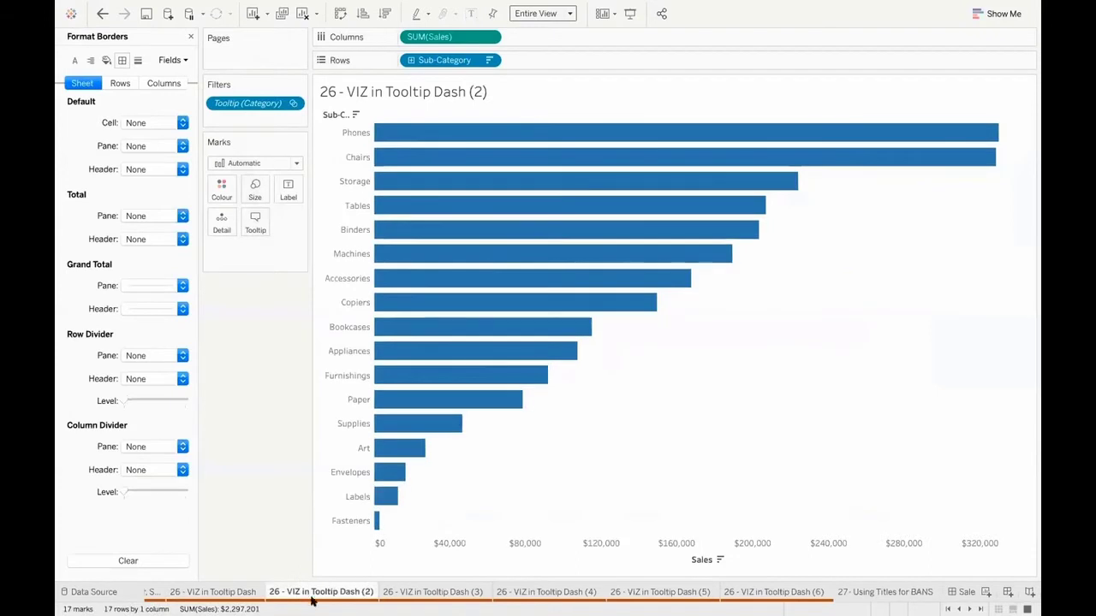
{"action": "left_click", "coordinate": [435, 590]}
{"action": "left_click", "coordinate": [548, 591]}
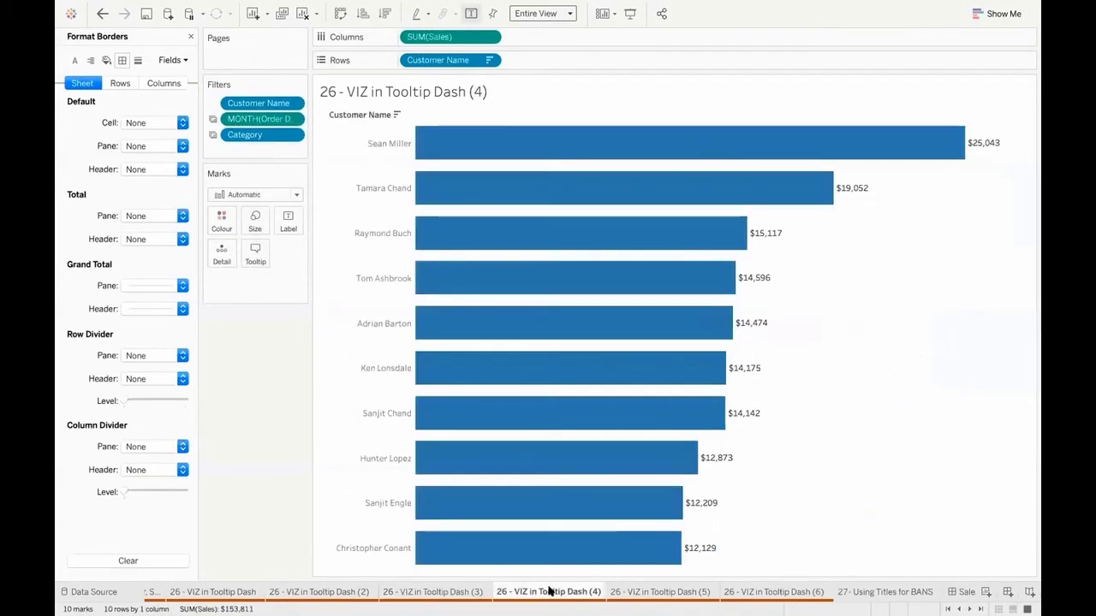
{"action": "left_click", "coordinate": [214, 591]}
{"action": "left_click", "coordinate": [255, 225]}
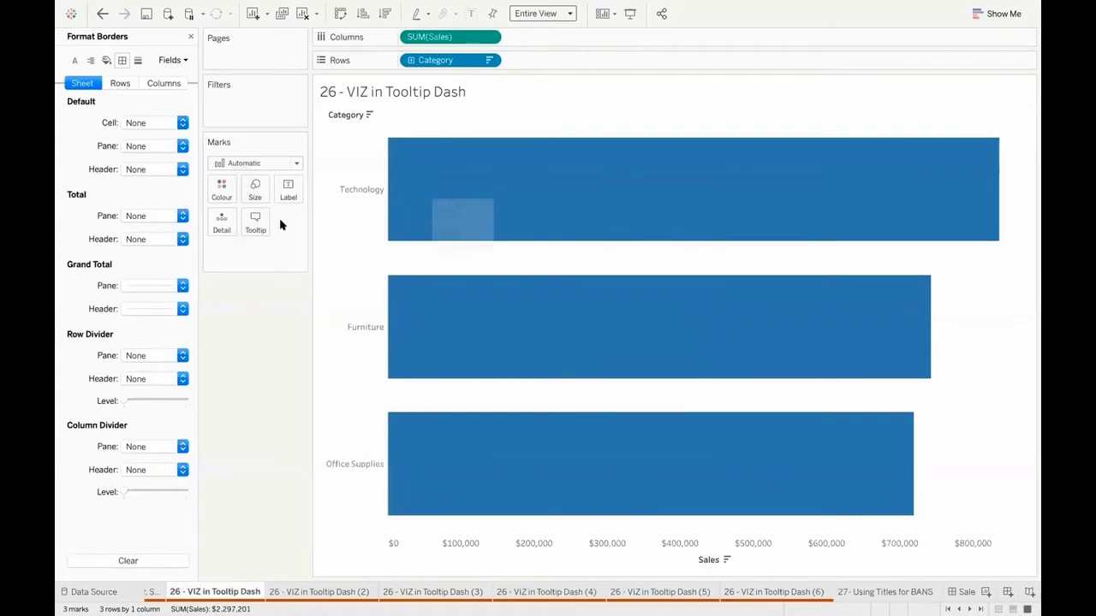
{"action": "left_click", "coordinate": [606, 109]}
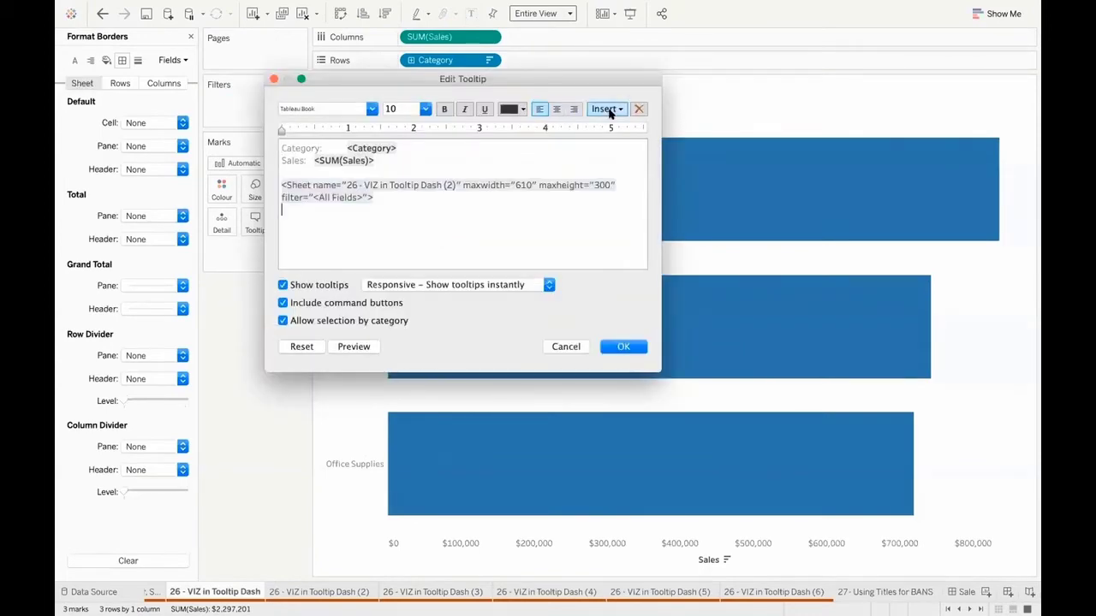
{"action": "mouse_move", "coordinate": [613, 124]}
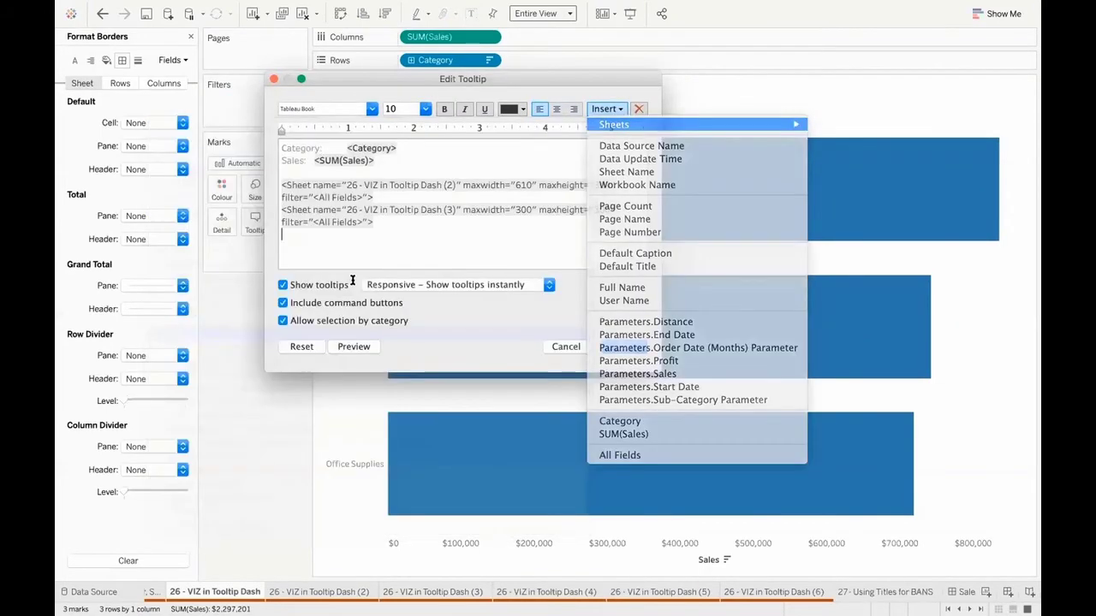
{"action": "left_click", "coordinate": [225, 333]}
Insert 26 - VIZ in Tooltip Dash (4) directly after sheet (3) on the same tooltip line, and preview the tooltip on Technology.
{"action": "left_click", "coordinate": [606, 109]}
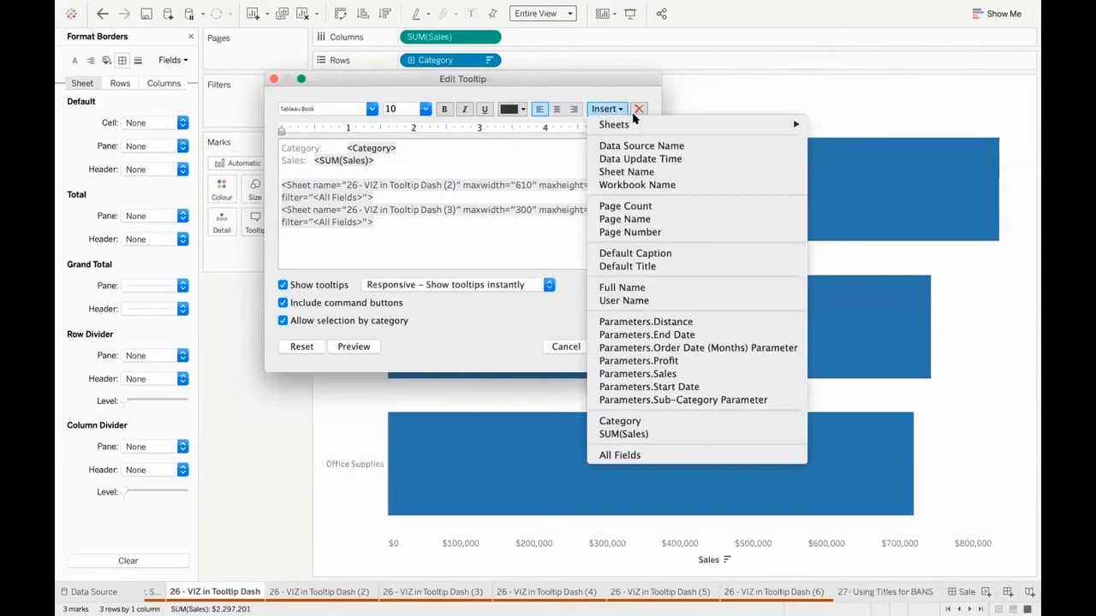
{"action": "mouse_move", "coordinate": [613, 124]}
{"action": "left_click", "coordinate": [336, 347]}
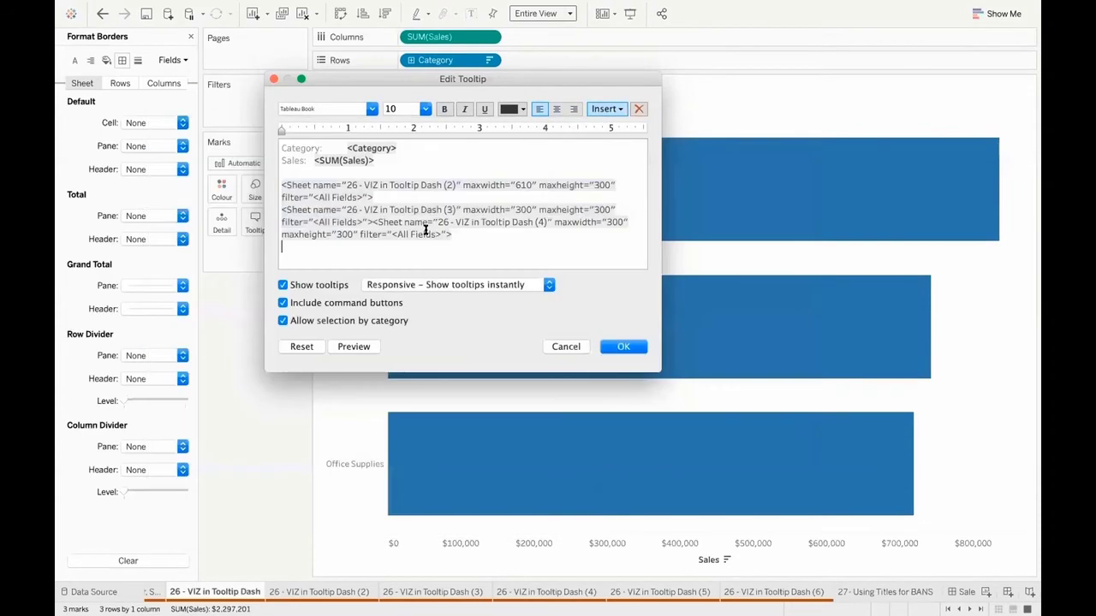
{"action": "left_click", "coordinate": [623, 343]}
{"action": "mouse_move", "coordinate": [577, 223]}
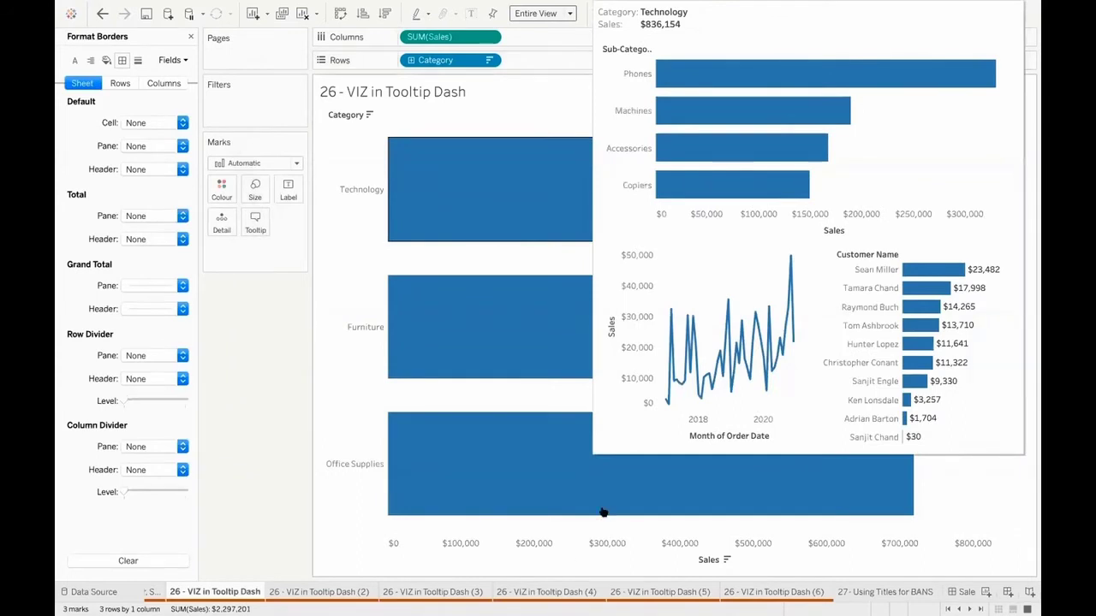
Check the blank divider sheets (5) and (6), and insert 26 - VIZ in Tooltip Dash (5) between sheets (2) and (3) in the Category tooltip.
{"action": "left_click", "coordinate": [539, 590]}
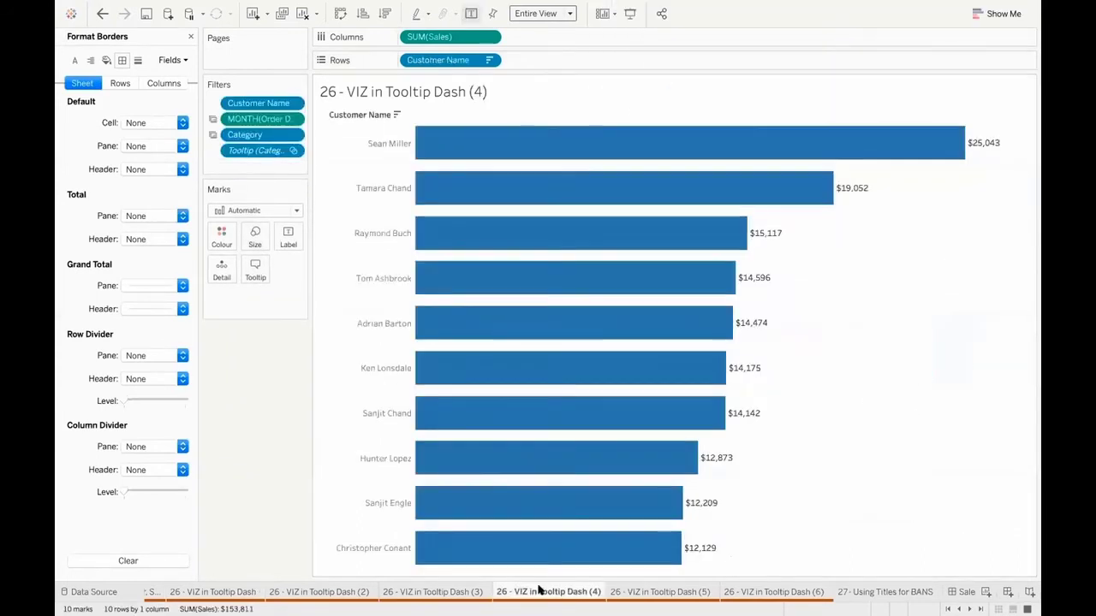
{"action": "left_click", "coordinate": [660, 592]}
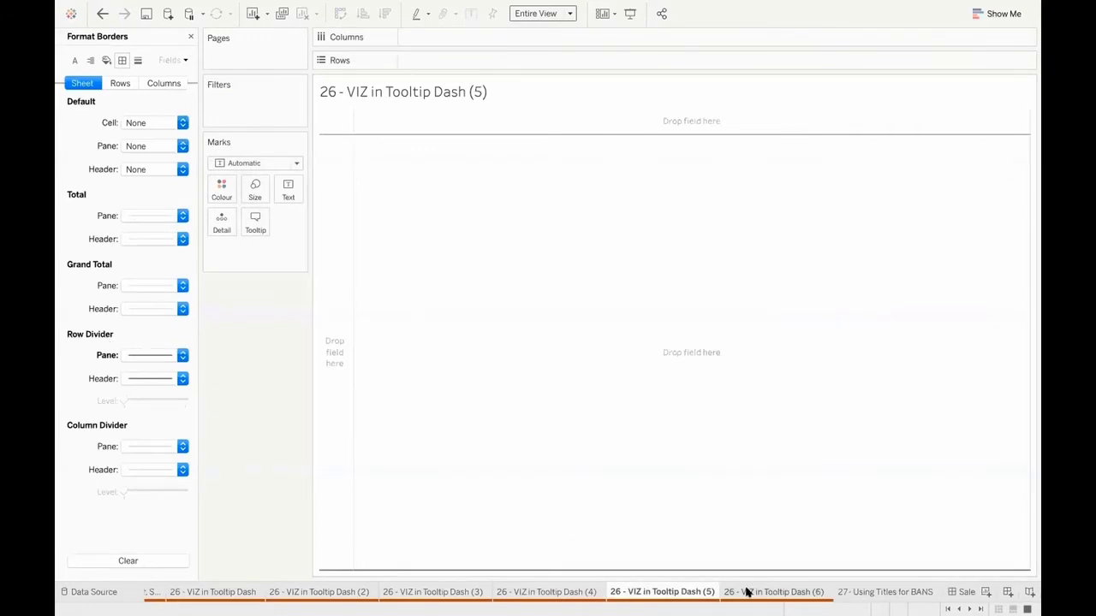
{"action": "left_click", "coordinate": [744, 592]}
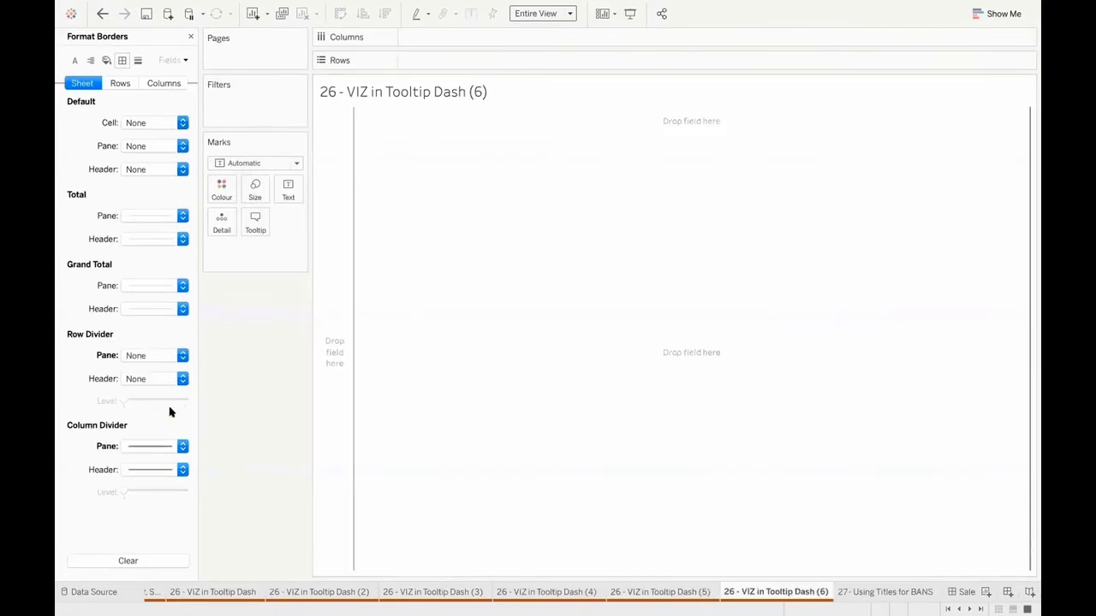
{"action": "left_click", "coordinate": [240, 592]}
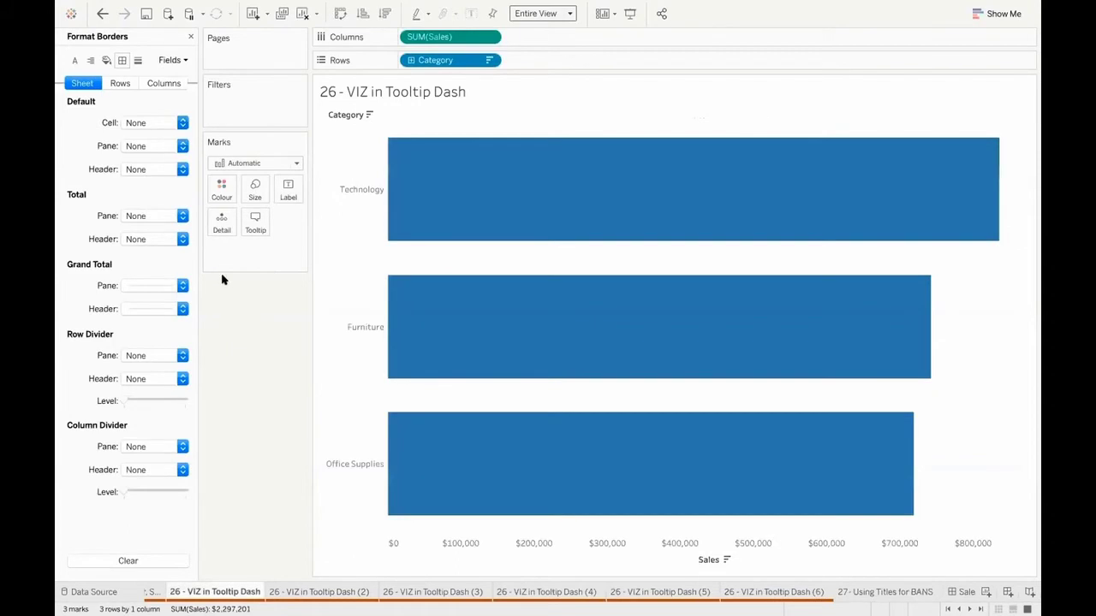
{"action": "left_click", "coordinate": [255, 223]}
{"action": "left_click", "coordinate": [408, 198]}
{"action": "key", "text": "Return"}
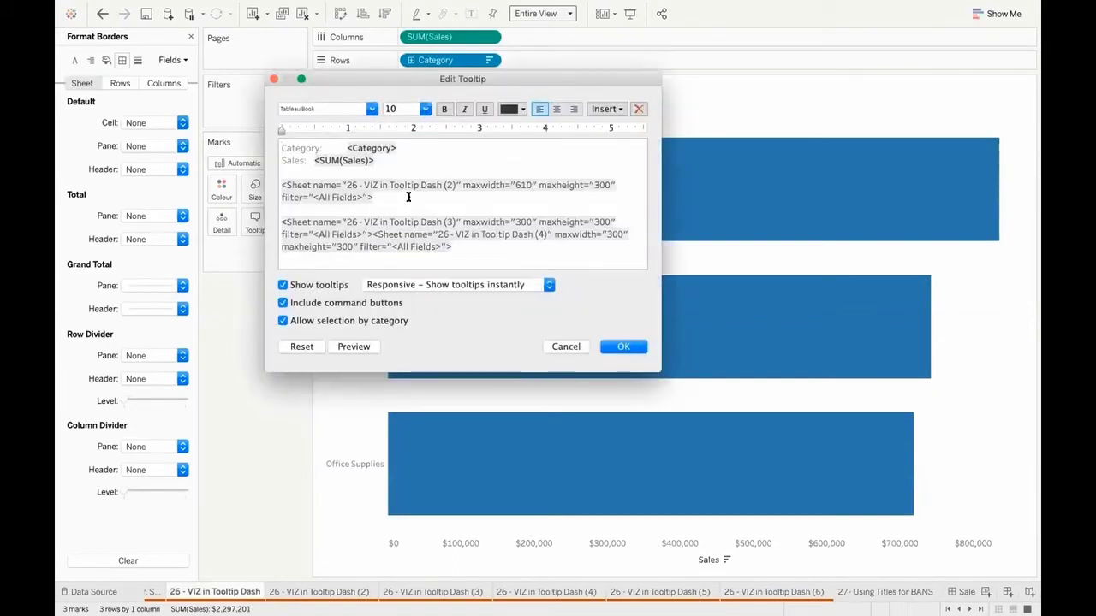
{"action": "left_click", "coordinate": [606, 109]}
{"action": "mouse_move", "coordinate": [650, 124]}
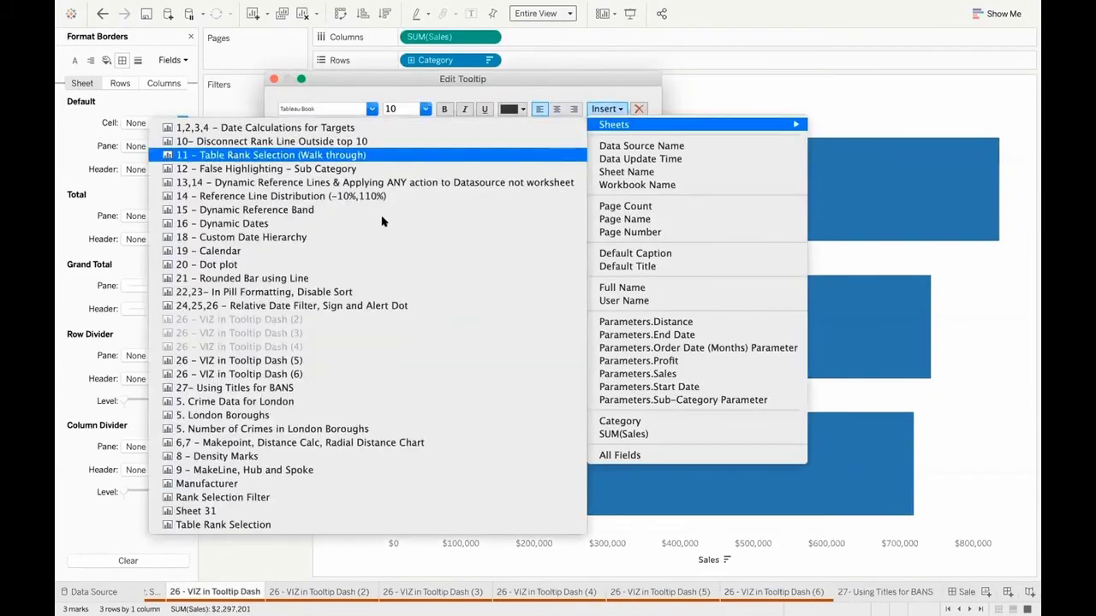
{"action": "left_click", "coordinate": [336, 361]}
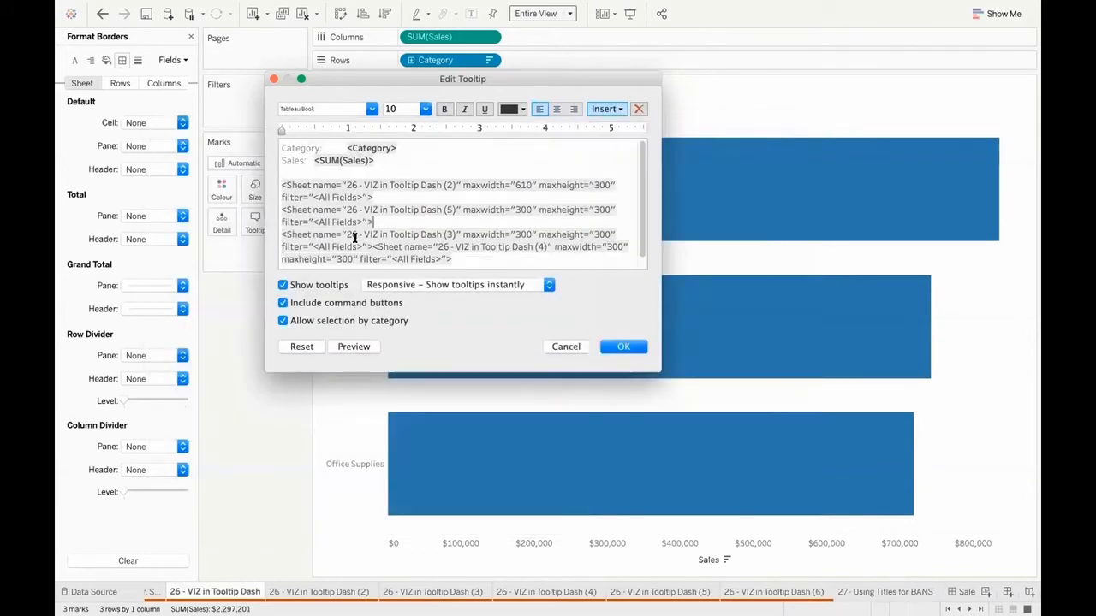
Set sheet (5)'s tooltip maximum width to 610 and maximum height to 9, and preview the horizontal divider on Technology.
{"action": "triple_click", "coordinate": [524, 209]}
{"action": "key", "text": "BackSpace"}
{"action": "type", "text": "61"}
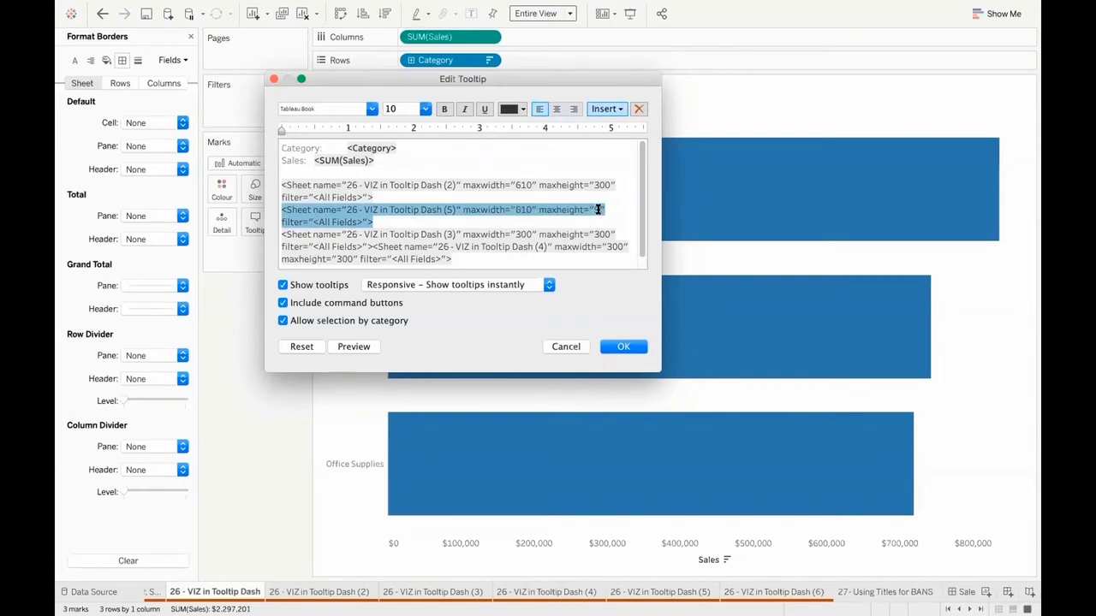
{"action": "left_click", "coordinate": [623, 346]}
{"action": "mouse_move", "coordinate": [590, 202]}
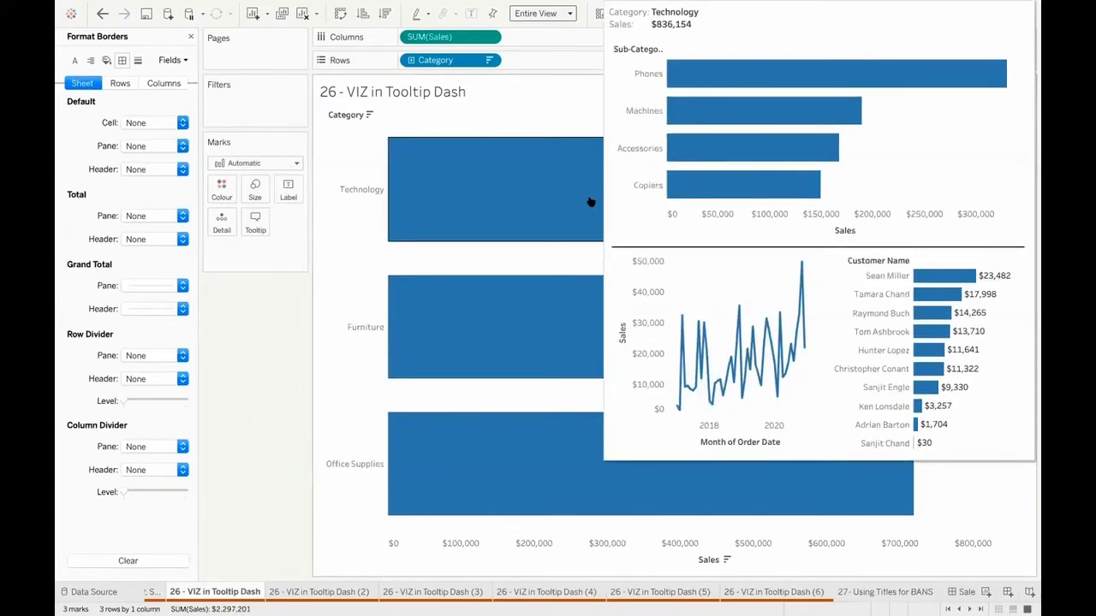
Insert 26 - VIZ in Tooltip Dash (6) between sheets (3) and (4) in the tooltip, keeping all three on one continuous line.
{"action": "left_click", "coordinate": [255, 221]}
{"action": "left_click", "coordinate": [371, 247]}
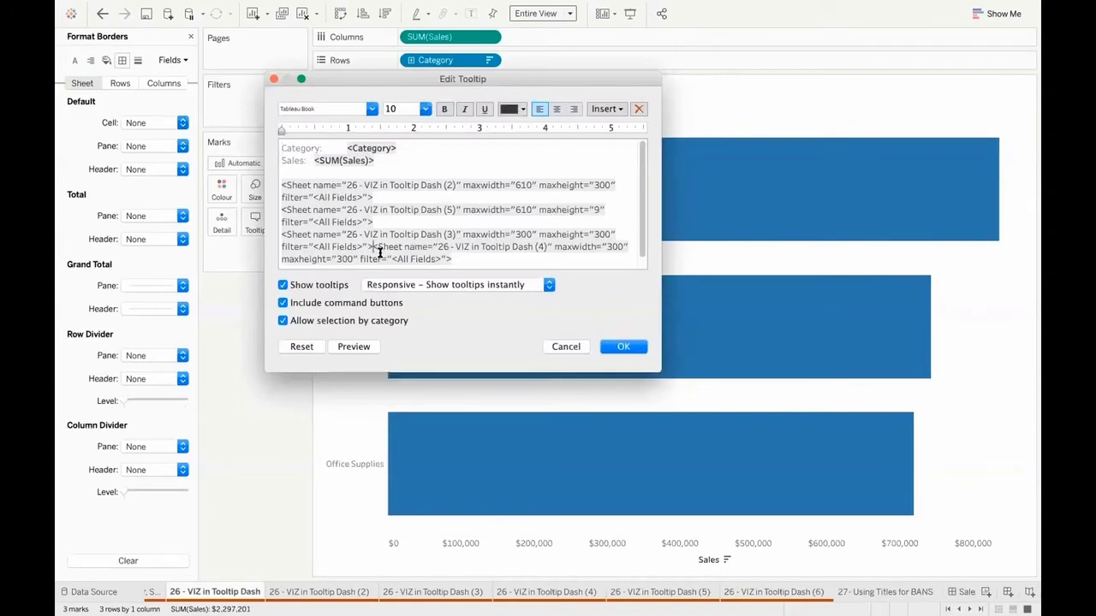
{"action": "key", "text": "Return"}
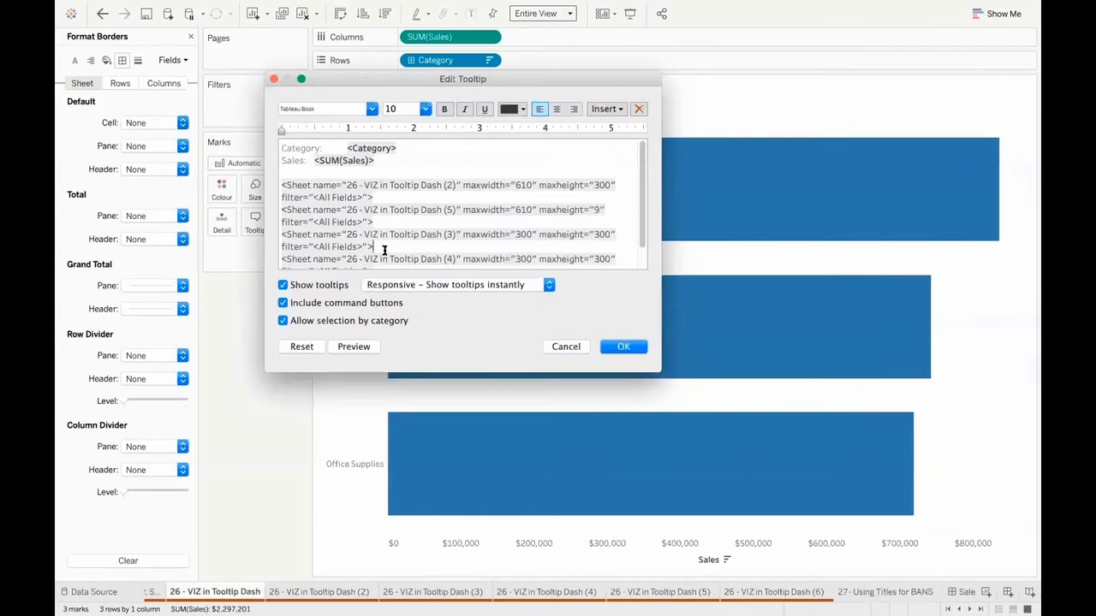
{"action": "scroll", "coordinate": [368, 232], "scroll_direction": "down", "scroll_amount": 1}
{"action": "triple_click", "coordinate": [449, 211]}
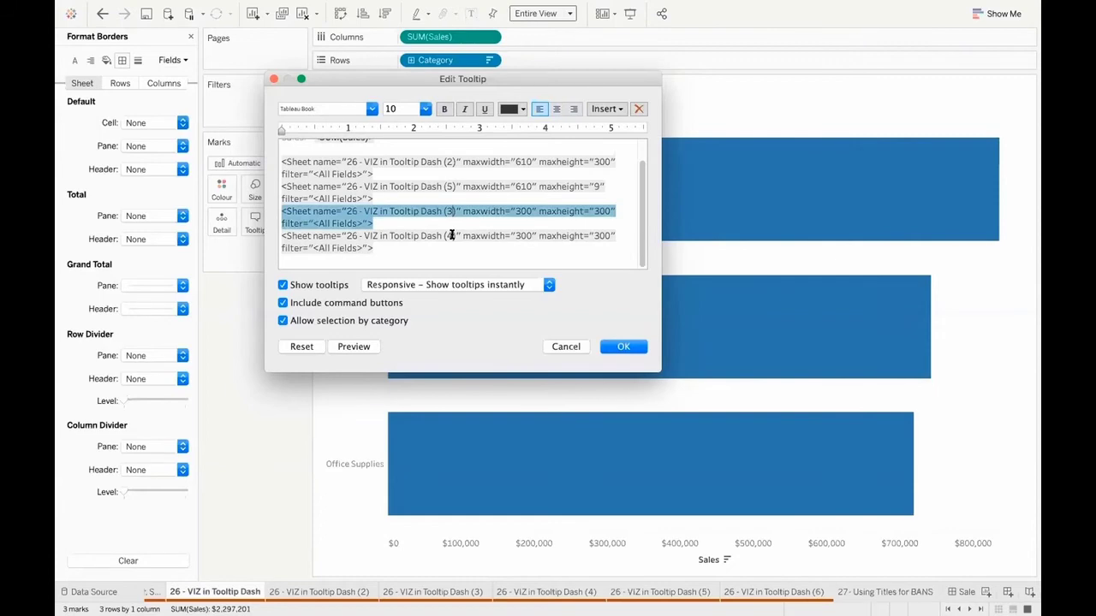
{"action": "key", "text": "Right"}
{"action": "left_click", "coordinate": [607, 109]}
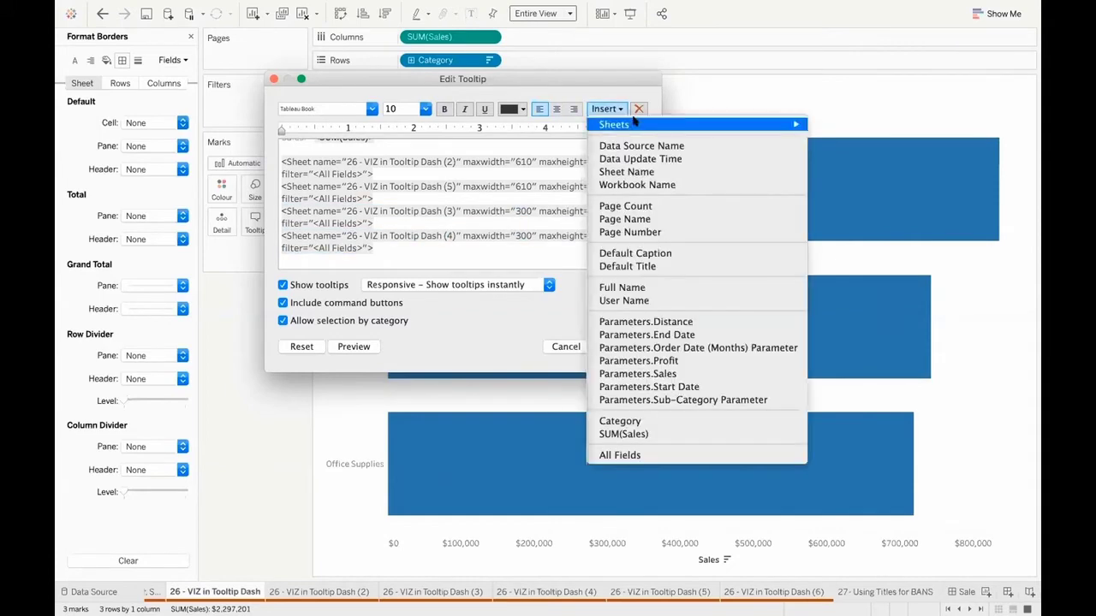
{"action": "mouse_move", "coordinate": [633, 124]}
{"action": "left_click", "coordinate": [257, 375]}
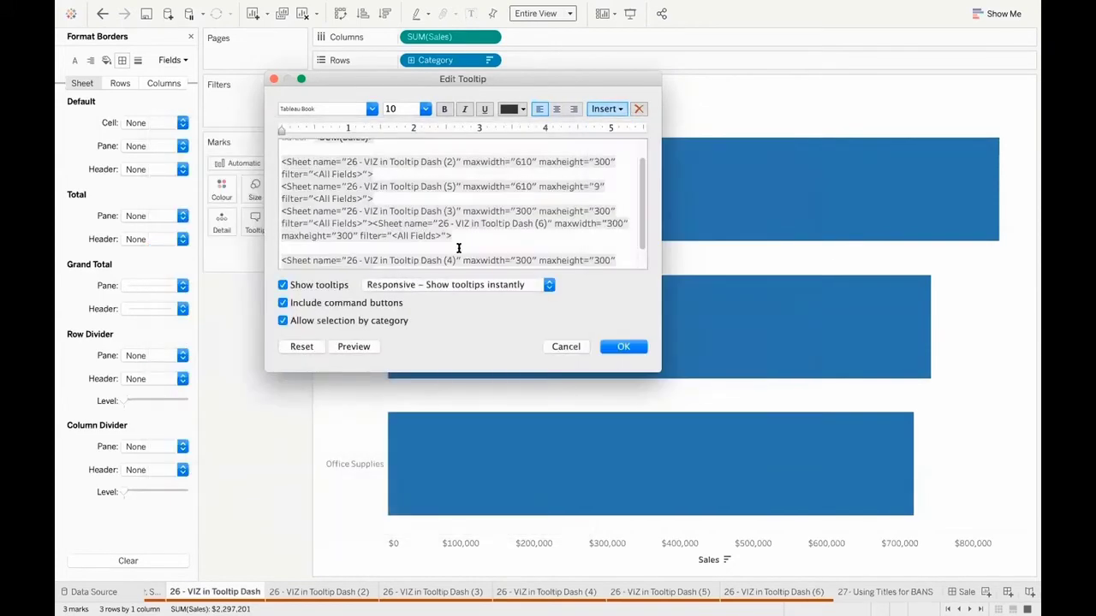
{"action": "key", "text": "Delete"}
{"action": "key", "text": "Delete"}
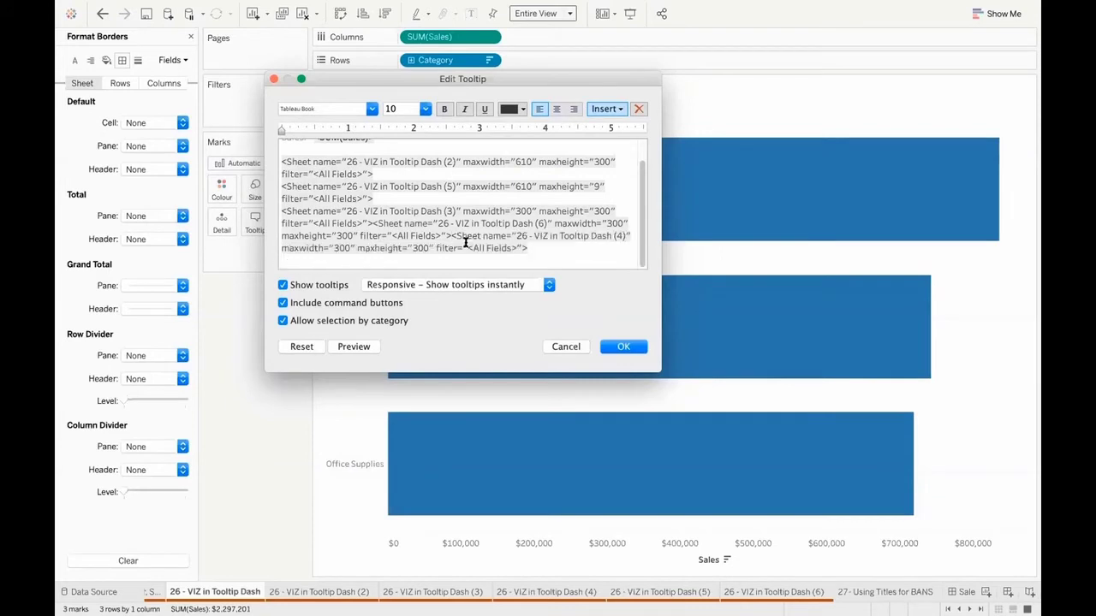
Set sheet (6)'s tooltip maximum width to 9, and preview the vertical divider on the Furniture bar.
{"action": "left_click", "coordinate": [622, 220]}
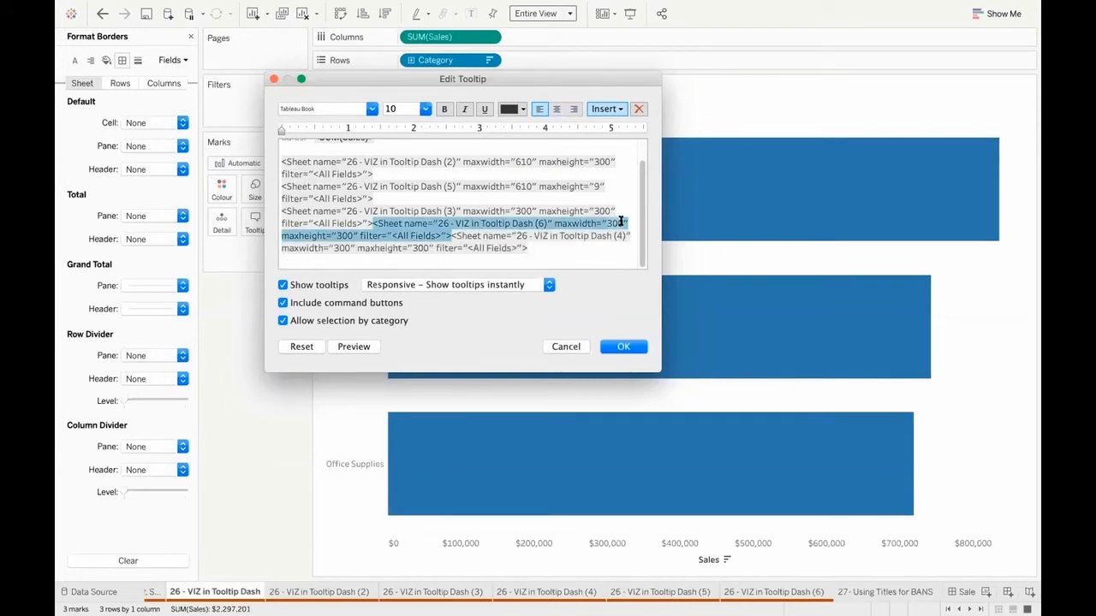
{"action": "key", "text": "BackSpace"}
{"action": "key", "text": "BackSpace"}
{"action": "key", "text": "BackSpace"}
{"action": "type", "text": "9"}
{"action": "left_click", "coordinate": [546, 250]}
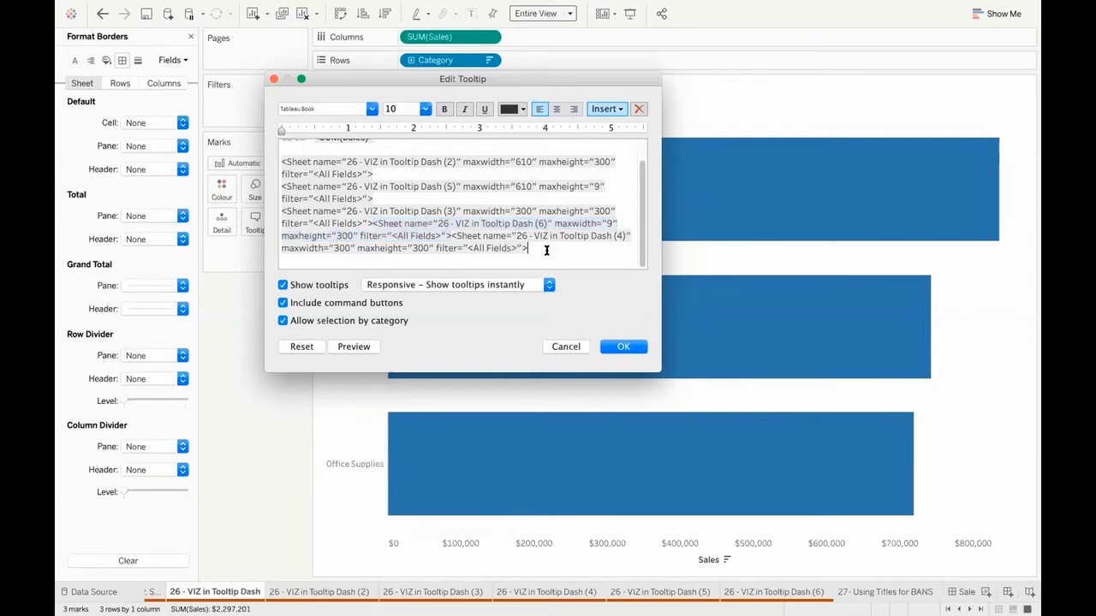
{"action": "left_click", "coordinate": [627, 346]}
{"action": "mouse_move", "coordinate": [579, 337]}
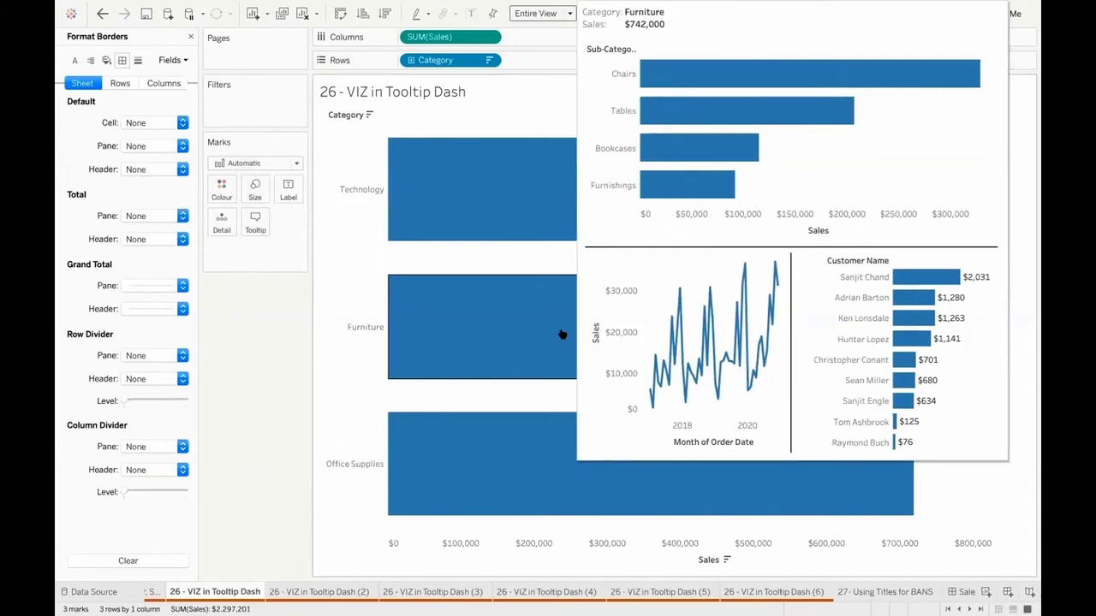
On the 27- Using Titles for BANS sheet, replace the title text with the SUM(Sales) field.
{"action": "left_click", "coordinate": [861, 591]}
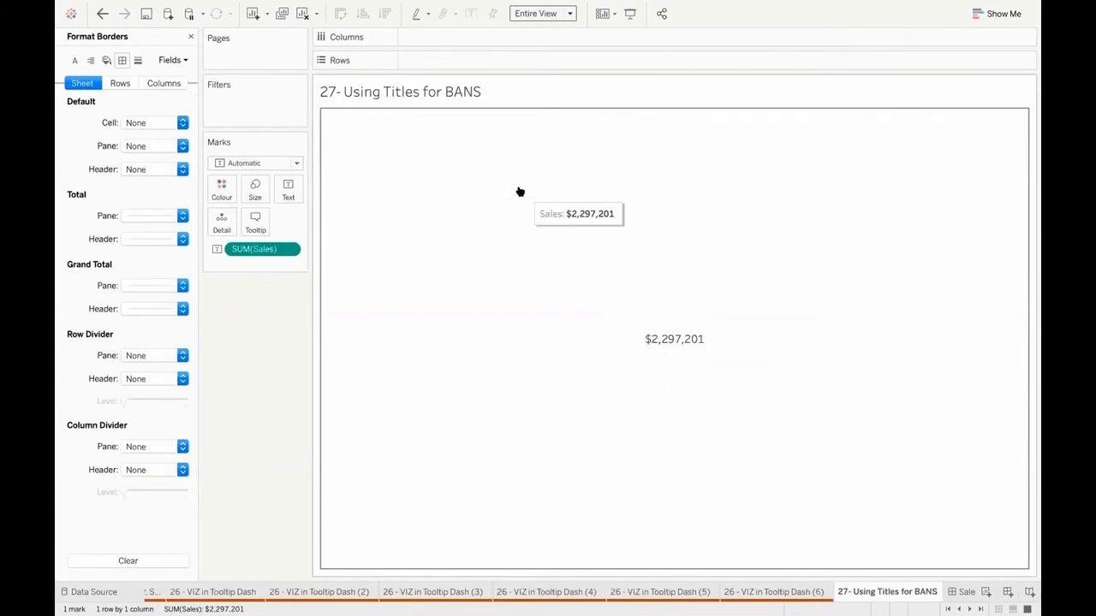
{"action": "double_click", "coordinate": [478, 92]}
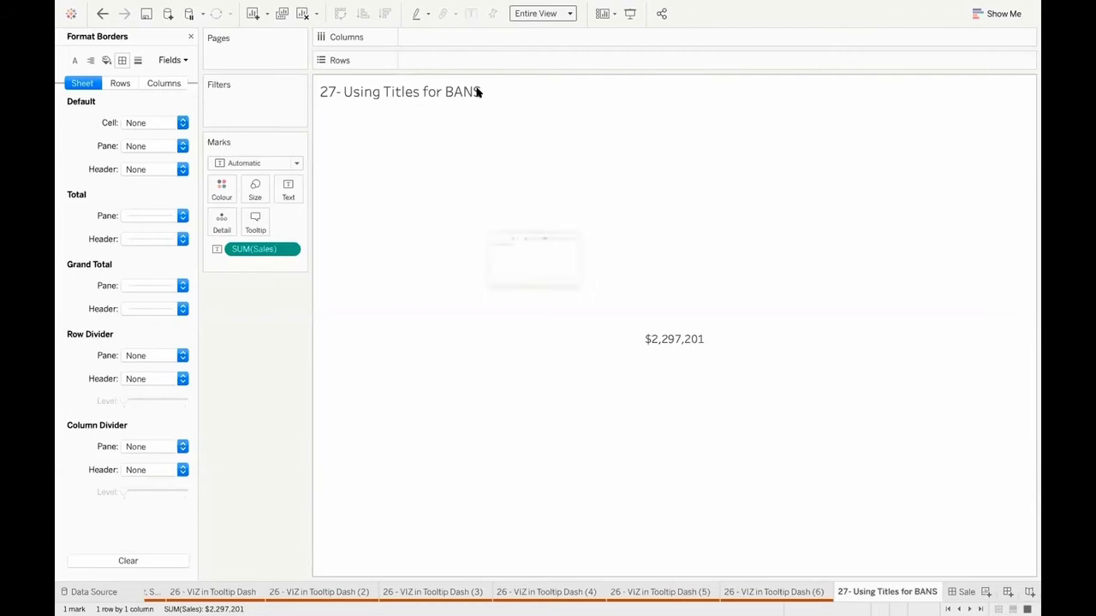
{"action": "left_click_drag", "start_coordinate": [445, 202], "coordinate": [346, 202]}
{"action": "left_click", "coordinate": [455, 202]}
{"action": "left_click_drag", "start_coordinate": [454, 202], "coordinate": [339, 201]}
{"action": "key", "text": "BackSpace"}
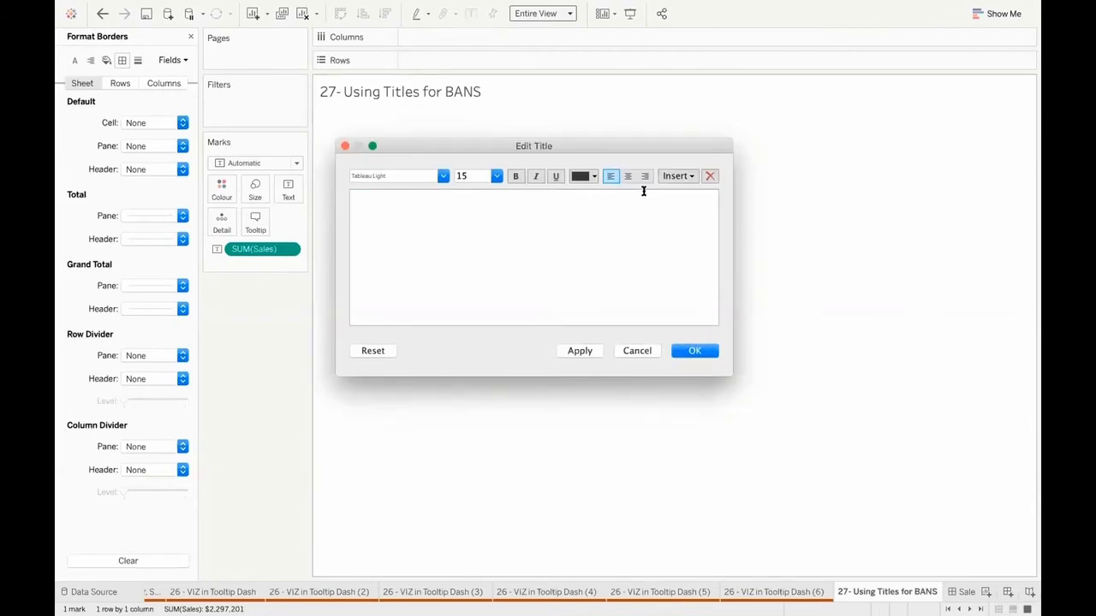
{"action": "left_click", "coordinate": [672, 178]}
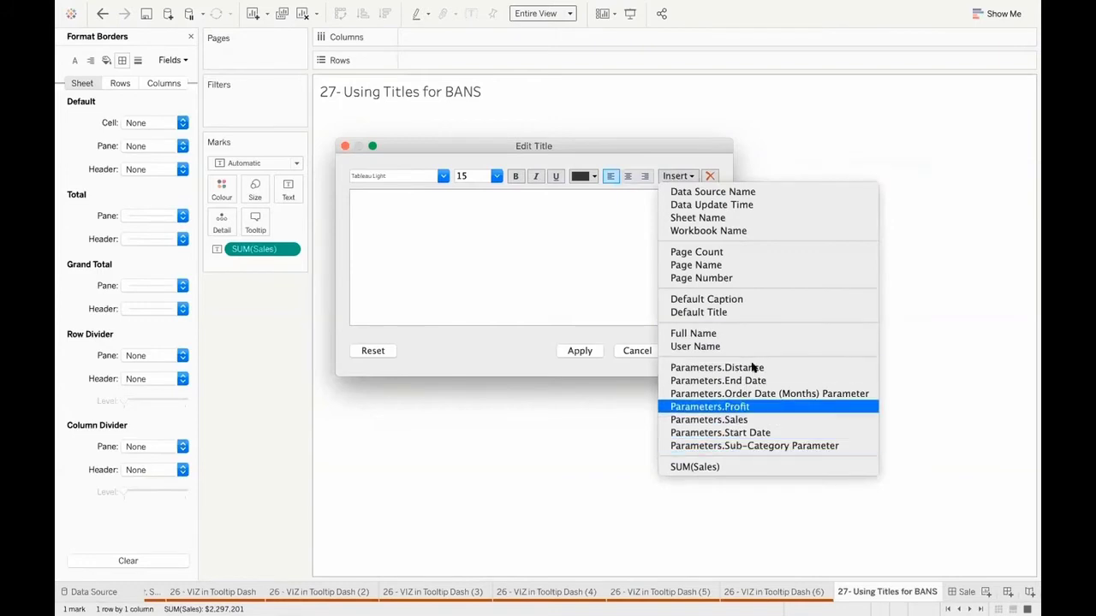
{"action": "left_click", "coordinate": [752, 467]}
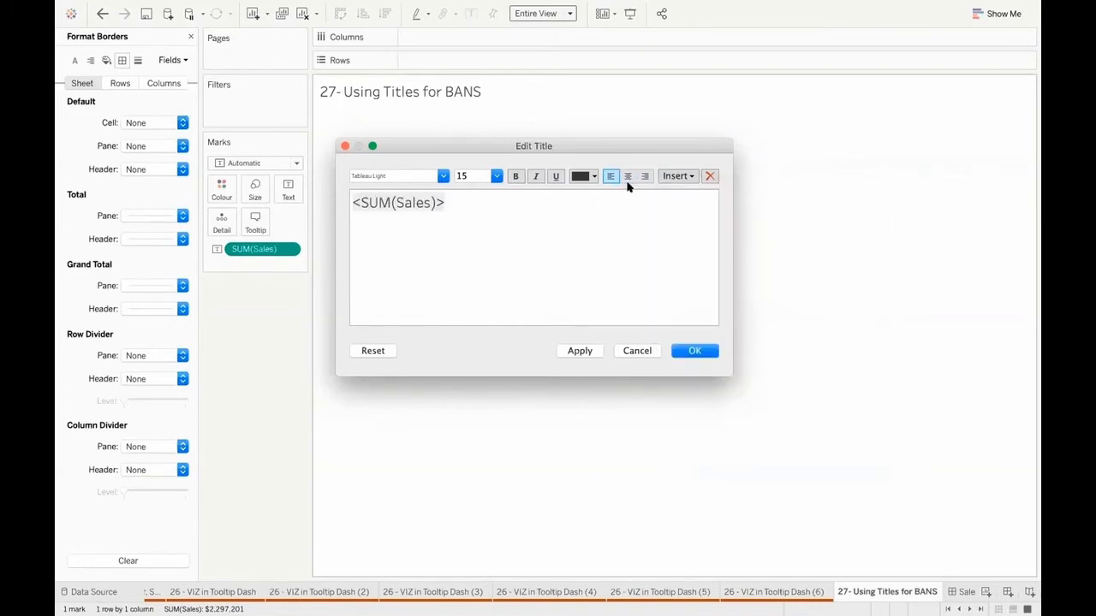
Centre the sheet title, and set the mark type to Polygon to hide the sales number in the view.
{"action": "left_click", "coordinate": [627, 175]}
{"action": "left_click", "coordinate": [694, 350]}
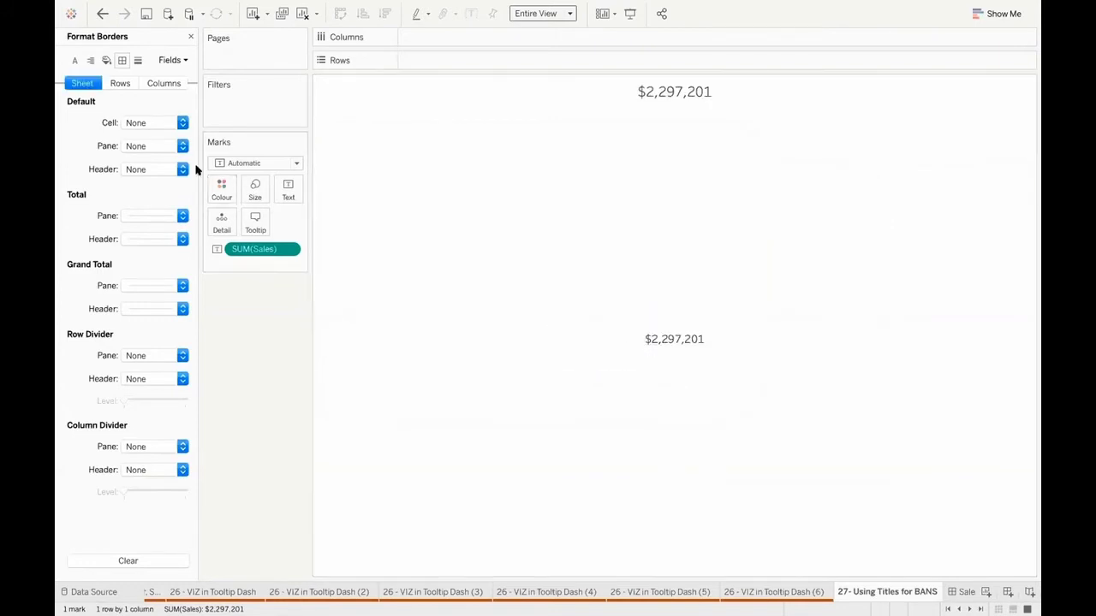
{"action": "left_click", "coordinate": [296, 163]}
{"action": "left_click", "coordinate": [265, 351]}
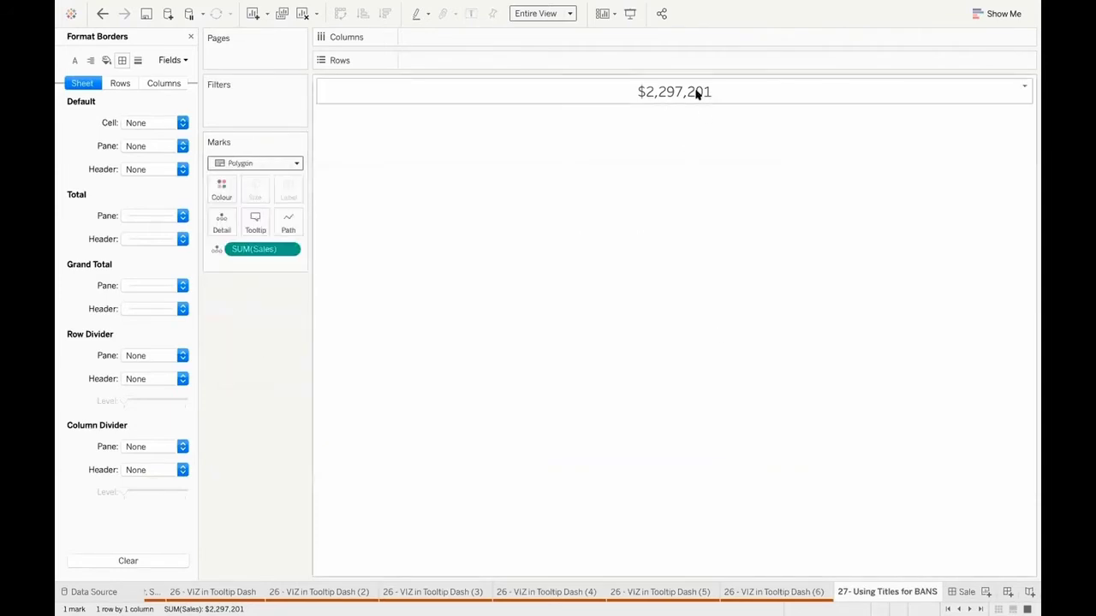
Add the 27- Using Titles for BANS sheet to the Sales Dashboard, across the full width between the dashboard title and the charts.
{"action": "scroll", "coordinate": [868, 592], "scroll_direction": "right", "scroll_amount": 2}
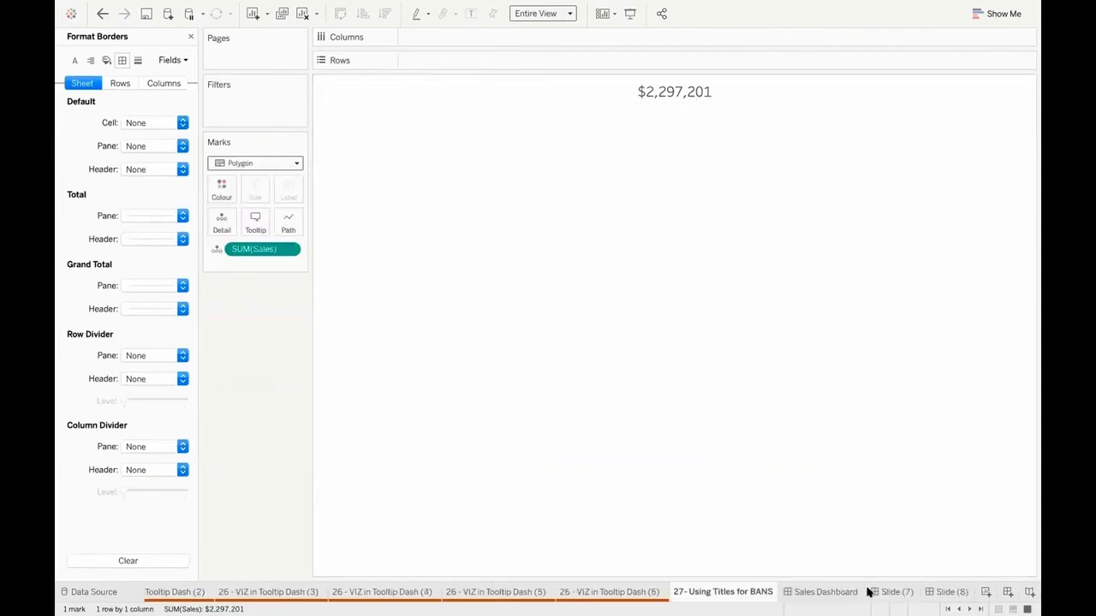
{"action": "left_click", "coordinate": [835, 593]}
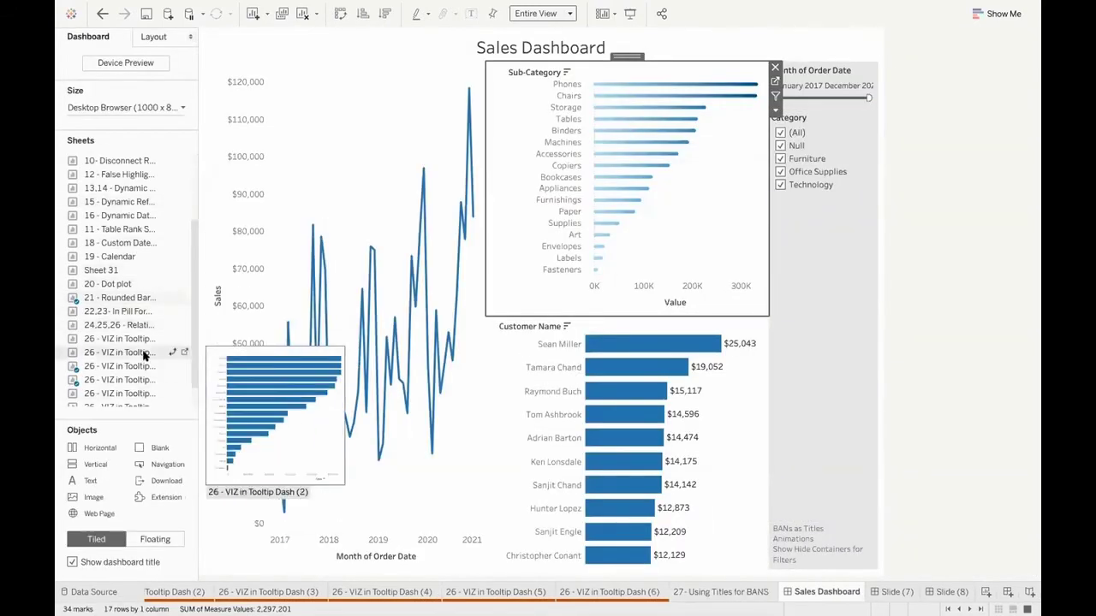
{"action": "scroll", "coordinate": [146, 360], "scroll_direction": "down", "scroll_amount": 1}
{"action": "left_click", "coordinate": [508, 60]}
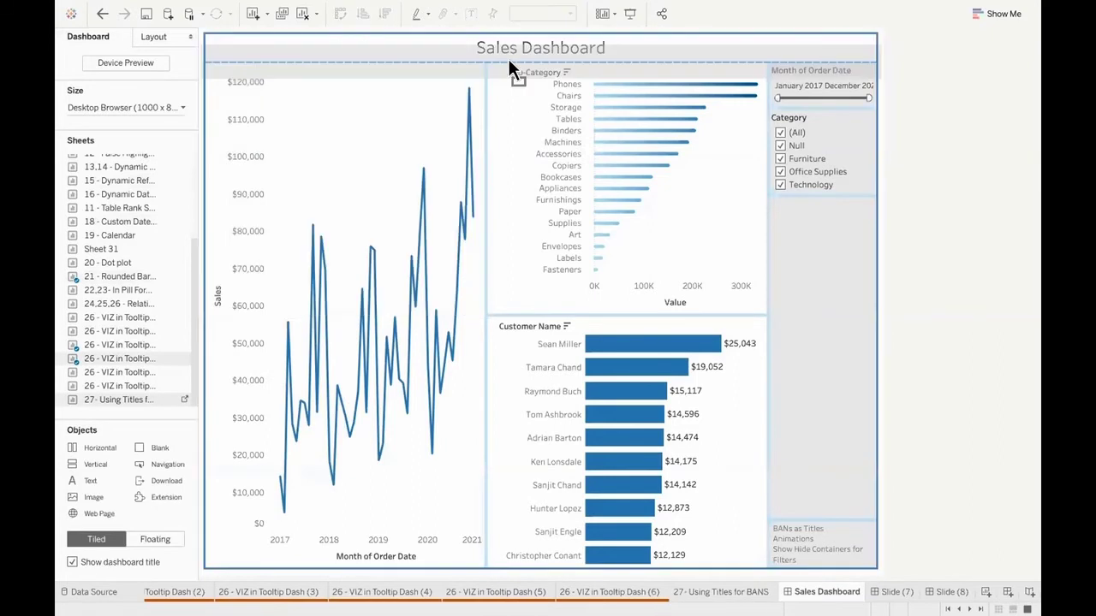
{"action": "left_click_drag", "start_coordinate": [508, 60], "coordinate": [508, 61]}
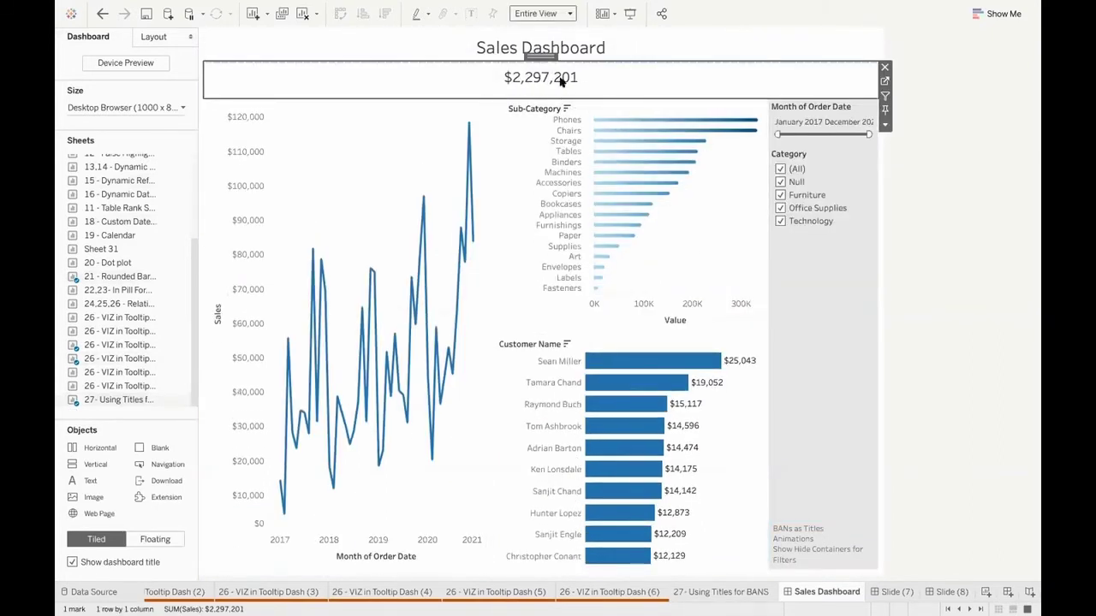
Review the mark type options on the 27- Using Titles for BANS sheet, and return to its BAN on the Sales Dashboard.
{"action": "left_click", "coordinate": [884, 81]}
{"action": "left_click", "coordinate": [271, 163]}
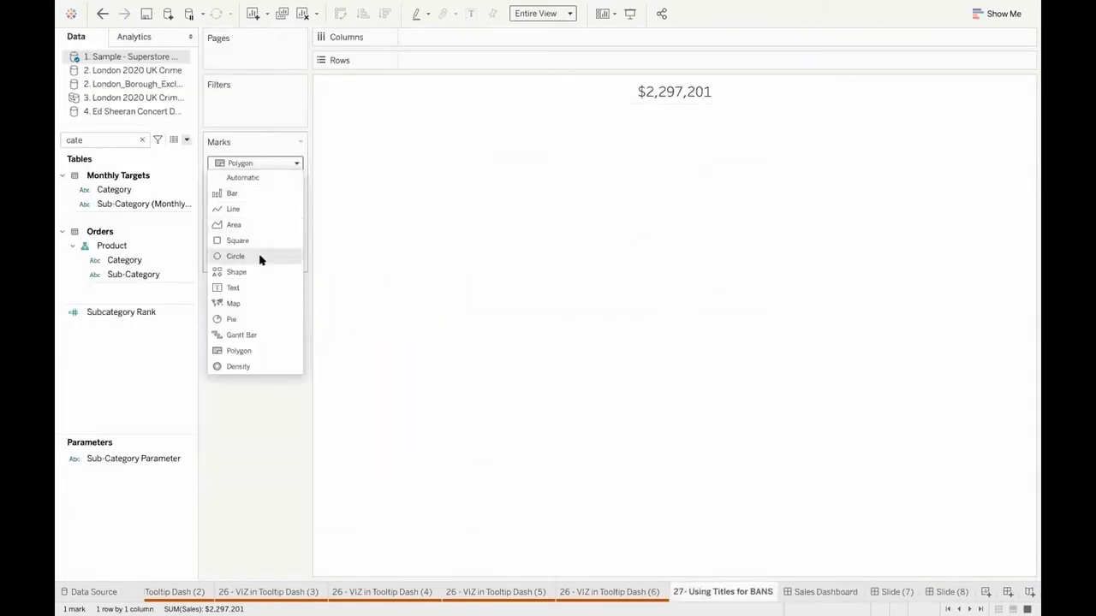
{"action": "left_click", "coordinate": [244, 287]}
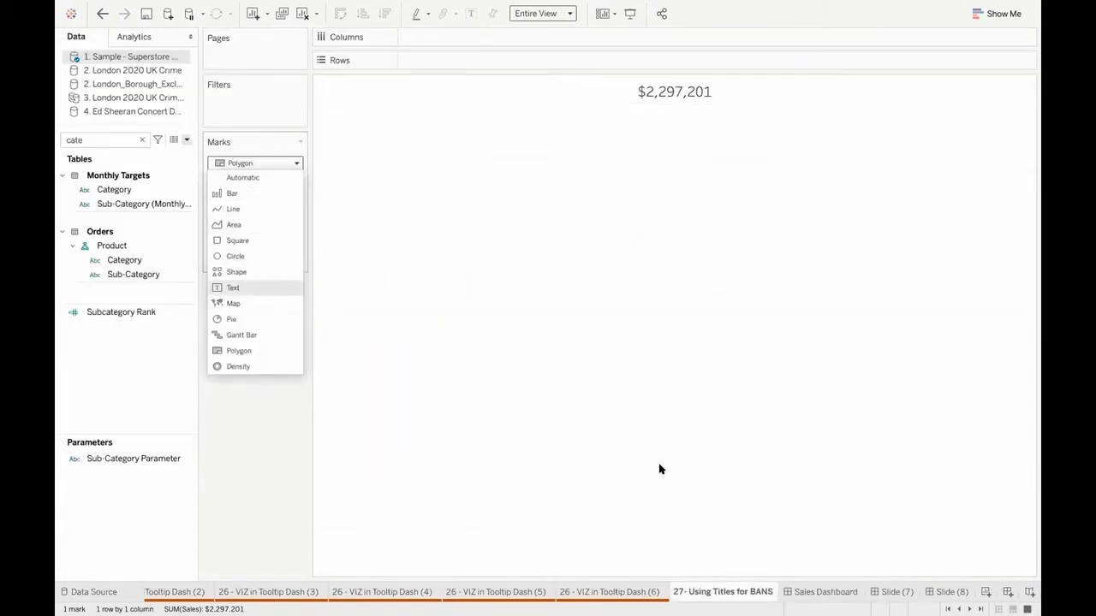
{"action": "left_click", "coordinate": [823, 590]}
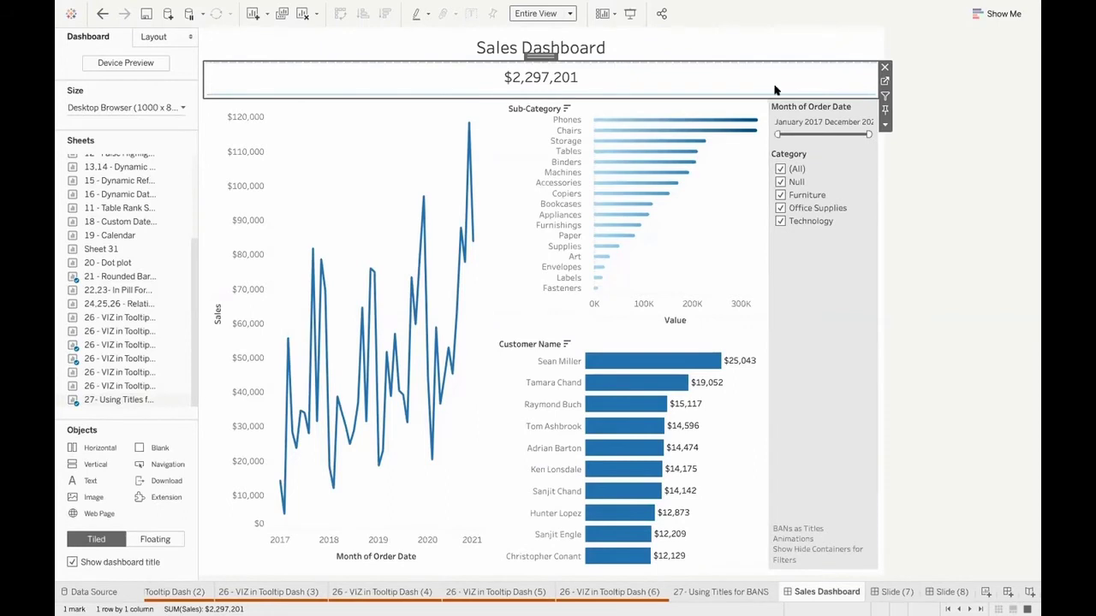
{"action": "left_click", "coordinate": [269, 137]}
{"action": "left_click", "coordinate": [411, 88]}
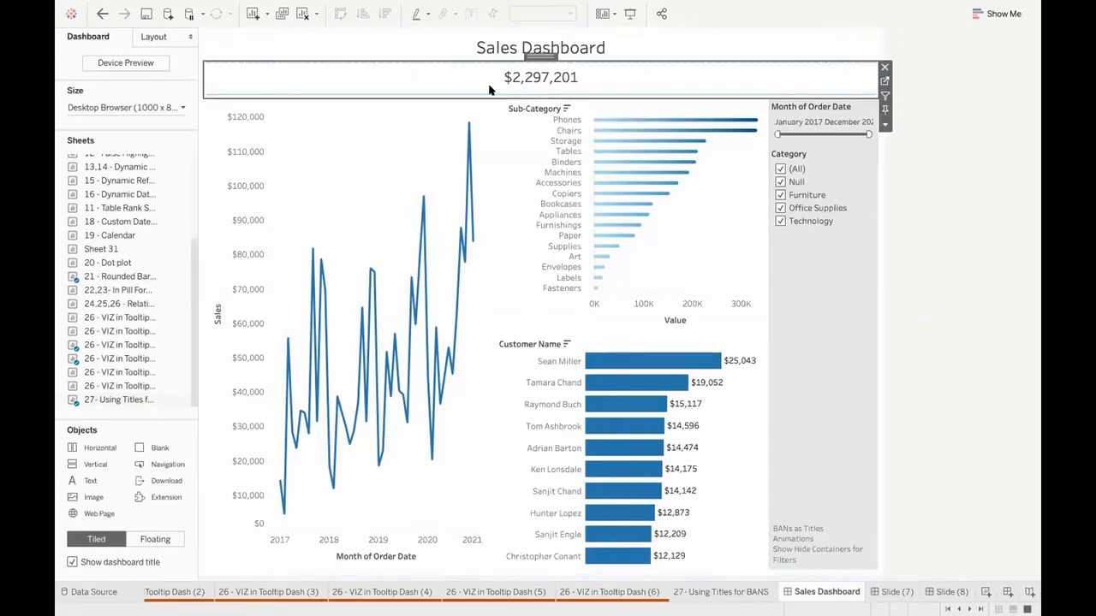
Select the container that holds the Month of Order Date and Category filters, and make it floating.
{"action": "left_click", "coordinate": [826, 120]}
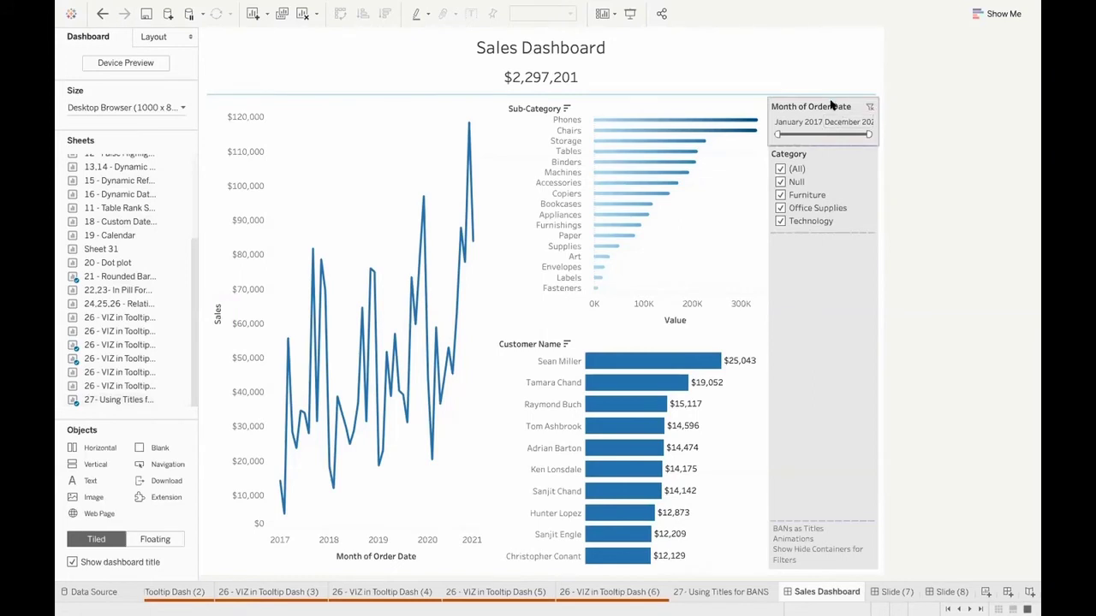
{"action": "left_click", "coordinate": [830, 105]}
{"action": "double_click", "coordinate": [822, 91]}
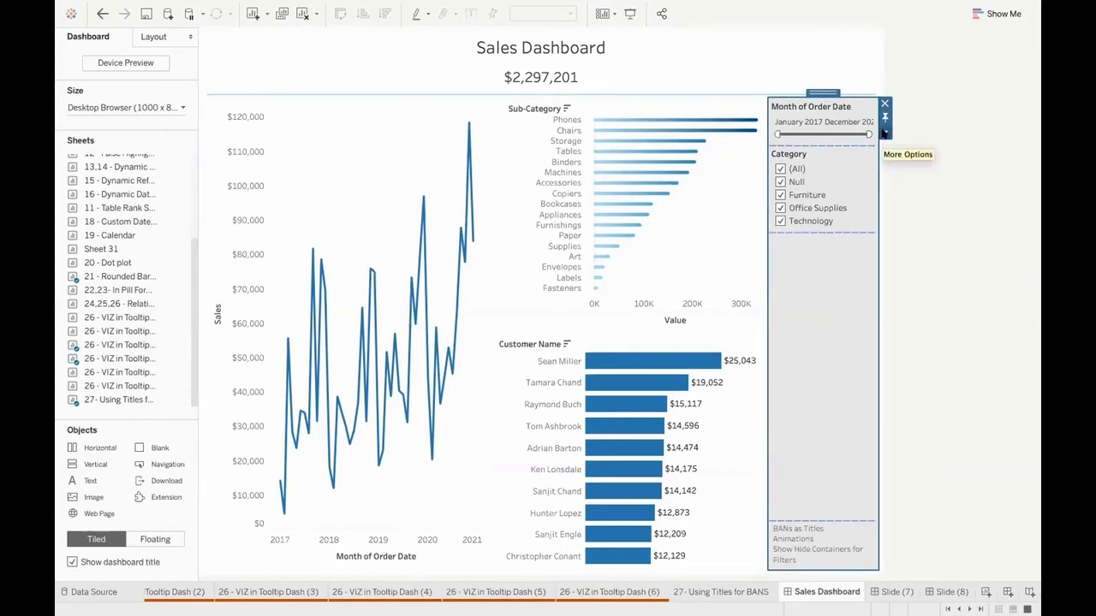
{"action": "left_click", "coordinate": [884, 132]}
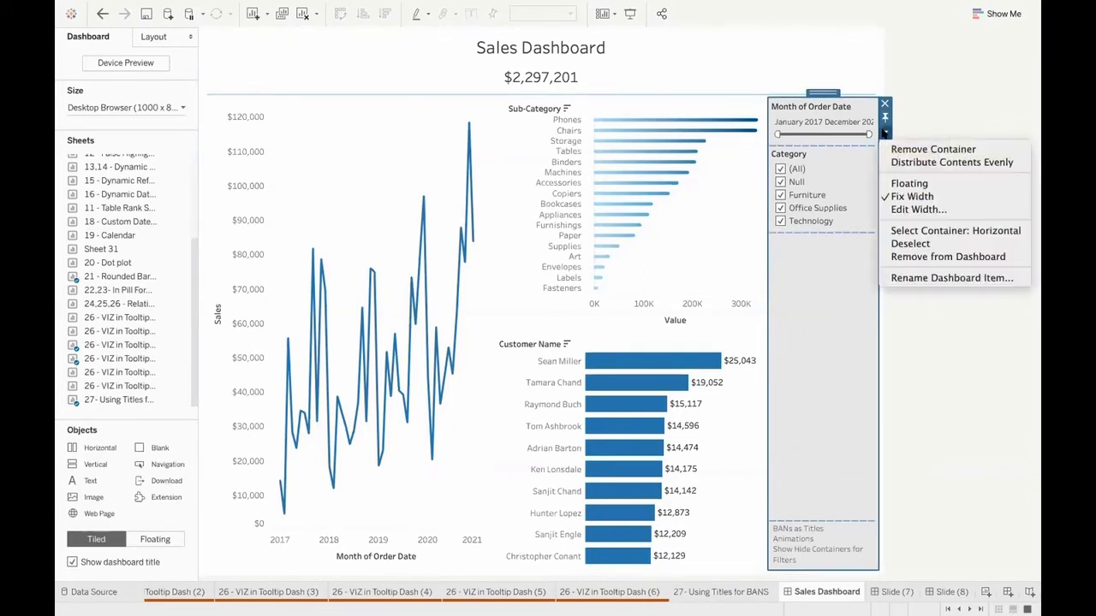
{"action": "left_click", "coordinate": [931, 183]}
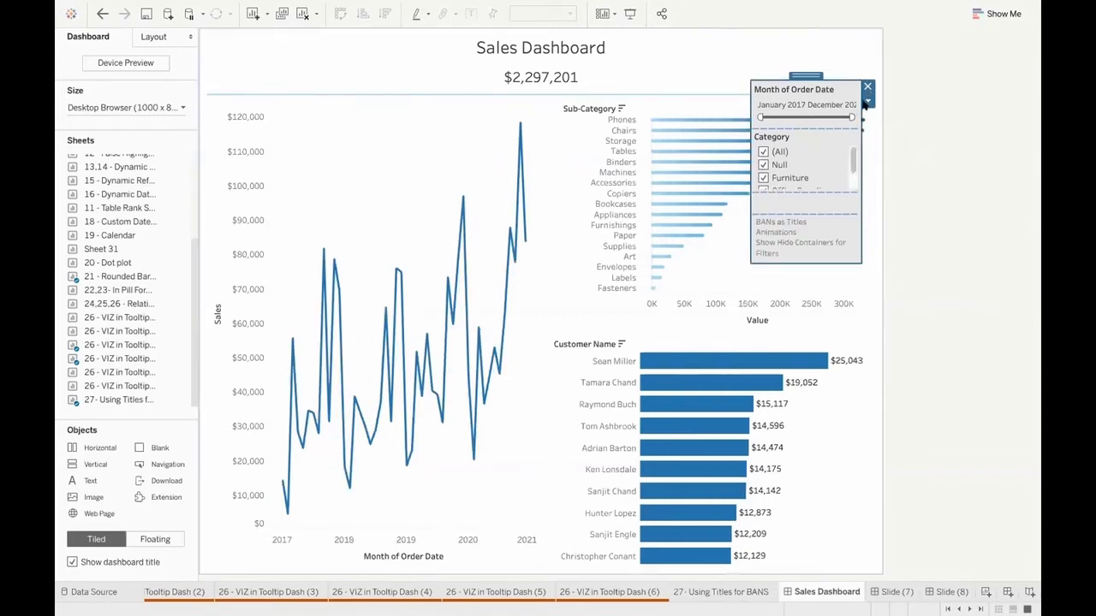
Add a show/hide button for the floating filter container, place it above the container beside the dashboard title, and test it.
{"action": "left_click", "coordinate": [868, 100]}
{"action": "left_click", "coordinate": [886, 131]}
{"action": "left_click_drag", "start_coordinate": [729, 88], "coordinate": [775, 59]}
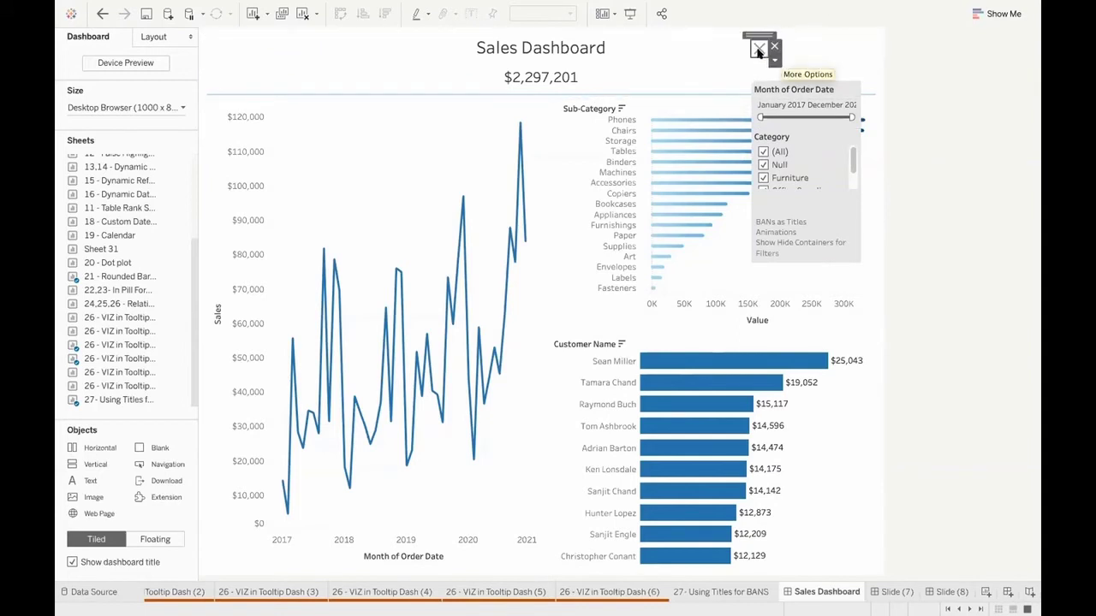
{"action": "left_click", "coordinate": [757, 51], "text": "alt"}
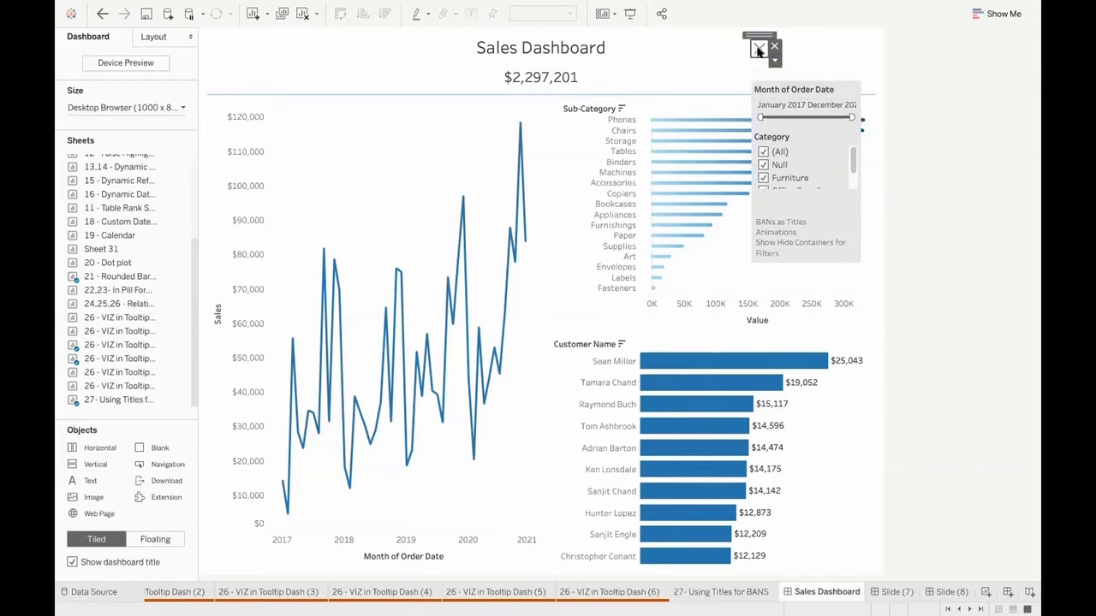
{"action": "left_click", "coordinate": [755, 52], "text": "alt"}
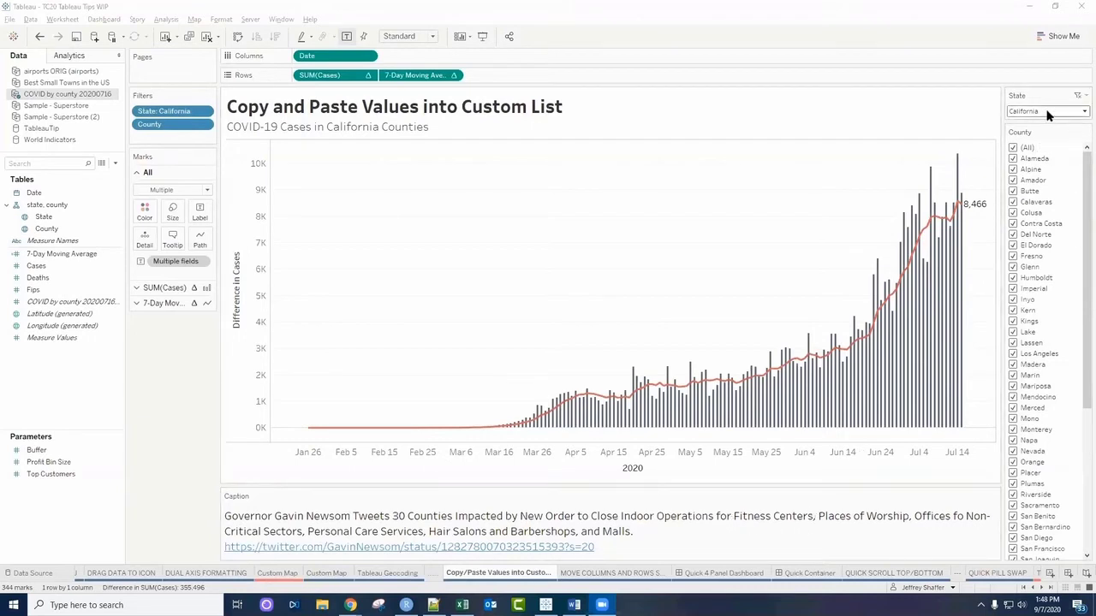
Check the County filter values, switch to the Twitter thread in the browser, and copy the impacted counties from Colusa to Ventura.
{"action": "scroll", "coordinate": [1045, 342], "scroll_direction": "down", "scroll_amount": 5}
{"action": "left_click_drag", "start_coordinate": [1081, 363], "coordinate": [1087, 214]}
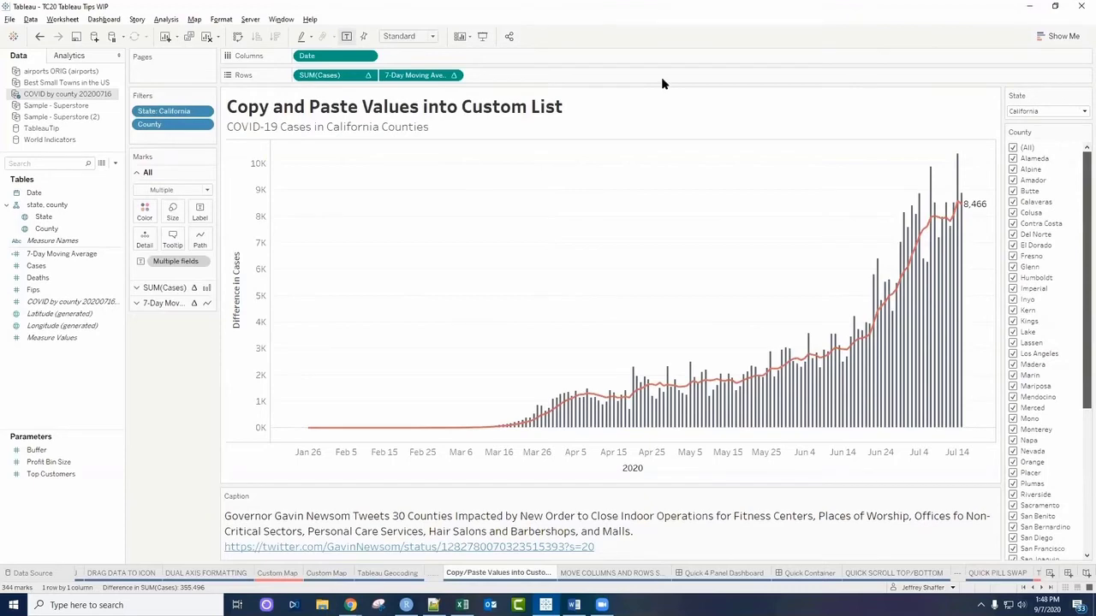
{"action": "key", "text": "alt+Tab"}
{"action": "double_click", "coordinate": [460, 54]}
{"action": "scroll", "coordinate": [458, 208], "scroll_direction": "up", "scroll_amount": 1}
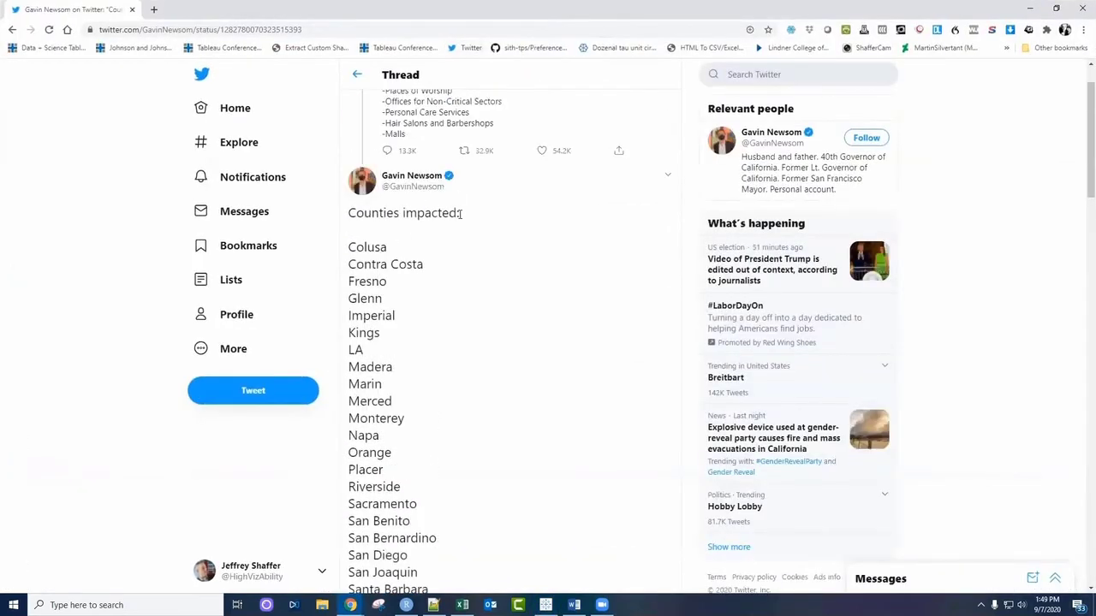
{"action": "scroll", "coordinate": [409, 227], "scroll_direction": "down", "scroll_amount": 1}
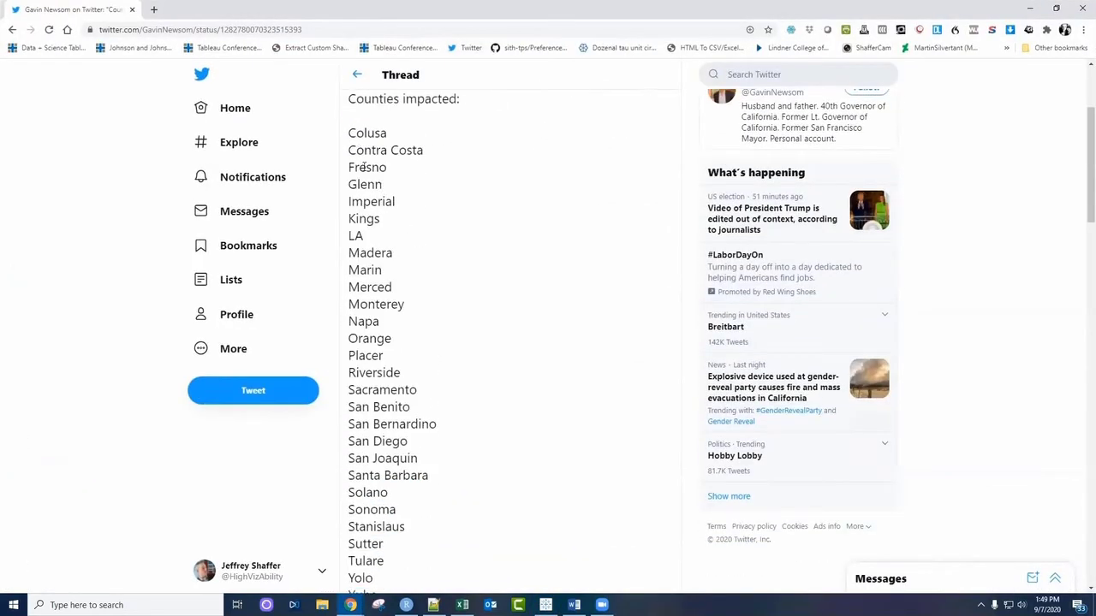
{"action": "scroll", "coordinate": [368, 176], "scroll_direction": "down", "scroll_amount": 1}
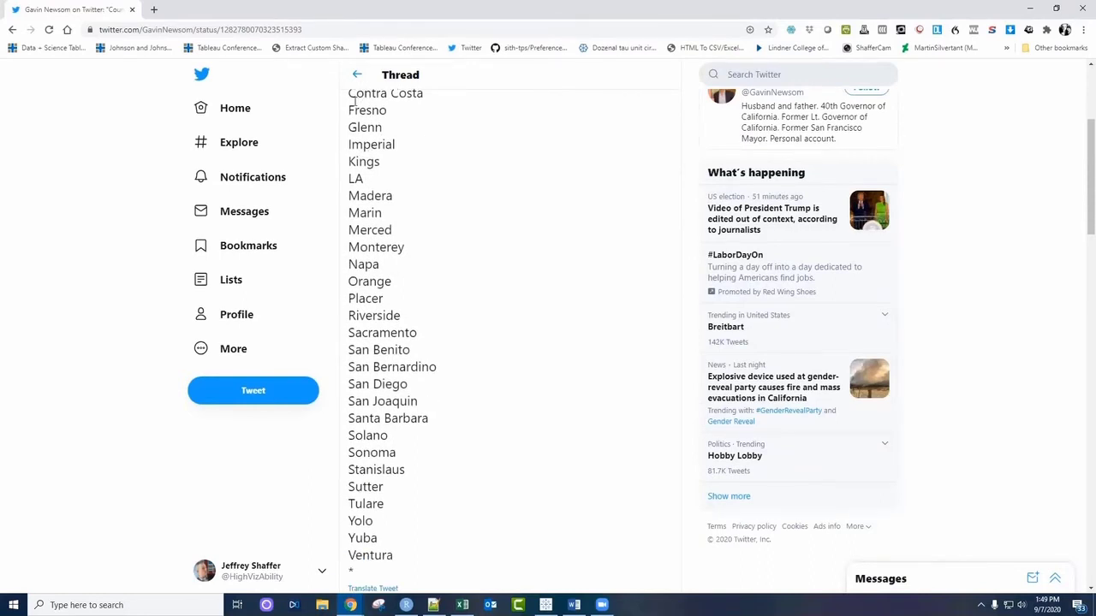
{"action": "scroll", "coordinate": [378, 141], "scroll_direction": "up", "scroll_amount": 1}
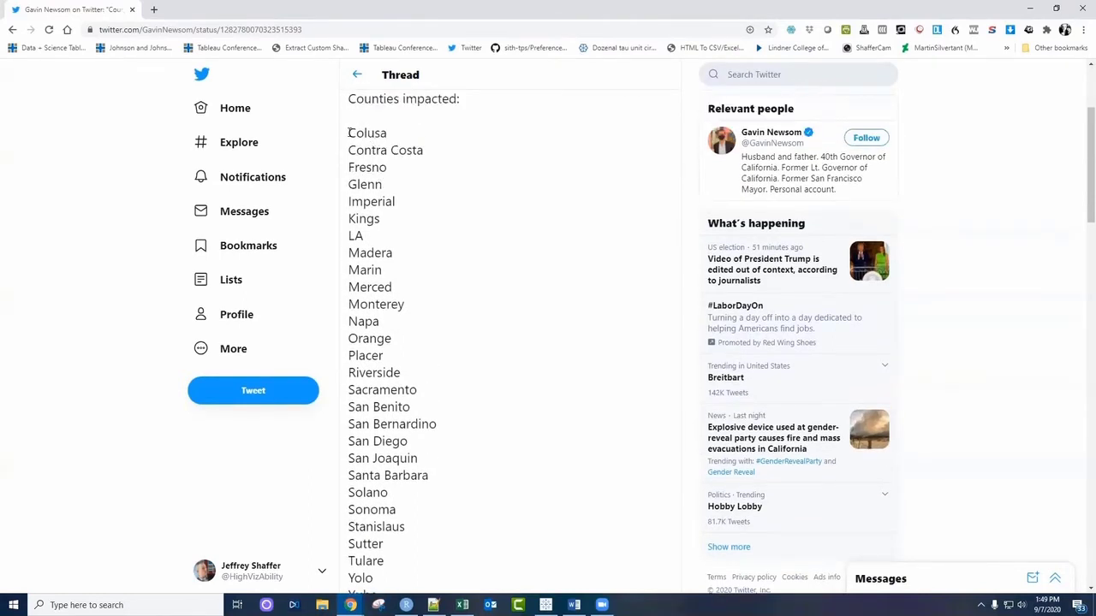
{"action": "left_click_drag", "start_coordinate": [349, 133], "coordinate": [393, 433]}
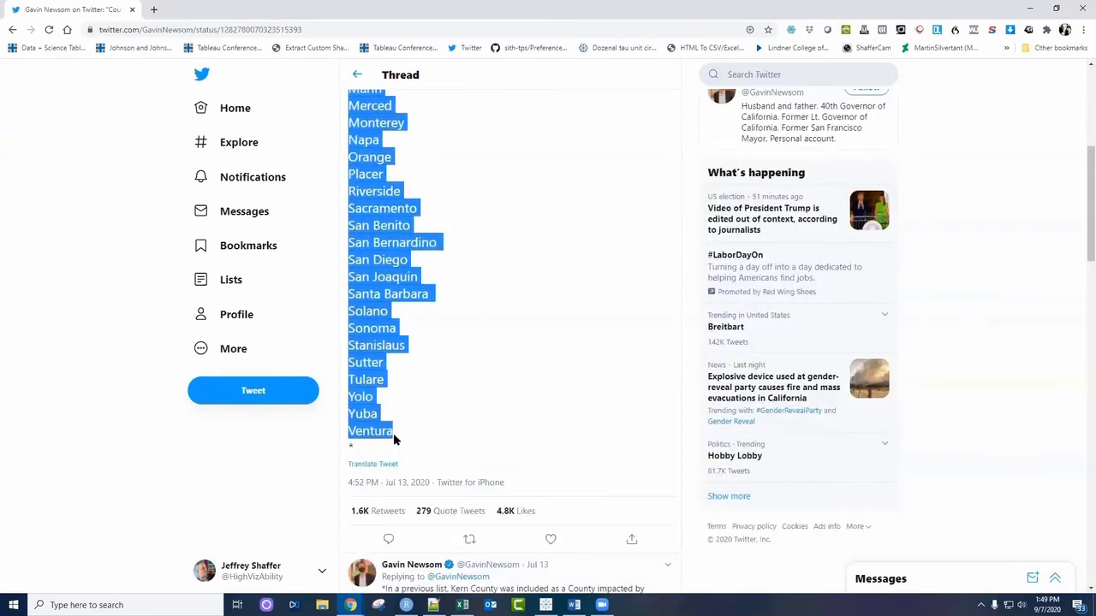
{"action": "scroll", "coordinate": [480, 308], "scroll_direction": "up", "scroll_amount": 5}
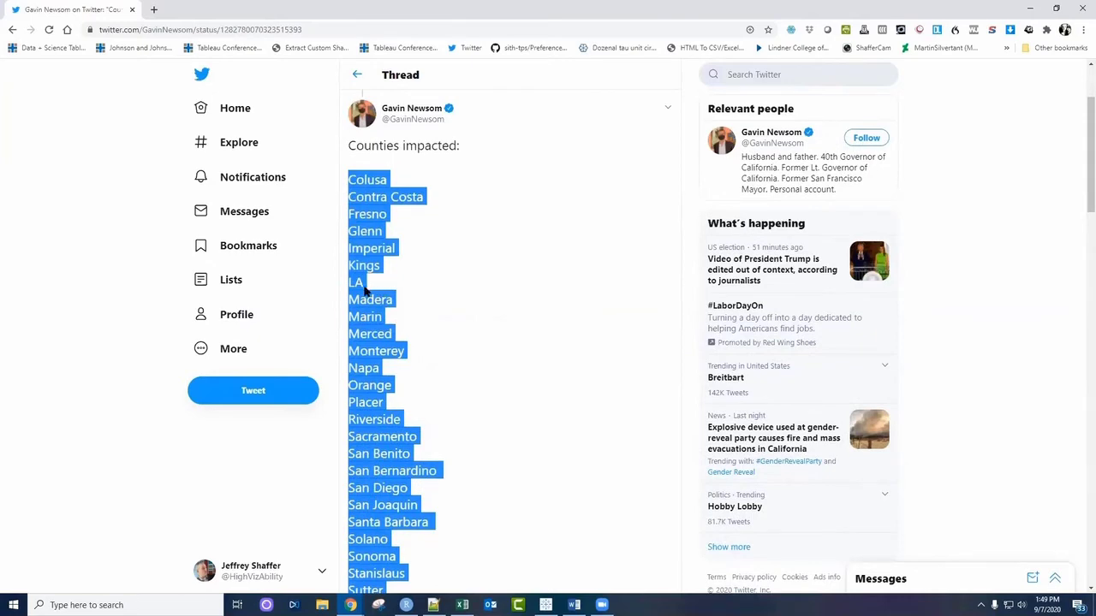
Switch back to Tableau and change the County filter to Multiple Values (custom list).
{"action": "left_click", "coordinate": [1030, 8]}
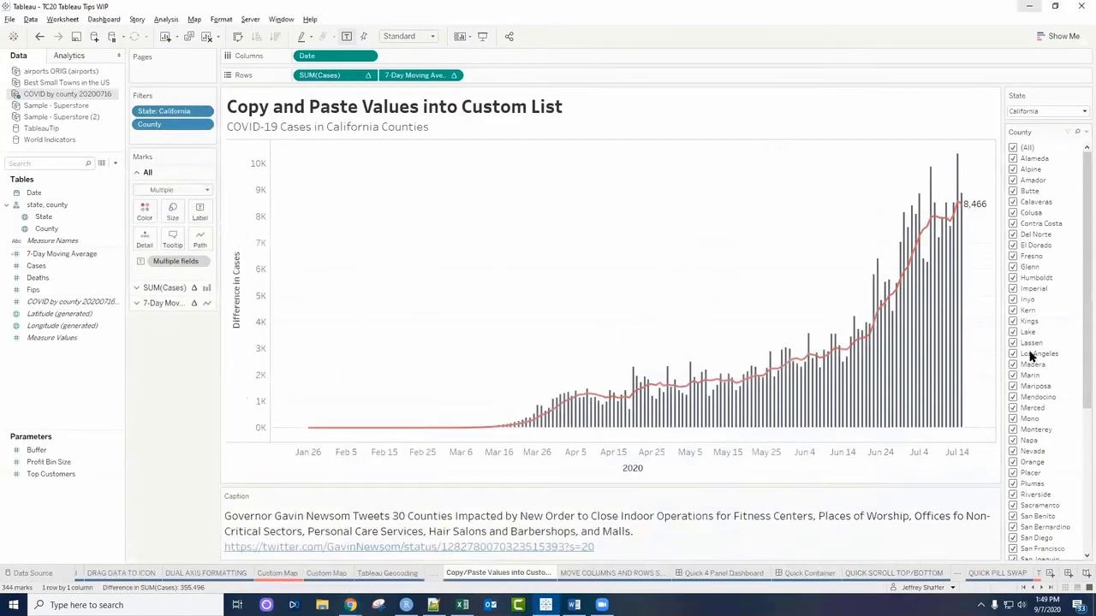
{"action": "left_click", "coordinate": [1083, 134]}
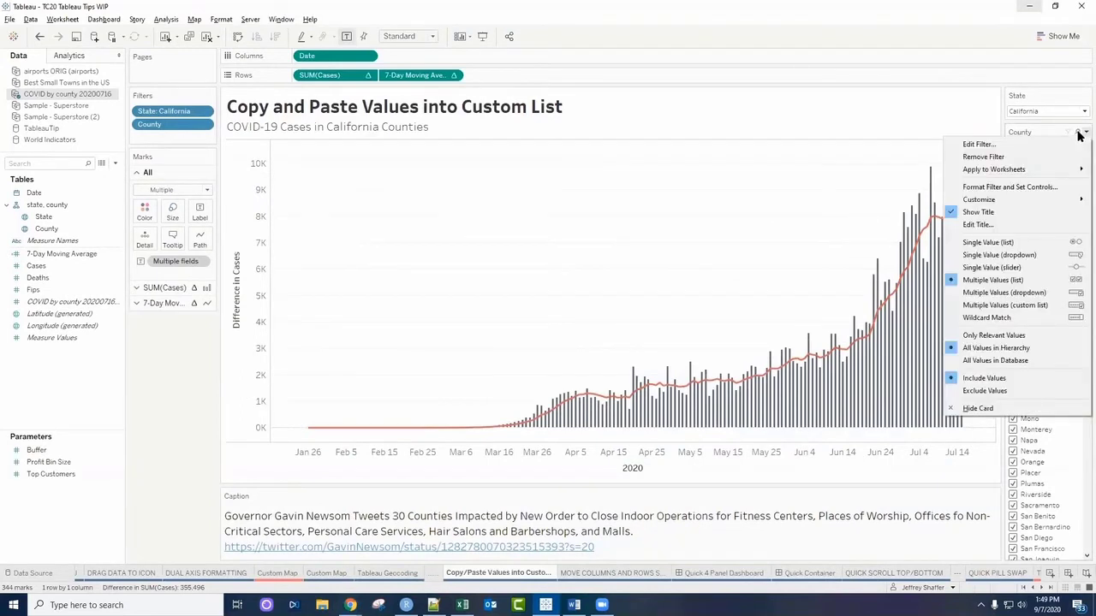
{"action": "left_click", "coordinate": [1050, 305]}
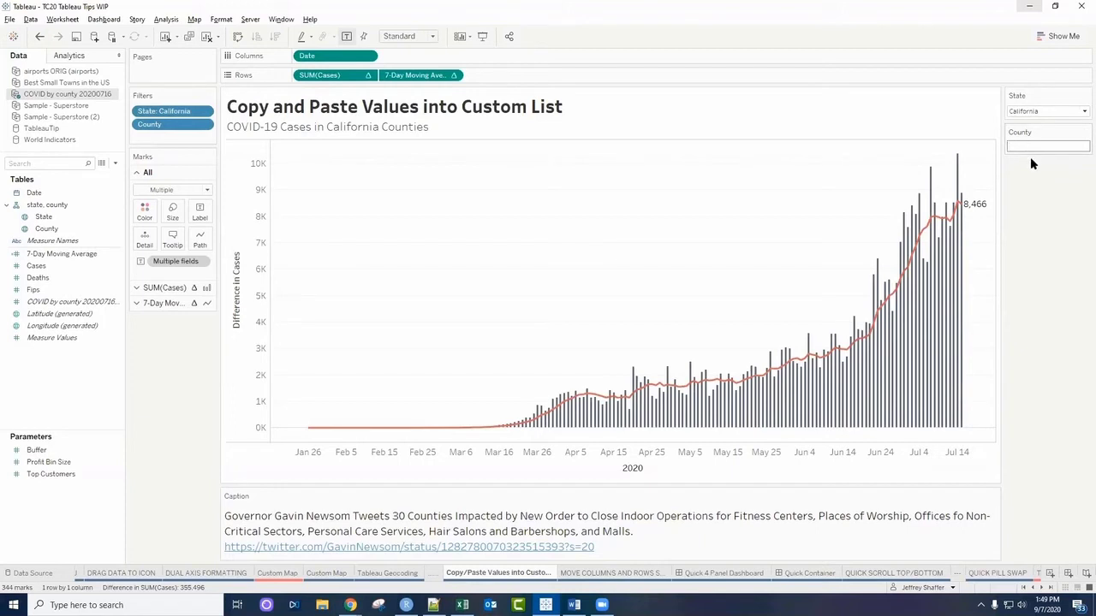
Paste the copied counties into the County filter's custom list, and replace the LA entry with Los Angeles.
{"action": "type", "text": "Colusa Contra Costa Fresno Glenn Imperial Kings LA Madera Marin Merced Monterey Napa Orange Placer Riverside Sacramento San Benito San Bernardino San Diego San Joaquin Santa Barbara Solano Sonoma Stanislaus Sutter Tulare Ventura Yolo Yuba"}
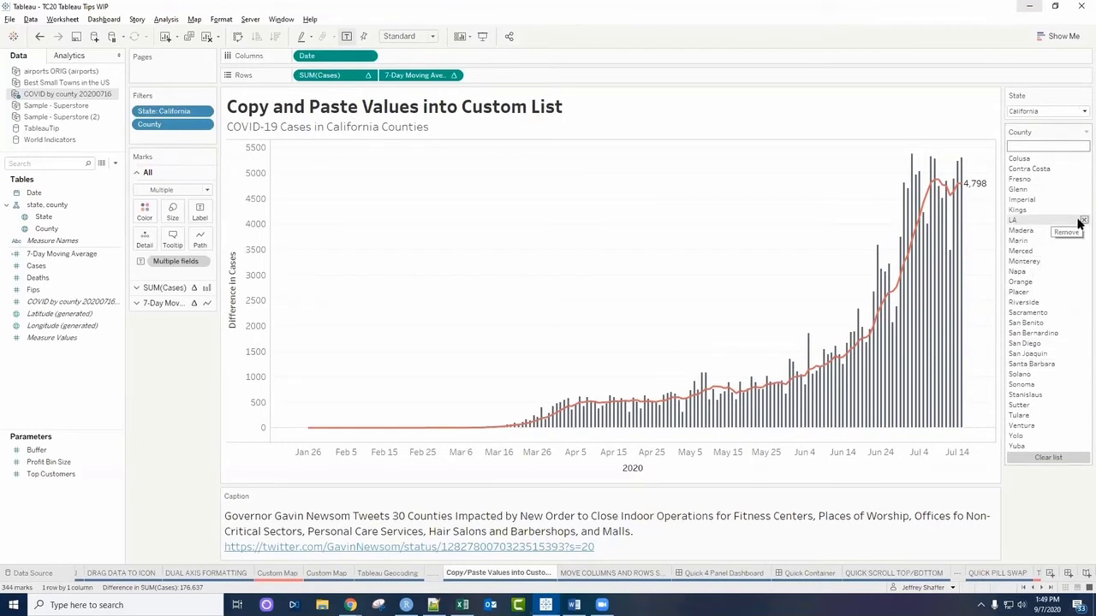
{"action": "left_click", "coordinate": [1082, 221]}
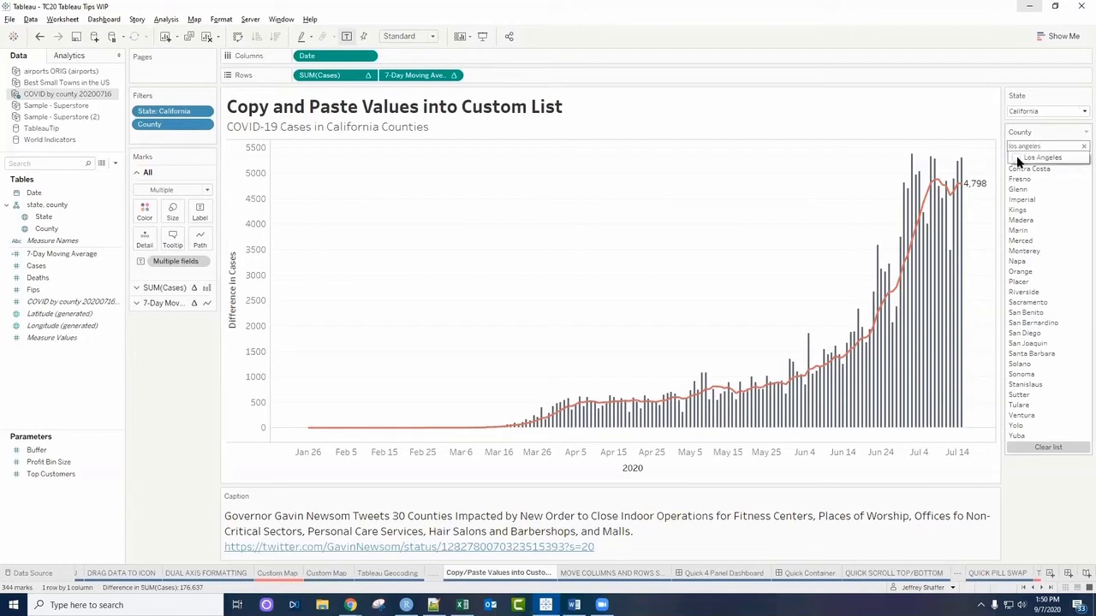
{"action": "left_click", "coordinate": [1019, 159]}
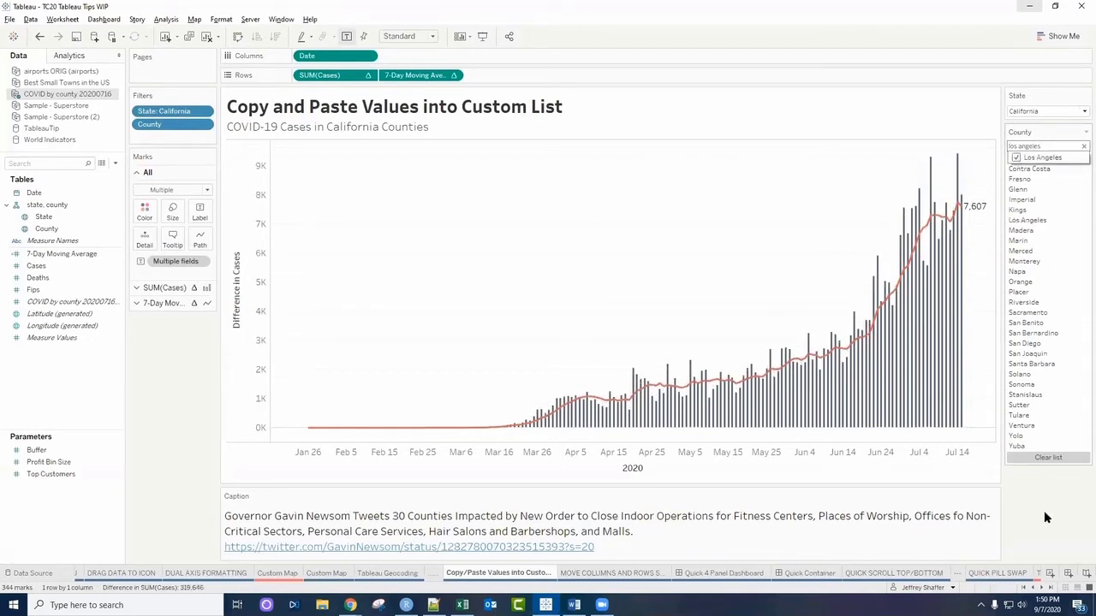
Change the County filter to Multiple Values (list), and review which counties are checked.
{"action": "left_click", "coordinate": [1084, 133]}
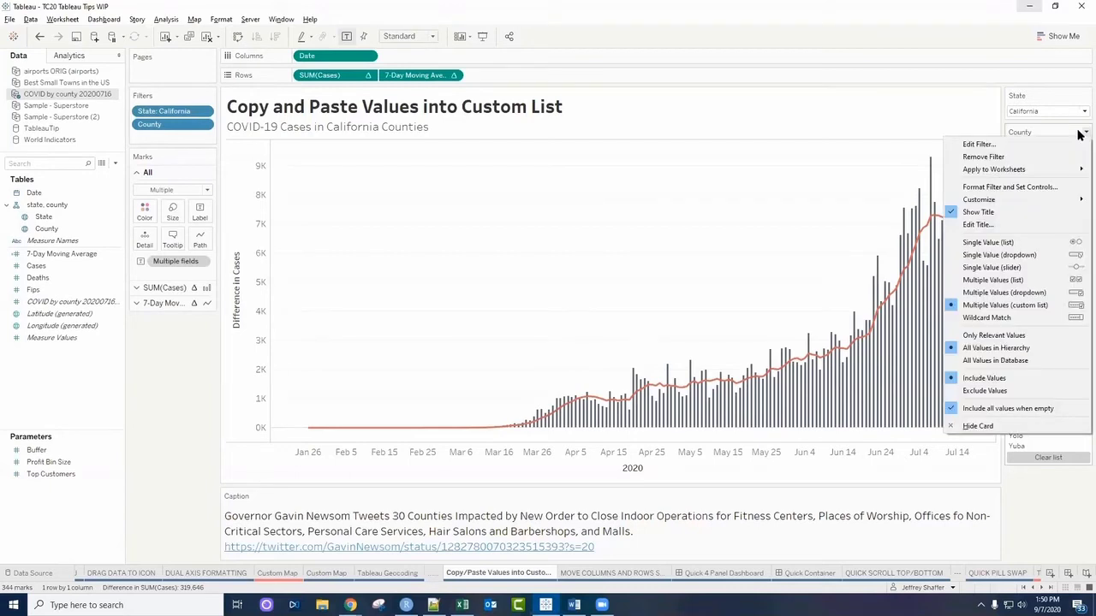
{"action": "left_click", "coordinate": [1043, 283]}
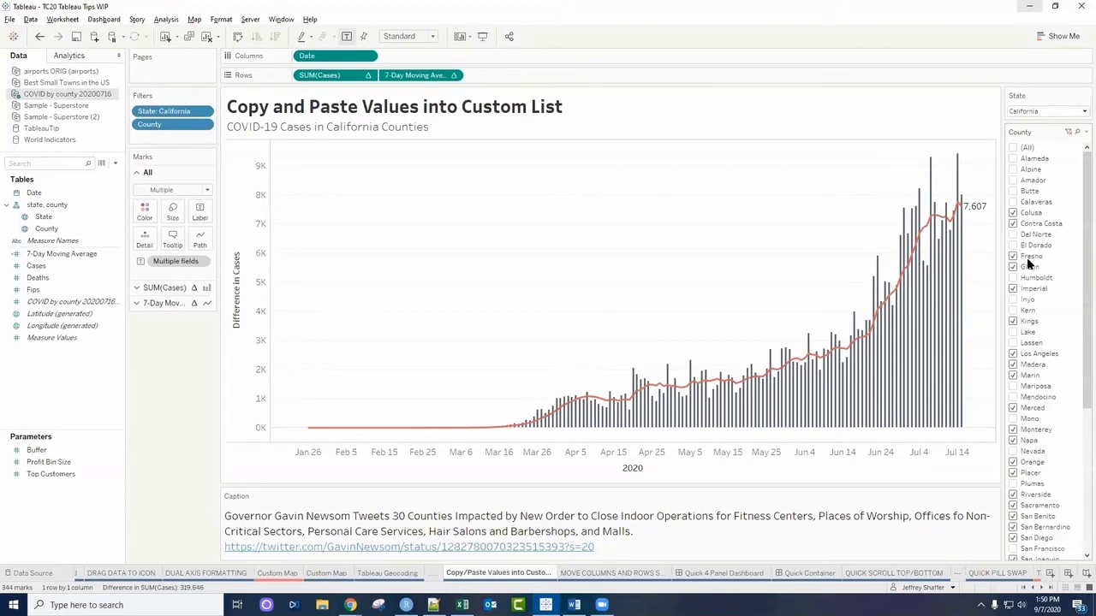
{"action": "left_click_drag", "start_coordinate": [1080, 257], "coordinate": [1079, 422]}
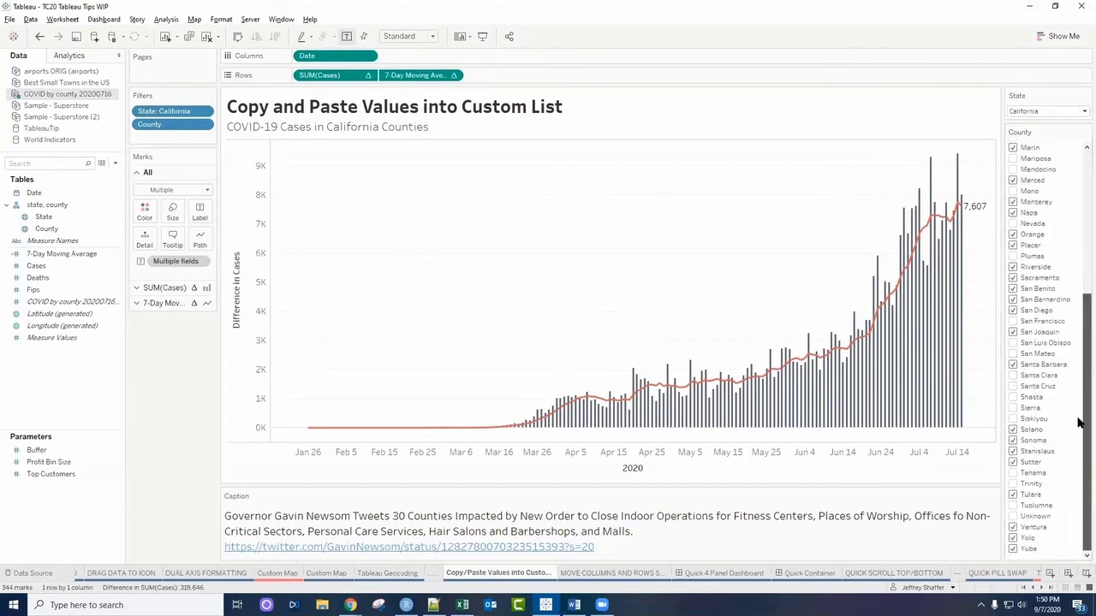
{"action": "left_click_drag", "start_coordinate": [1080, 356], "coordinate": [1080, 214]}
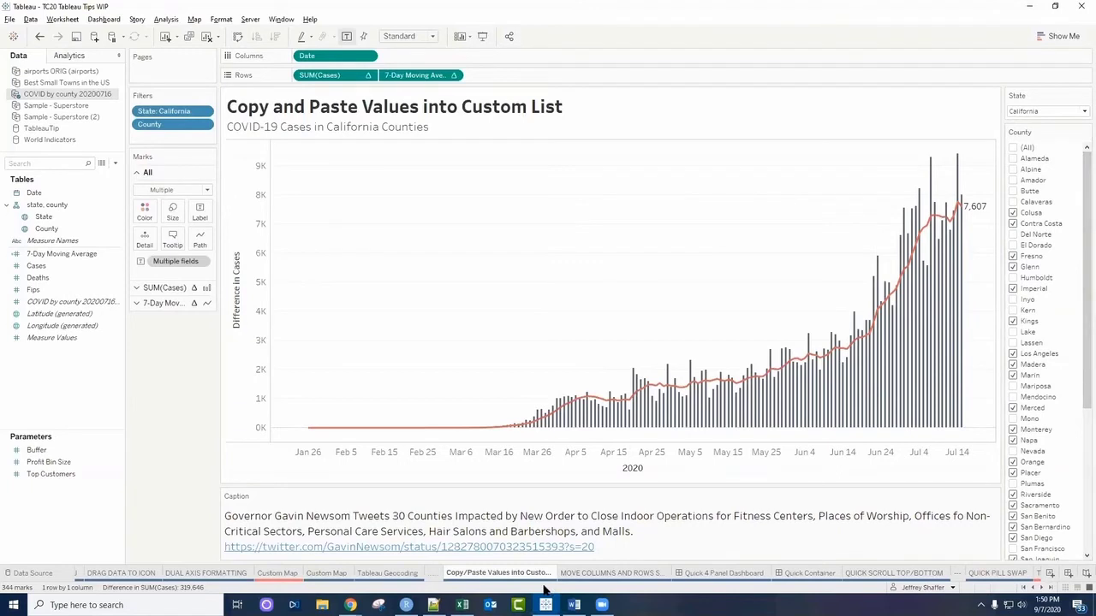
On the MOVE COLUMNS AND ROWS SHELF sheet, move the Columns shelf below the view and the Rows shelf beside the Marks card.
{"action": "left_click", "coordinate": [604, 574]}
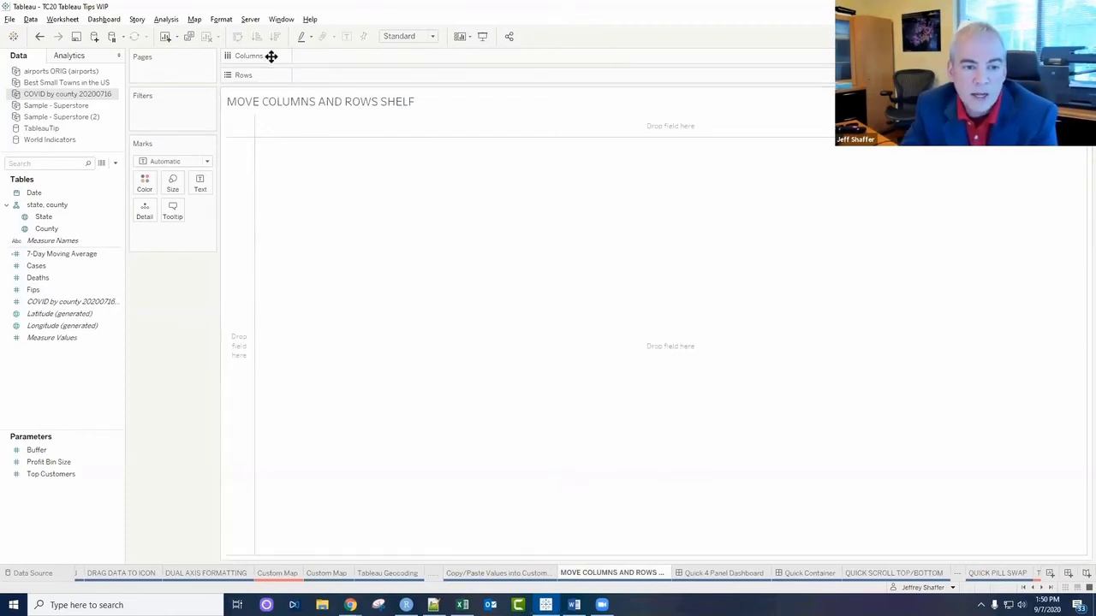
{"action": "left_click_drag", "start_coordinate": [270, 56], "coordinate": [268, 568]}
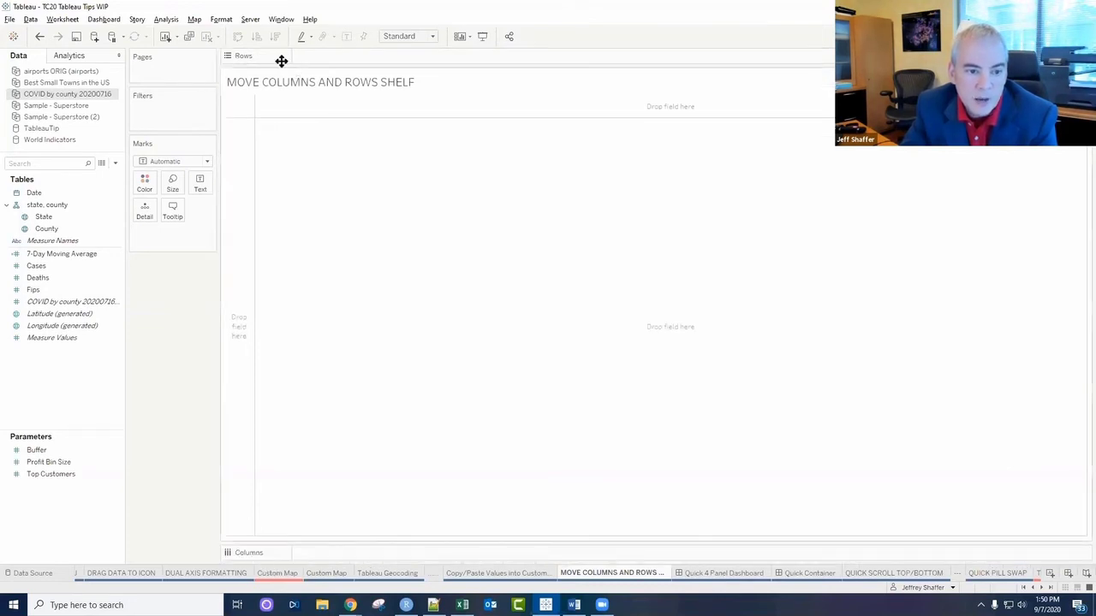
{"action": "left_click_drag", "start_coordinate": [263, 59], "coordinate": [218, 223]}
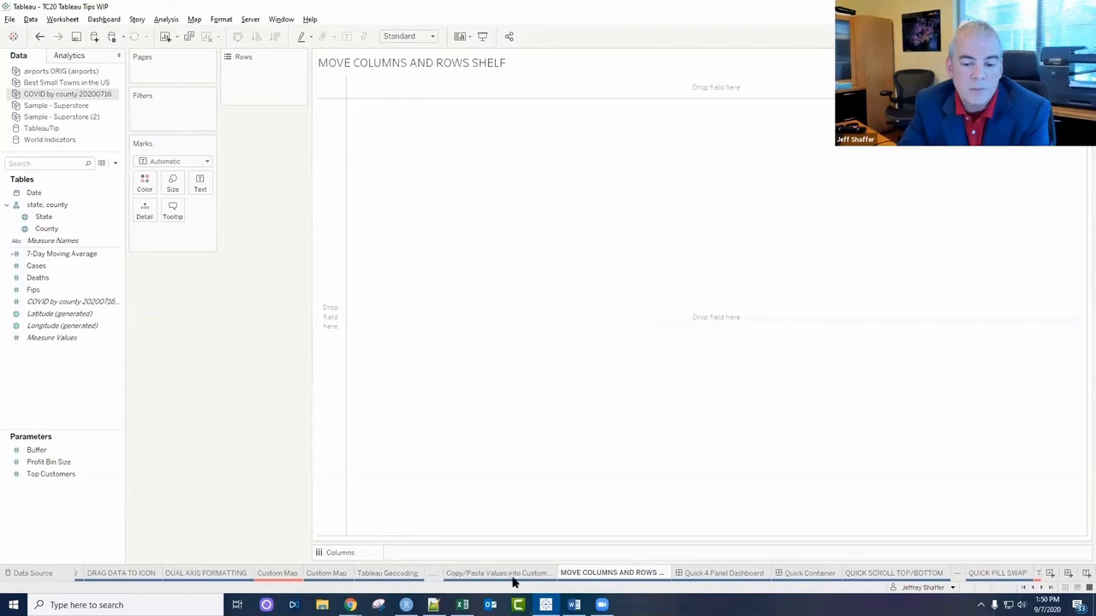
On the Quick 4 Panel Dashboard, add Sheet 1, Sheet 2, Sheet 3 and Sheet 4 as a tiled four-panel layout.
{"action": "left_click", "coordinate": [723, 573]}
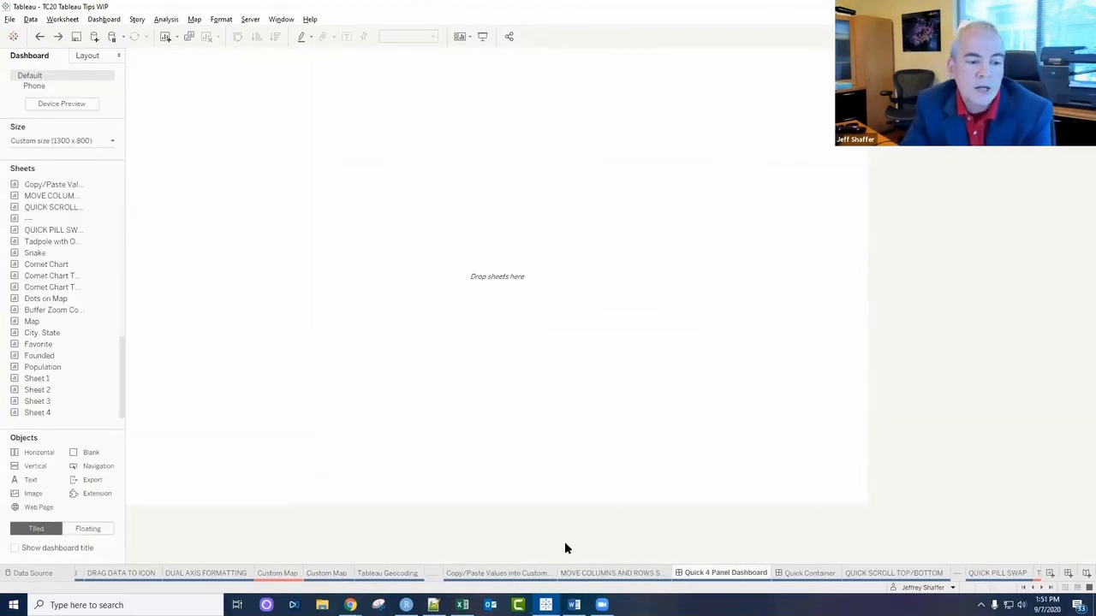
{"action": "left_click", "coordinate": [48, 414]}
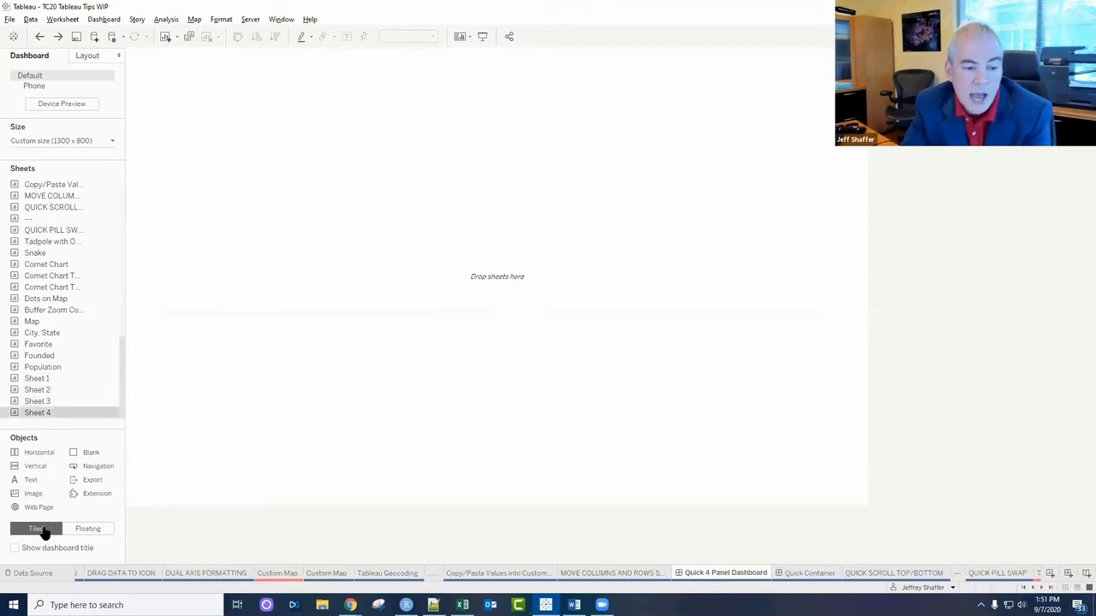
{"action": "double_click", "coordinate": [39, 379]}
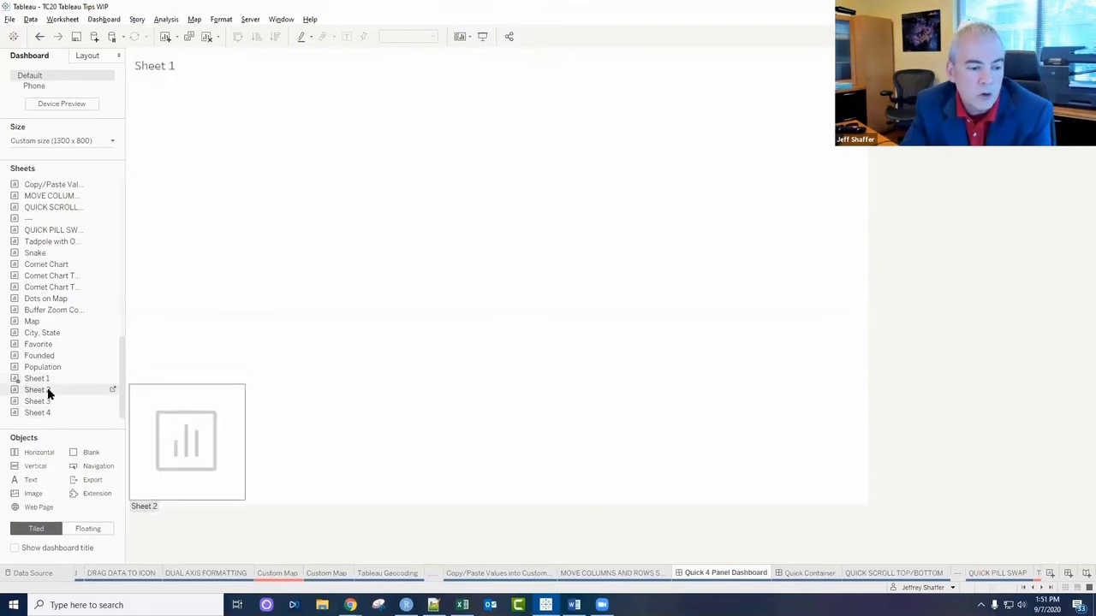
{"action": "double_click", "coordinate": [39, 390]}
{"action": "double_click", "coordinate": [50, 402]}
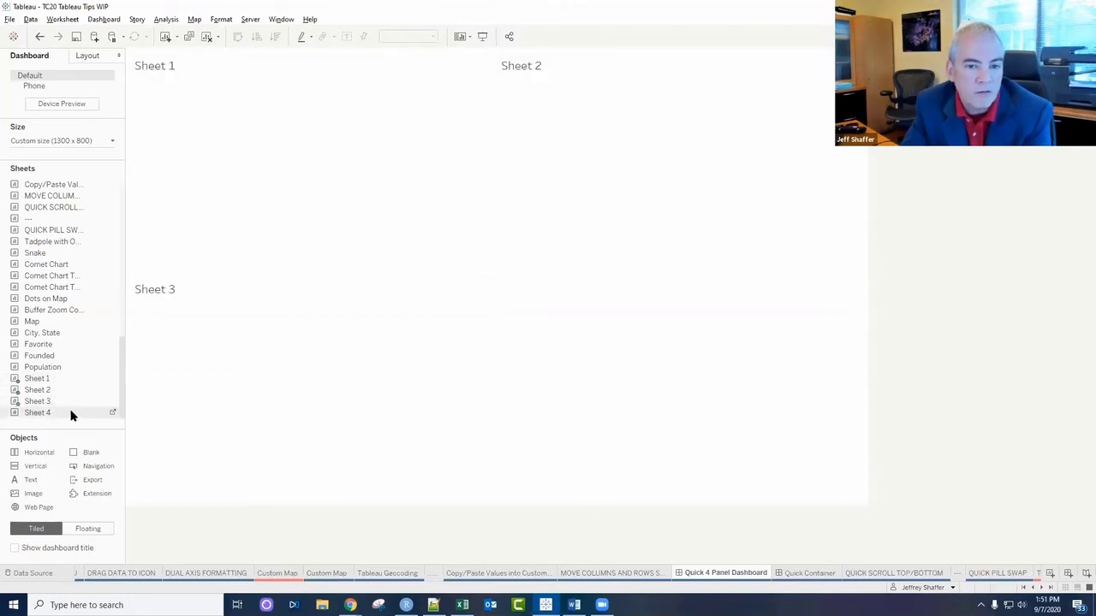
{"action": "double_click", "coordinate": [73, 413]}
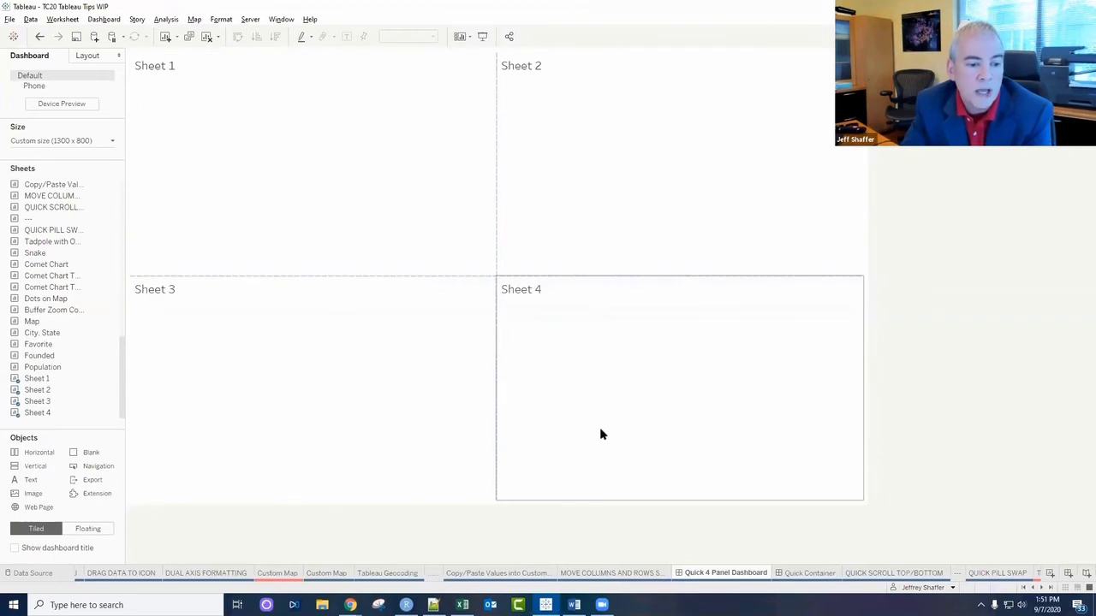
On the Quick Container dashboard, place a horizontal container and fill it with Sheet 1, Sheet 2, Sheet 3 and Sheet 4 side by side.
{"action": "left_click", "coordinate": [805, 574]}
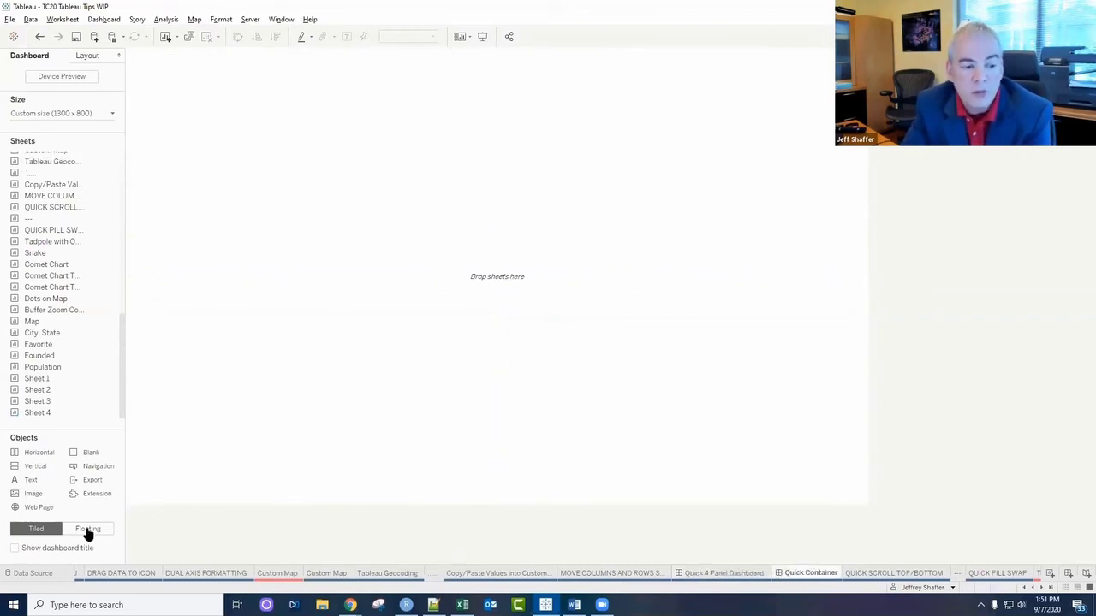
{"action": "left_click_drag", "start_coordinate": [38, 452], "coordinate": [286, 309]}
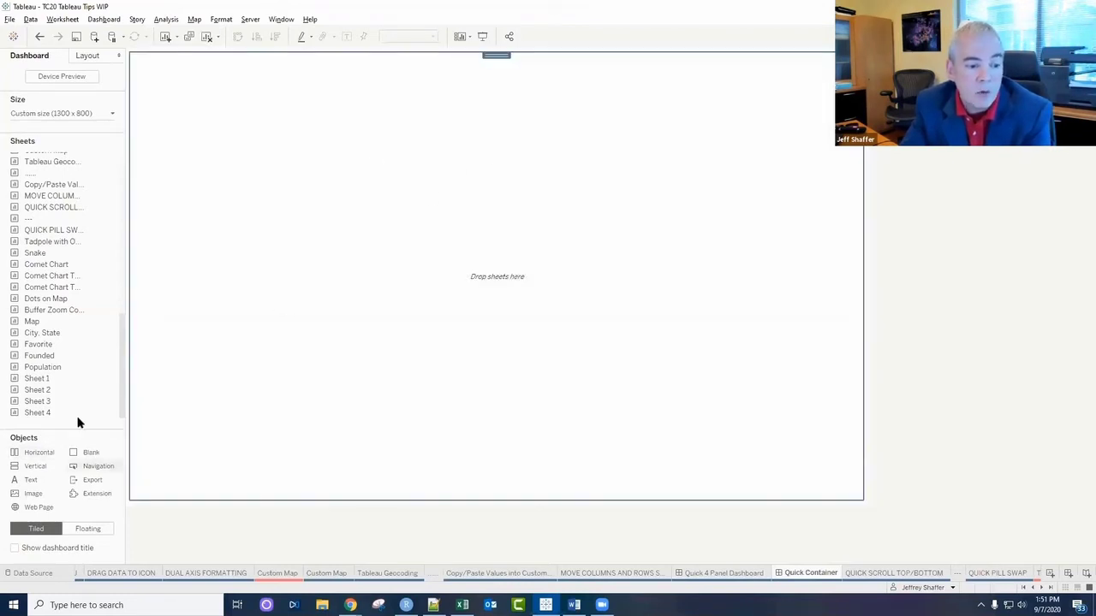
{"action": "double_click", "coordinate": [53, 380]}
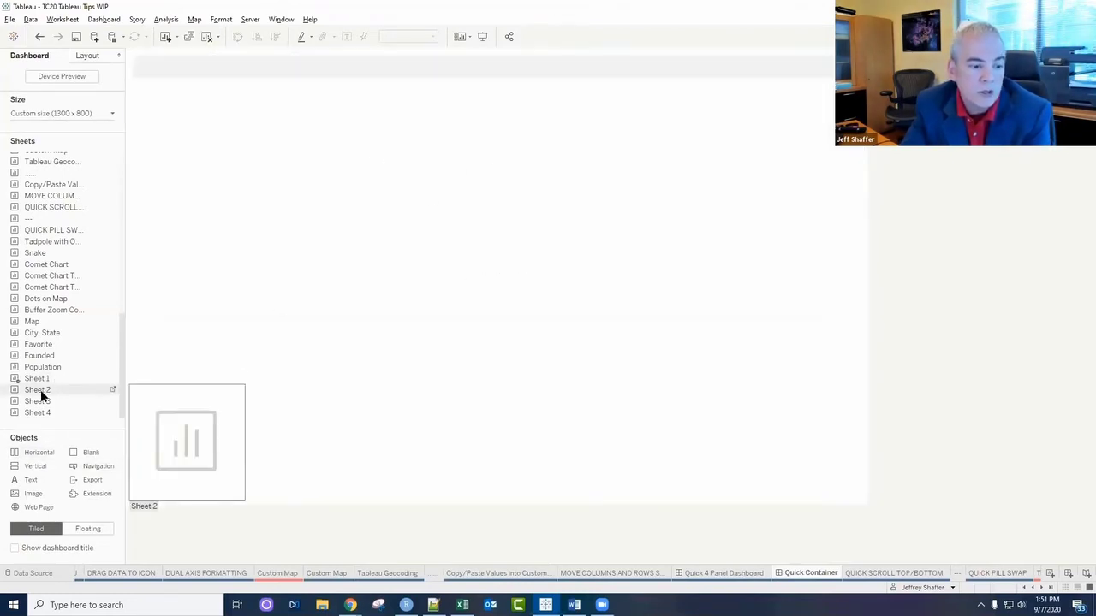
{"action": "double_click", "coordinate": [39, 390]}
{"action": "double_click", "coordinate": [39, 401]}
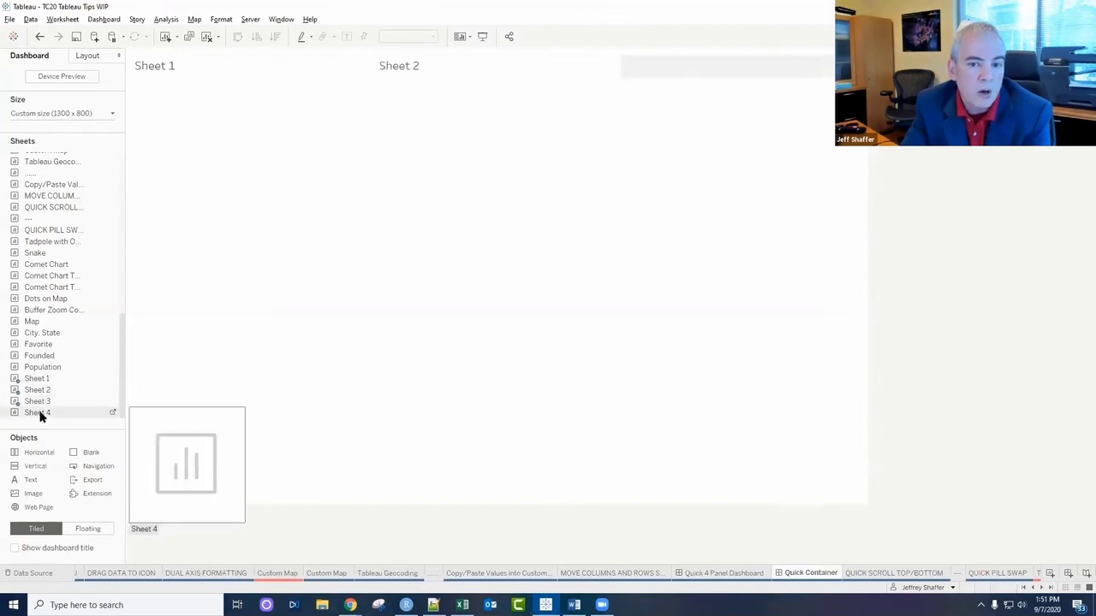
{"action": "left_click_drag", "start_coordinate": [40, 417], "coordinate": [733, 112]}
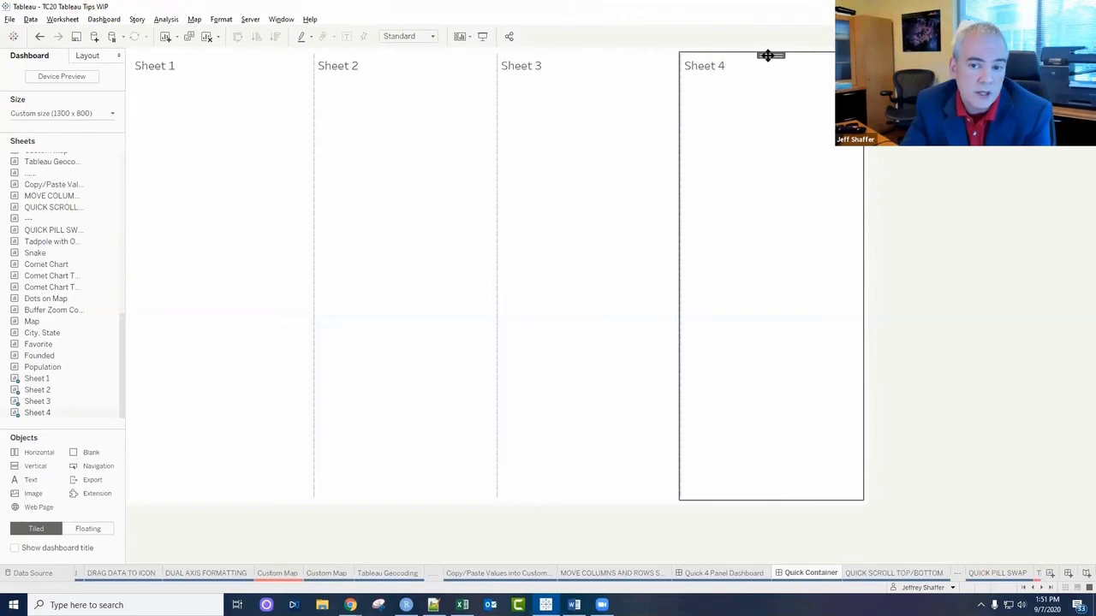
Select the horizontal container that holds the four sheets and open its options.
{"action": "double_click", "coordinate": [768, 57]}
{"action": "left_click", "coordinate": [870, 72]}
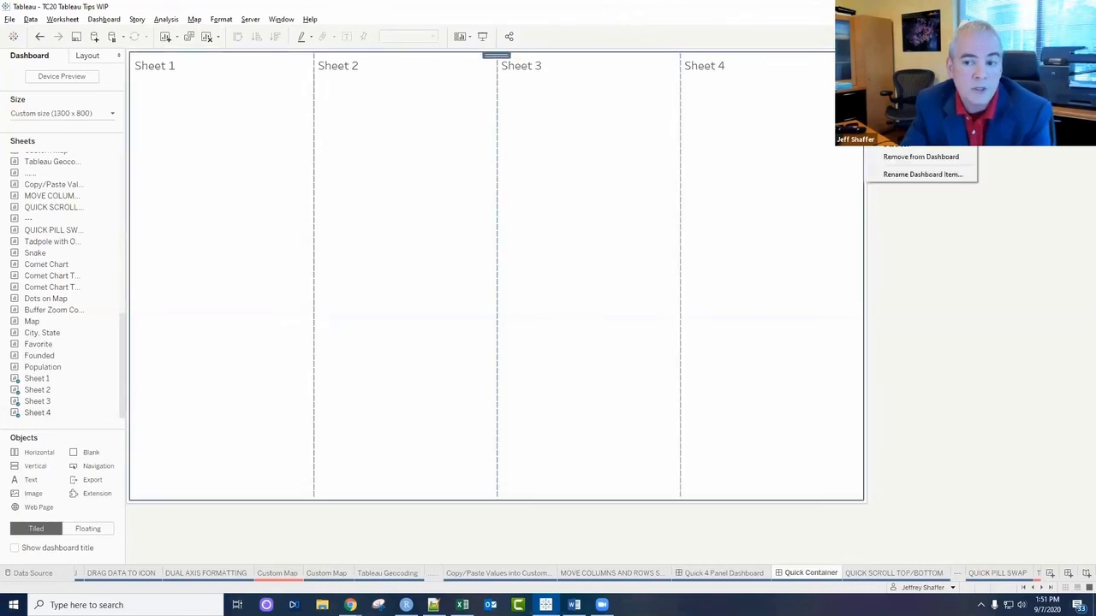
{"action": "left_click", "coordinate": [920, 103]}
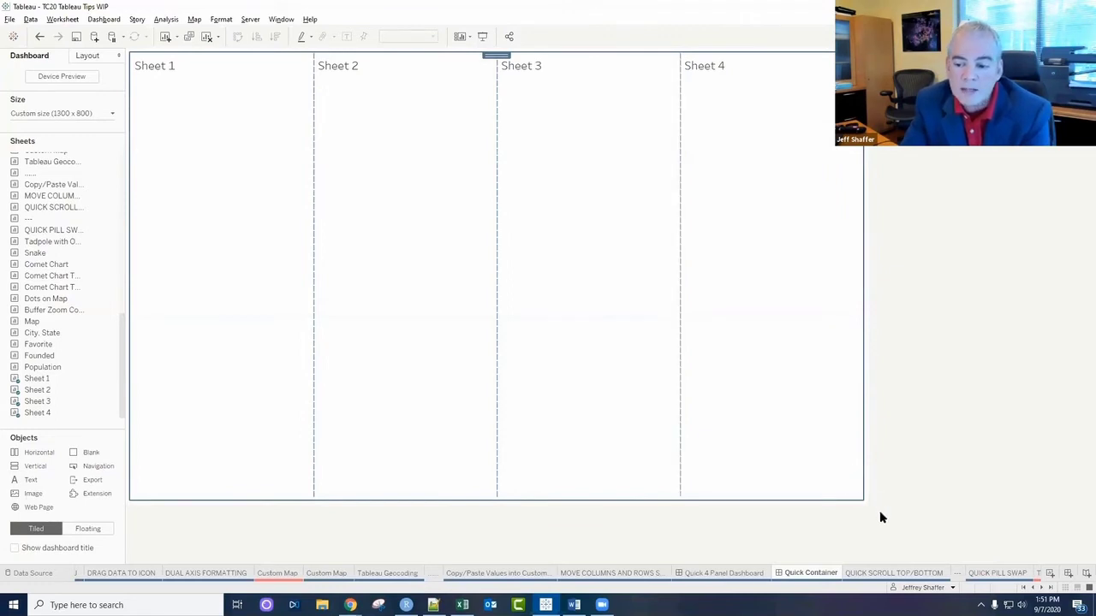
On the QUICK SCROLL TOP/BOTTOM sheet, jump straight to the bottom of the manufacturer table and back to the top.
{"action": "left_click", "coordinate": [894, 574]}
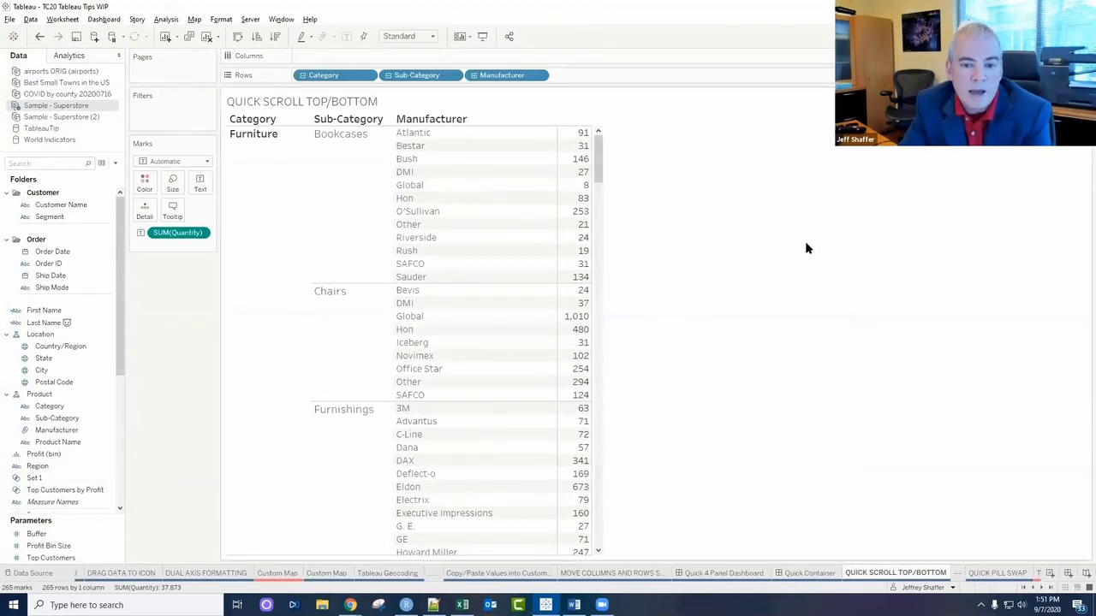
{"action": "mouse_move", "coordinate": [600, 150]}
{"action": "left_mouse_down"}
{"action": "mouse_move", "coordinate": [597, 501]}
{"action": "mouse_move", "coordinate": [609, 143]}
{"action": "mouse_move", "coordinate": [610, 158]}
{"action": "left_mouse_up"}
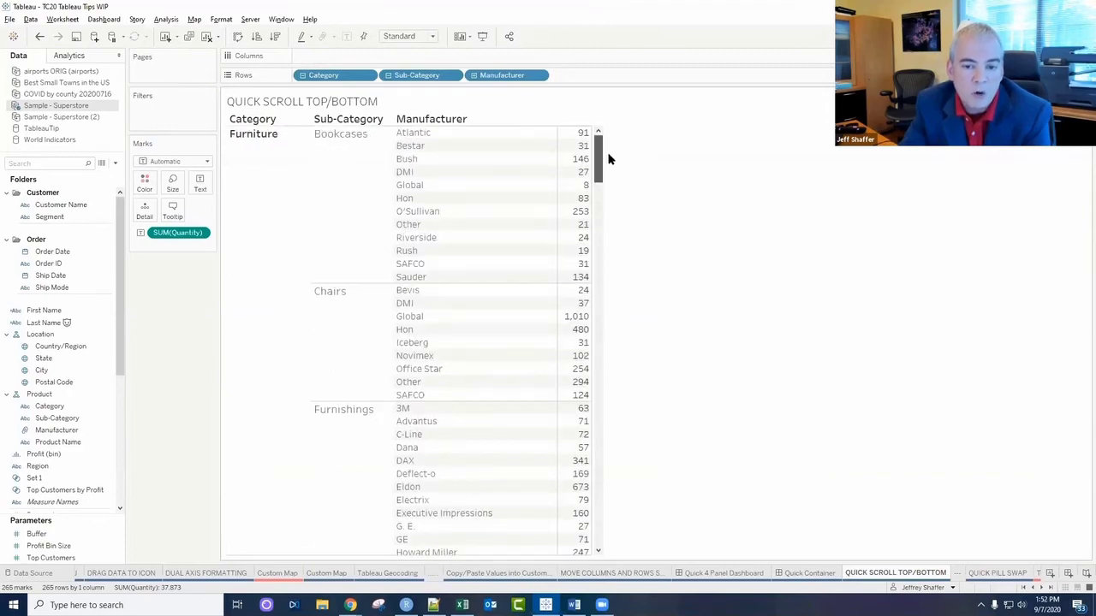
{"action": "right_click", "coordinate": [599, 225]}
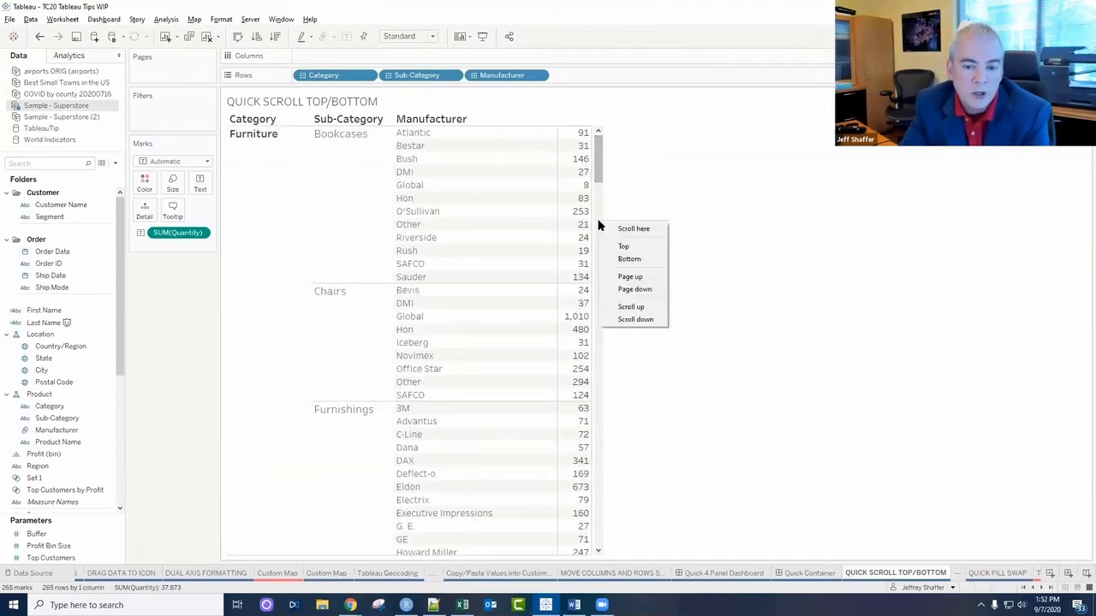
{"action": "left_click", "coordinate": [626, 260]}
{"action": "right_click", "coordinate": [596, 175]}
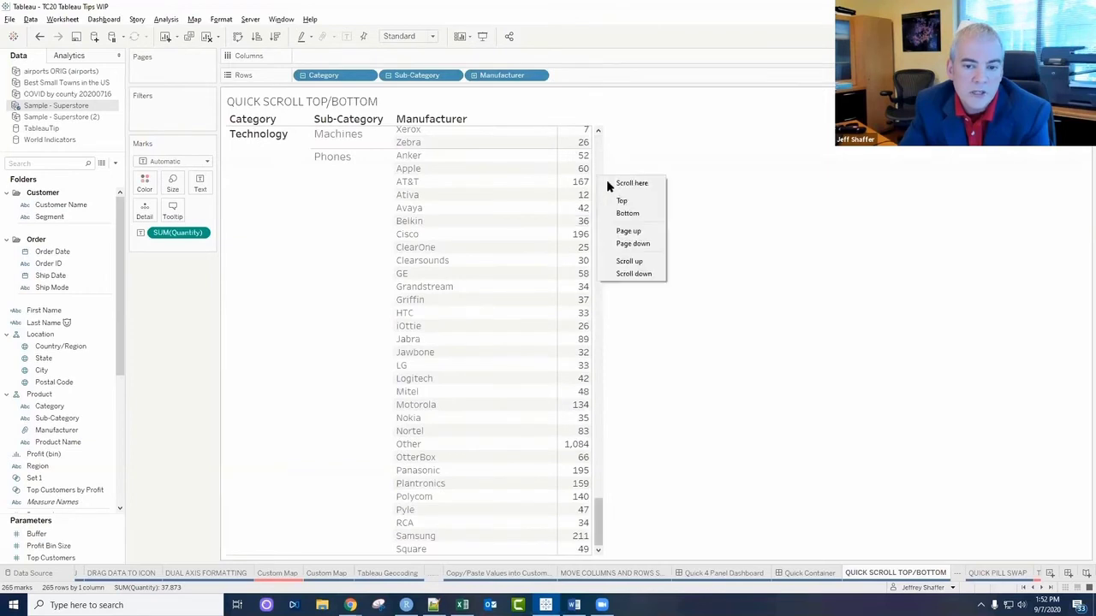
{"action": "left_click", "coordinate": [623, 202]}
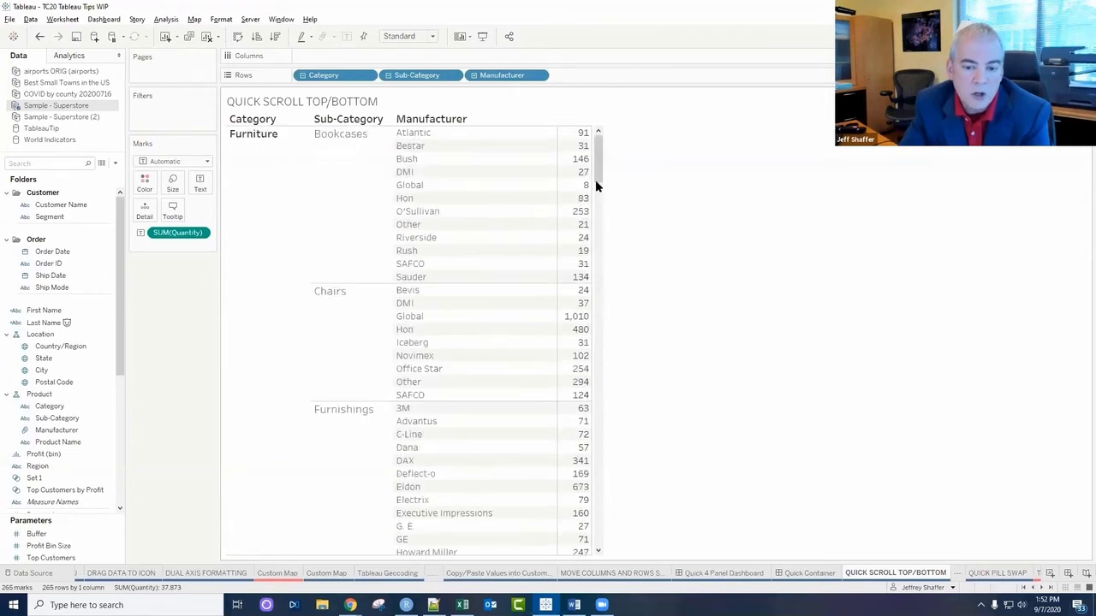
Use Scroll here to jump to the Technology rows low in the manufacturer table, and return to the top.
{"action": "right_click", "coordinate": [597, 426]}
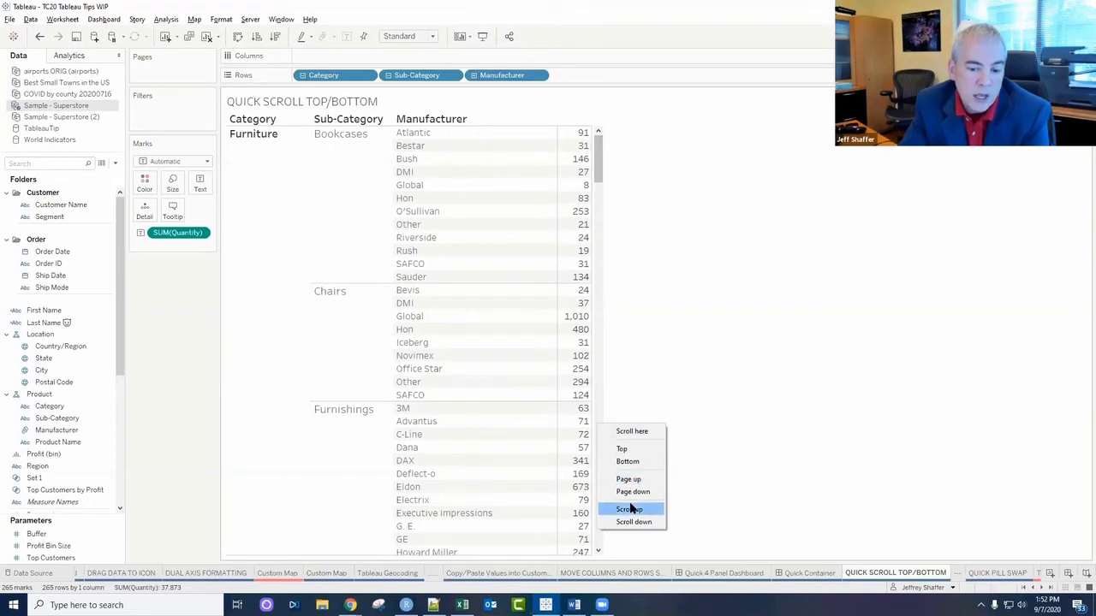
{"action": "left_click", "coordinate": [631, 432]}
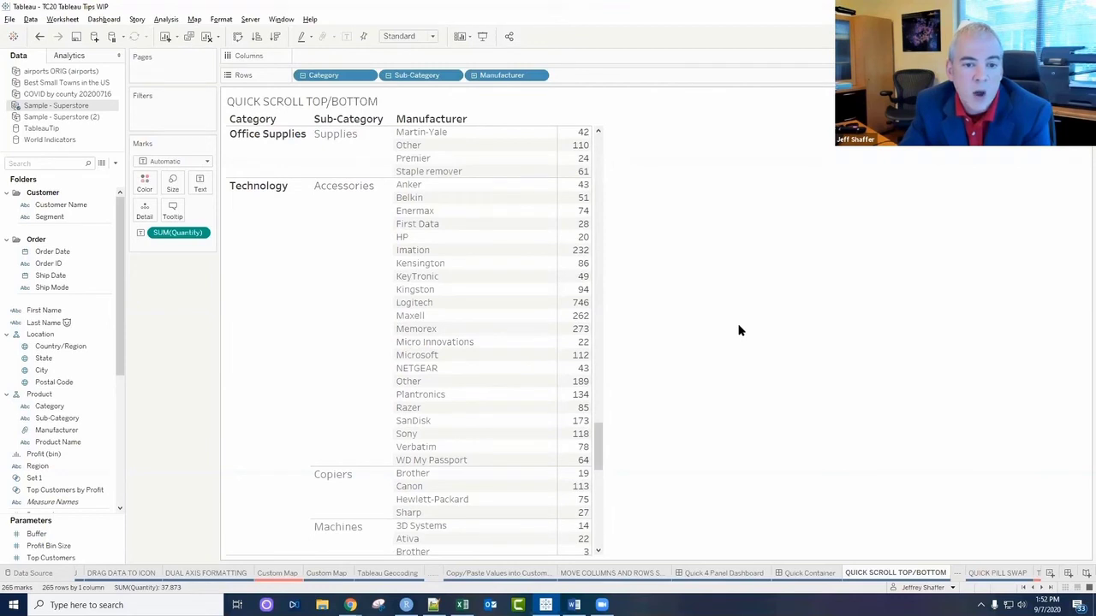
{"action": "right_click", "coordinate": [598, 149]}
{"action": "left_click", "coordinate": [623, 172]}
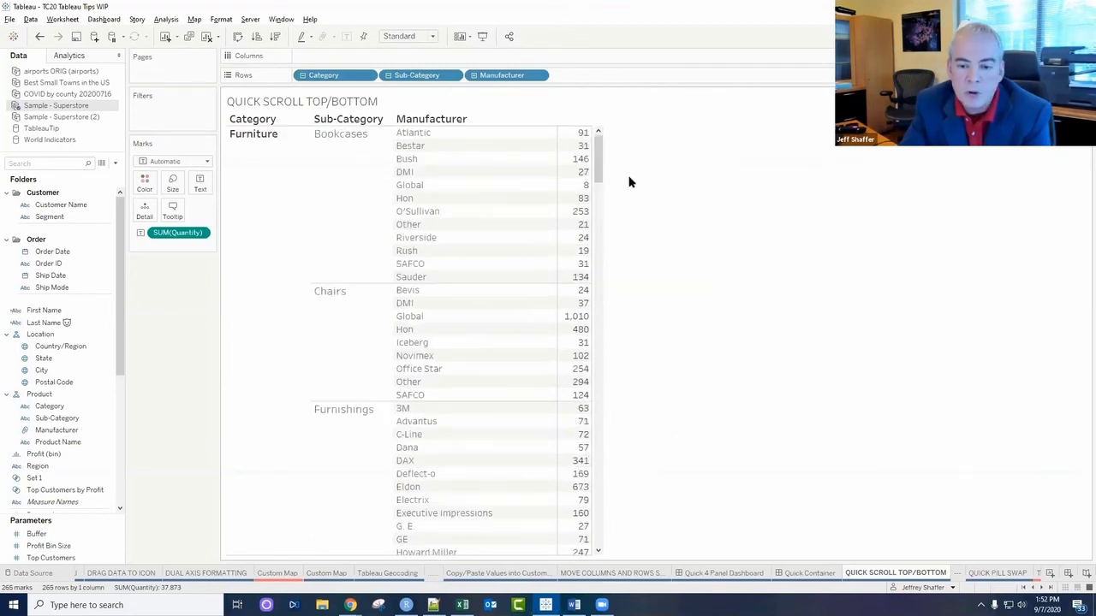